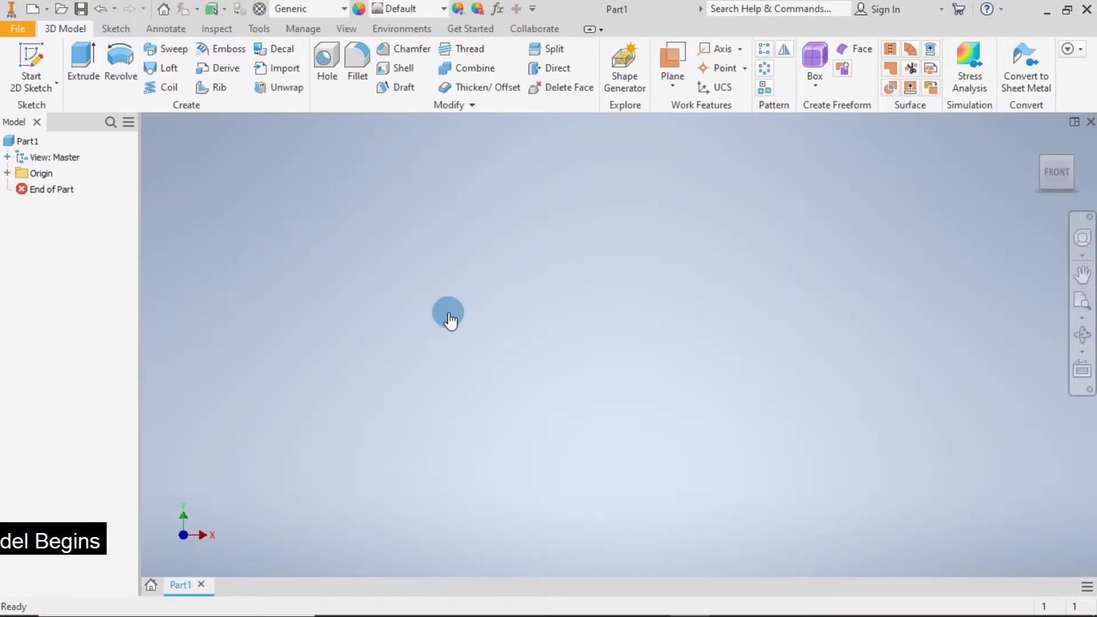
- Start a sketch on the YZ plane and draw a vertical construction line about 15 mm long upward from the origin
left_click(20, 56)
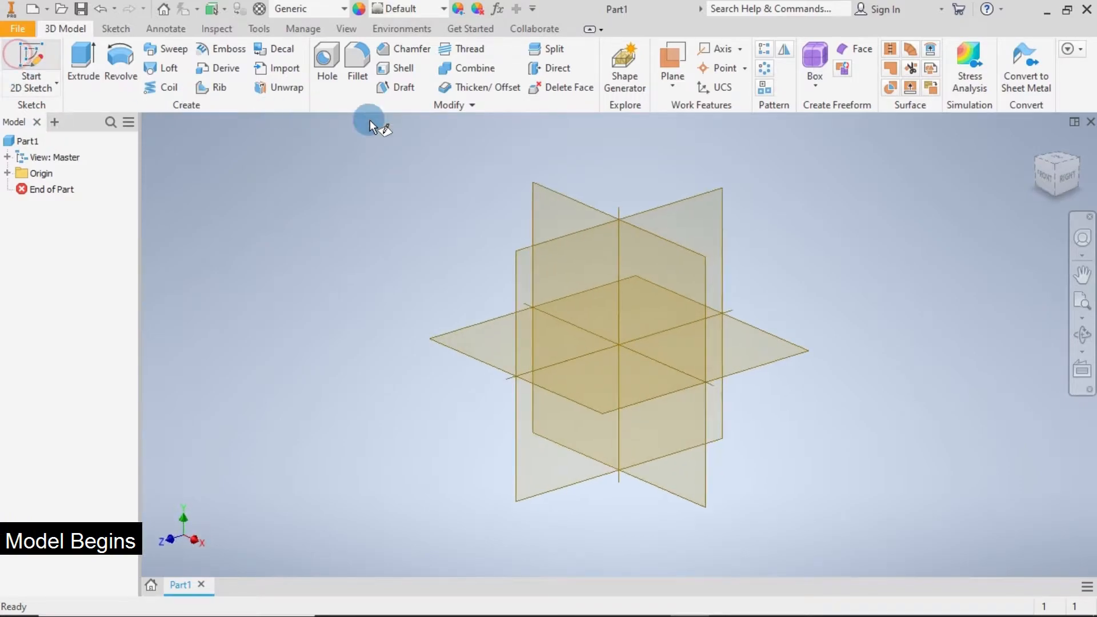
left_click(523, 265)
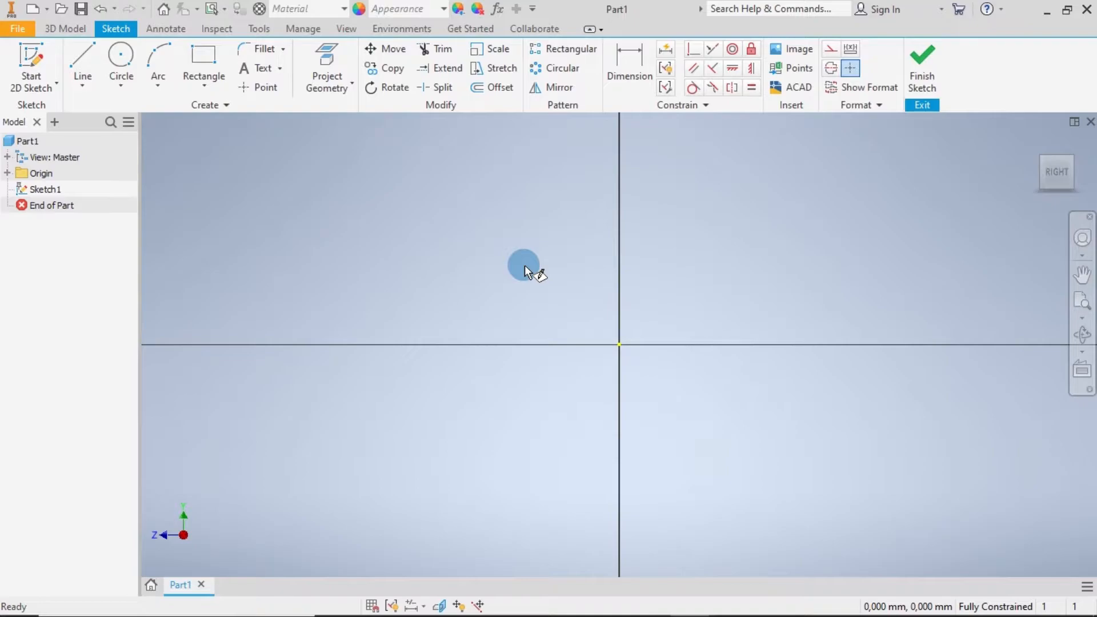
left_click(84, 54)
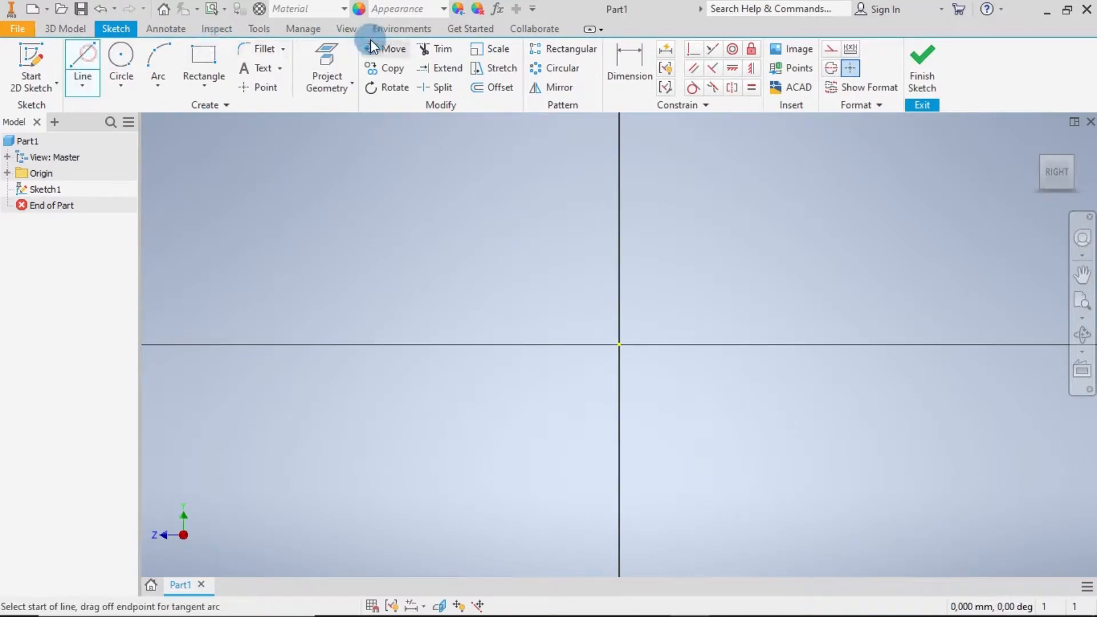
left_click(831, 48)
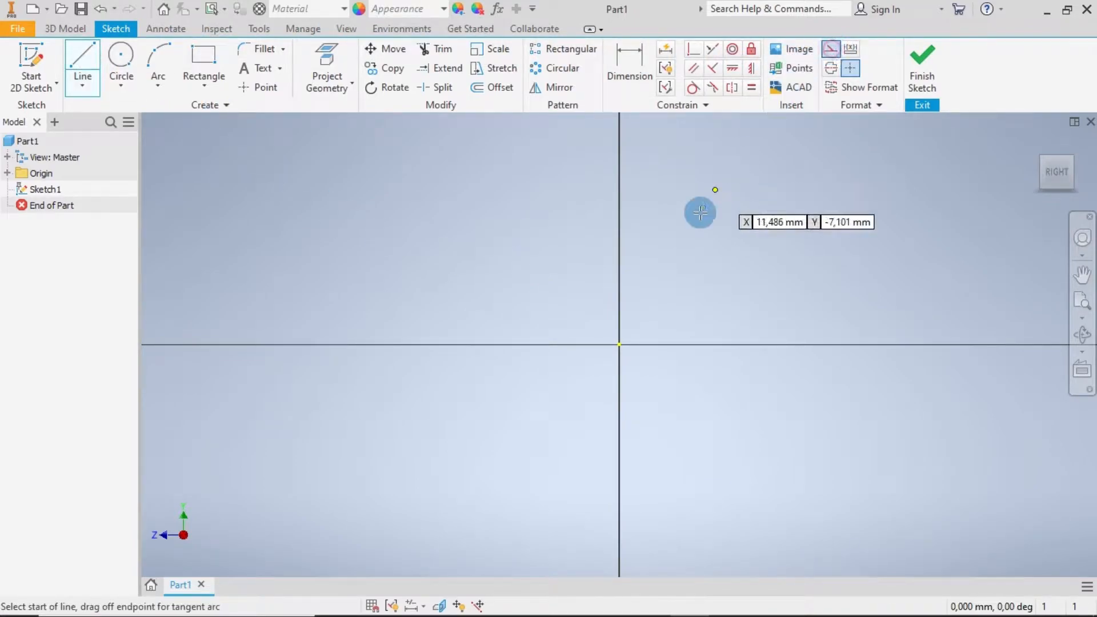
left_click(619, 344)
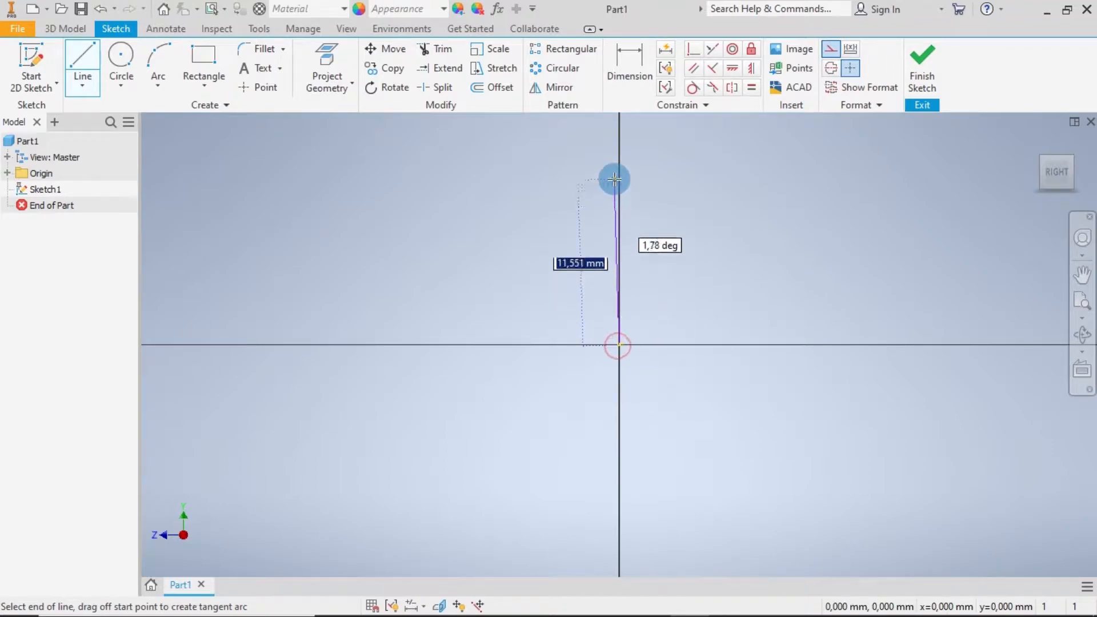
left_click(620, 138)
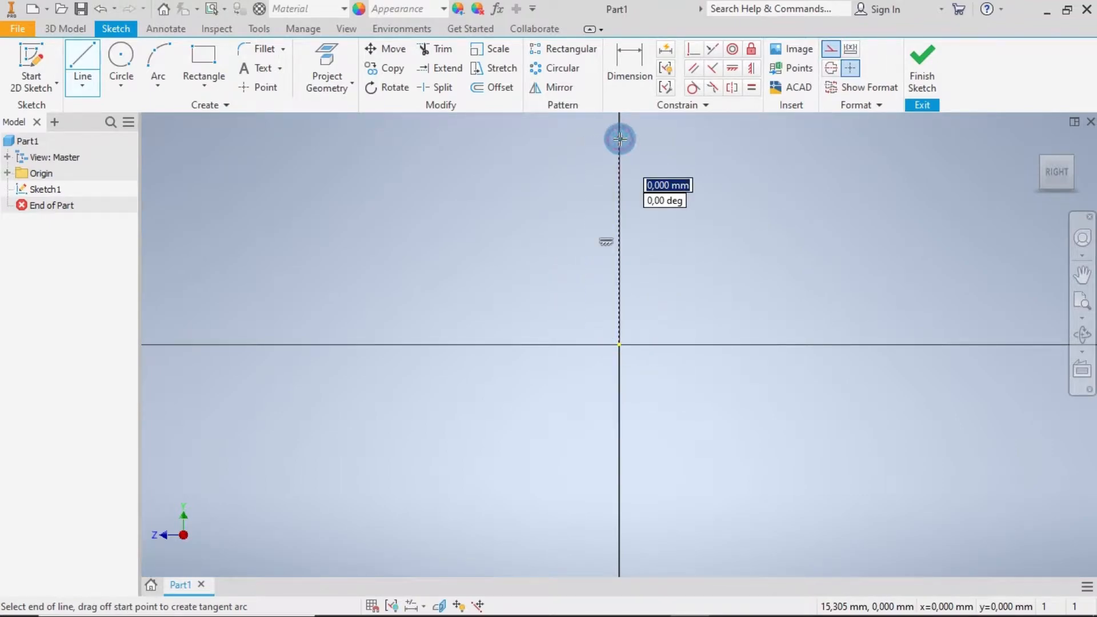
key("Escape")
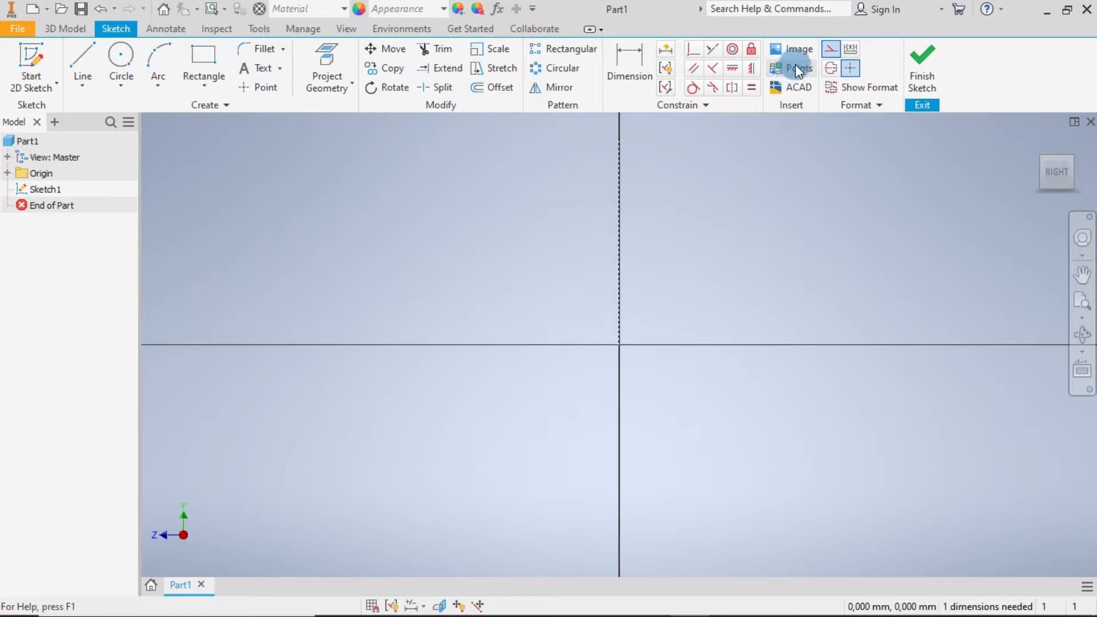
left_click(831, 49)
- Sketch three concentric circles of different sizes centred on the origin, the innermost about 13 mm in diameter
left_click(121, 55)
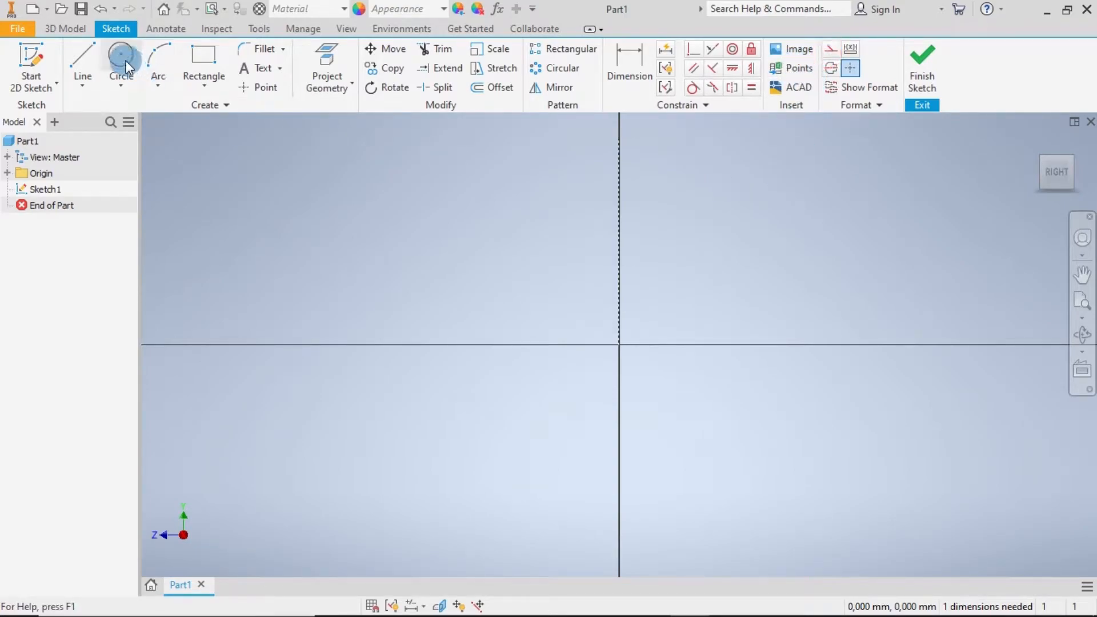
left_click(617, 343)
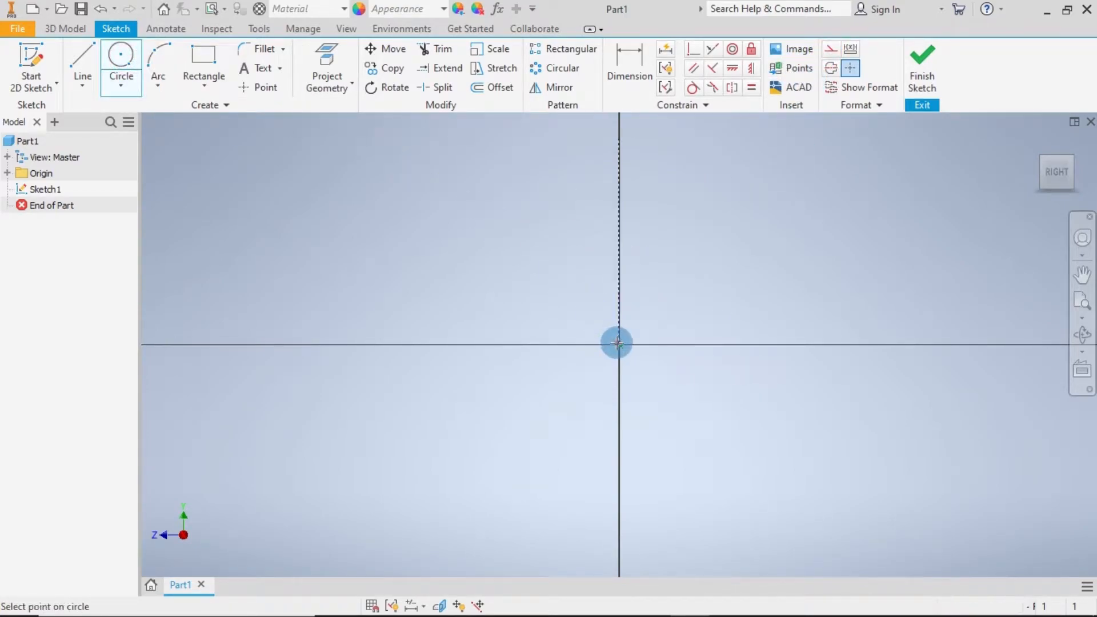
left_click(748, 265)
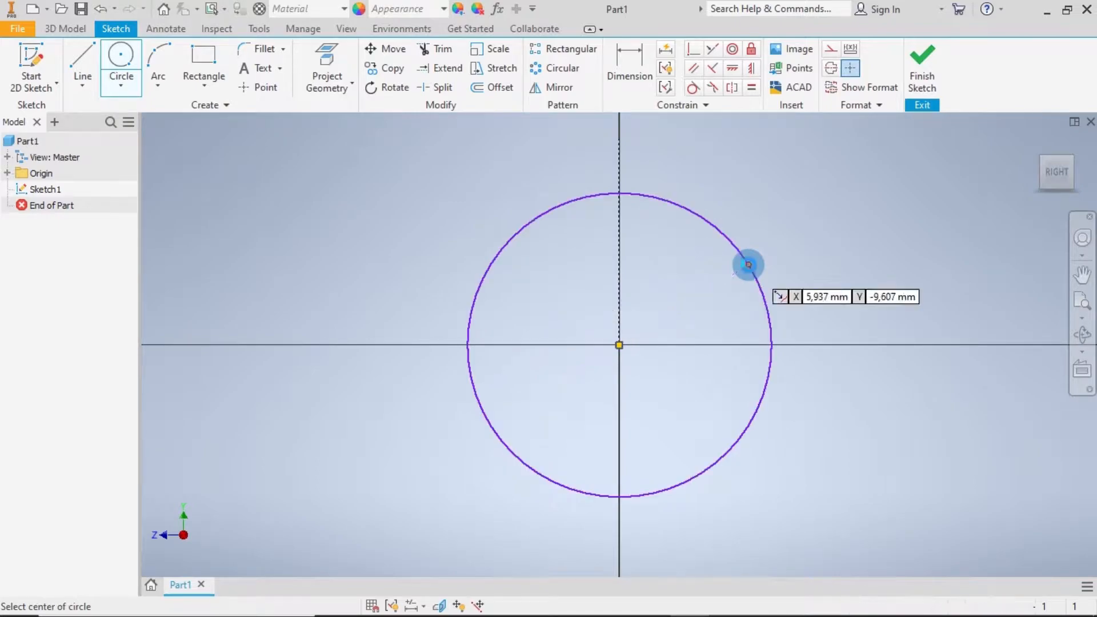
left_click(619, 344)
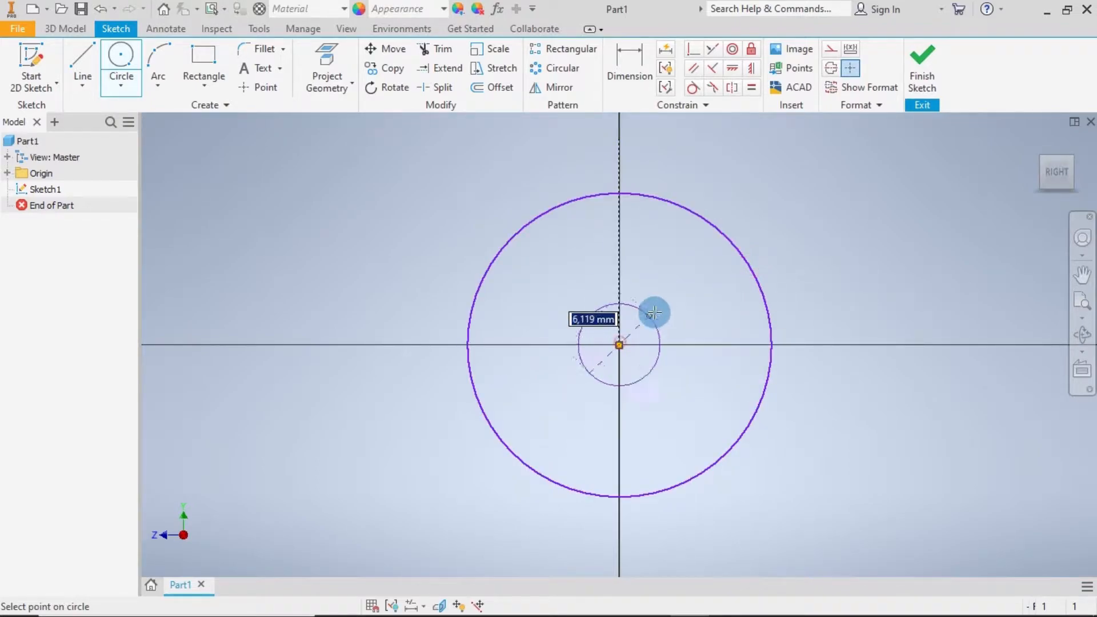
left_click(690, 296)
left_click(618, 345)
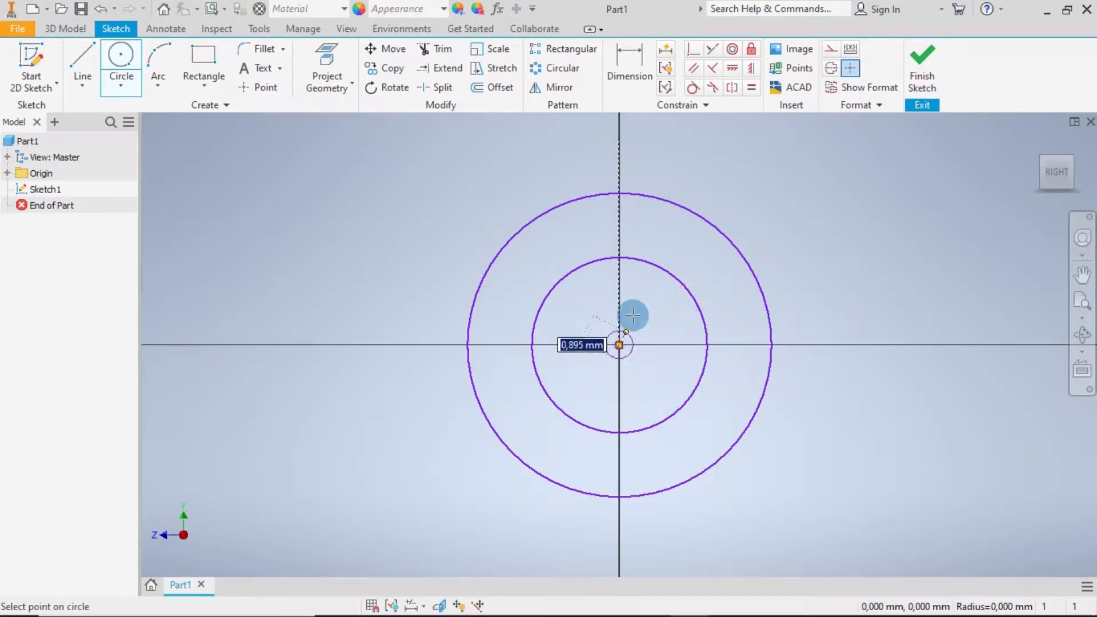
left_click(770, 192)
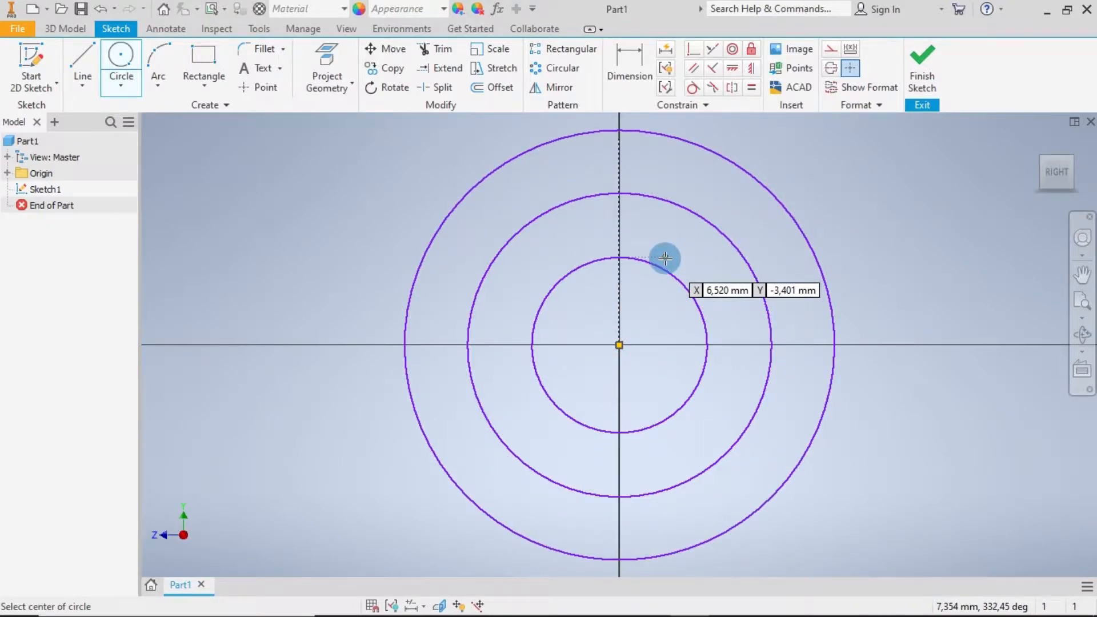
- Dimension the innermost circle's diameter as 7.5*2, giving 15 mm
left_click(638, 63)
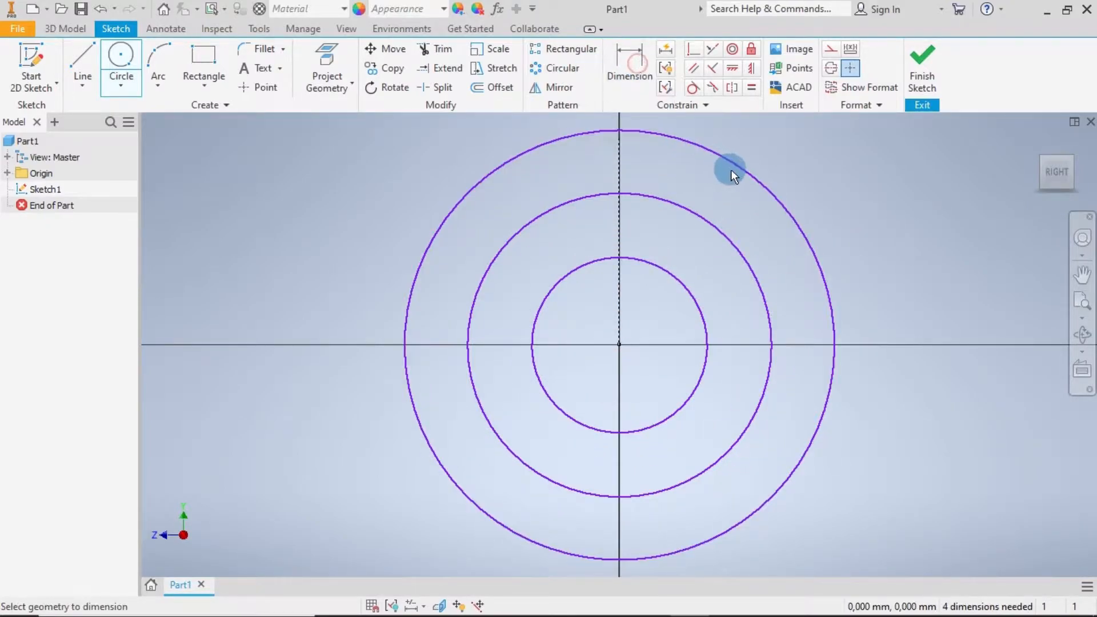
left_click(702, 310)
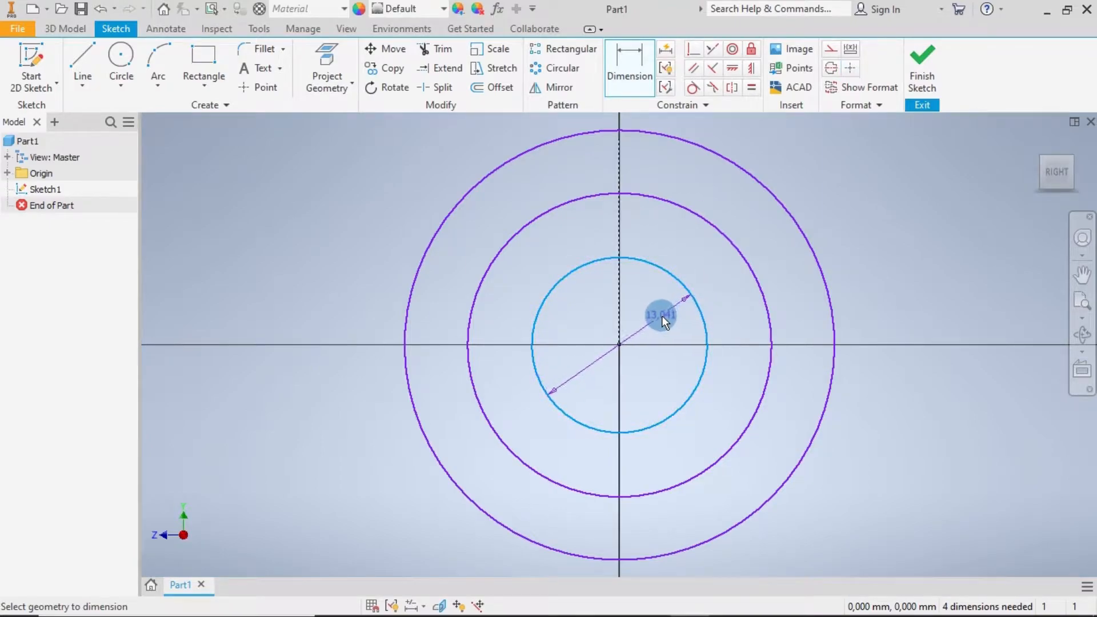
left_click(660, 315)
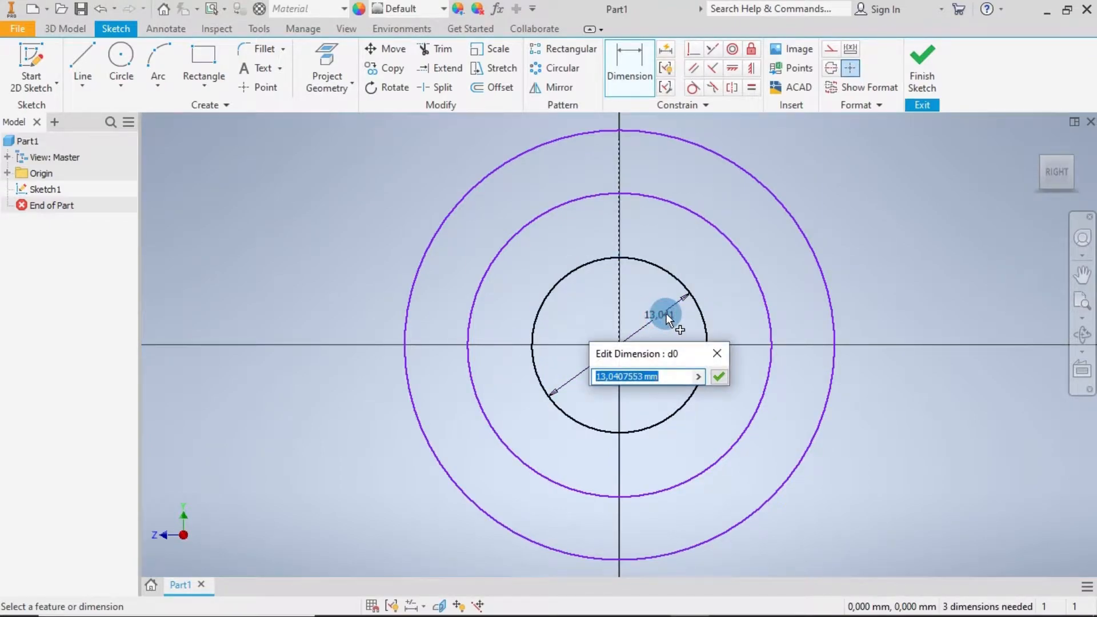
type("=7")
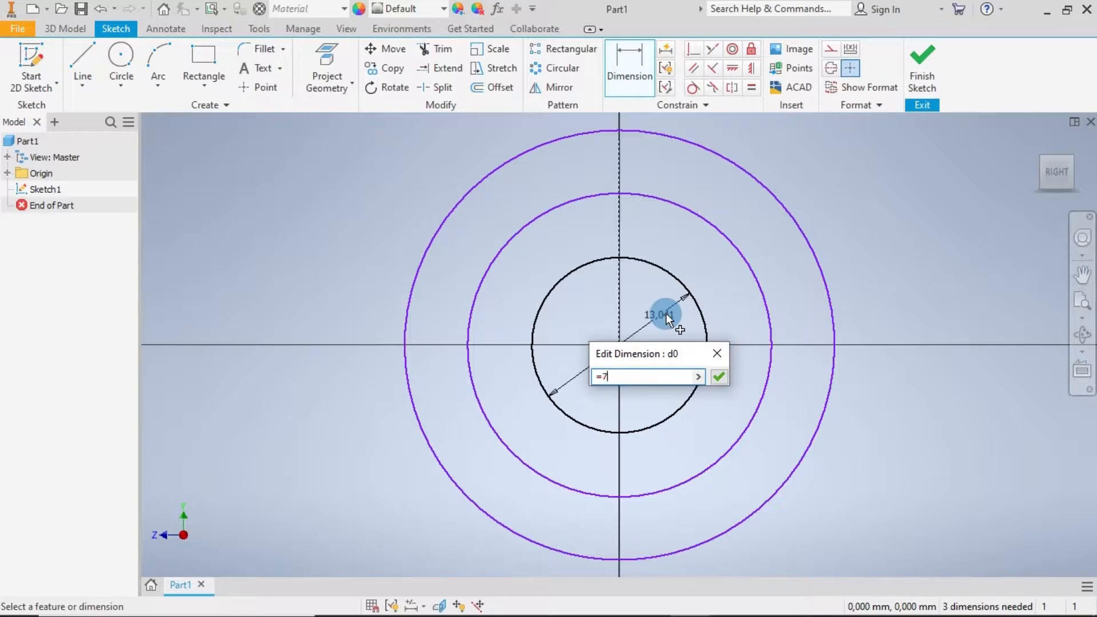
type(".5*2")
key("Return")
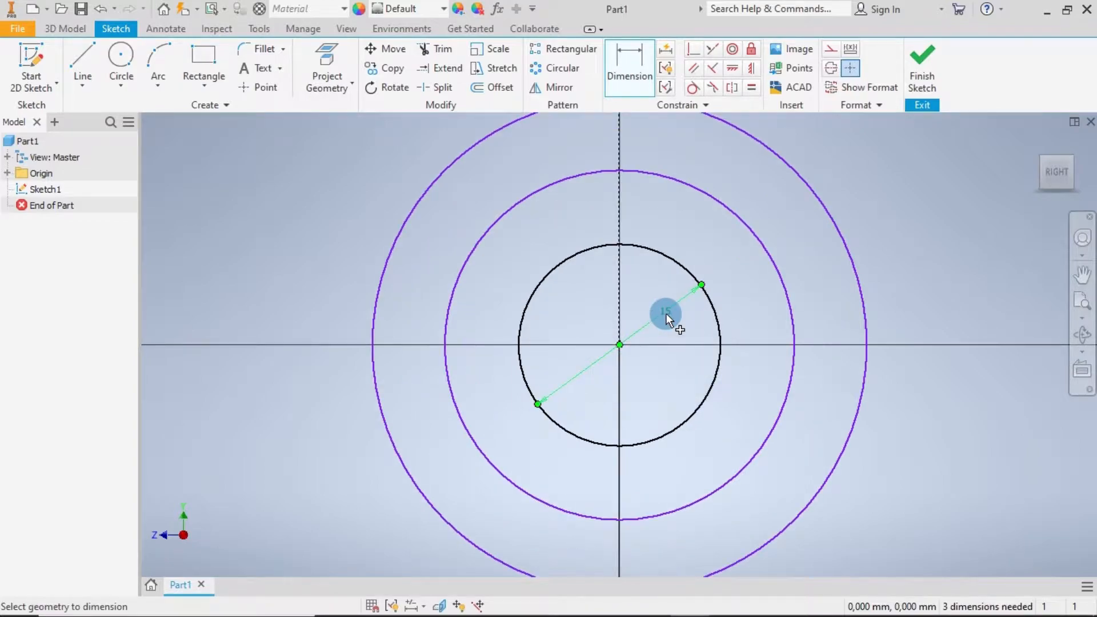
- Dimension the middle circle's diameter as 15.88*2, giving 31.76 mm
left_click(779, 269)
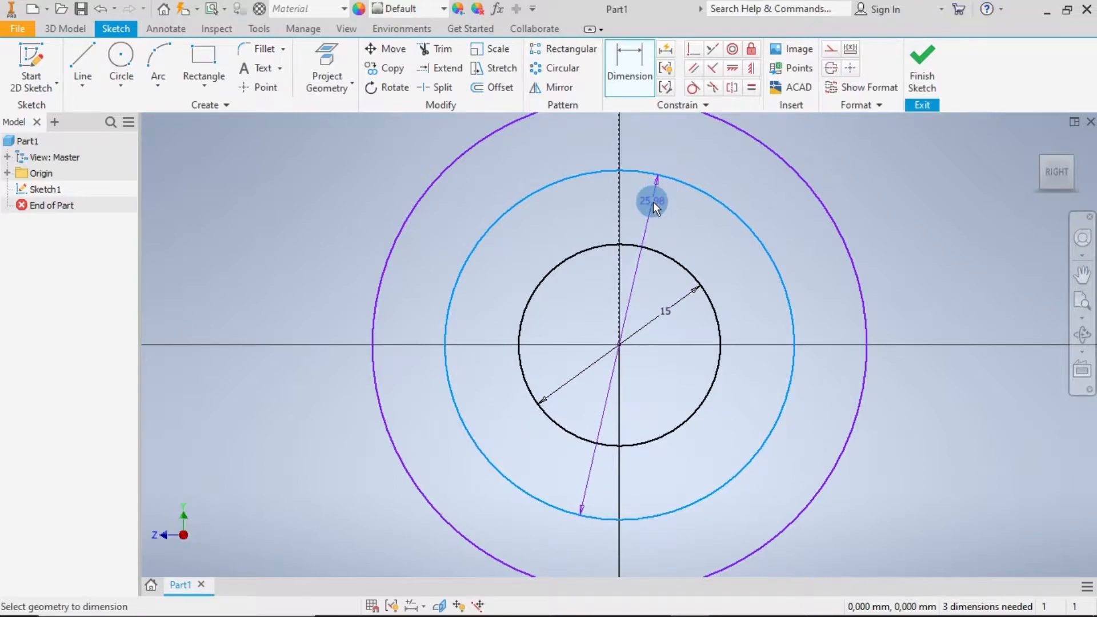
left_click(652, 210)
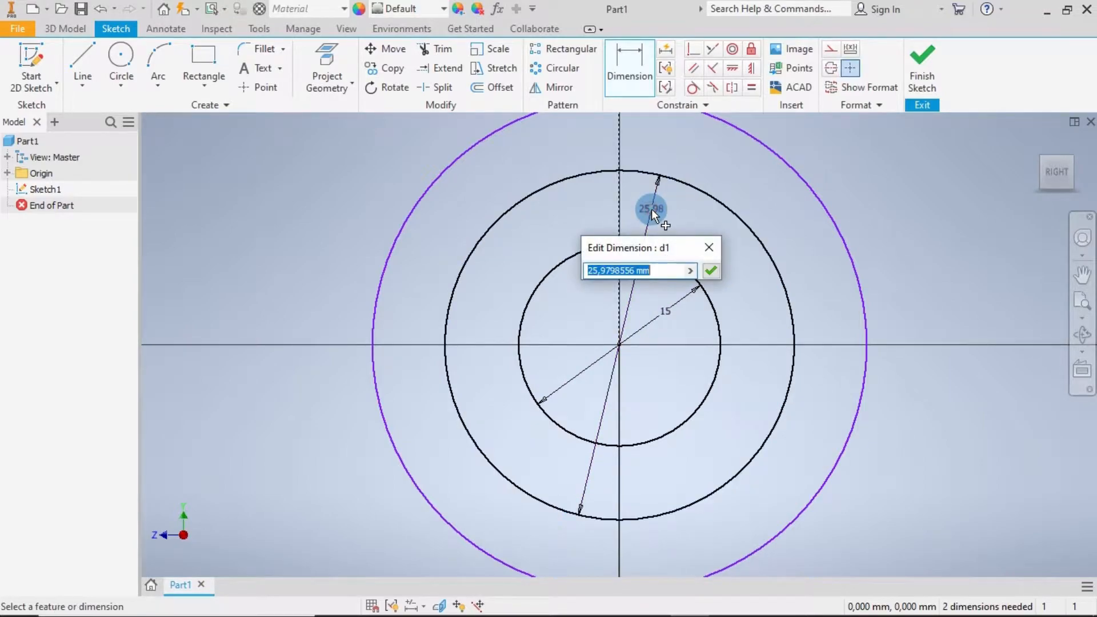
type("=")
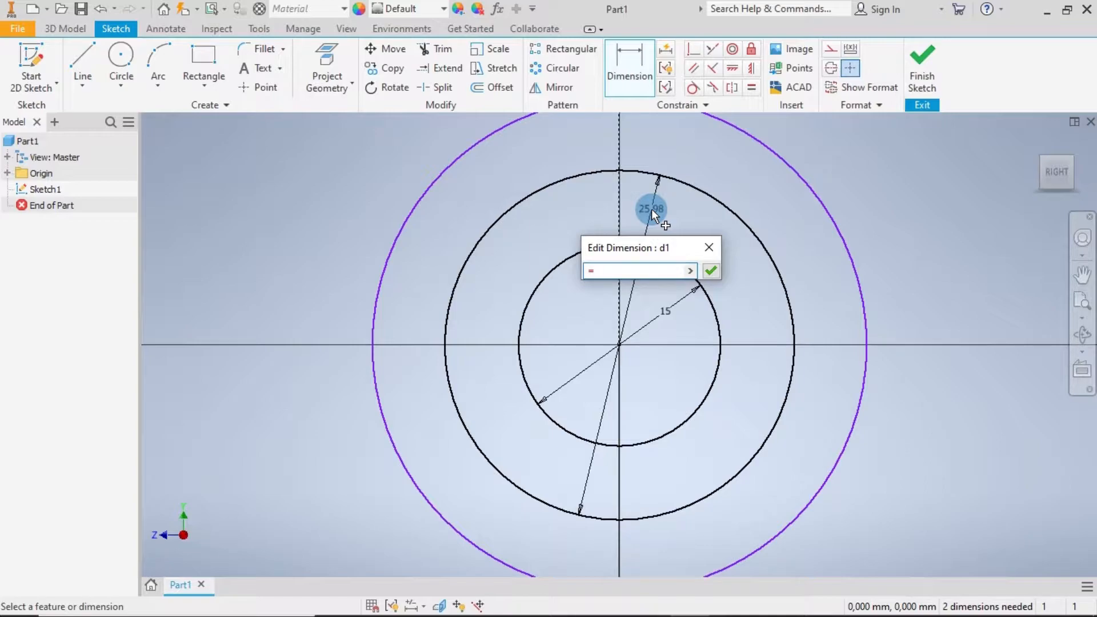
type("15.88*2")
key("Return")
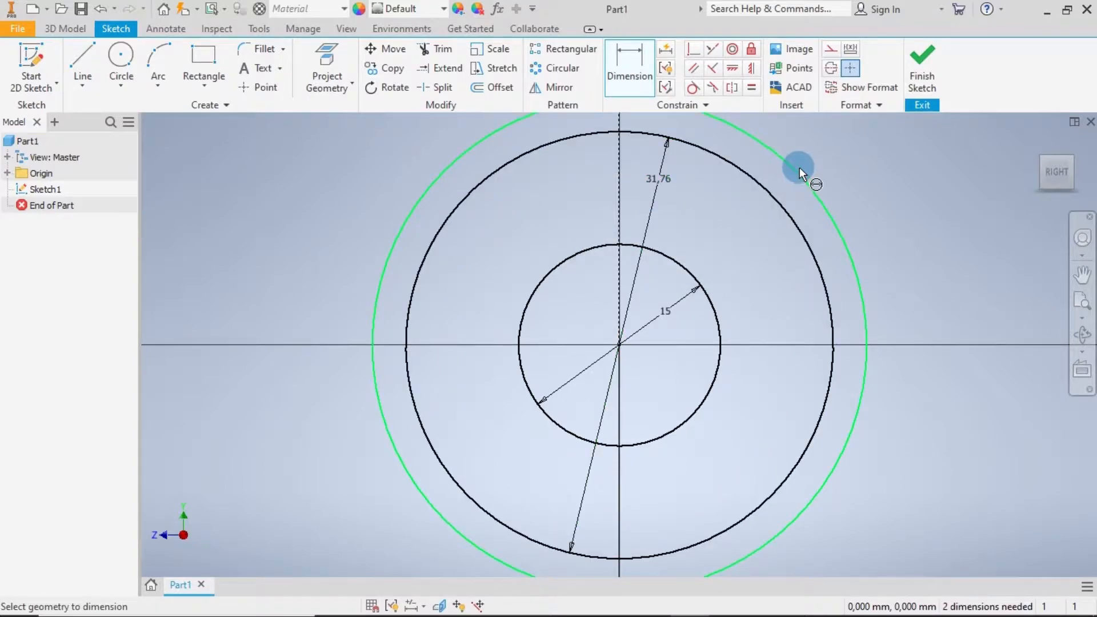
- Dimension the outermost circle's diameter as 16.99*2, giving 33.98 mm
left_click(796, 174)
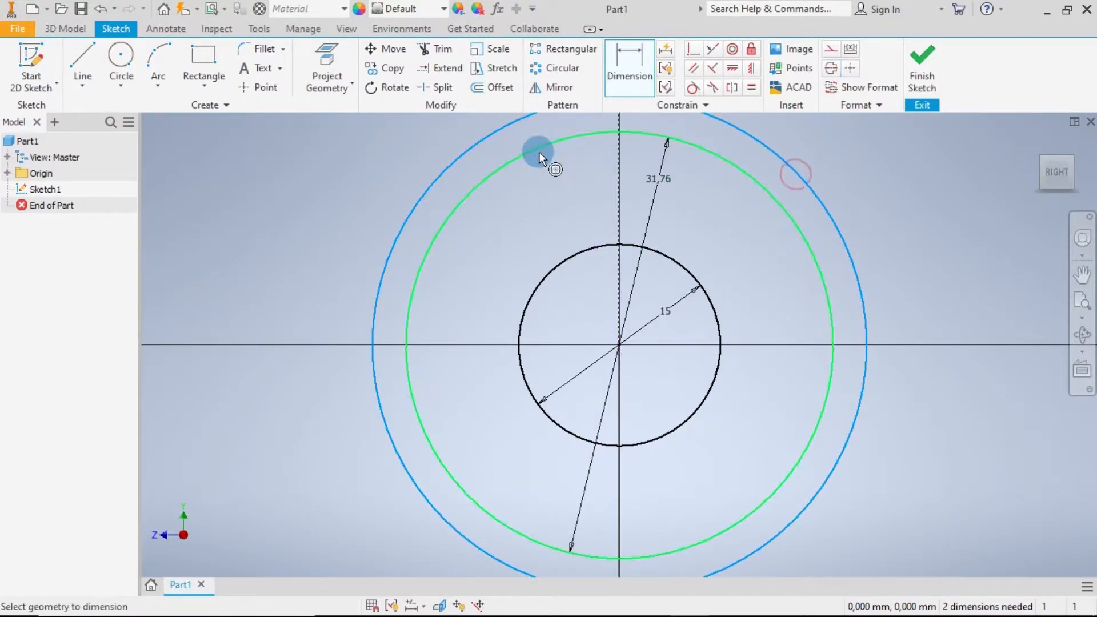
left_click(520, 140)
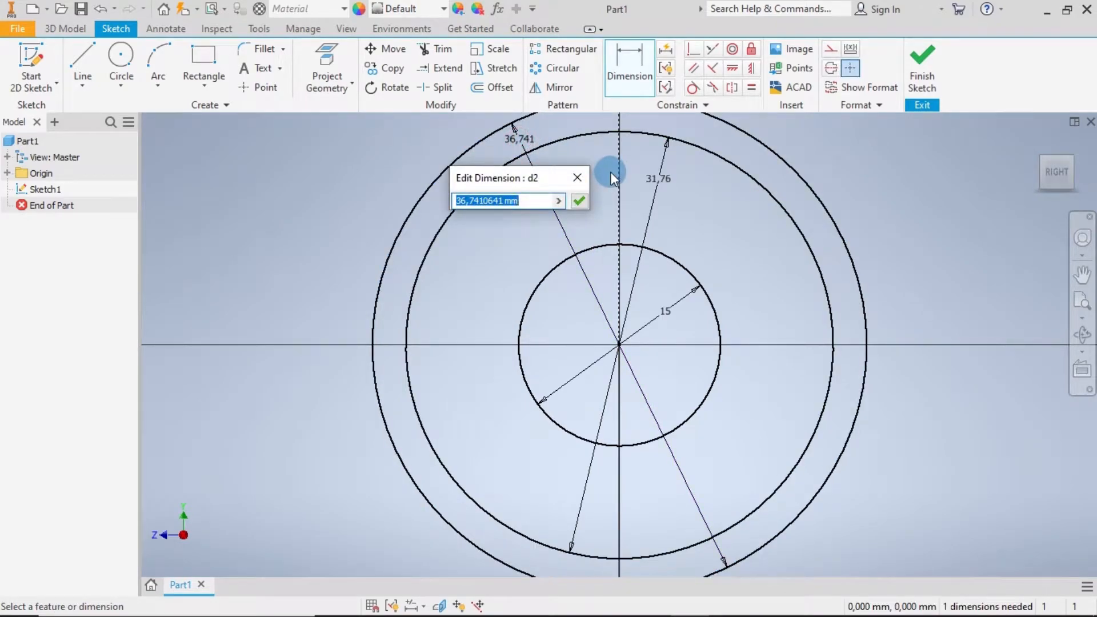
type("=1")
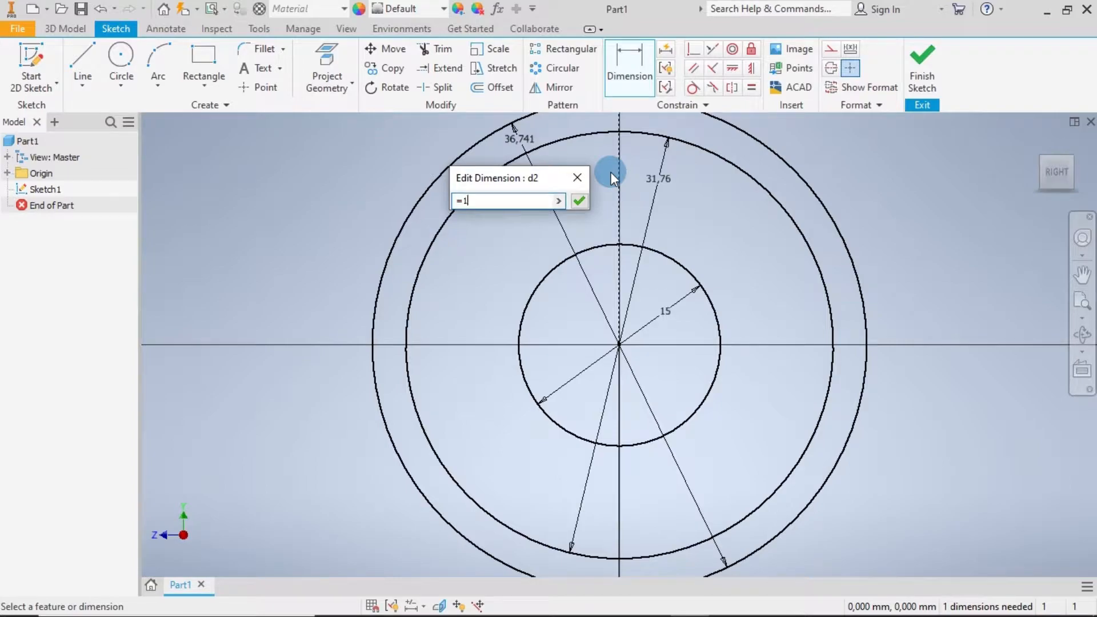
type("6.99*2")
key("Return")
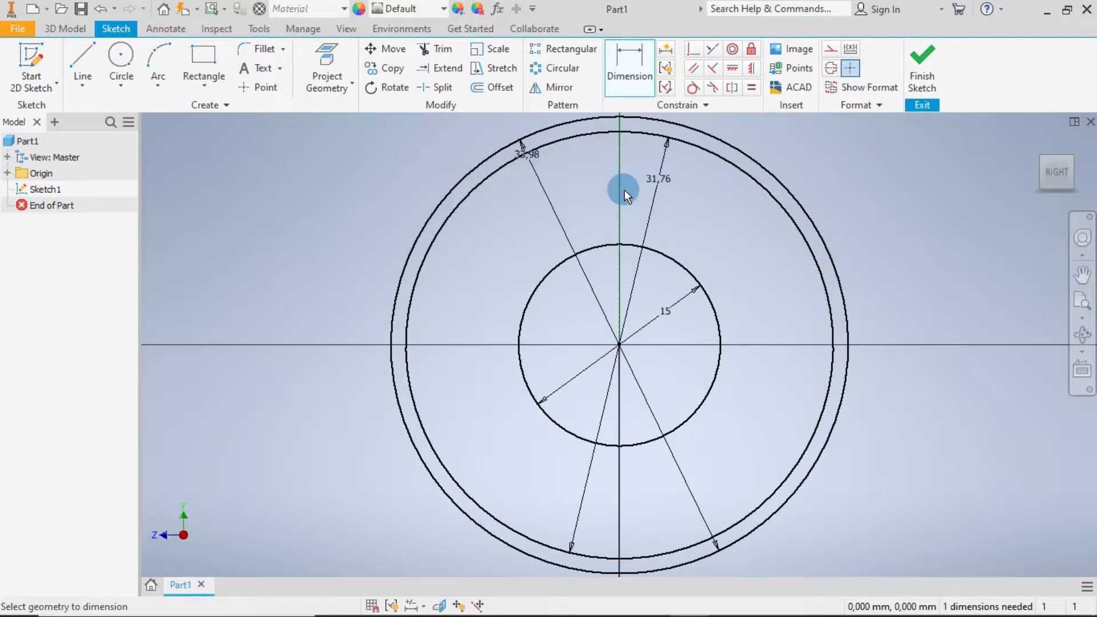
- Change the outermost circle's diameter to 17*2, giving 34 mm, and move its dimension text outside the circle
left_click(623, 190)
middle_click(571, 174)
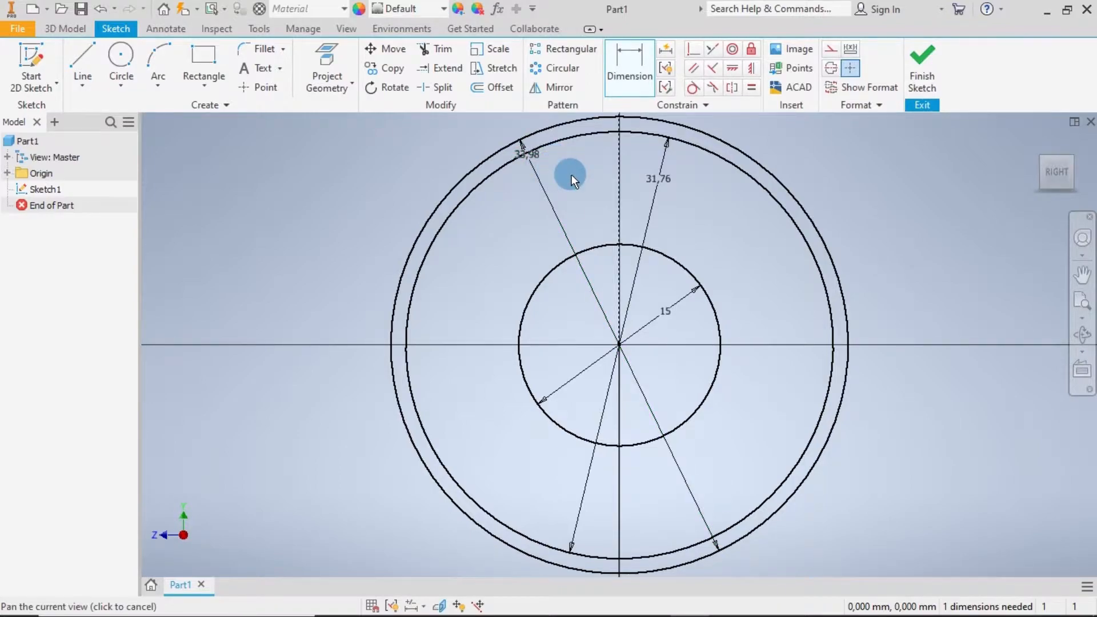
middle_click_drag(571, 174, 573, 307)
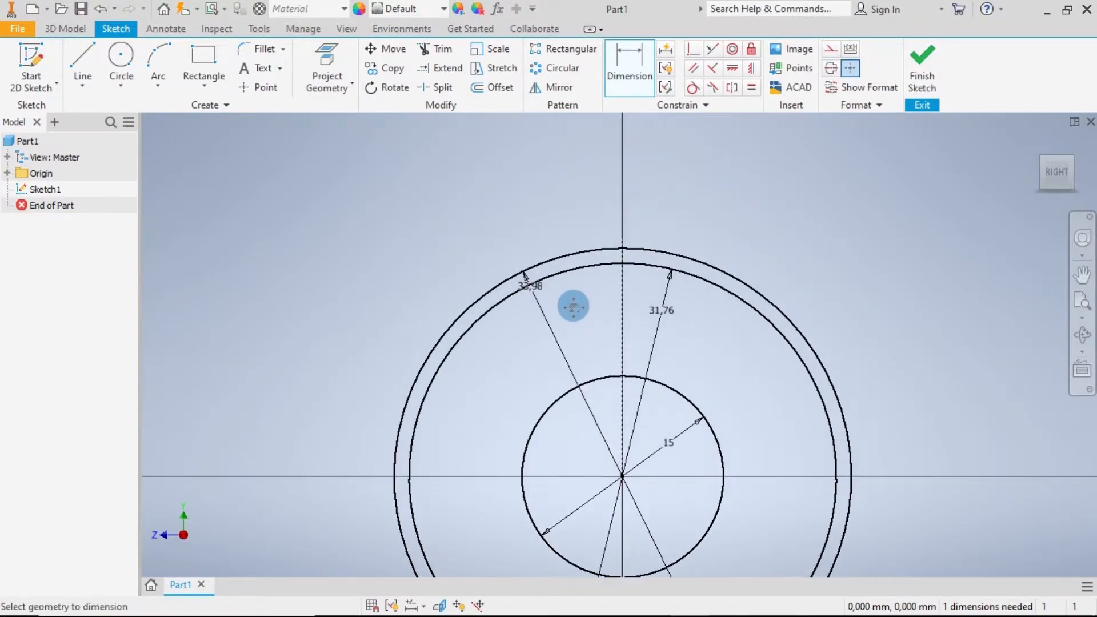
left_click(537, 285)
key("Escape")
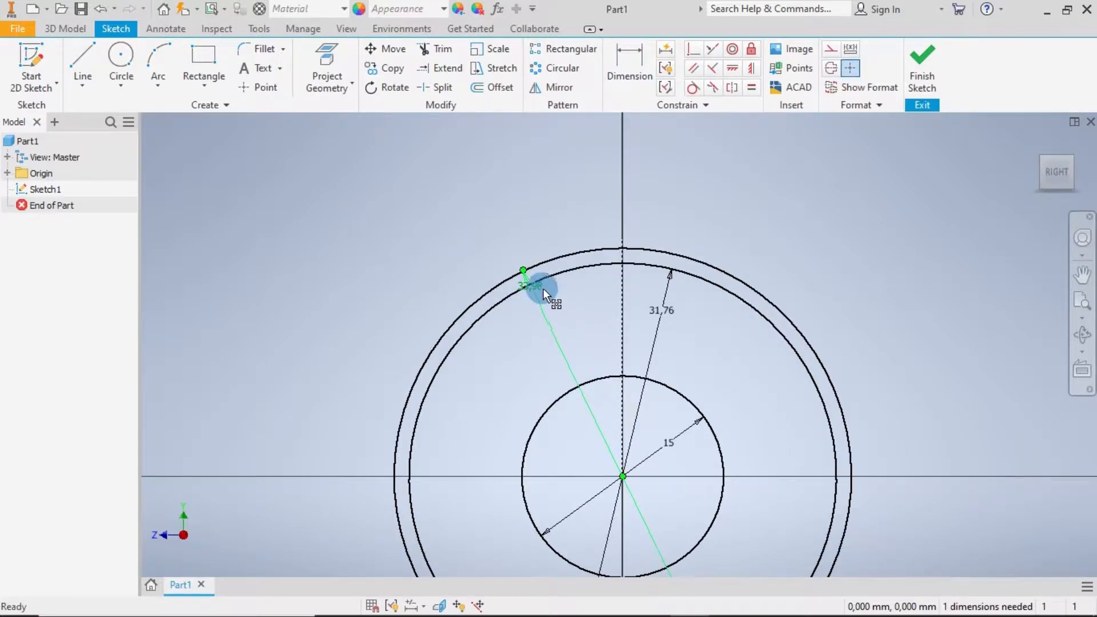
double_click(542, 287)
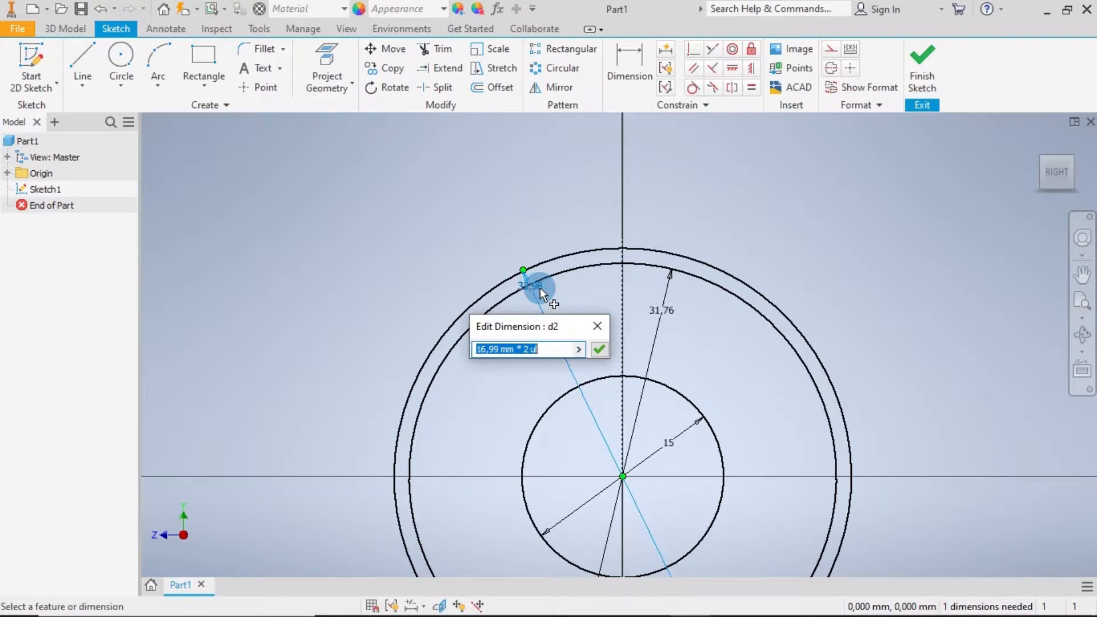
key("Left")
key("Right")
key("Right")
key("Right")
key("Right")
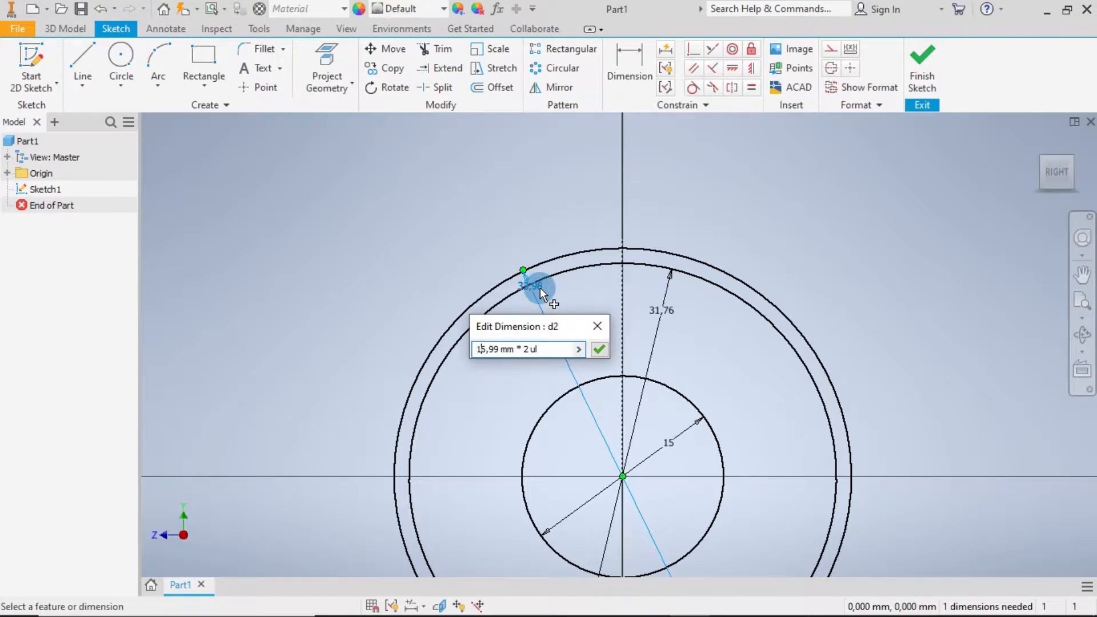
key("BackSpace")
key("BackSpace")
key("BackSpace")
key("BackSpace")
type("7")
key("Return")
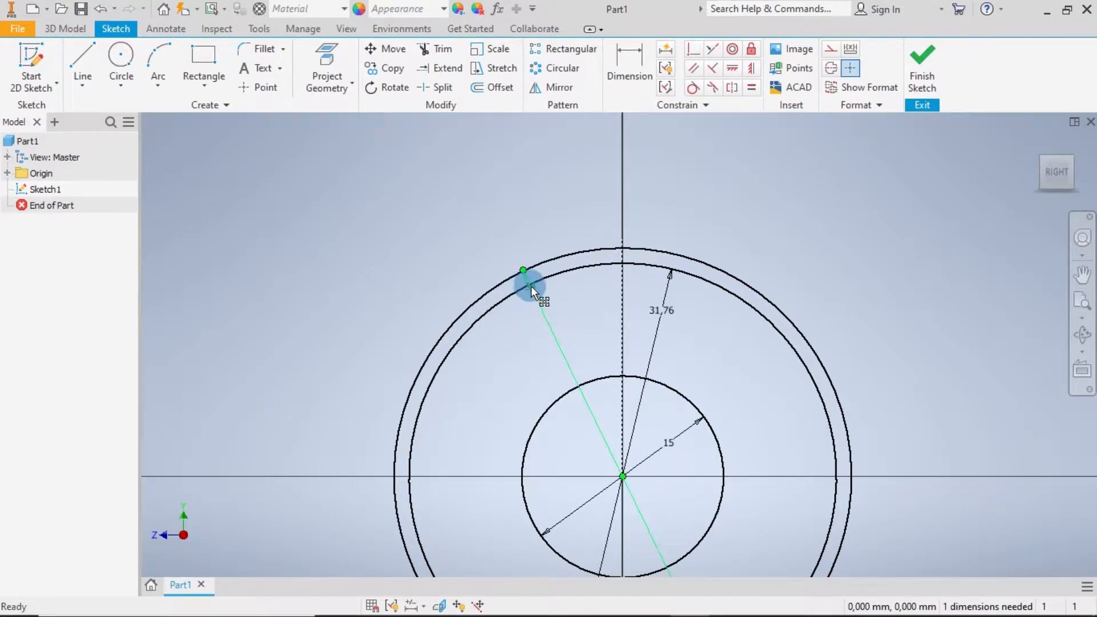
left_click_drag(530, 285, 516, 251)
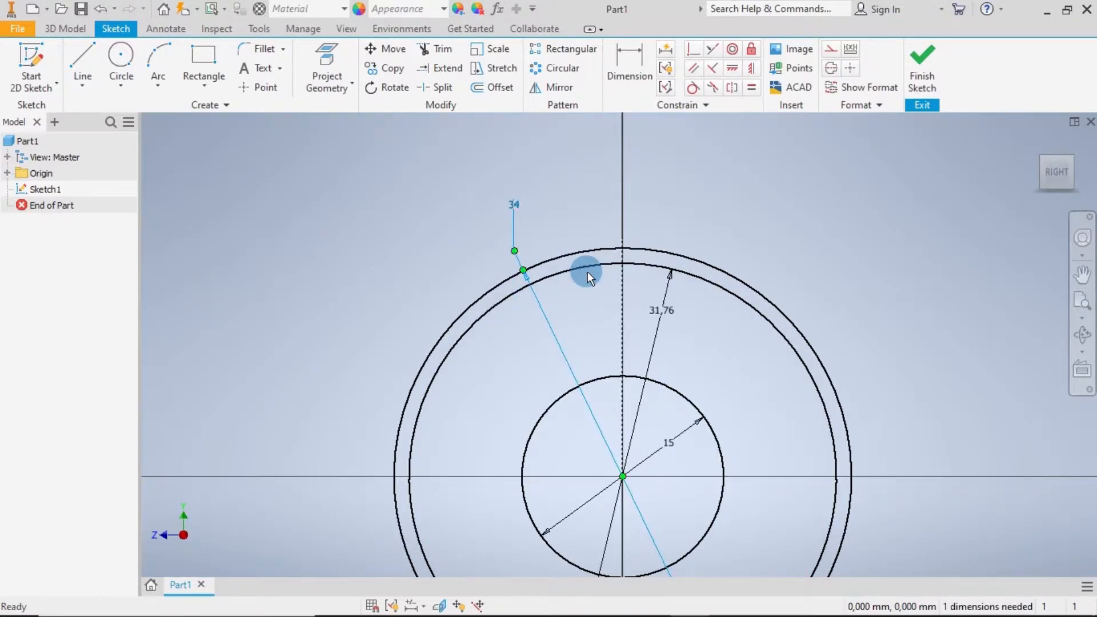
left_click(682, 334)
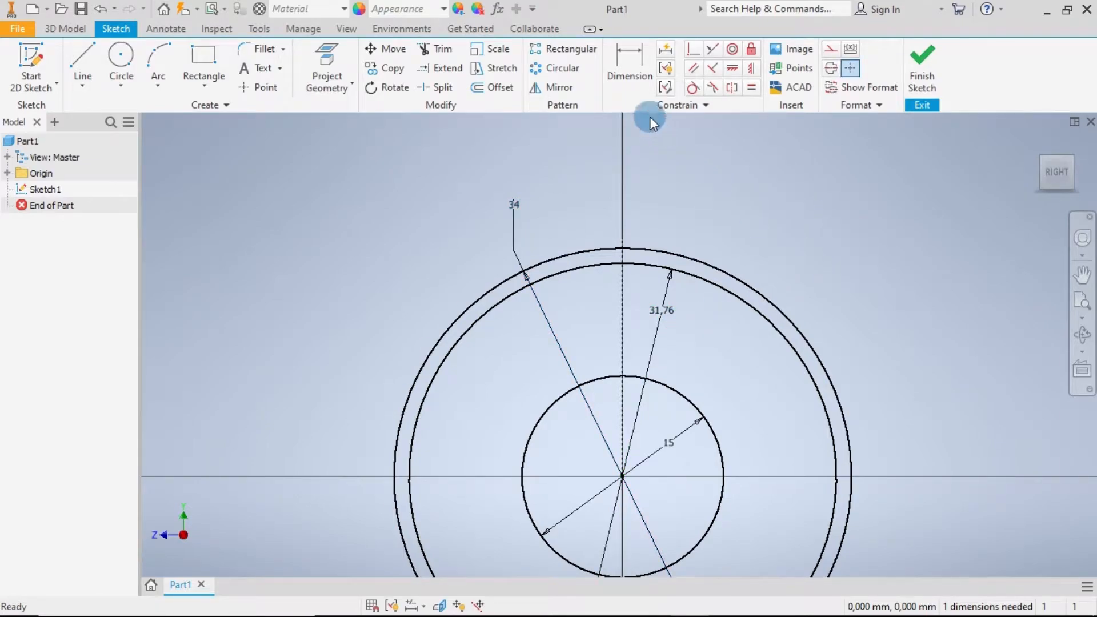
left_click(117, 53)
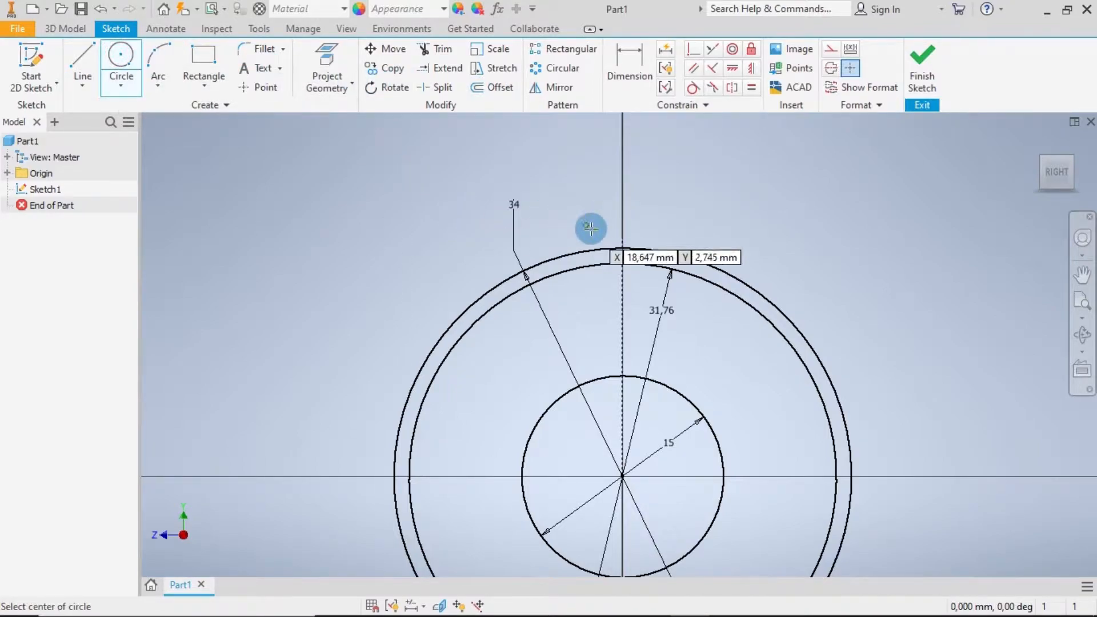
scroll(591, 229, "up", 4)
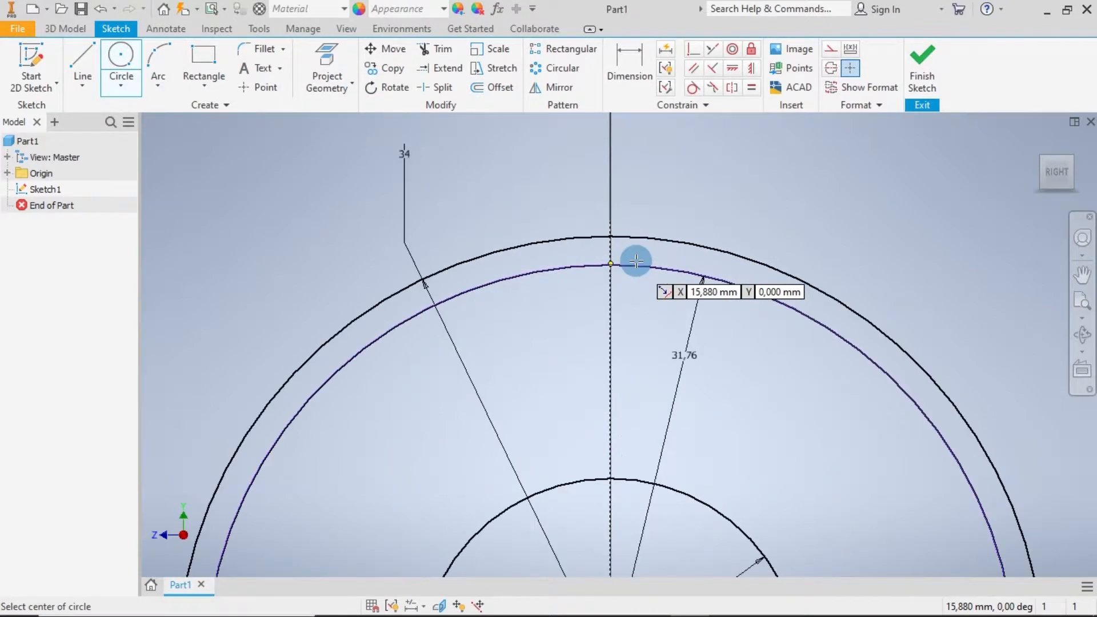
left_click(604, 244)
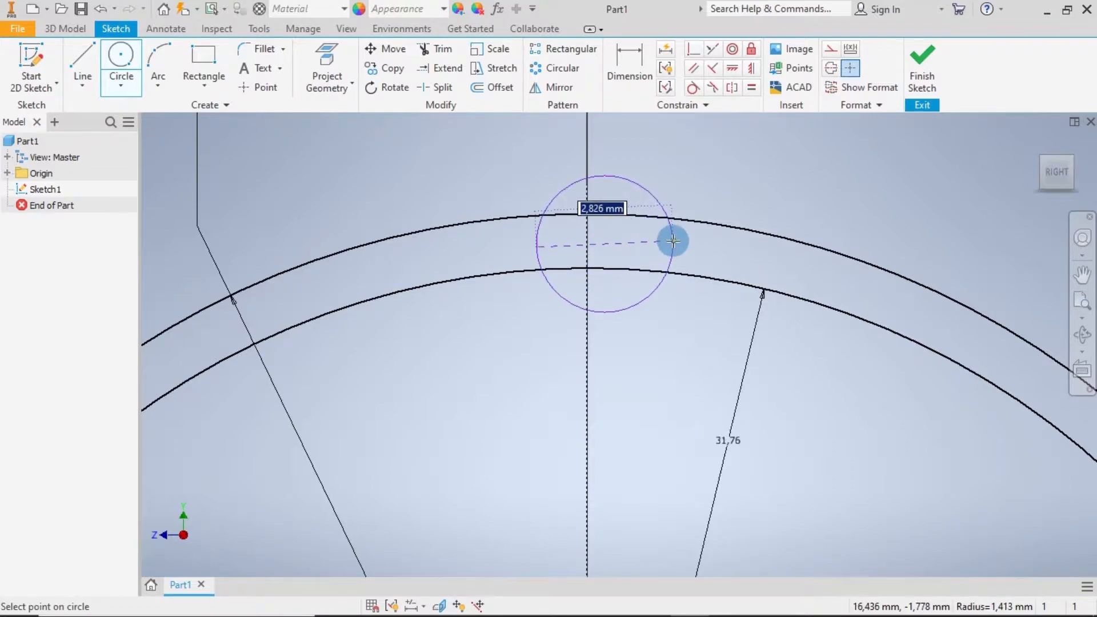
key("Escape")
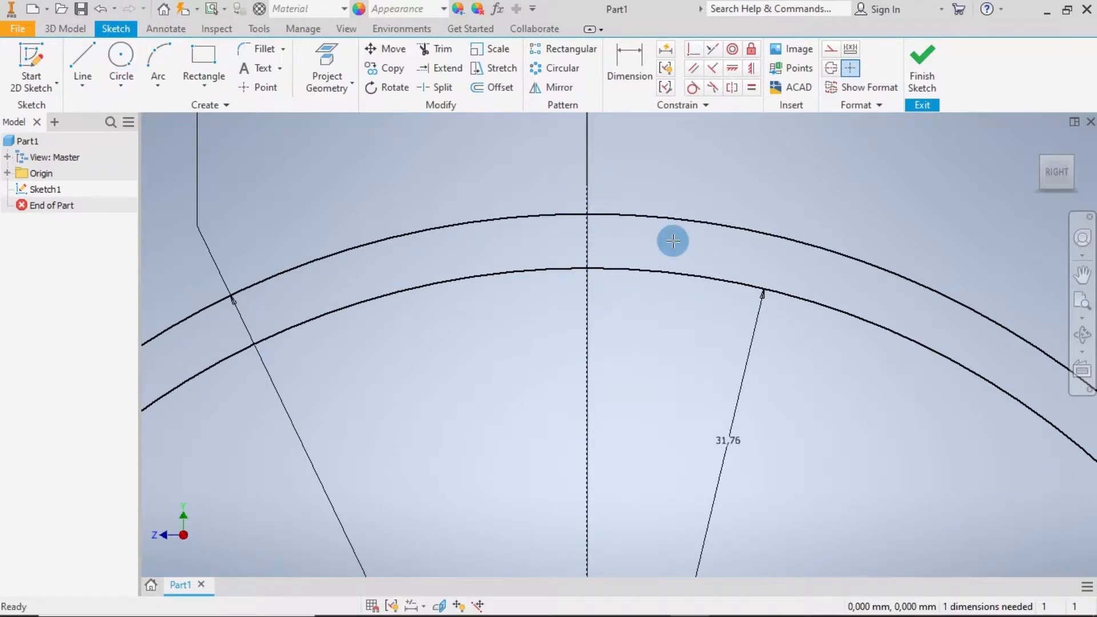
- Draw two vertical construction lines crossing the two outer circles, about 1.13 mm and 0.8 mm left of the vertical axis
left_click(83, 63)
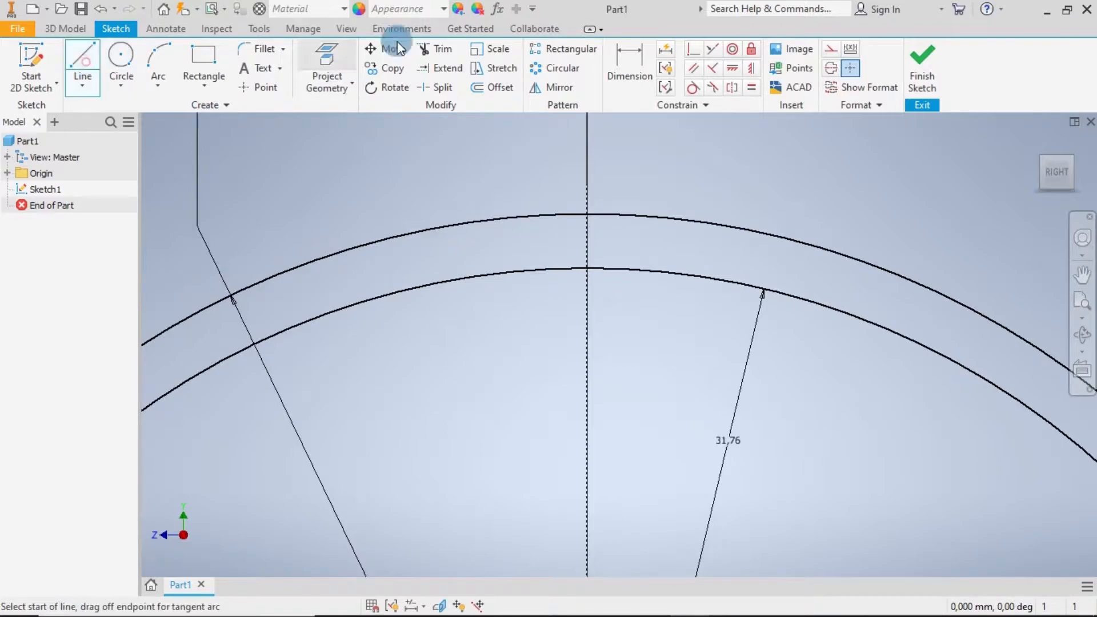
left_click(831, 49)
left_click(532, 137)
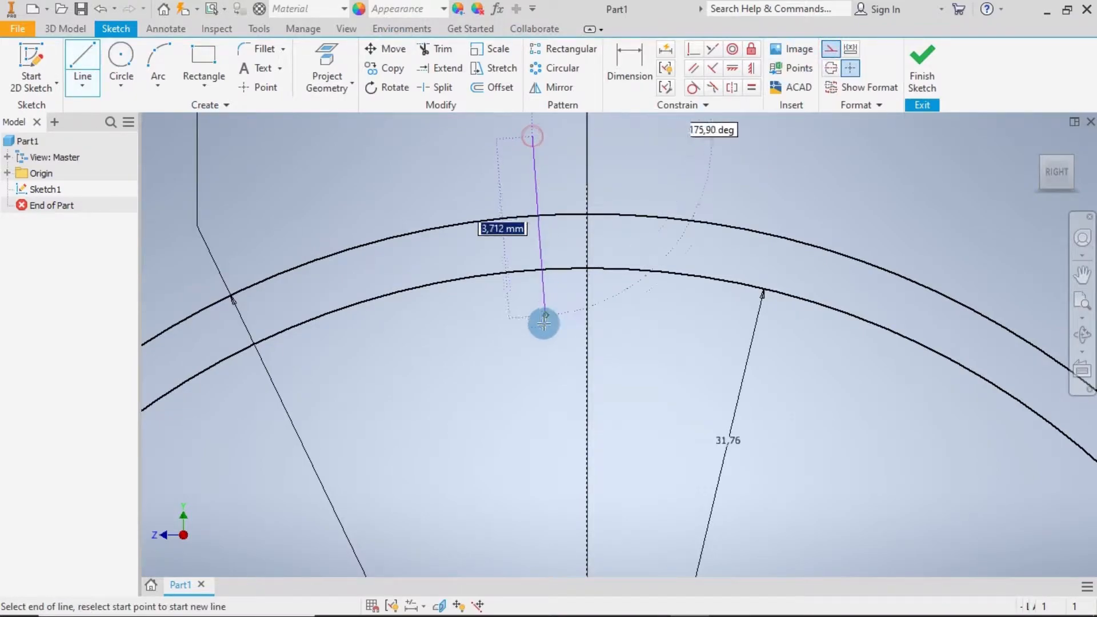
left_click(531, 343)
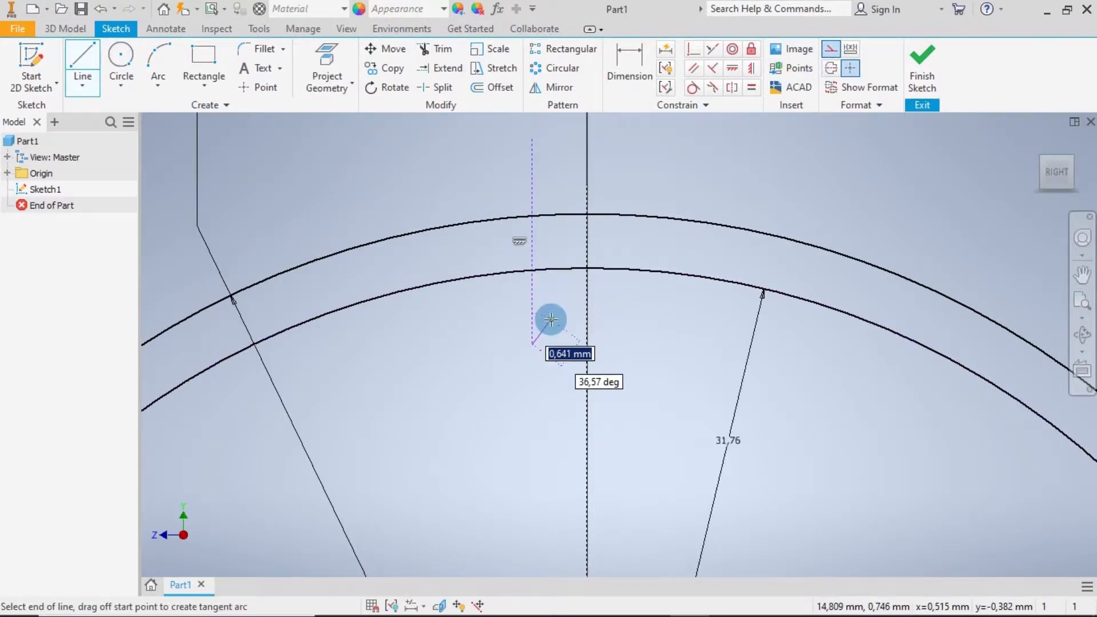
key("Escape")
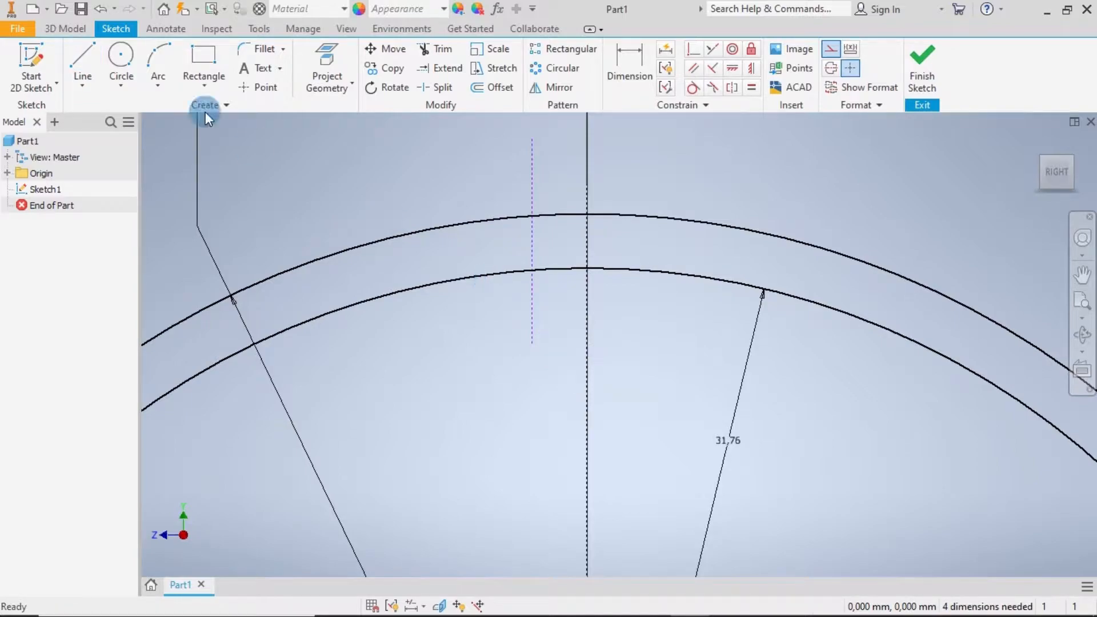
left_click(85, 55)
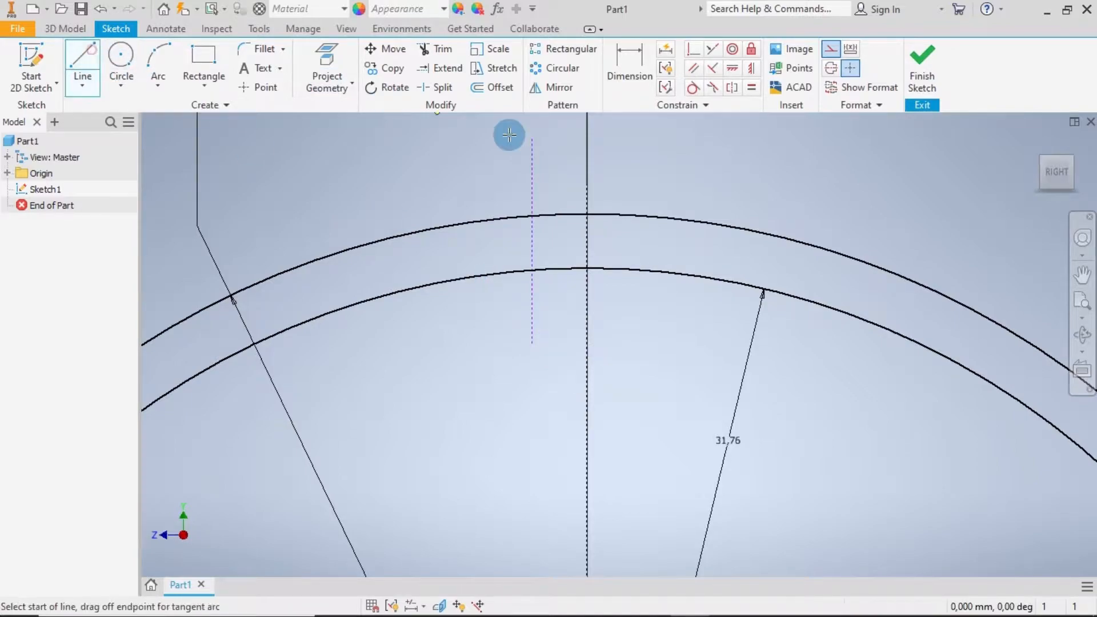
left_click(548, 141)
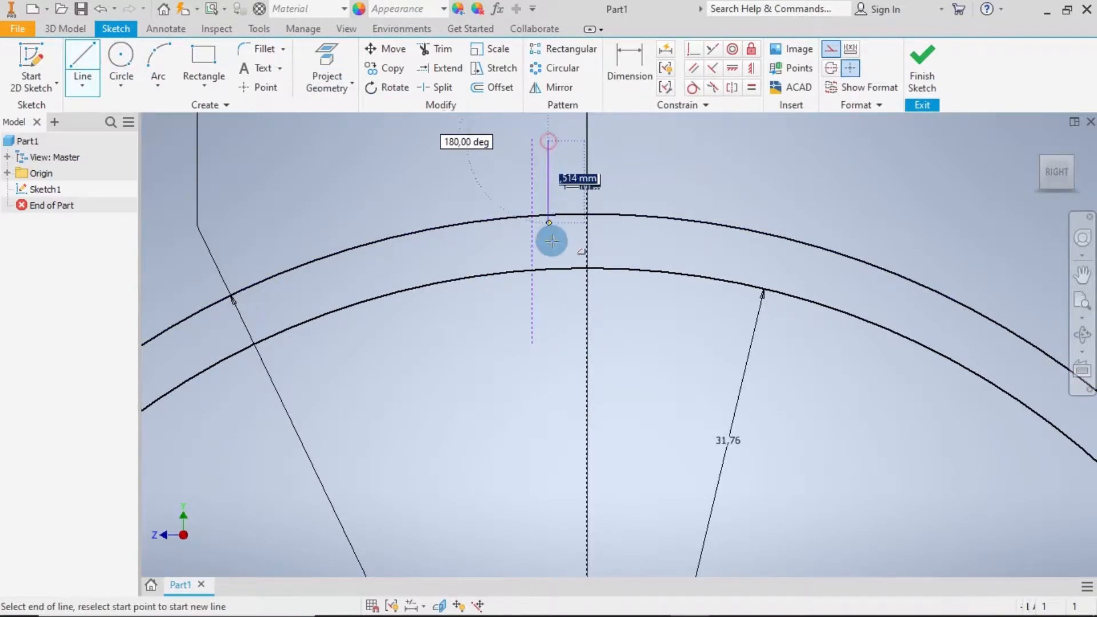
left_click(549, 332)
key("Escape")
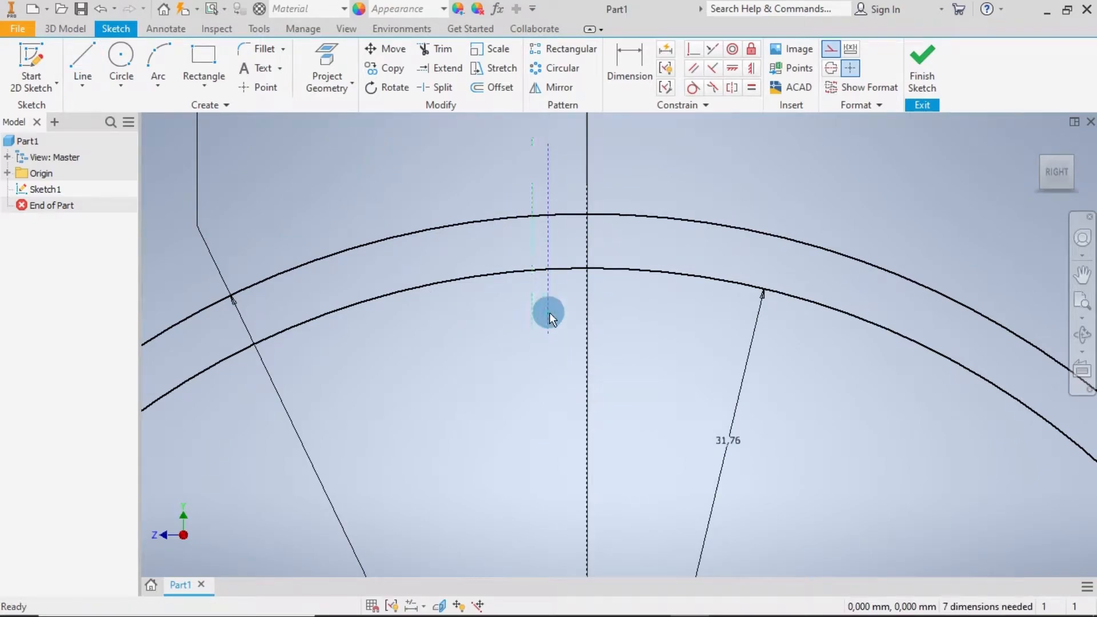
- Dimension the nearer construction line's distance from the vertical axis as 0.27/2, giving 0.135 mm
middle_click_drag(647, 337, 640, 436)
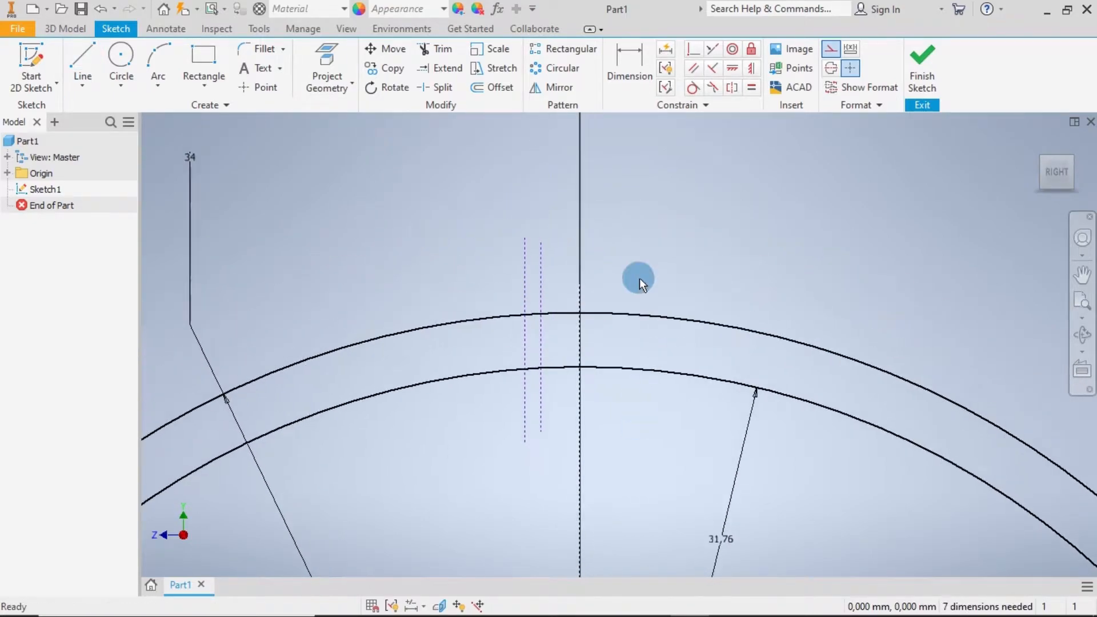
left_click(632, 60)
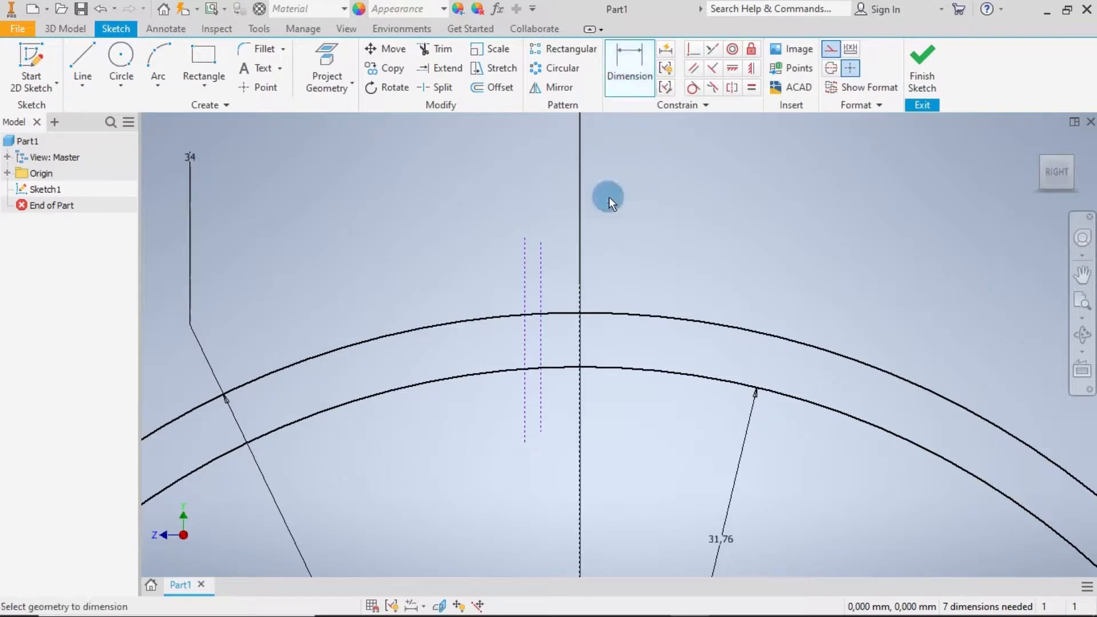
left_click(580, 296)
left_click(550, 285)
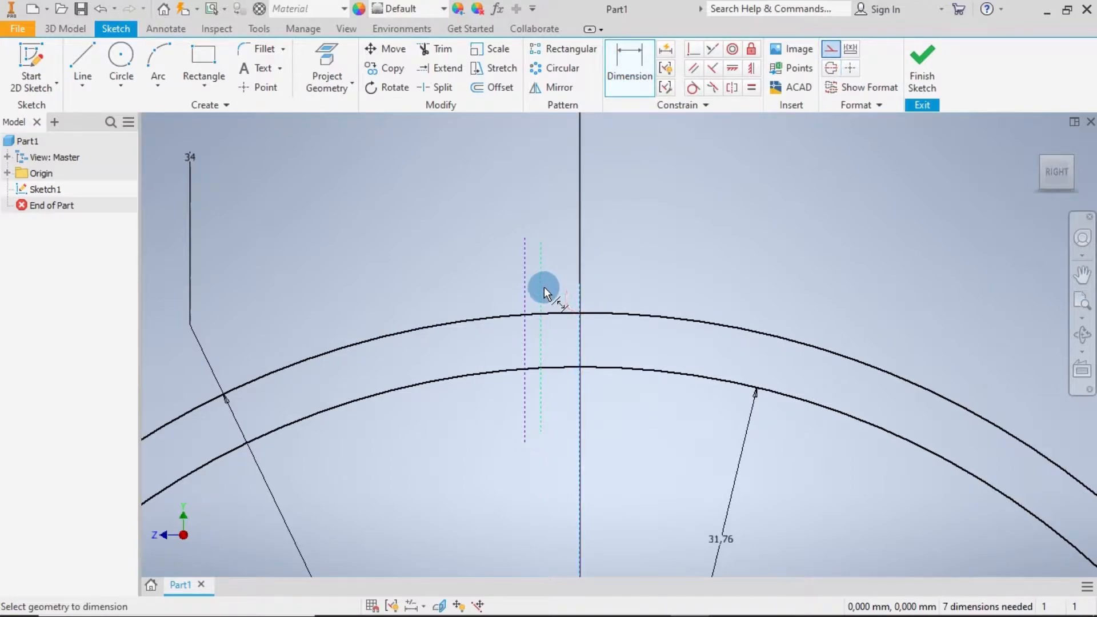
left_click(543, 287)
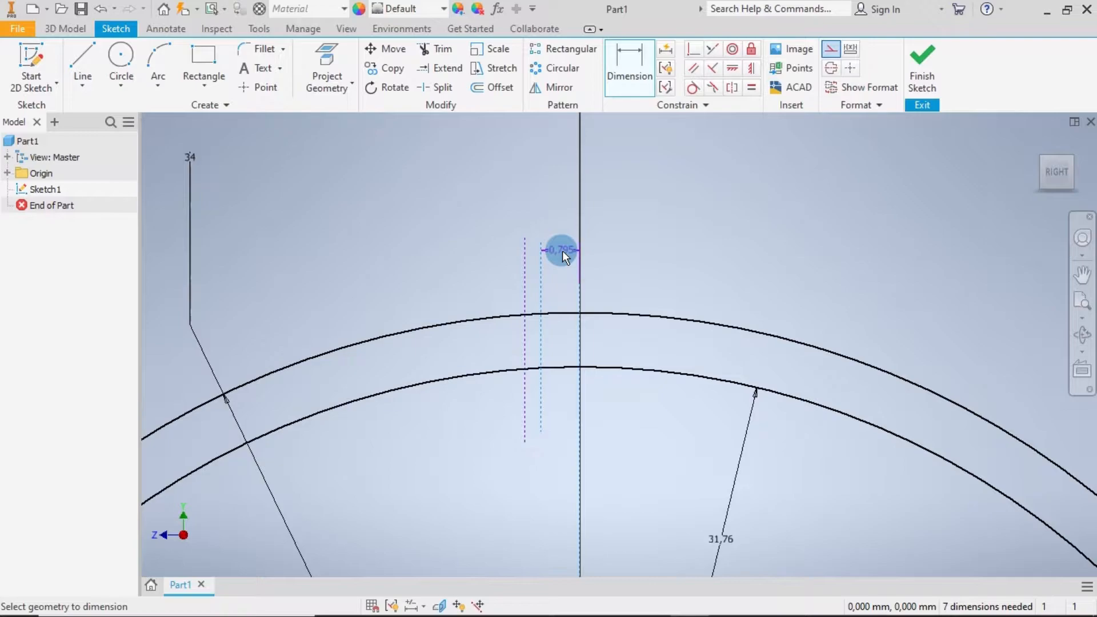
left_click(562, 251)
type("=")
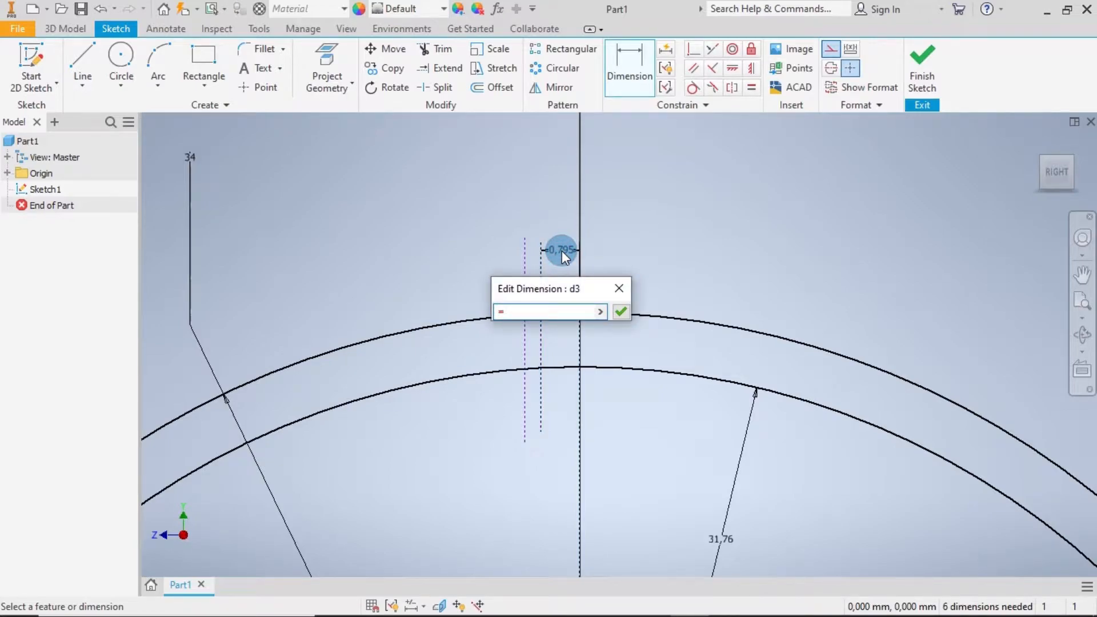
type("0.27/2")
key("Return")
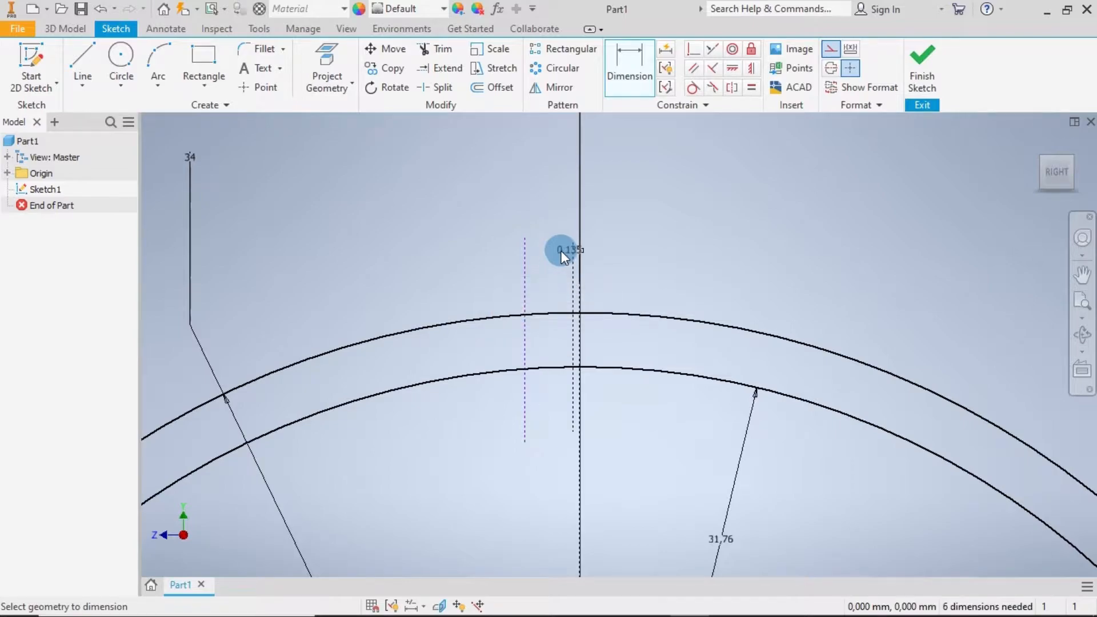
- Dimension the farther construction line's distance from the vertical axis as 0.57 mm
left_click(582, 293)
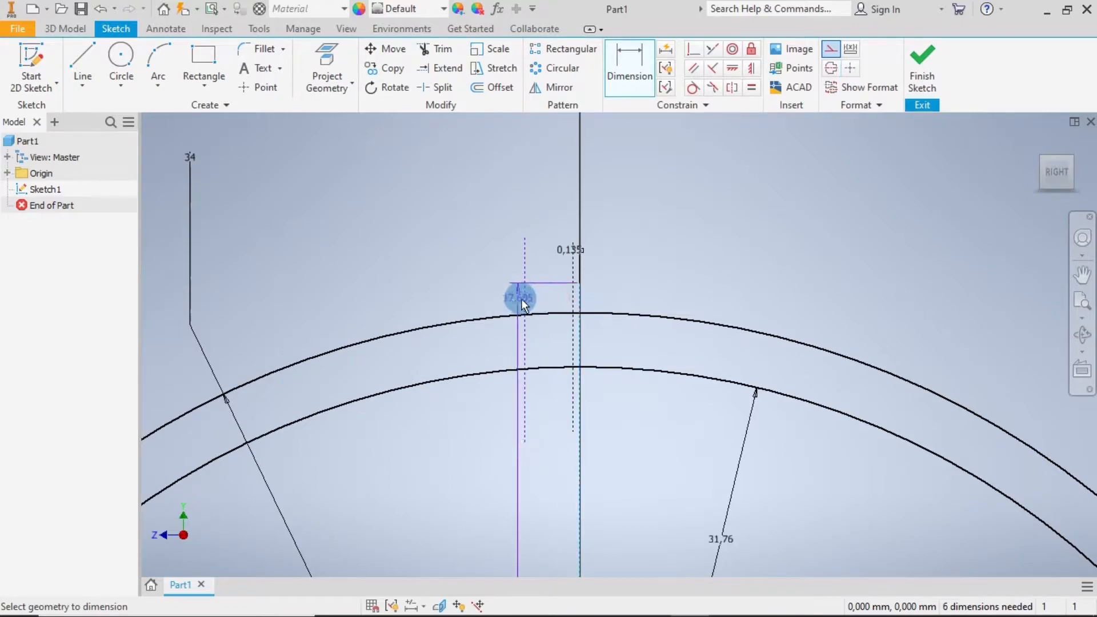
left_click(524, 297)
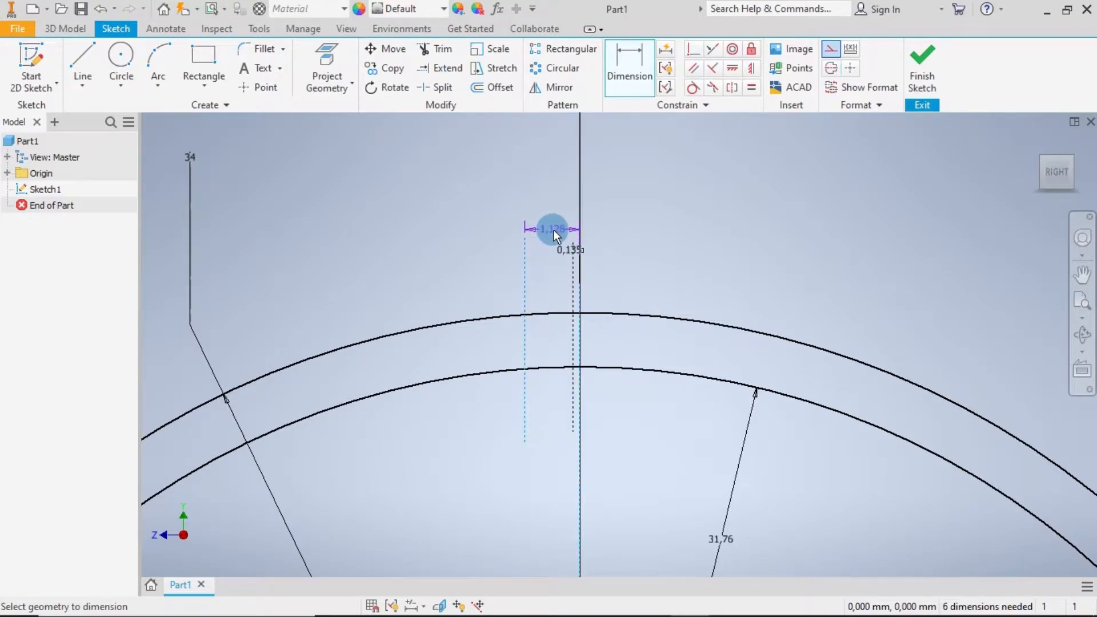
left_click(553, 230)
type("1")
key("BackSpace")
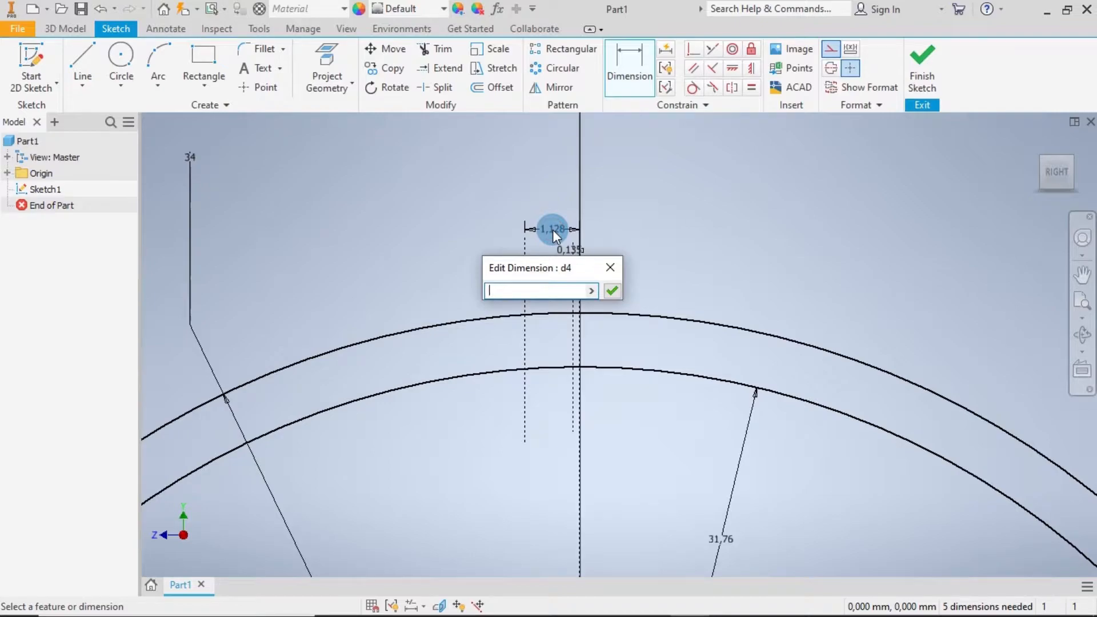
type("0.57")
key("Return")
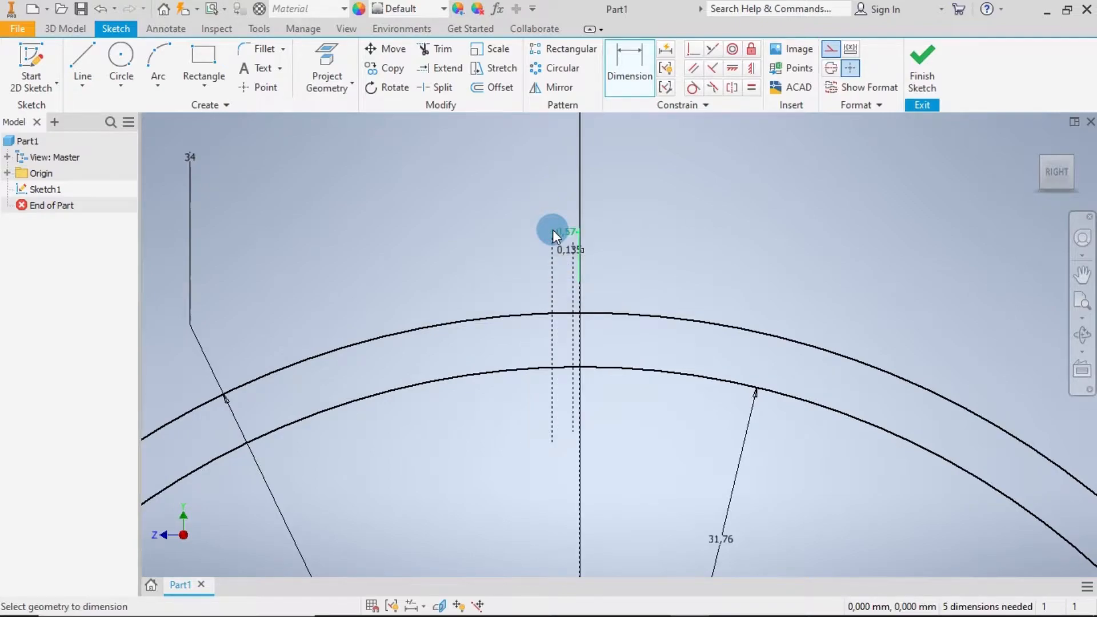
- Draw a three-point arc of about 1.9 mm radius from above the outermost circle to below the middle circle, bulging away from the axis
scroll(603, 368, "up", 3)
scroll(602, 367, "down", 6)
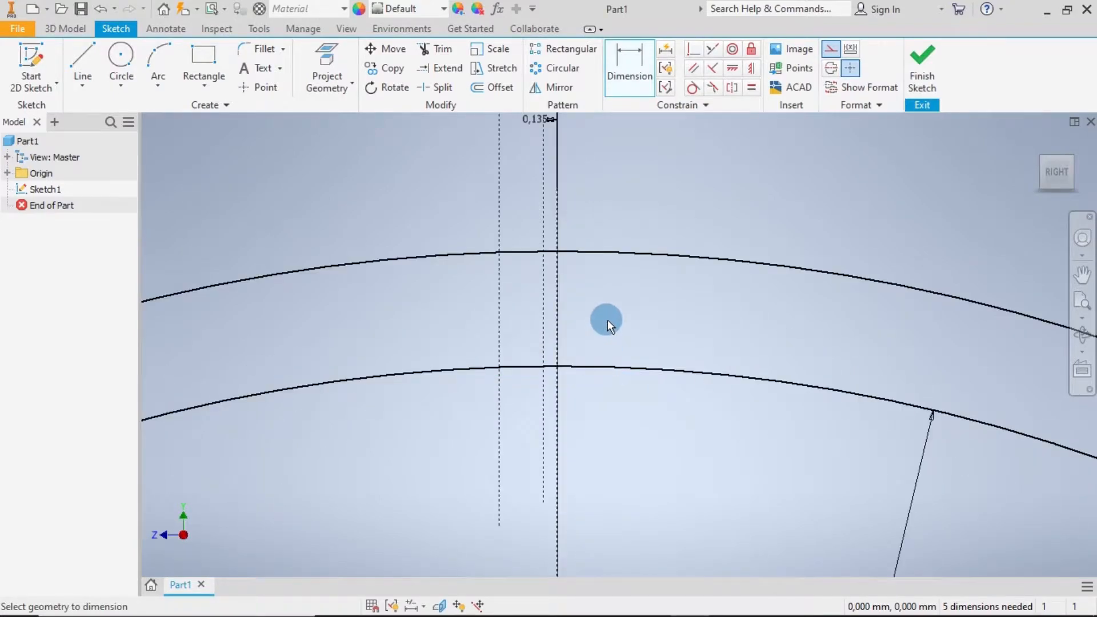
scroll(608, 320, "down", 3)
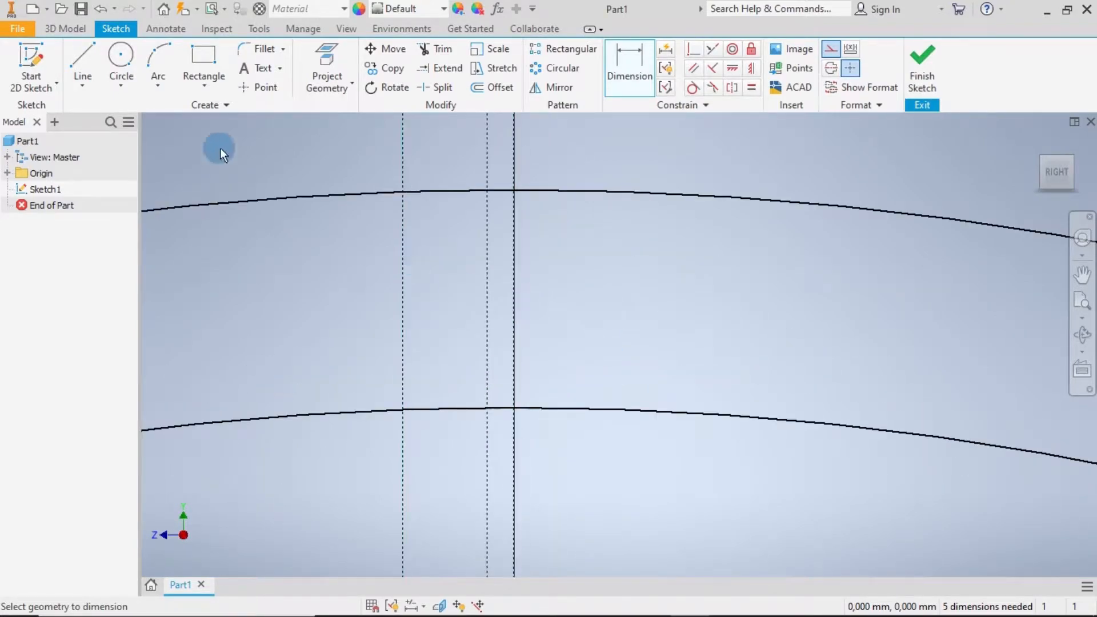
left_click(156, 53)
left_click(458, 172)
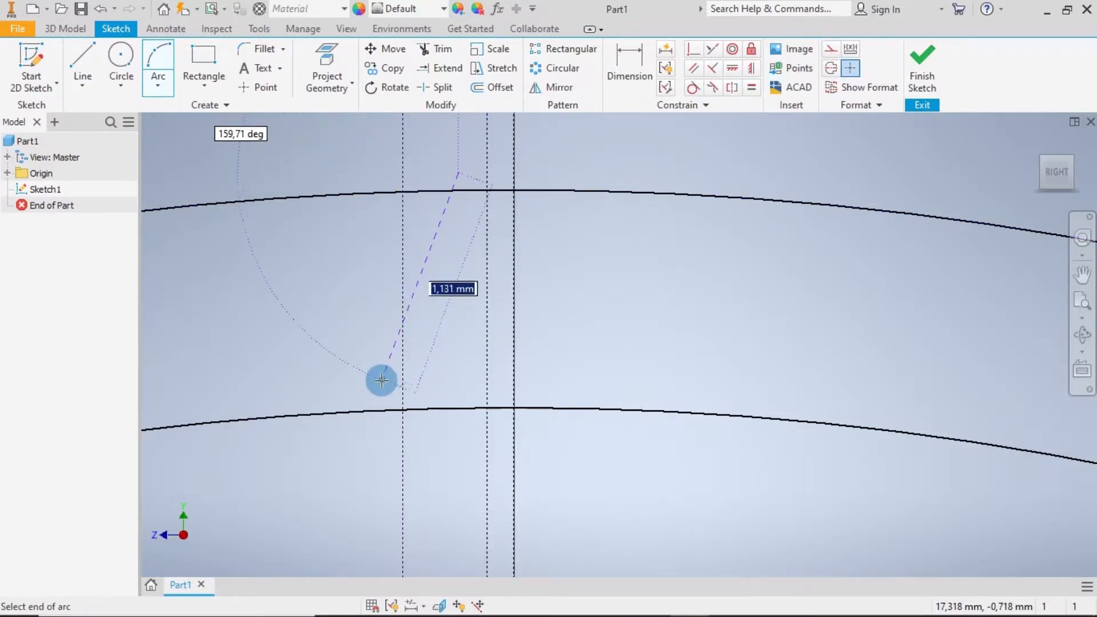
left_click(371, 415)
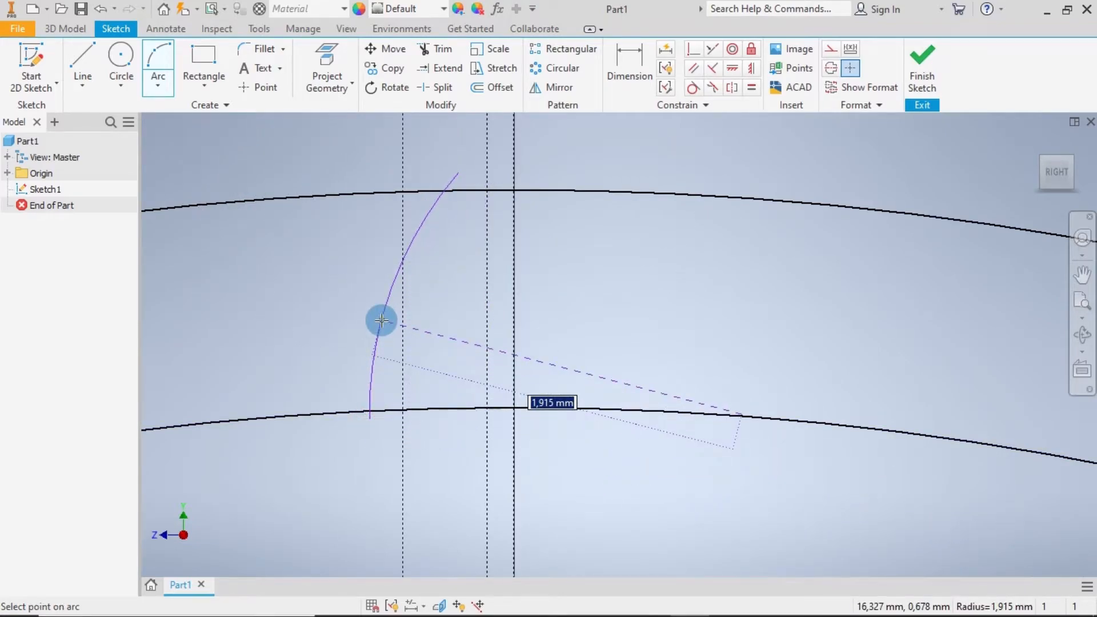
left_click(382, 320)
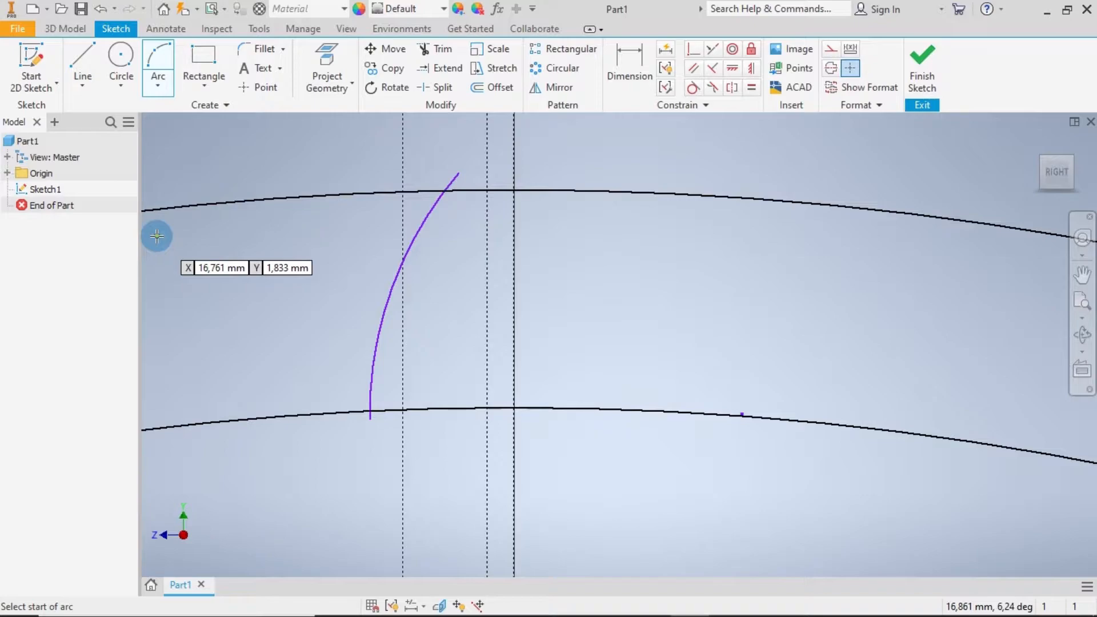
- Trim the middle circle between the arc and vertical axis, the arc's overhanging ends, and the outermost circle between the farther construction line and arc
left_click(427, 49)
left_click(386, 409)
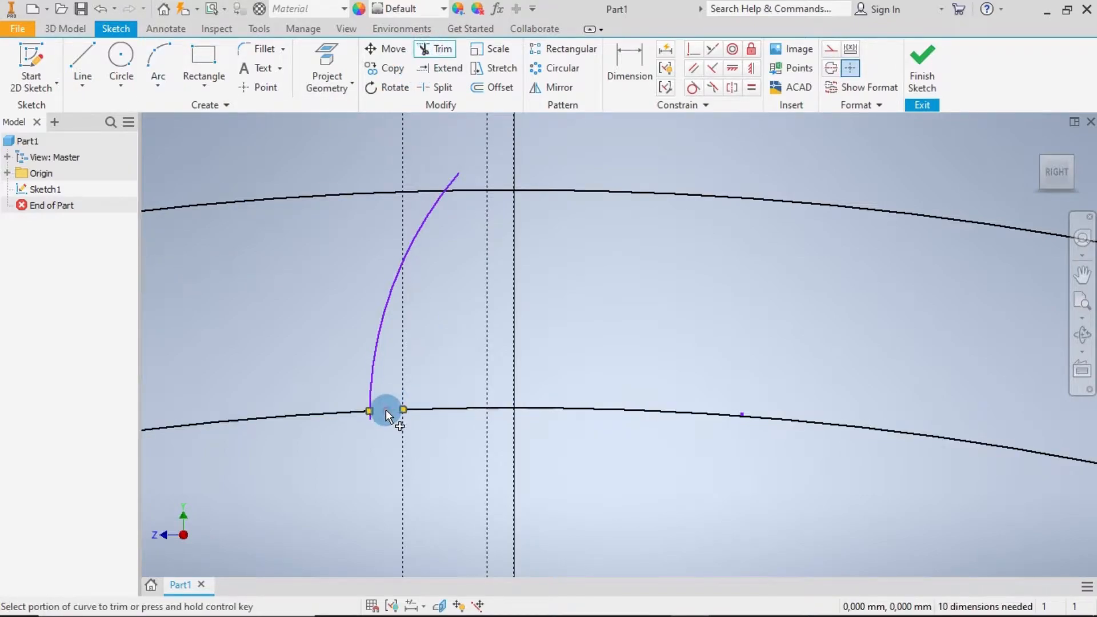
left_click(427, 407)
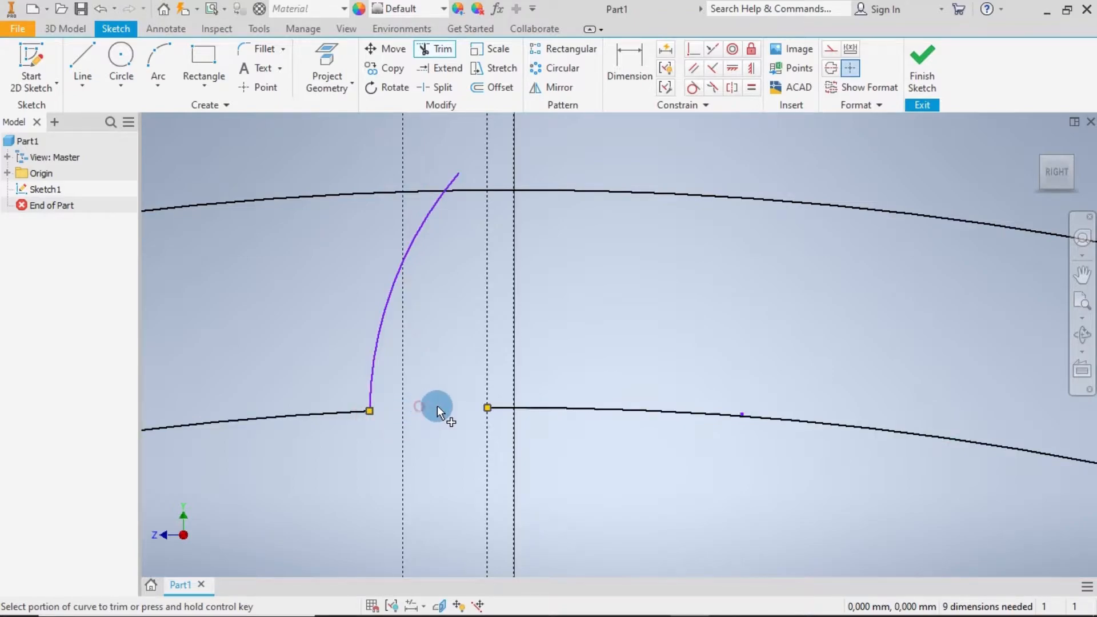
left_click(502, 406)
left_click(454, 179)
left_click(418, 192)
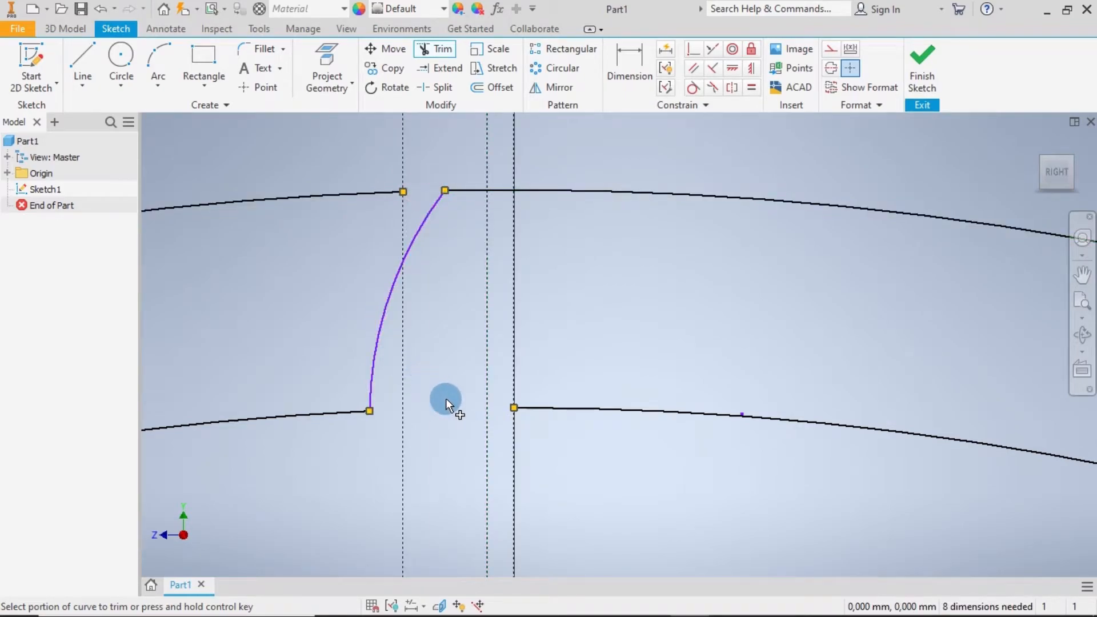
- Draw two 0.2 mm diameter circles, one inside the arc near its upper end and one outside it near its lower end
left_click(122, 57)
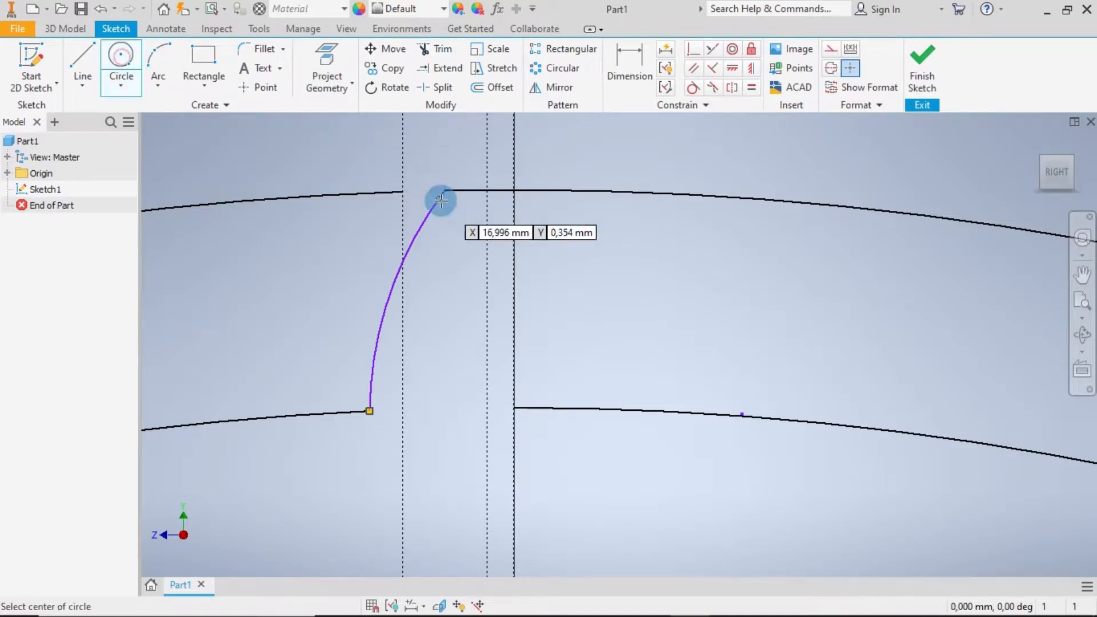
left_click(451, 255)
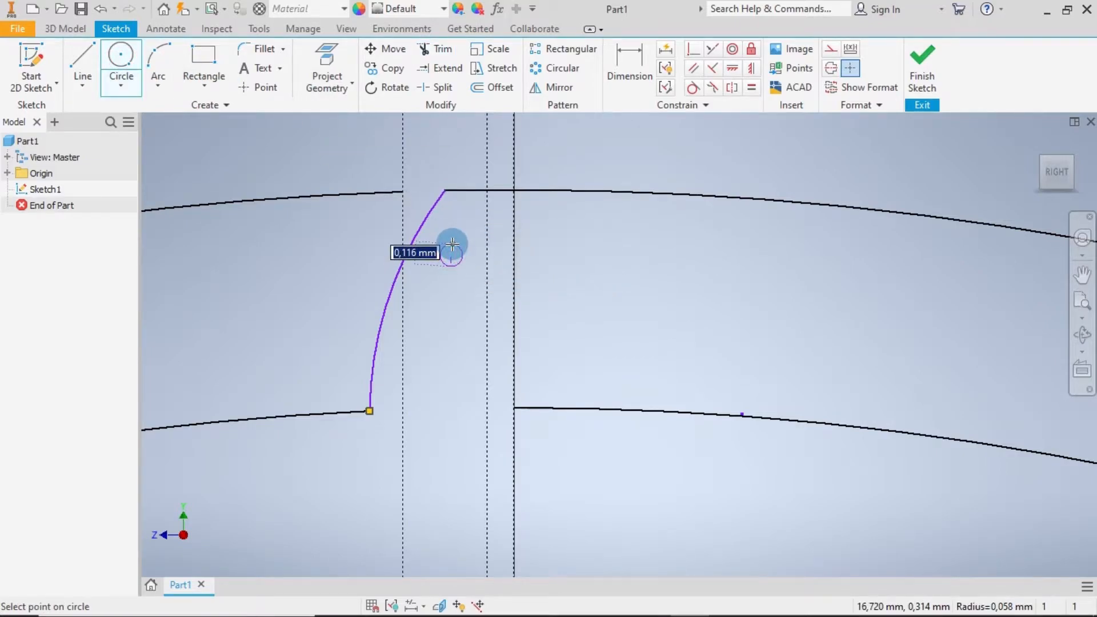
type("0.2")
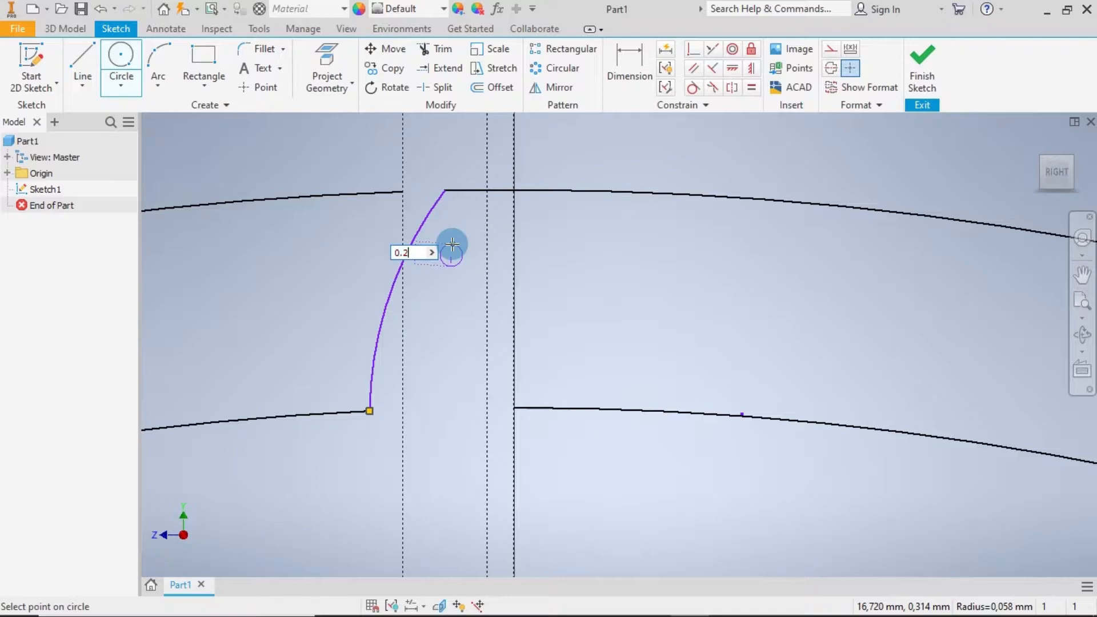
key("Return")
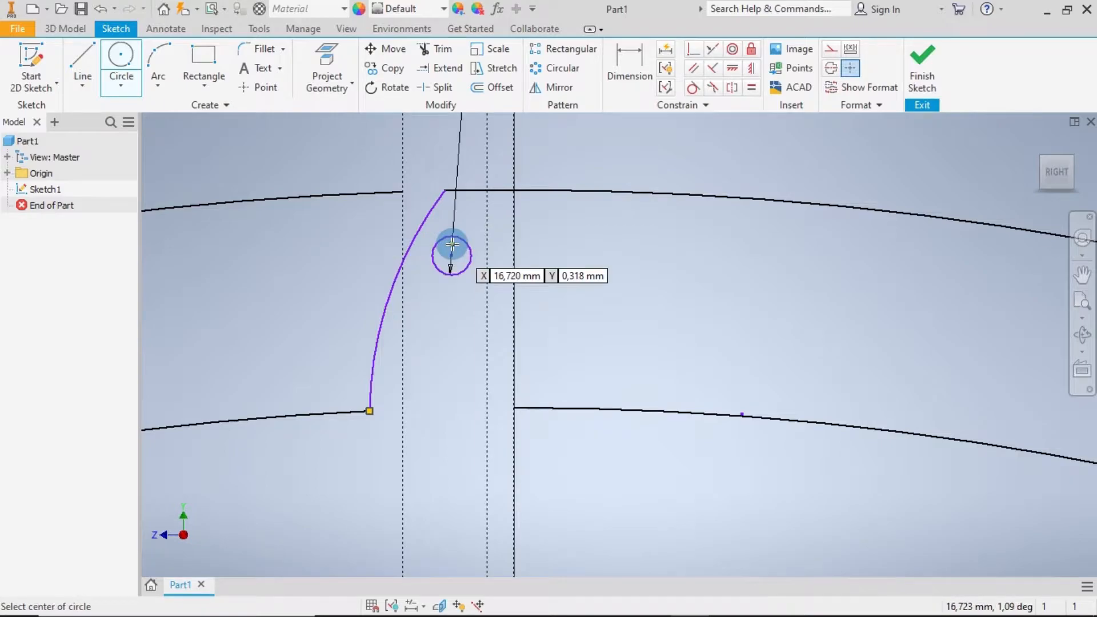
left_click(336, 384)
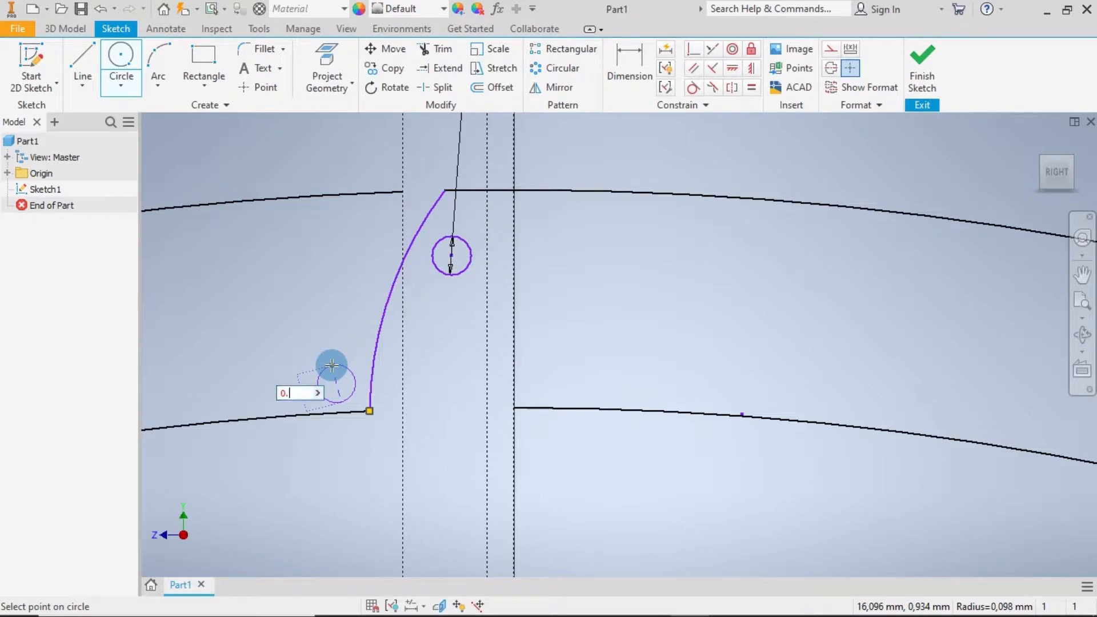
key("Return")
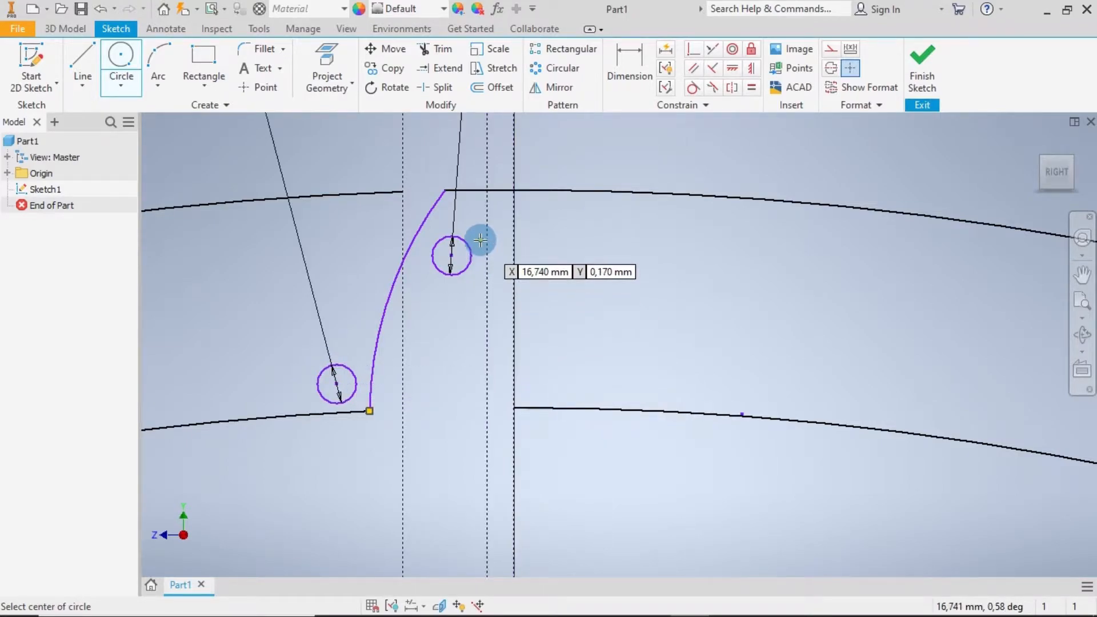
- Make the upper small circle tangent to the outermost circle and to the tooth flank arc
key("Escape")
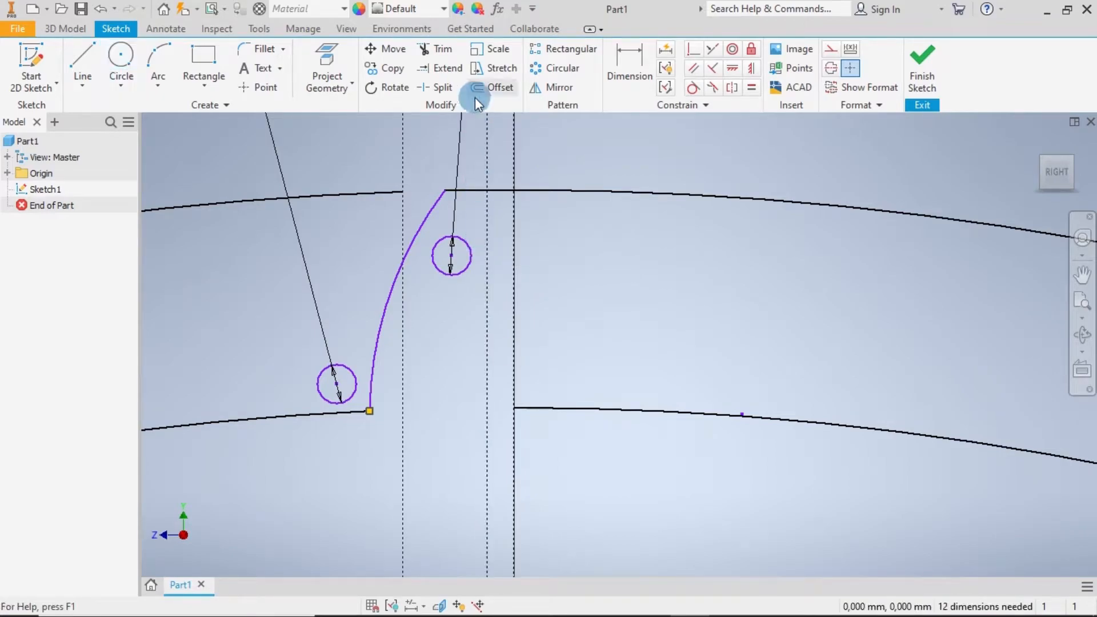
left_click(691, 85)
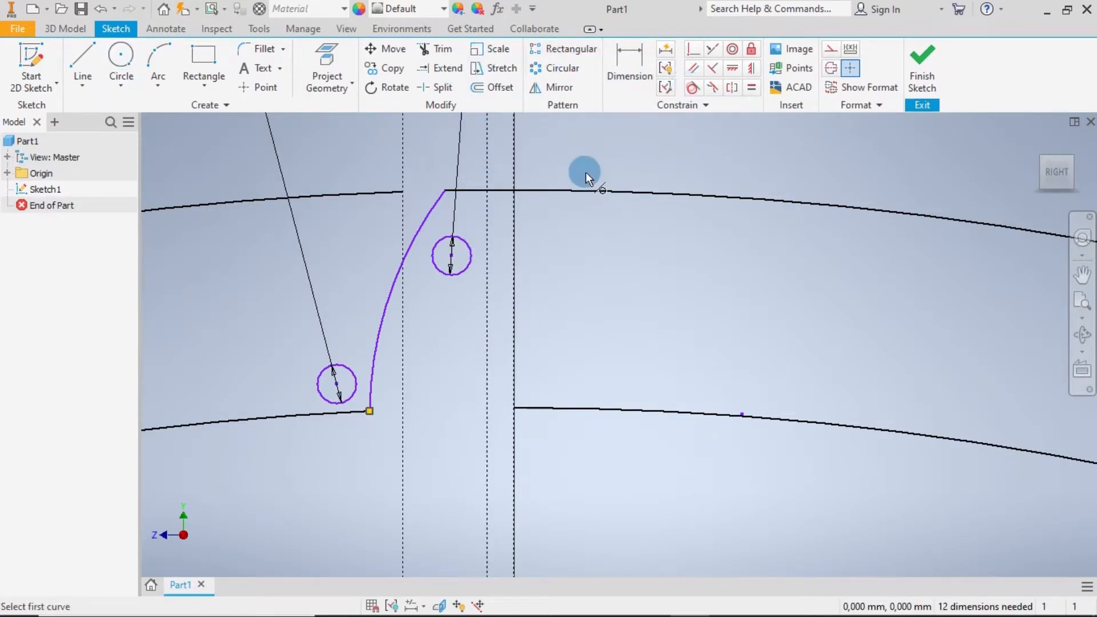
left_click(473, 249)
left_click(472, 194)
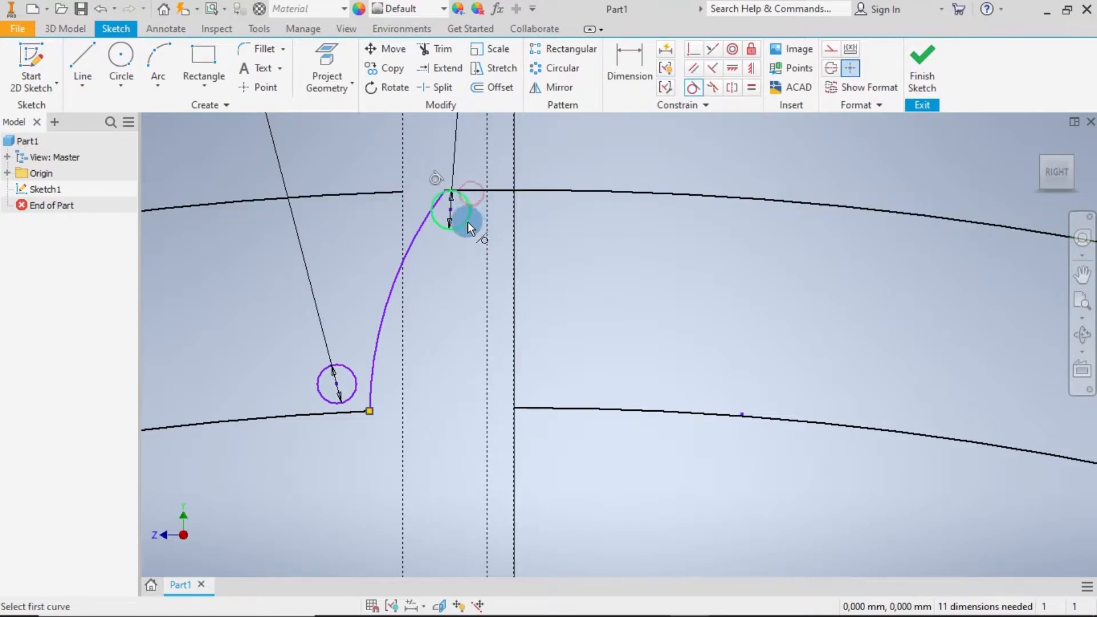
left_click(464, 219)
left_click(422, 231)
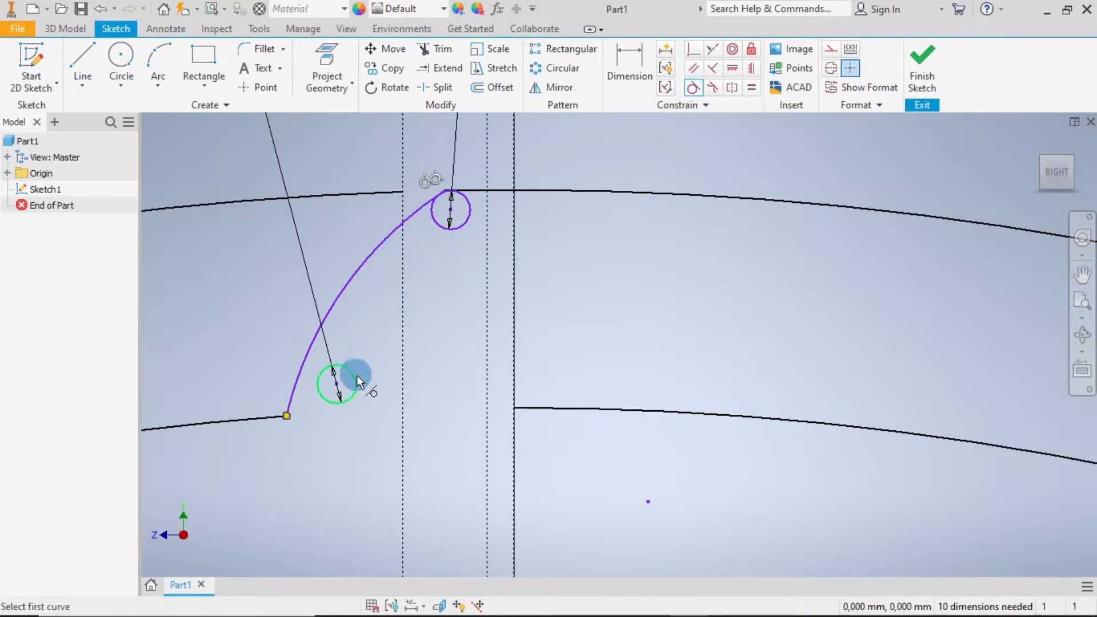
key("Escape")
- Move the lower small circle outside the flank arc and make it tangent to the arc and the middle circle
left_click_drag(336, 385, 260, 377)
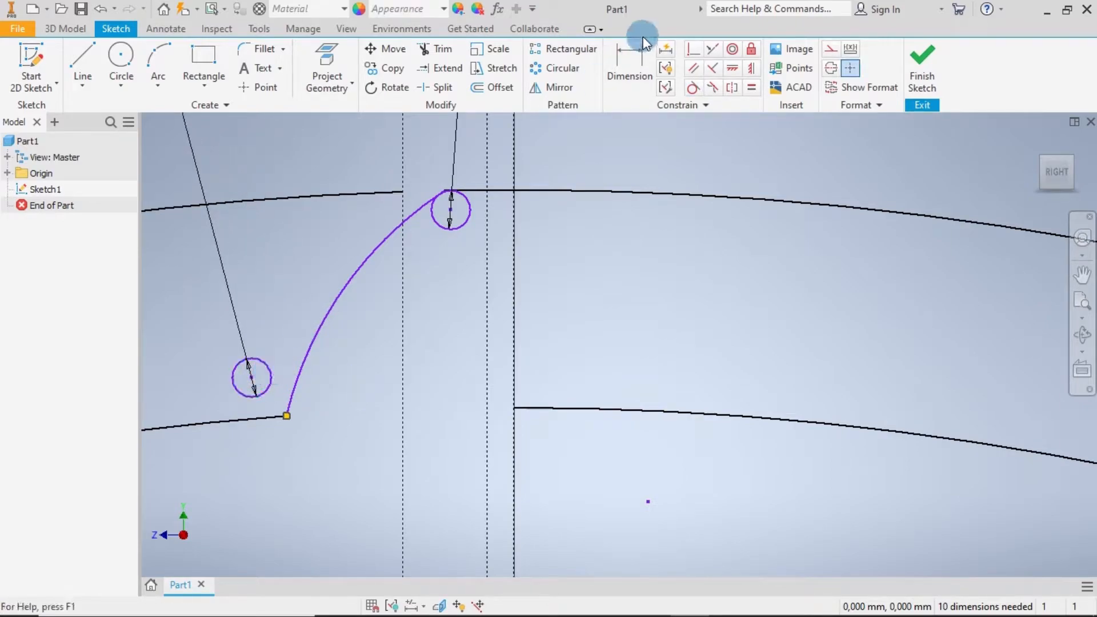
left_click(692, 88)
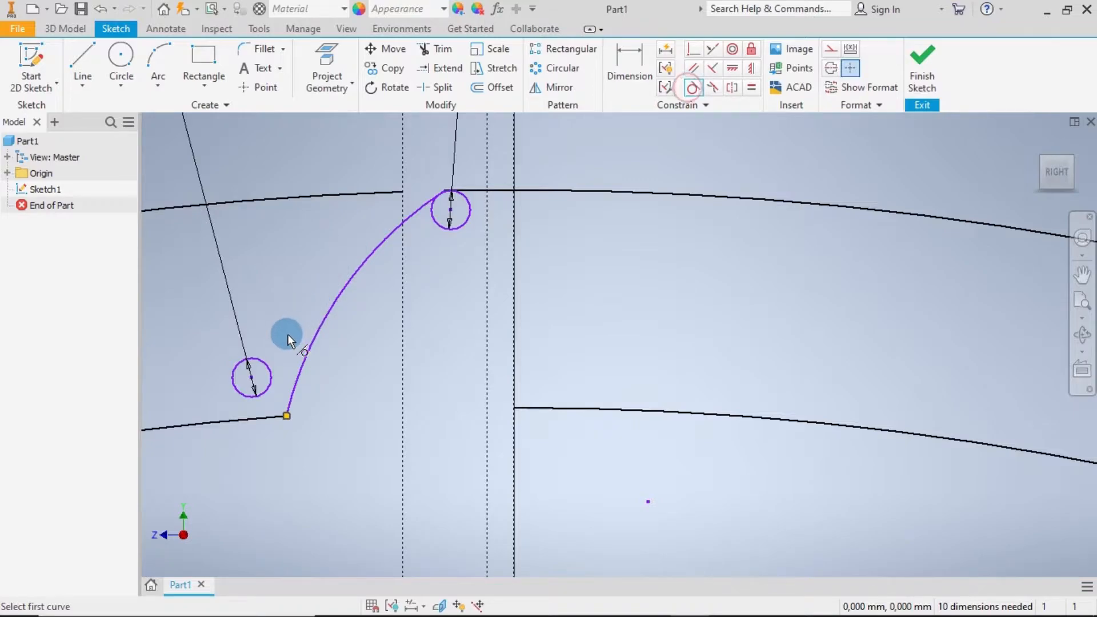
left_click(298, 370)
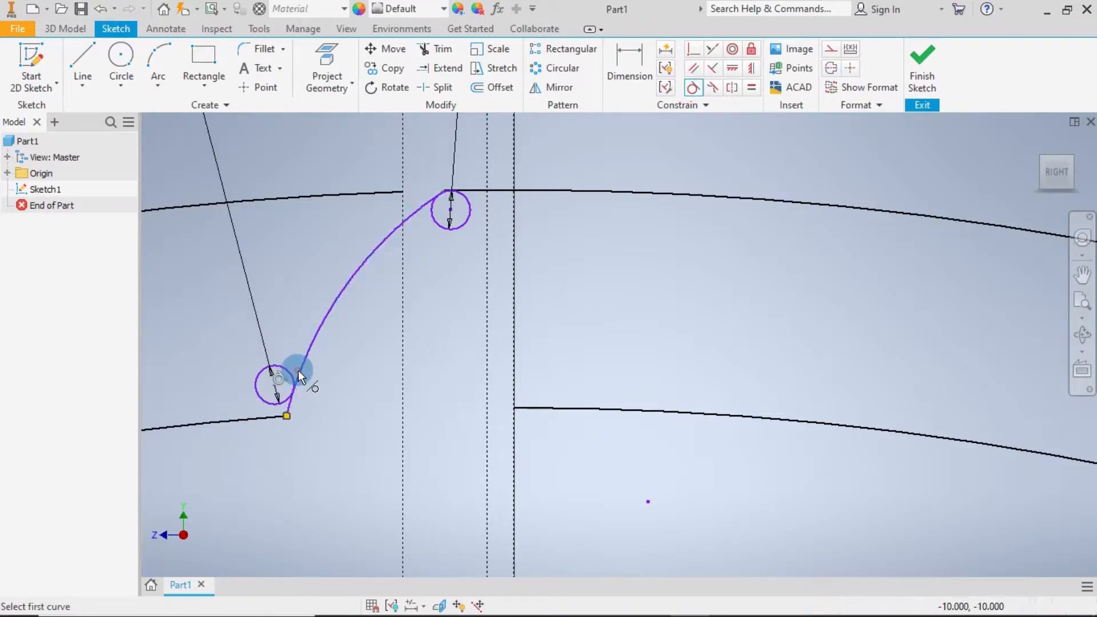
left_click(260, 403)
left_click(259, 417)
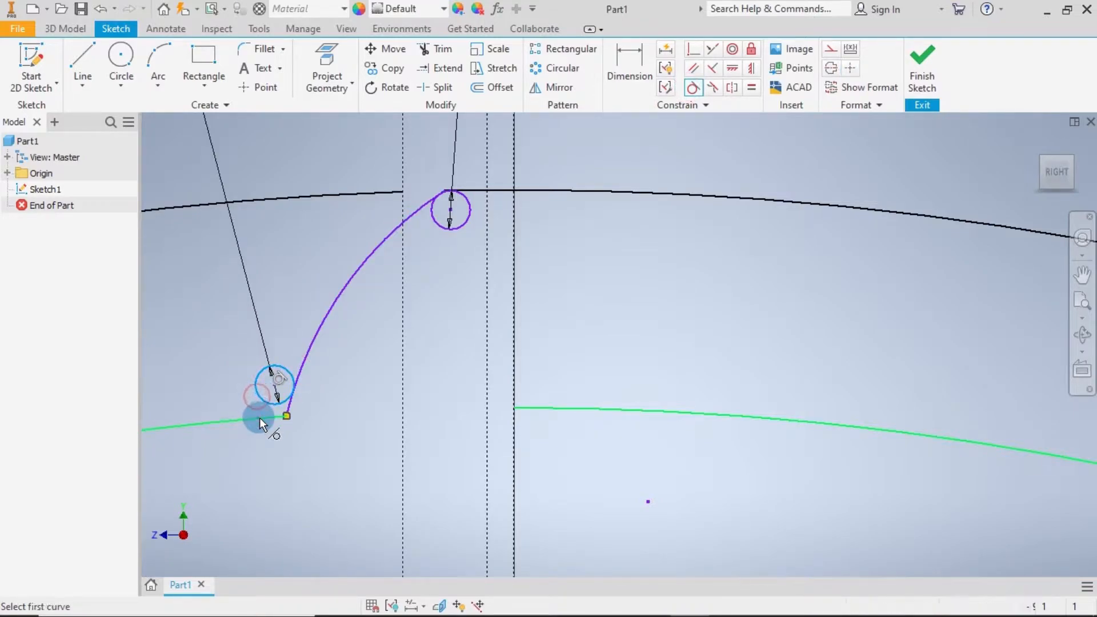
- Dimension the flank arc's radius as 6.35 mm
left_click(629, 60)
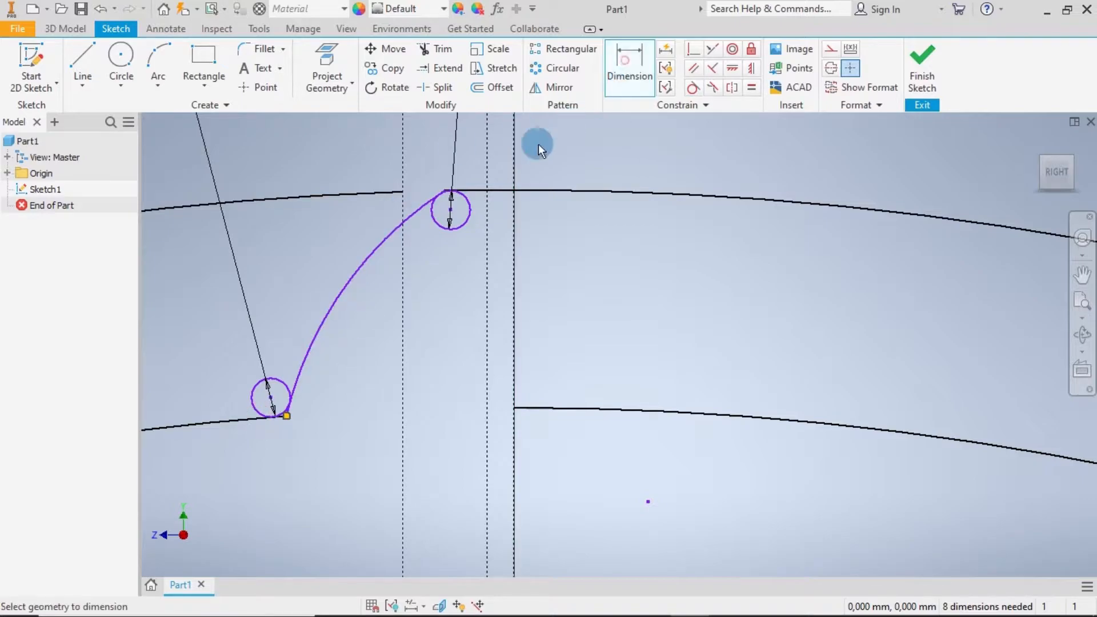
left_click(356, 269)
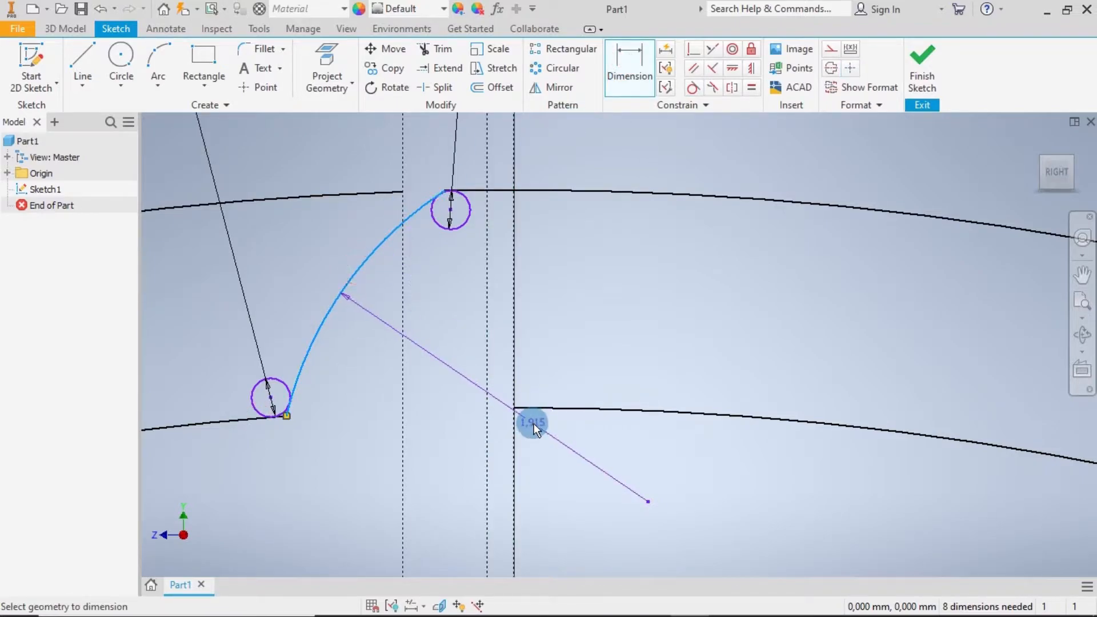
left_click(563, 445)
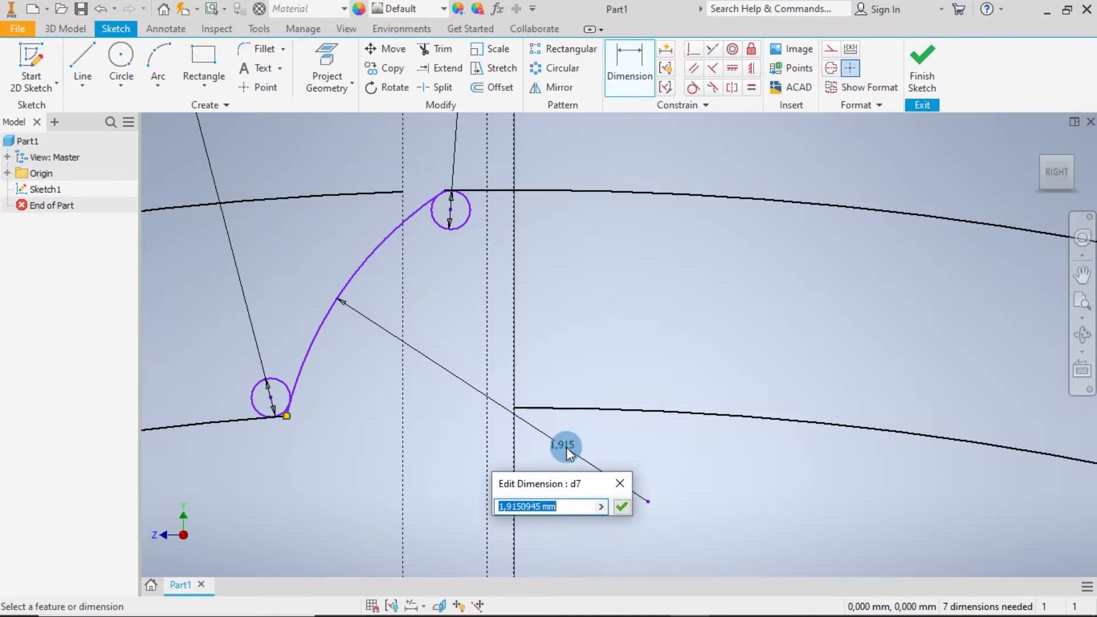
type("6.35")
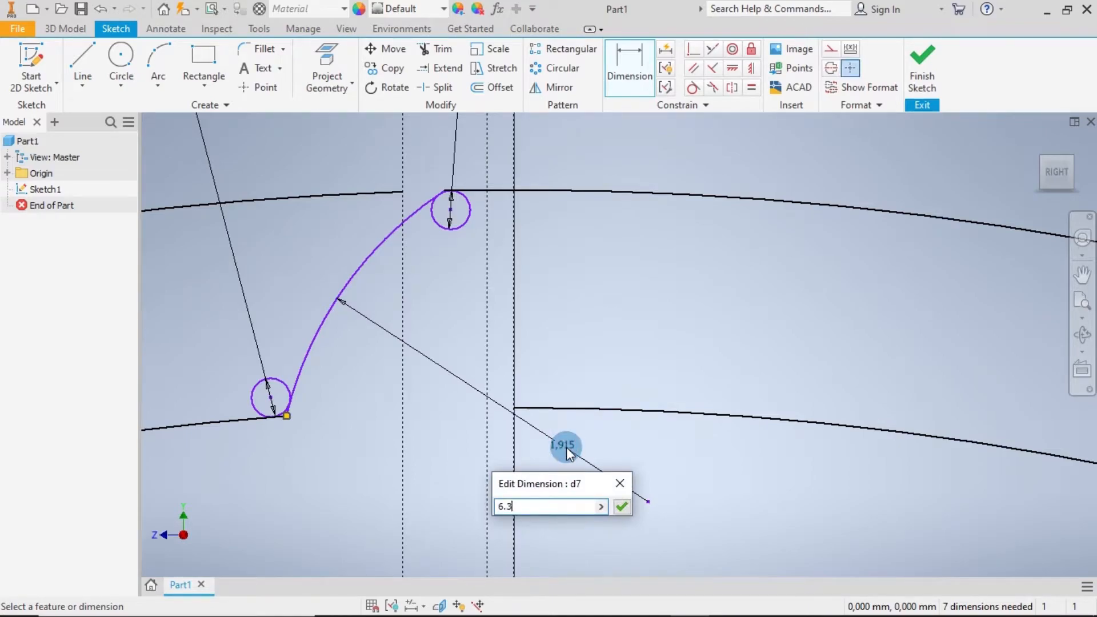
key("Return")
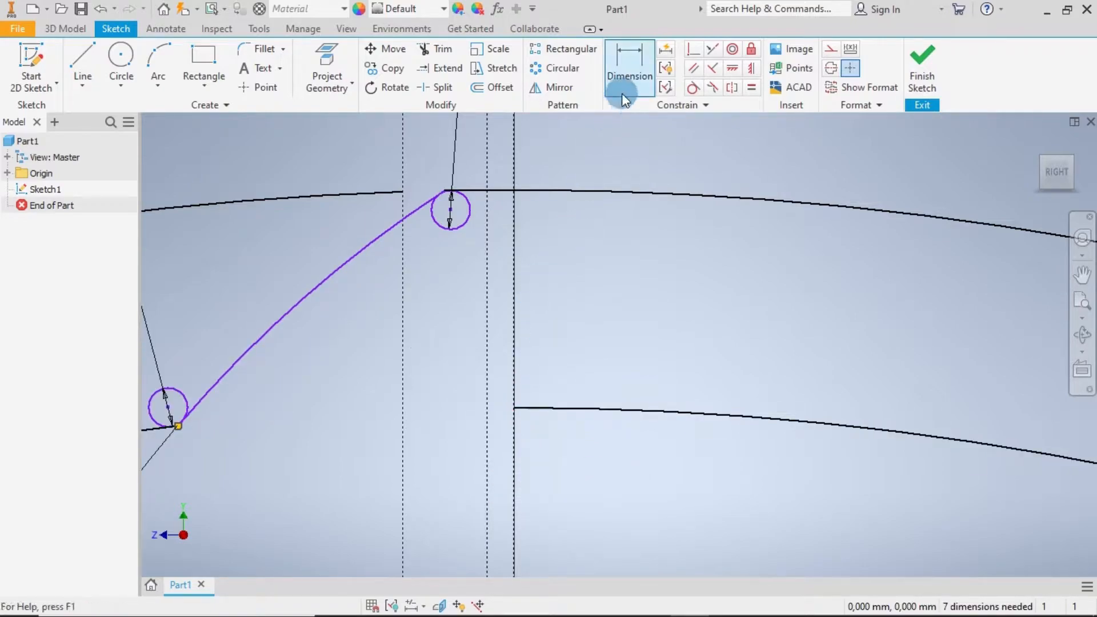
- Constrain the upper small circle's centre to lie on the construction line nearer the vertical axis
left_click(695, 48)
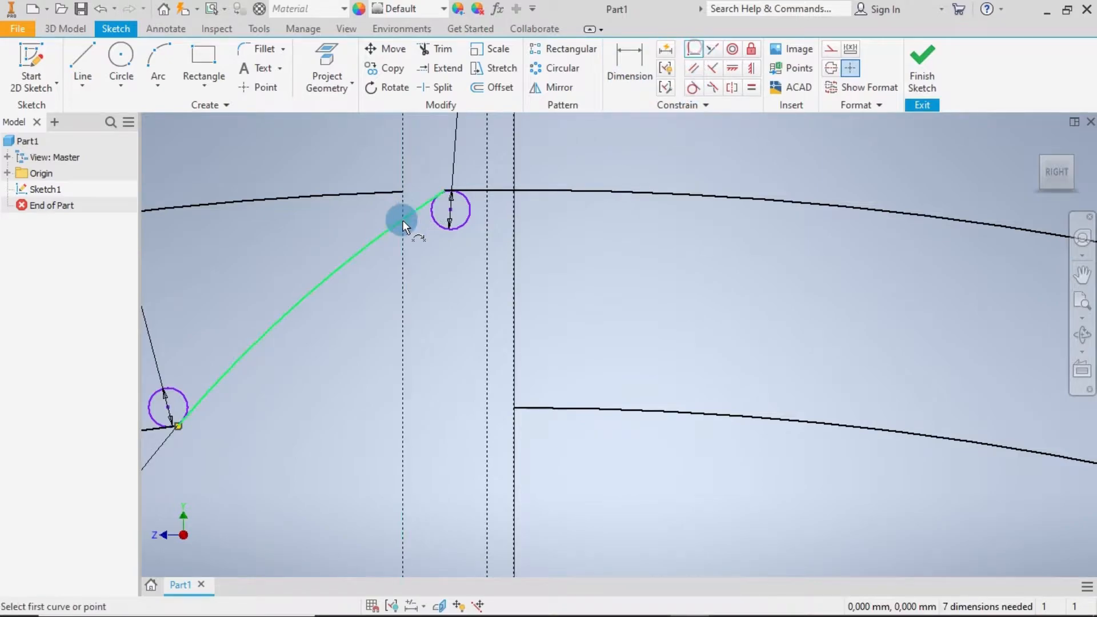
left_click(453, 209)
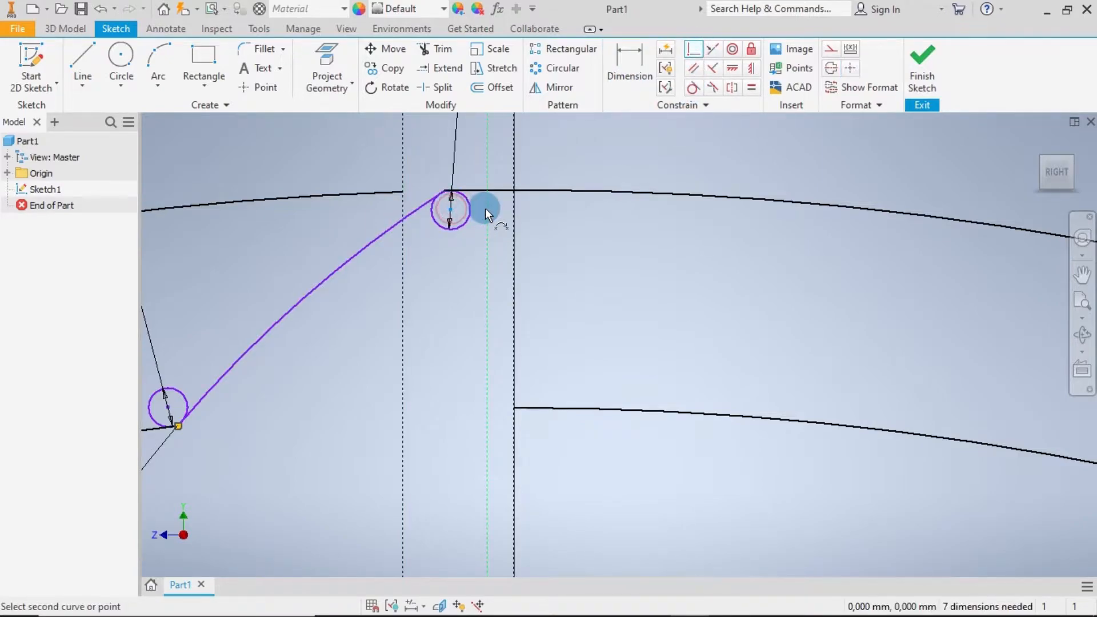
left_click(485, 208)
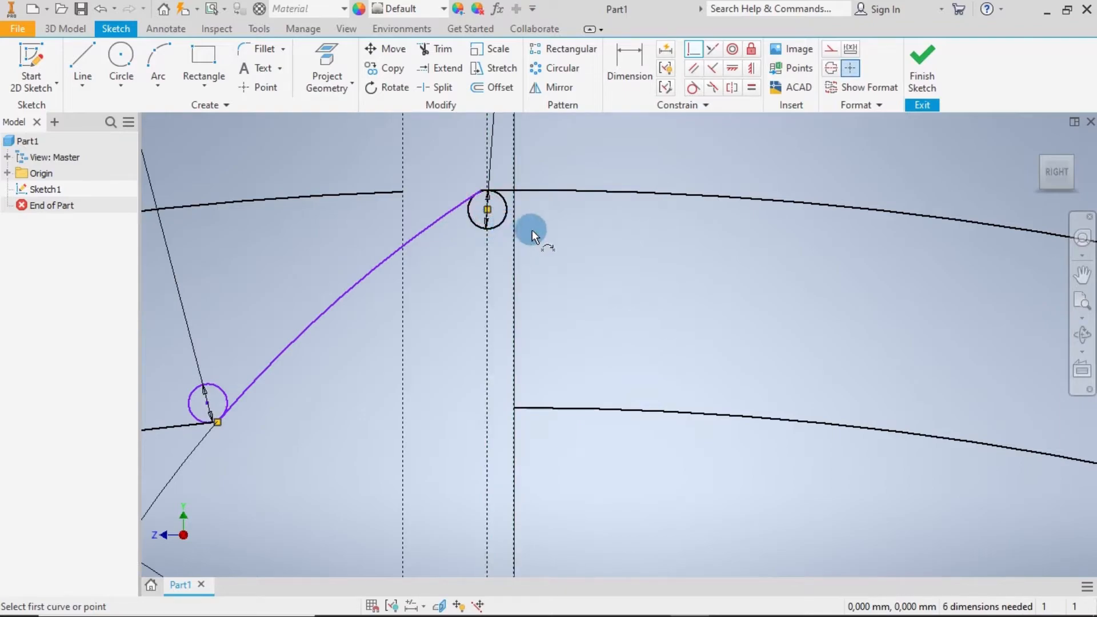
left_click(209, 403)
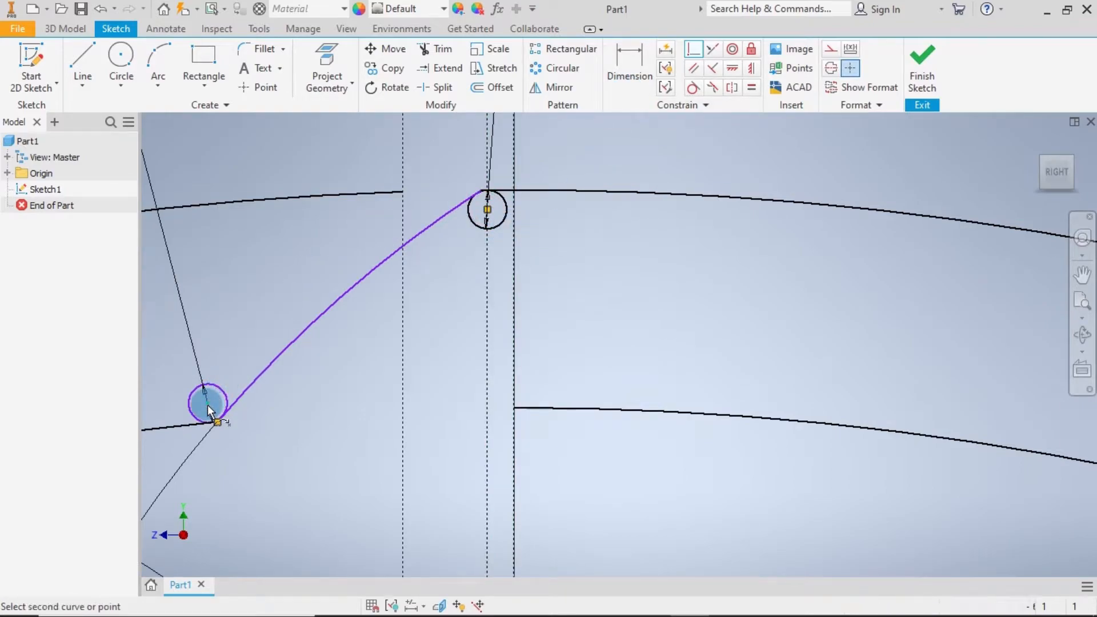
key("Escape")
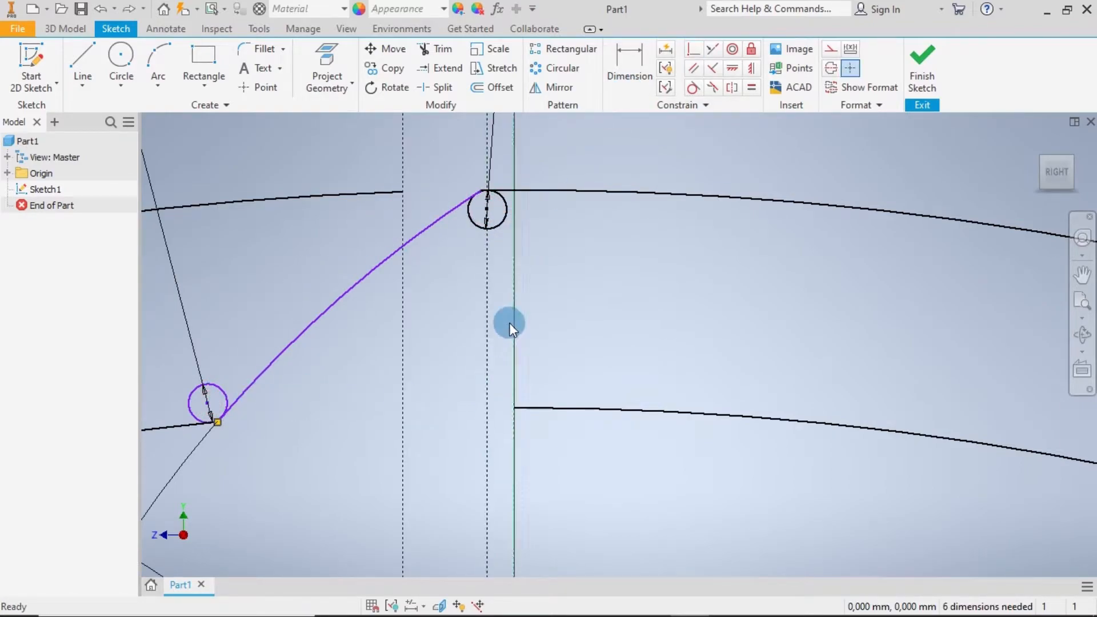
- Make the flank arc's lower endpoint coincident with the construction line farther from the vertical axis
left_click(693, 51)
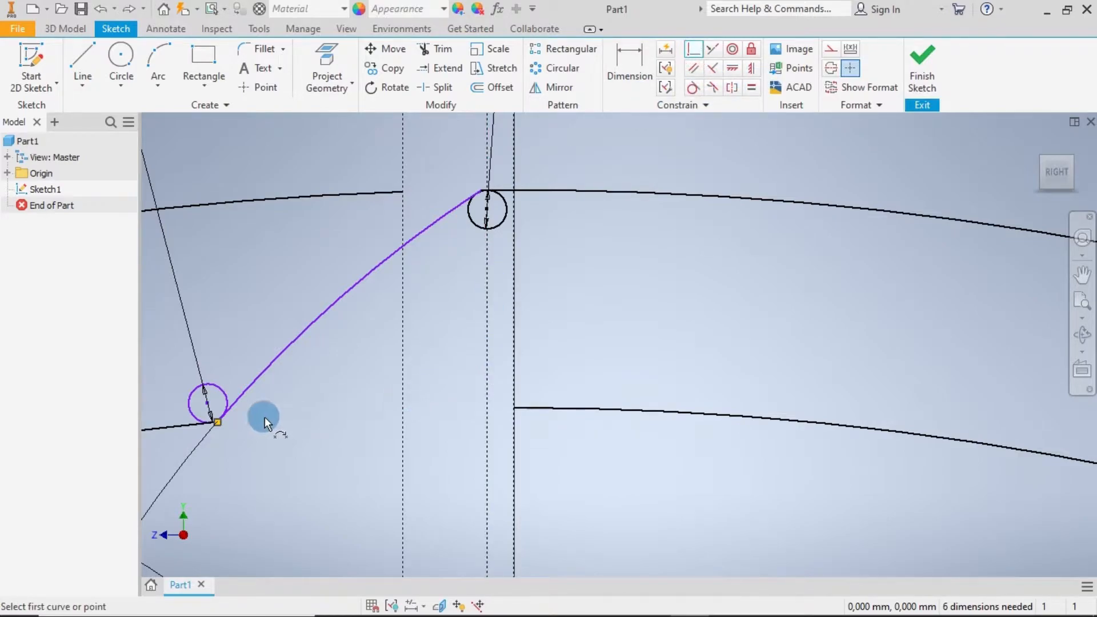
left_click(218, 426)
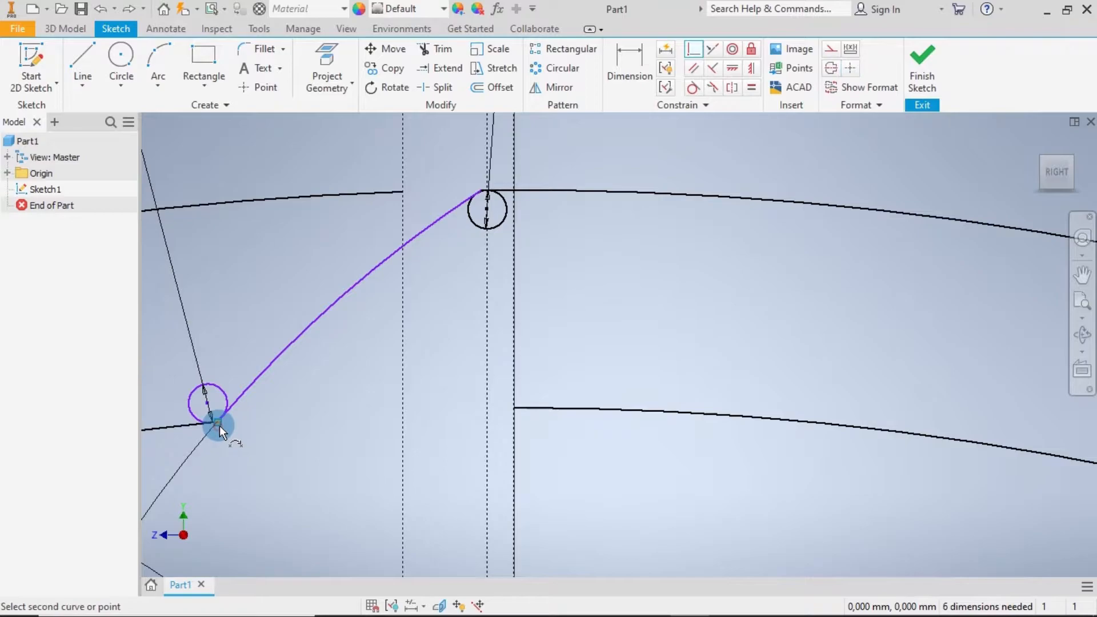
left_click(403, 410)
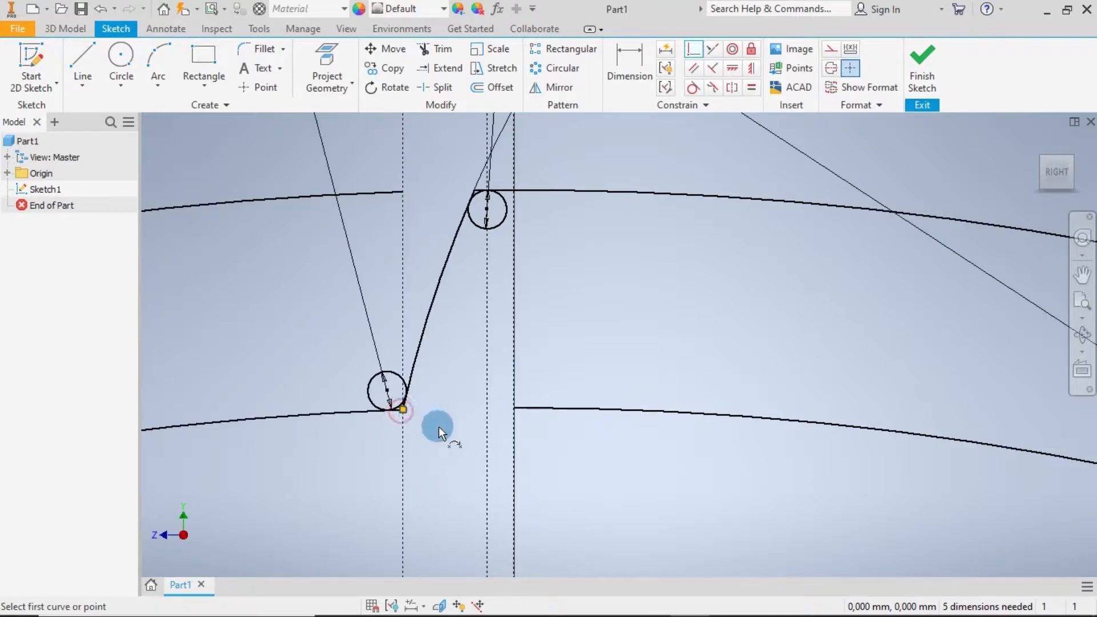
key("Escape")
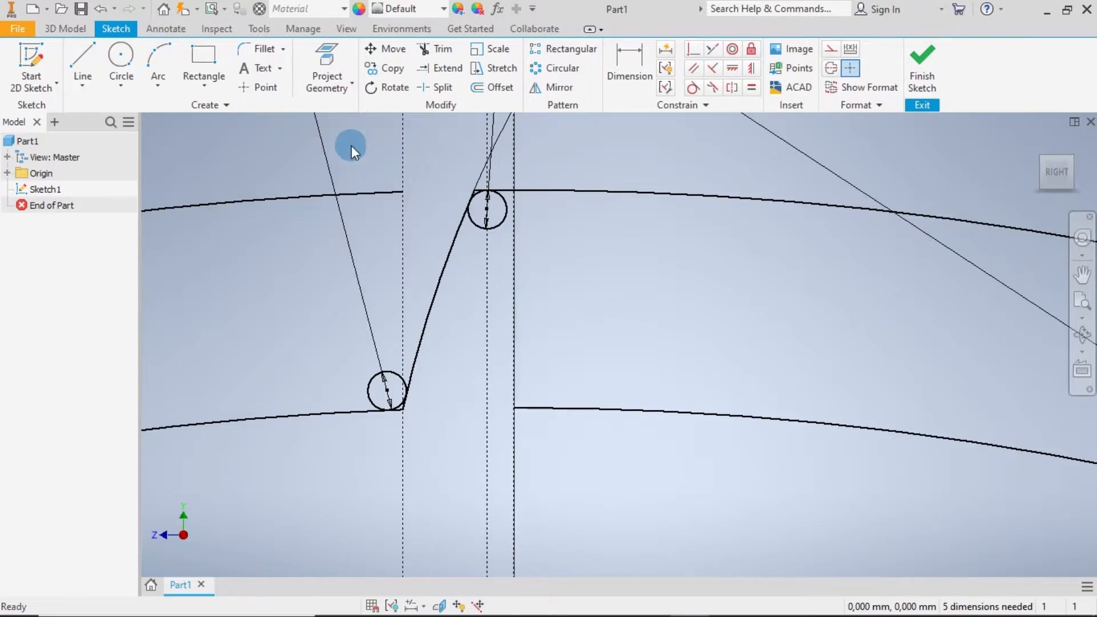
- Mirror the flank arc and both small circles about the vertical axis
left_click_drag(311, 145, 537, 462)
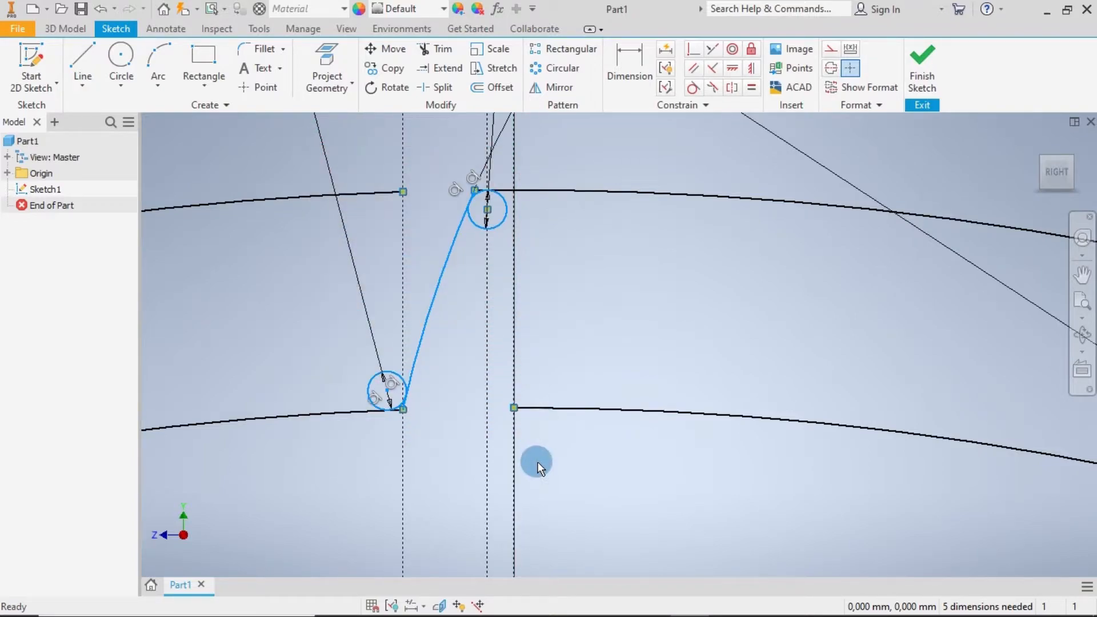
left_click(546, 85)
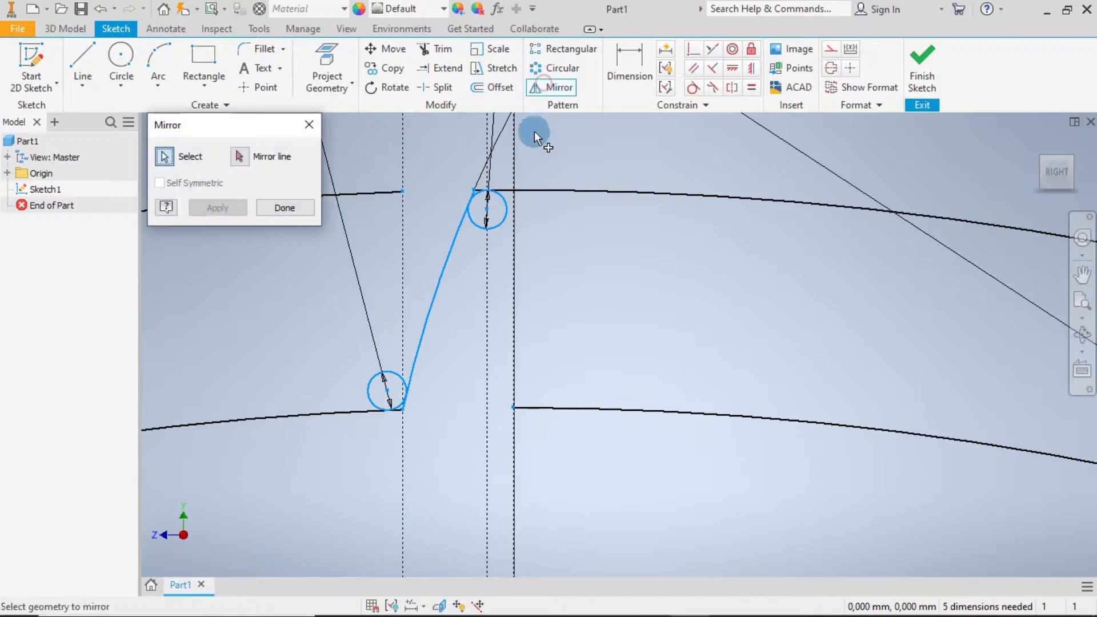
left_click(240, 156)
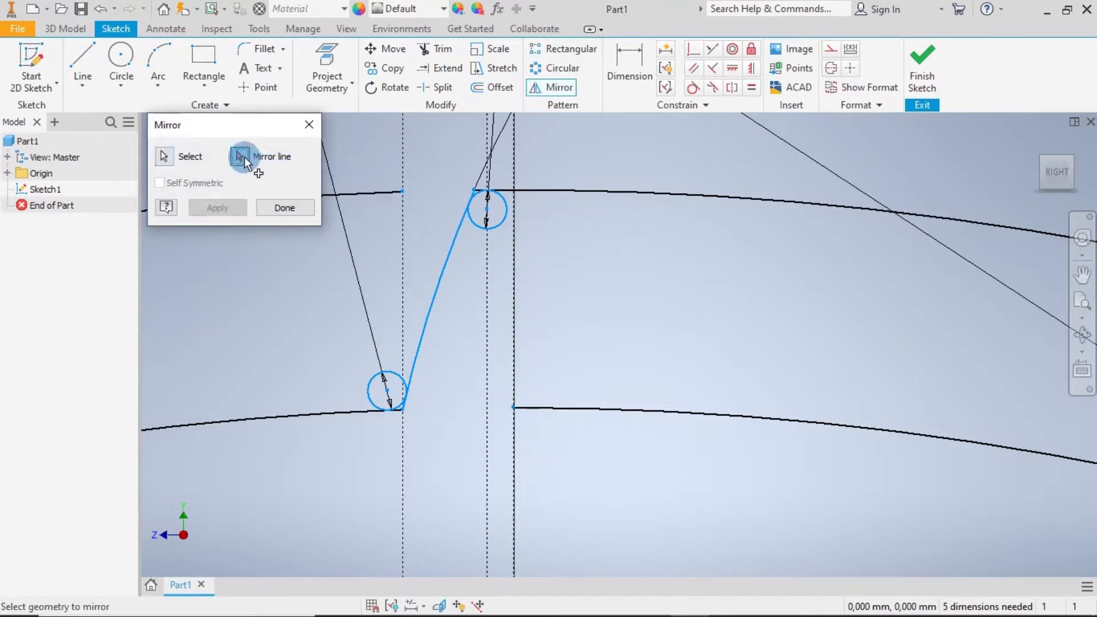
left_click(516, 267)
left_click(237, 209)
left_click(751, 314)
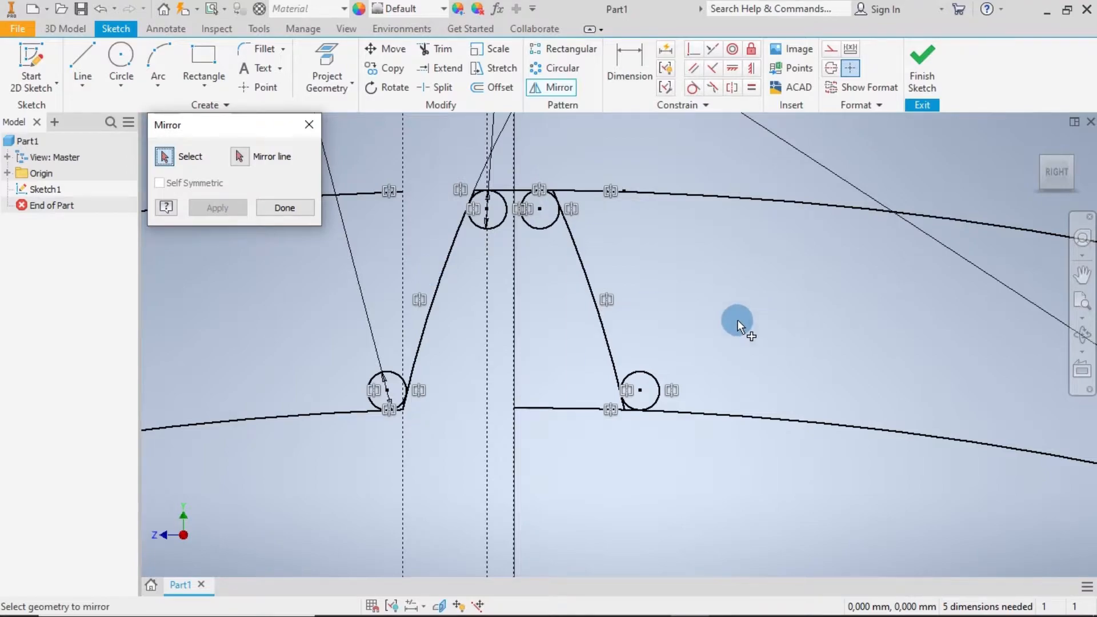
left_click(269, 204)
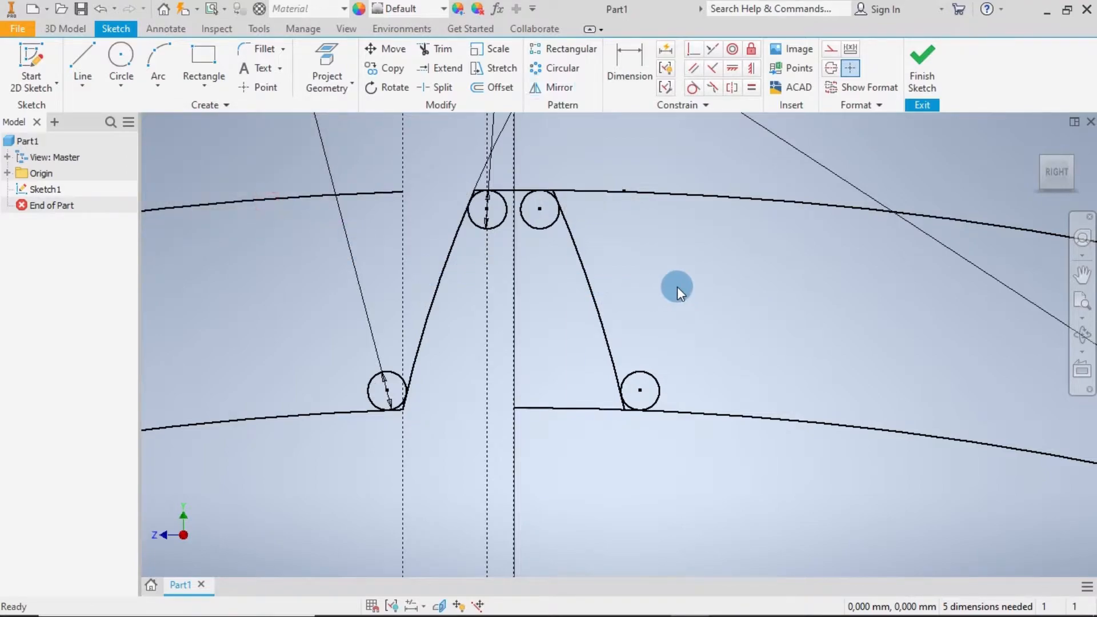
- Trim the corner overhangs and the inner portions of both upper small circles, leaving only rounded corners at the tooth tip
left_click(443, 50)
scroll(482, 196, "down", 5)
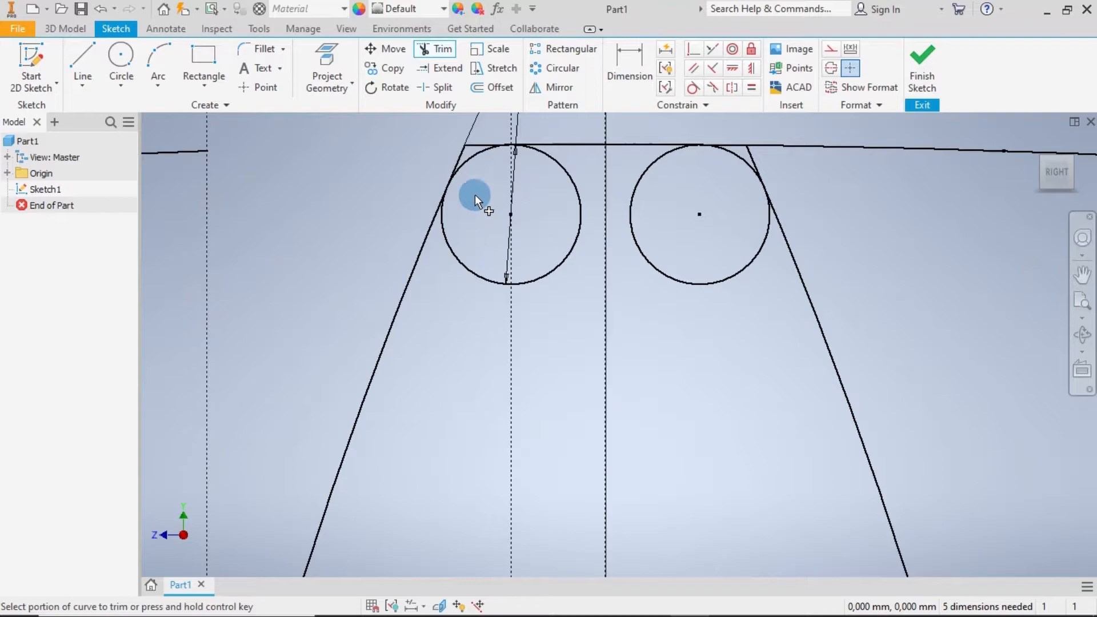
left_click(469, 146)
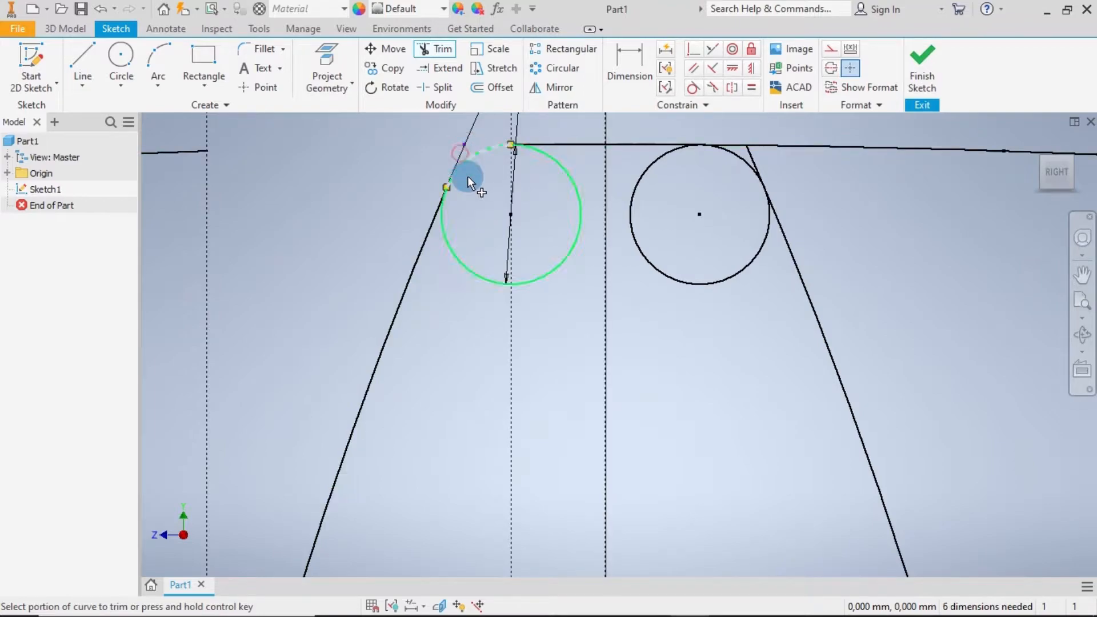
left_click(458, 254)
left_click(458, 255)
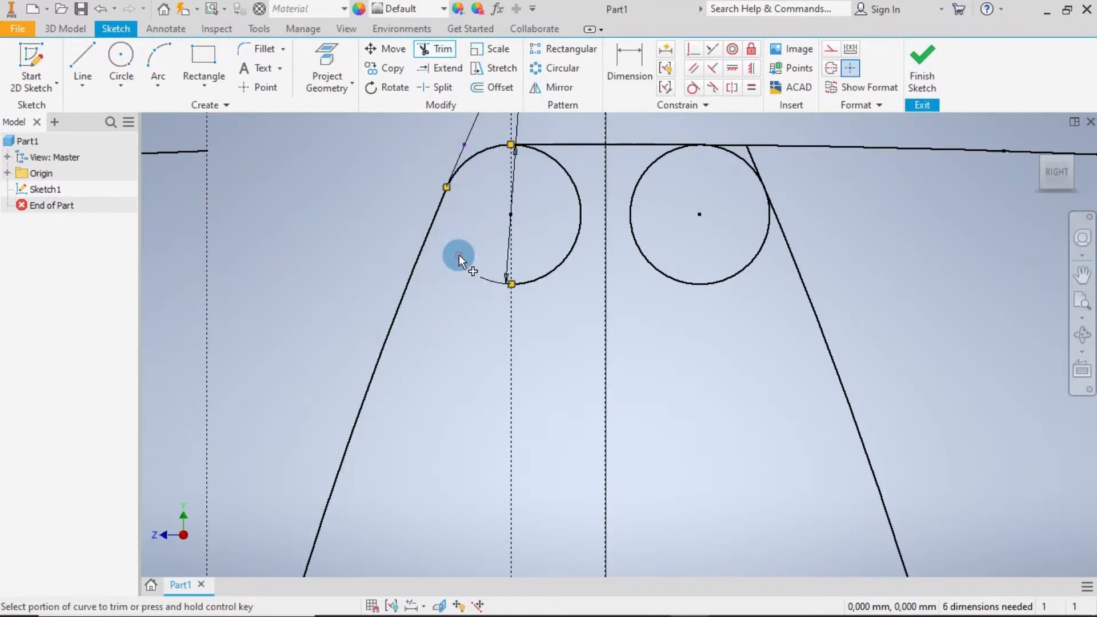
left_click(546, 269)
left_click(641, 254)
left_click(755, 172)
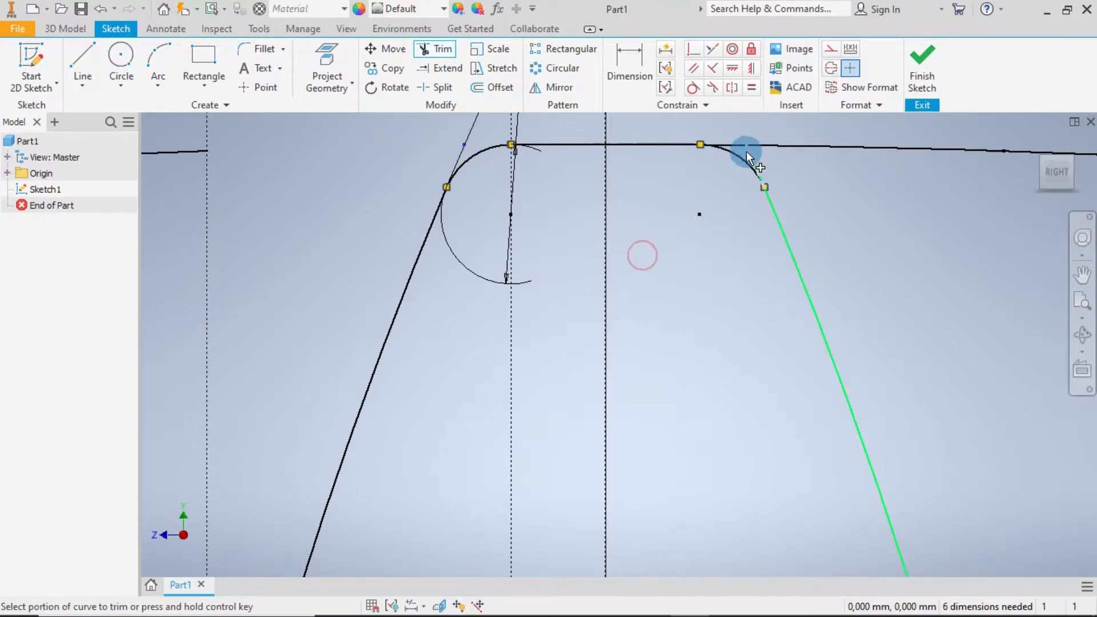
- Trim the mirrored flank's lower overhang, the middle circle beneath the tooth and the excess of the mirrored lower circle, leaving a root fillet
scroll(750, 283, "down", 3)
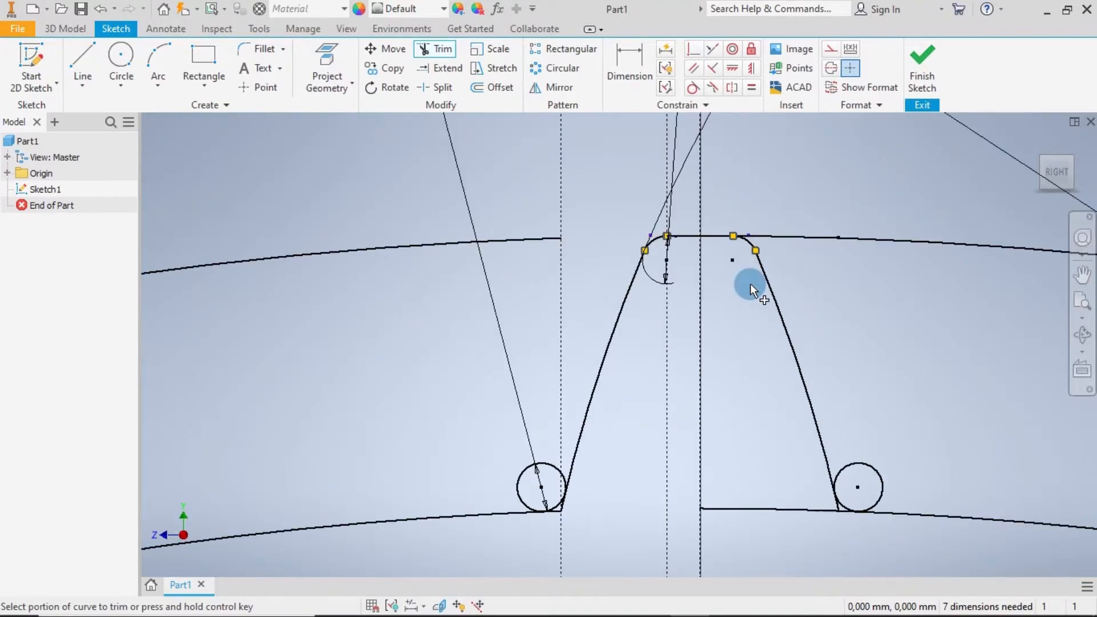
scroll(838, 506, "up", 5)
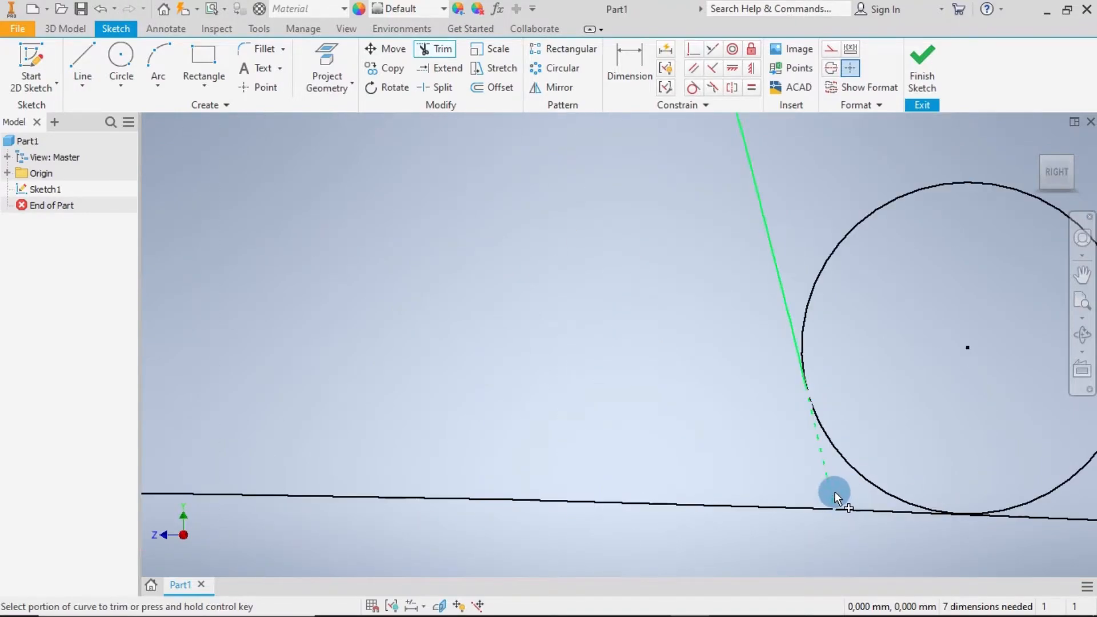
left_click(831, 487)
left_click(852, 505)
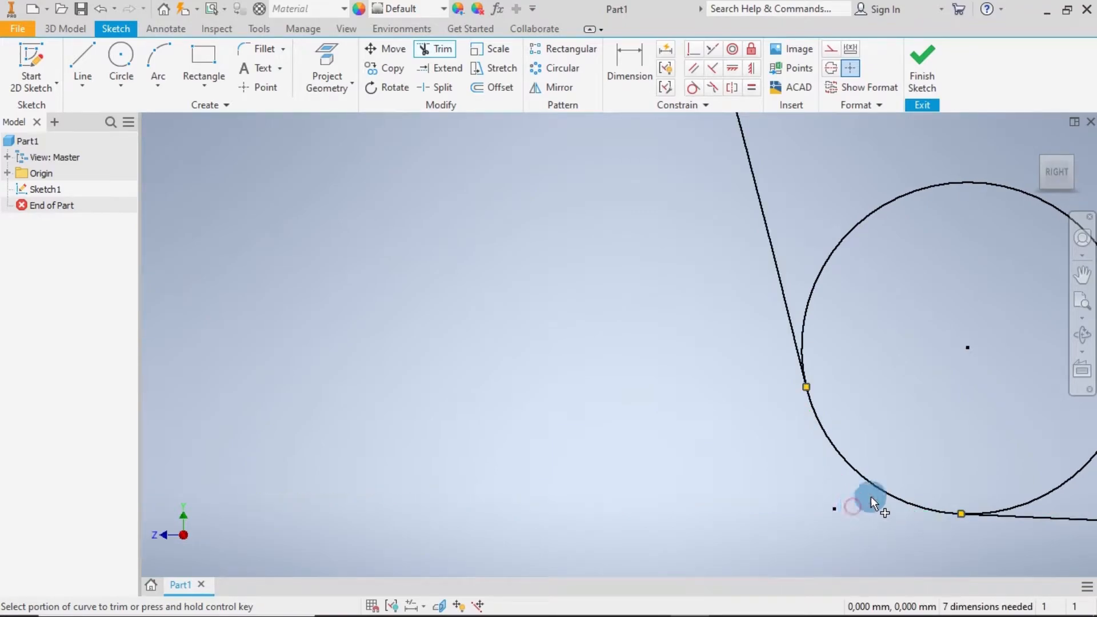
left_click(1035, 491)
scroll(931, 506, "down", 5)
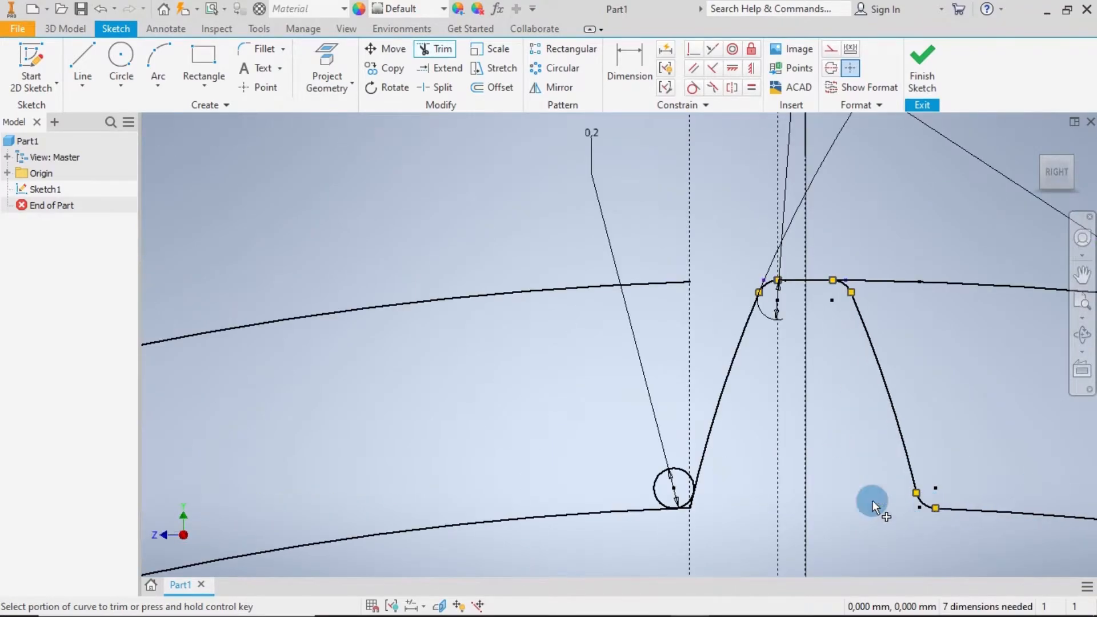
- Trim the original flank's lower overhang, the adjoining root circle end and the excess of the small lower circle, leaving a root fillet
scroll(743, 506, "up", 3)
scroll(739, 506, "up", 3)
middle_click_drag(594, 522, 618, 392)
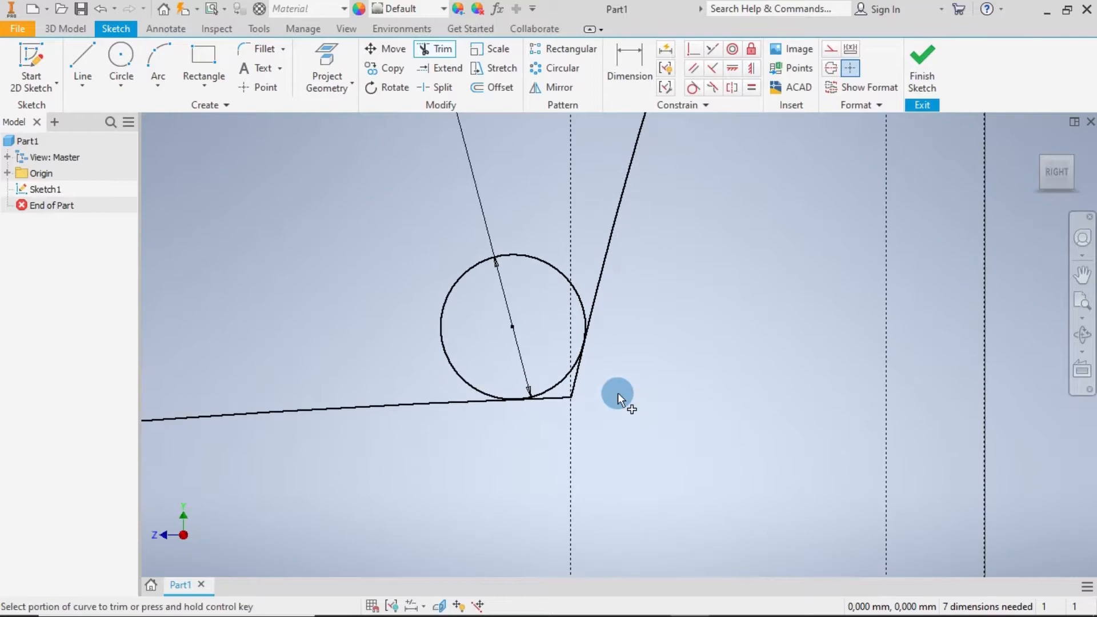
left_click(578, 380)
left_click(556, 397)
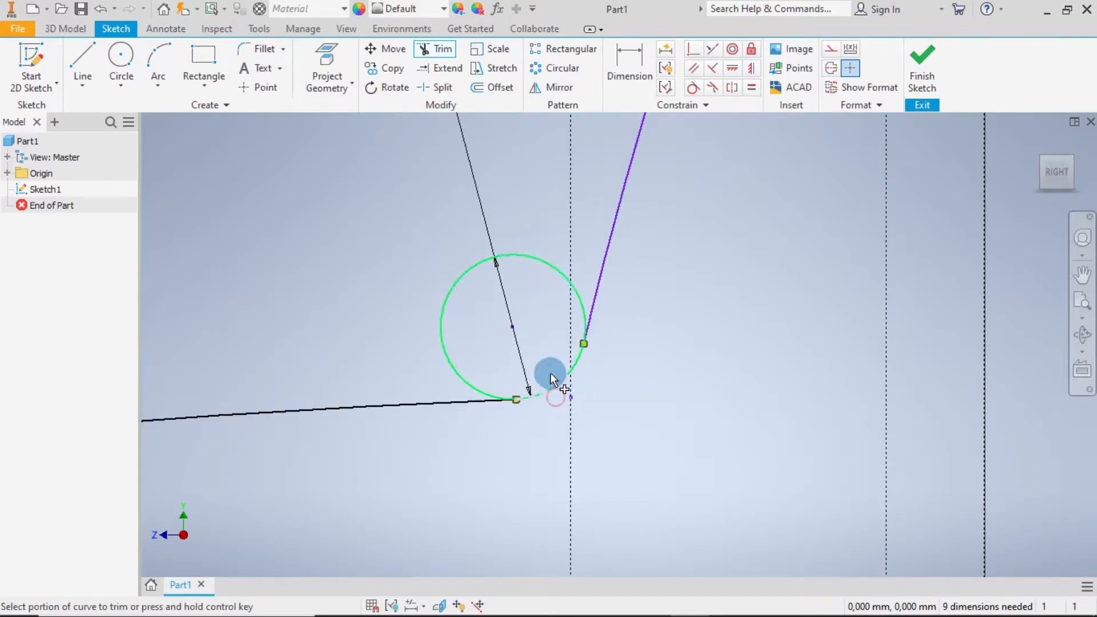
left_click(536, 254)
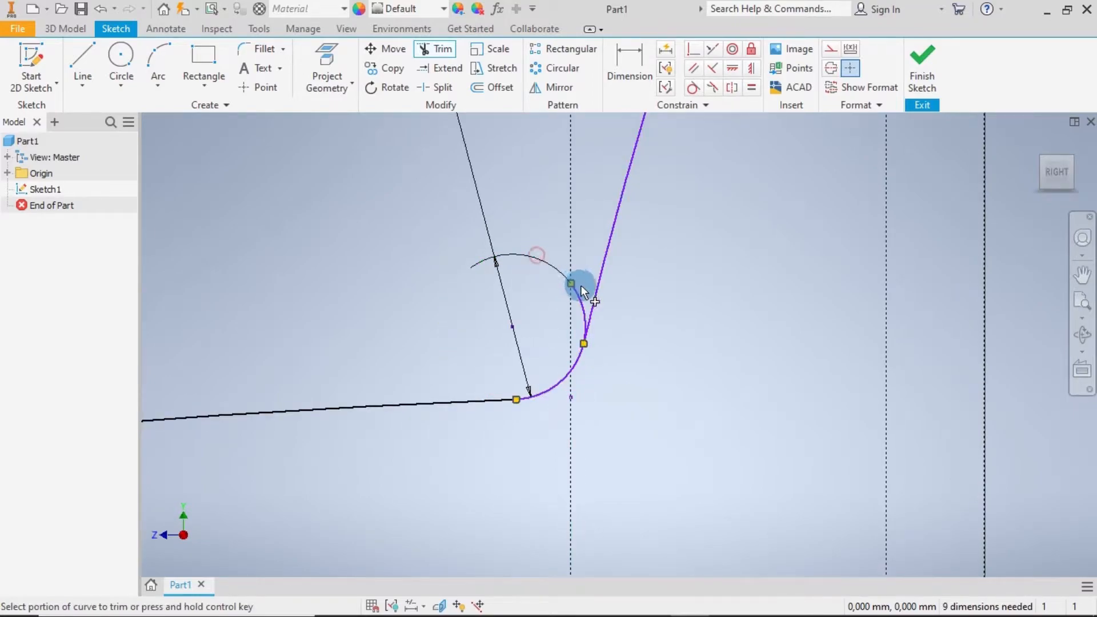
key("Escape")
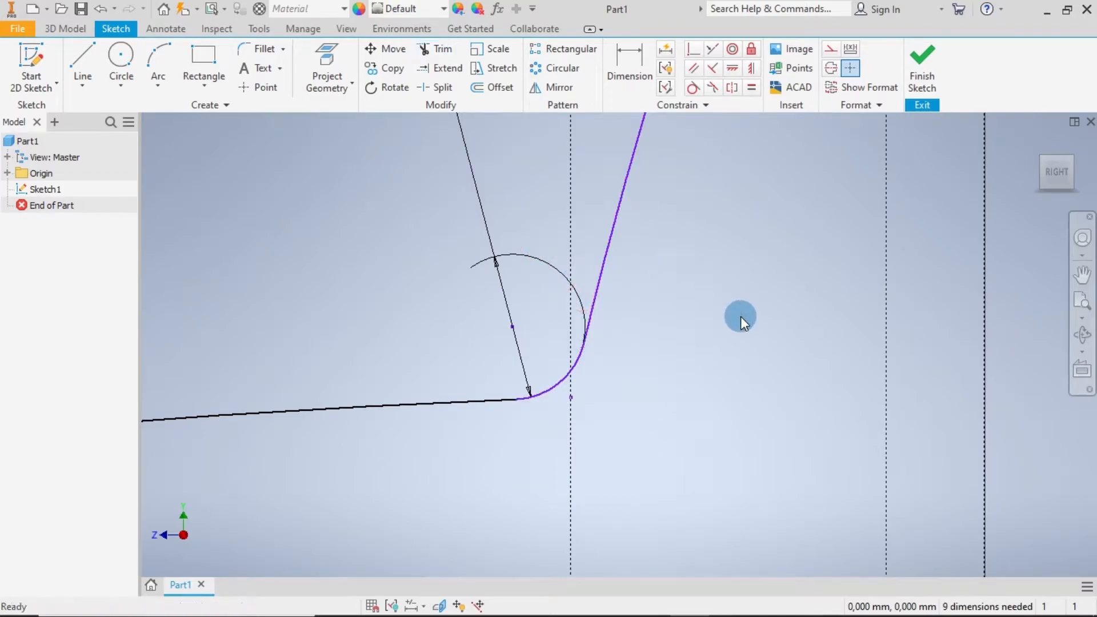
- Set up a circular pattern of the tooth flanks and their tip and root roundings about the gear's centre point
scroll(740, 316, "down", 5)
scroll(791, 313, "up", 2)
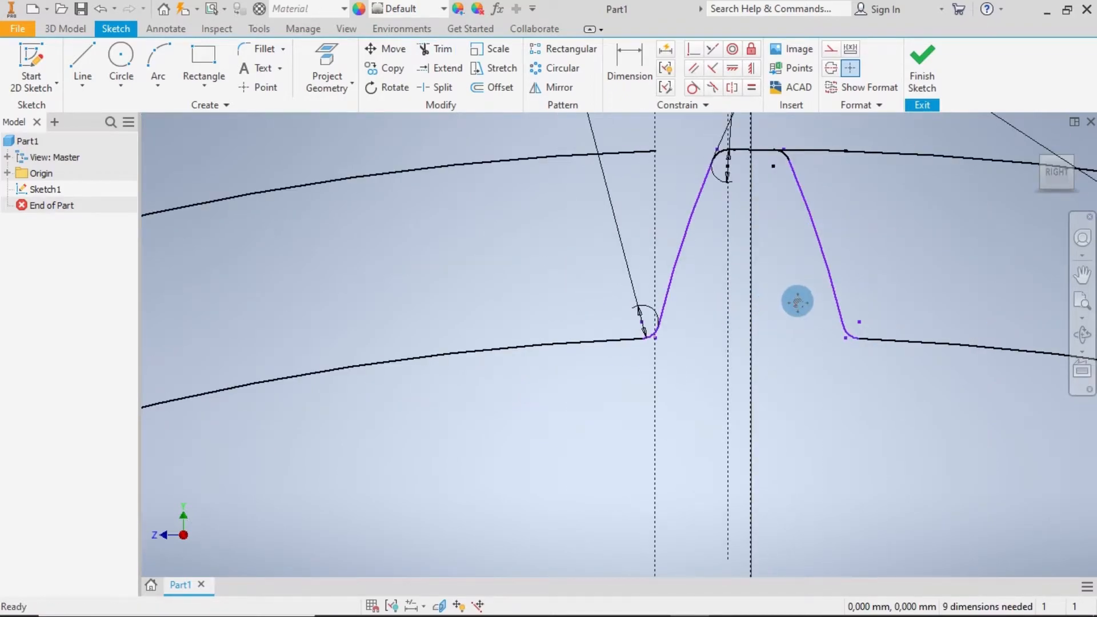
middle_click_drag(797, 301, 722, 402)
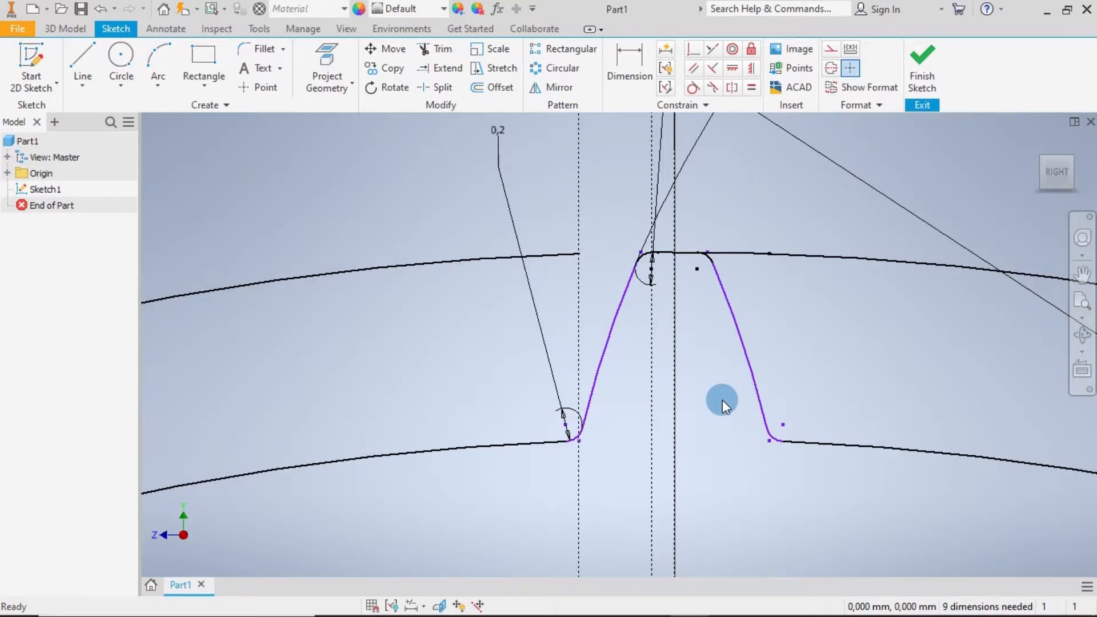
scroll(722, 400, "up", 2)
scroll(722, 400, "down", 3)
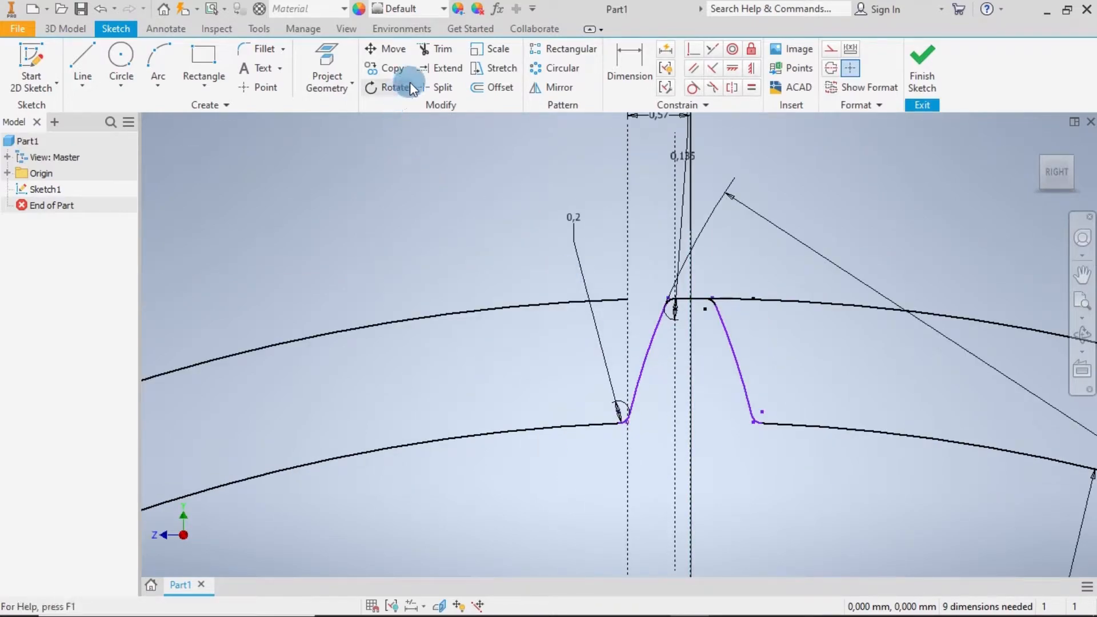
left_click_drag(582, 256, 787, 457)
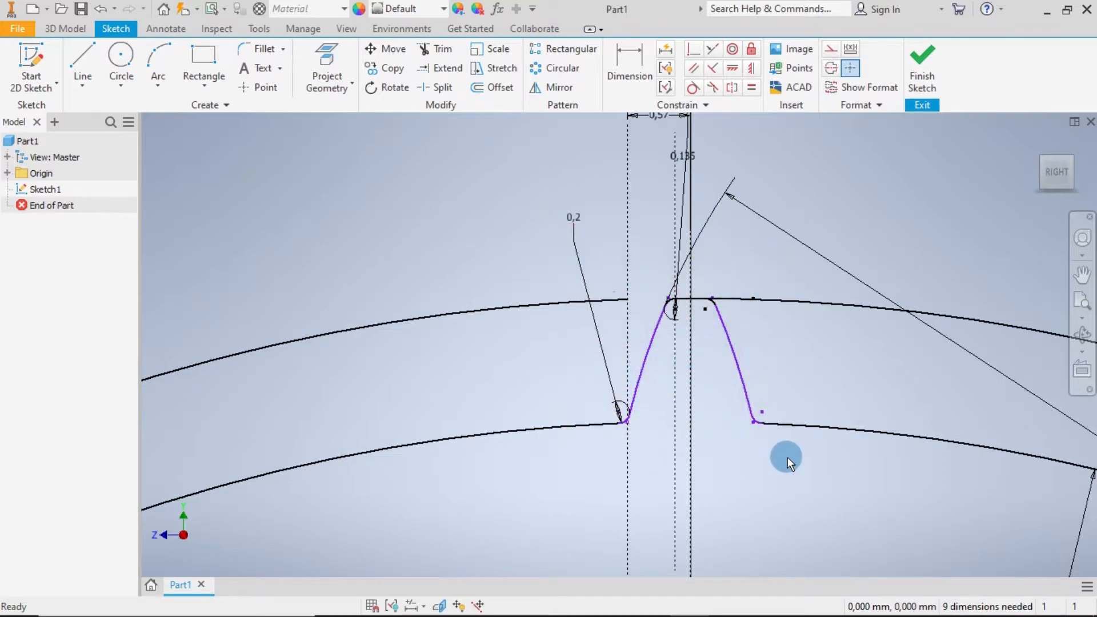
left_click(541, 67)
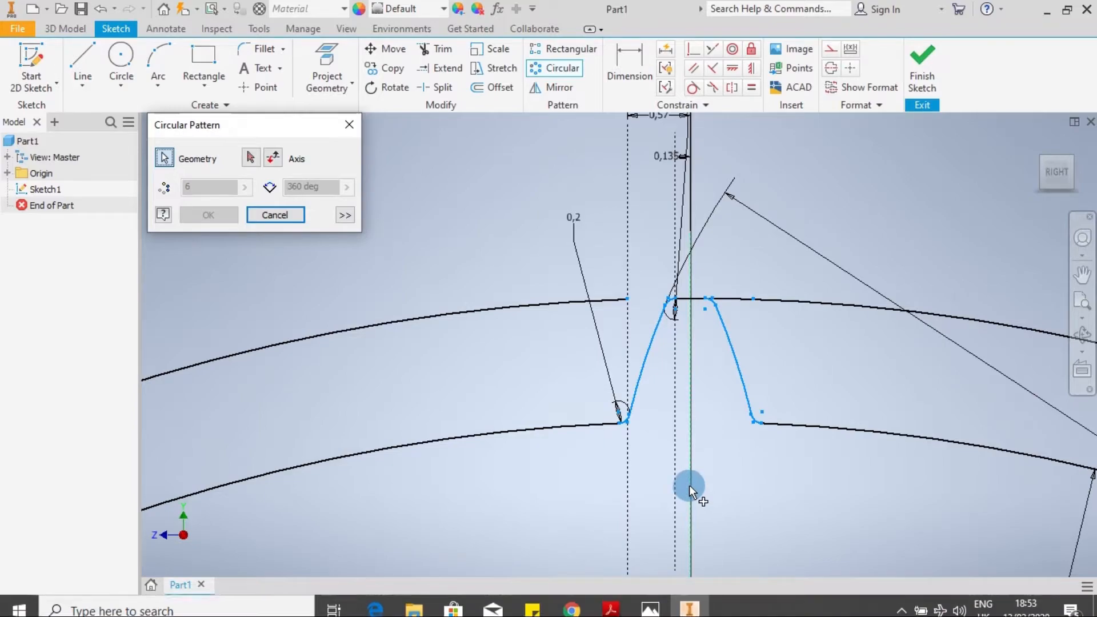
left_click(250, 158)
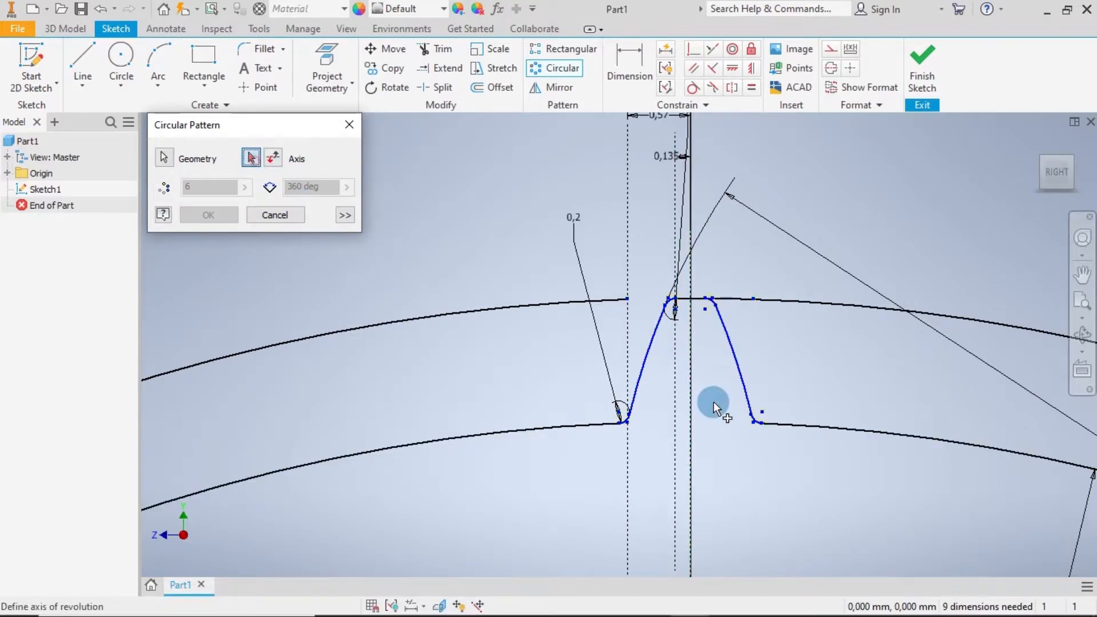
scroll(713, 401, "up", 3)
scroll(755, 495, "down", 5)
scroll(745, 494, "down", 3)
middle_click_drag(719, 443, 615, 157)
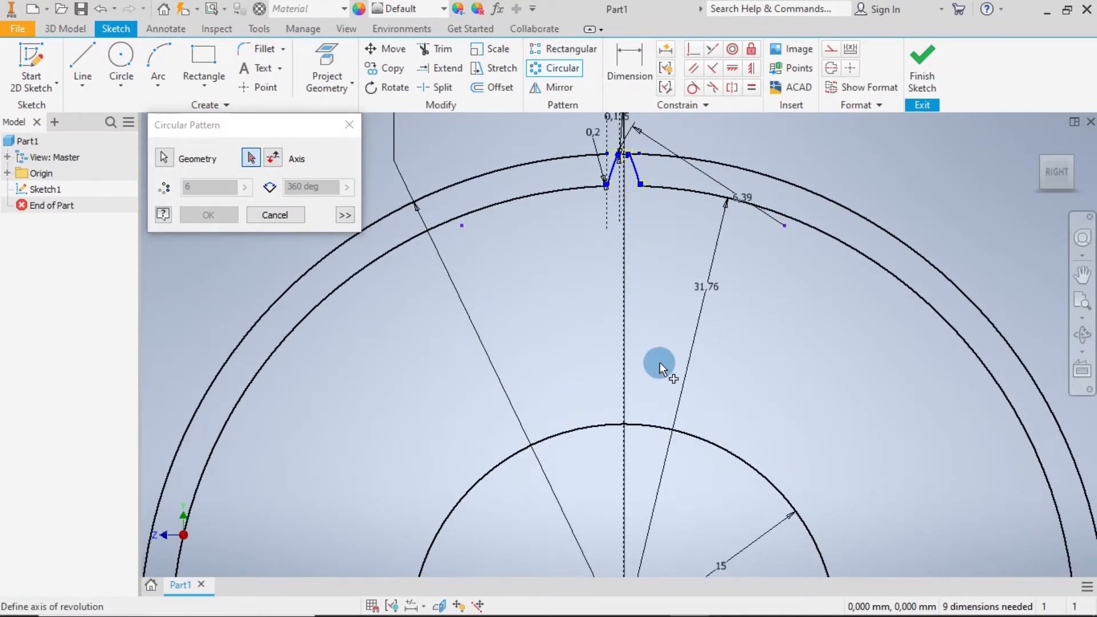
middle_click_drag(664, 409, 645, 196)
left_click(602, 418)
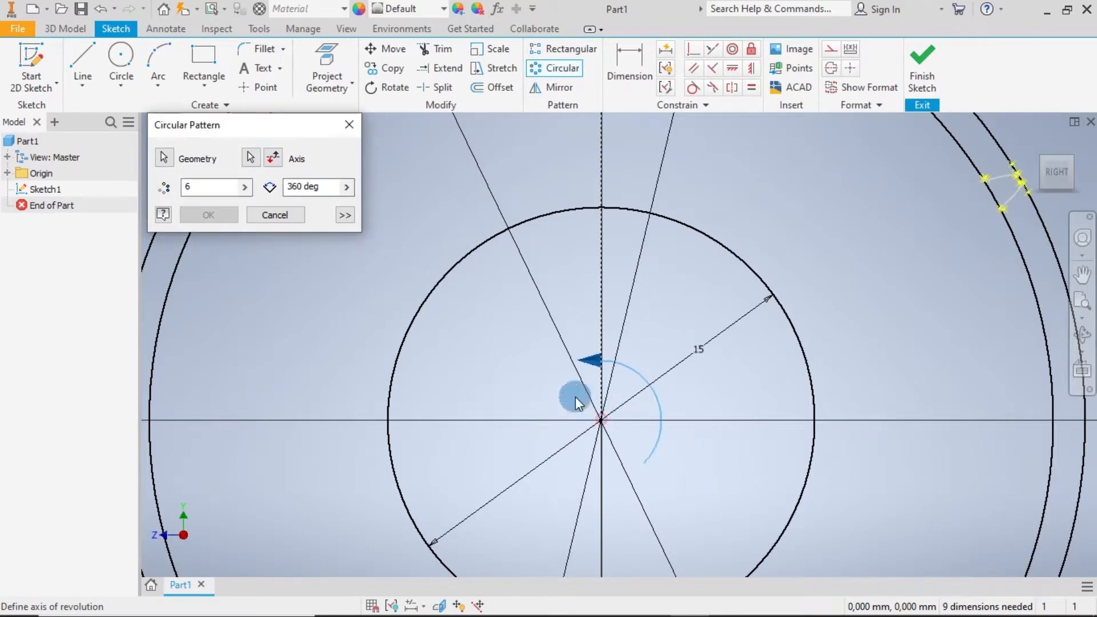
- Set the circular pattern to 66 instances over 360 degrees and create it
left_click(201, 182)
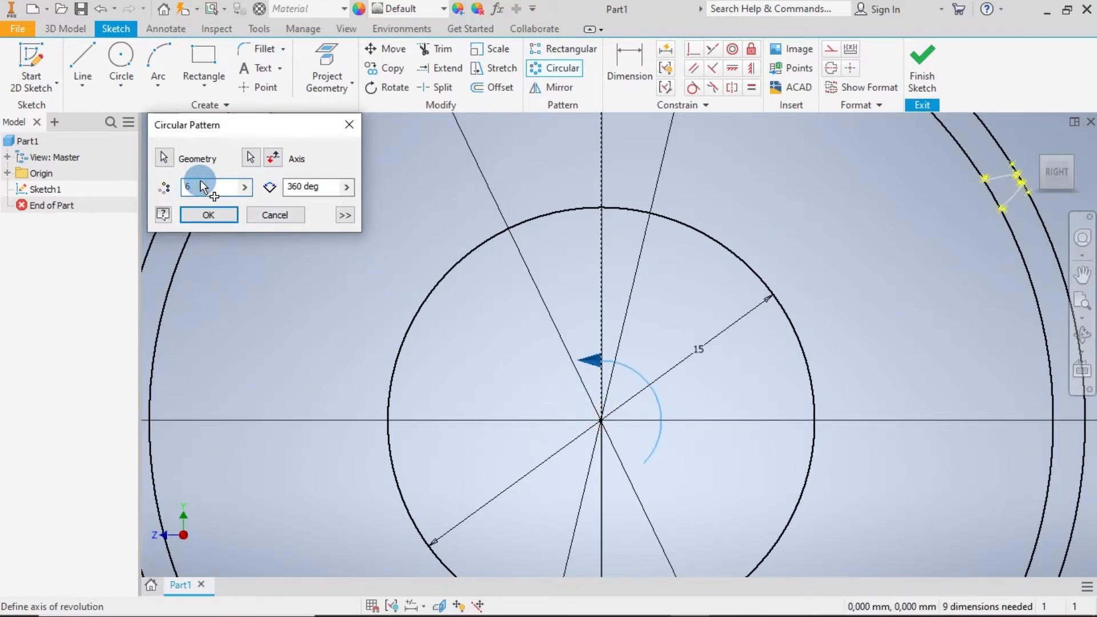
type("6")
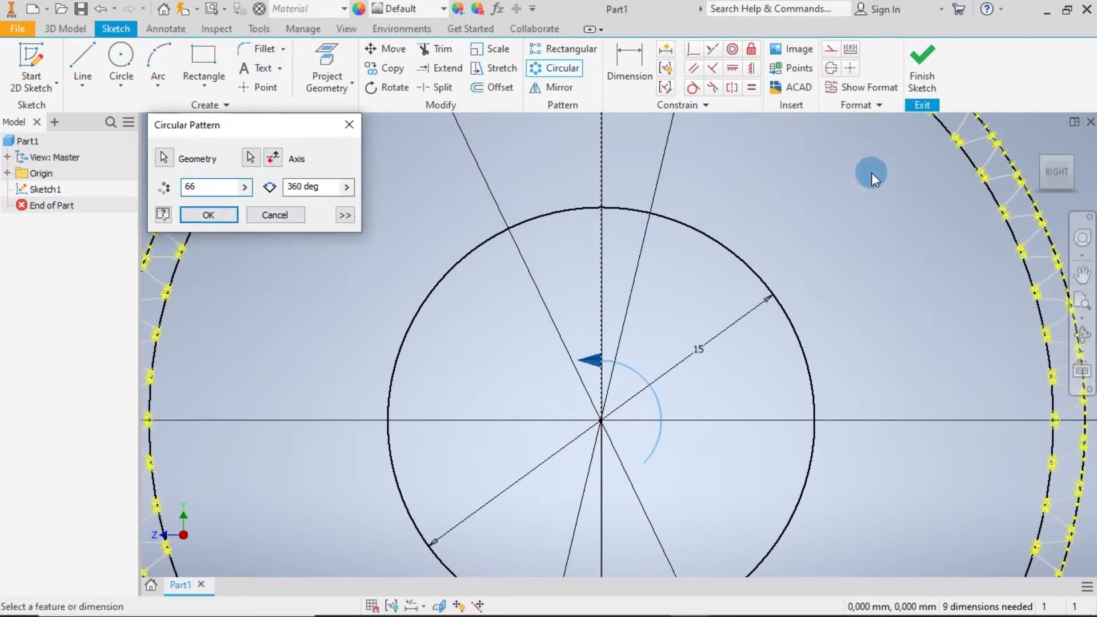
middle_click_drag(871, 172, 886, 409)
scroll(715, 262, "up", 3)
scroll(656, 212, "up", 2)
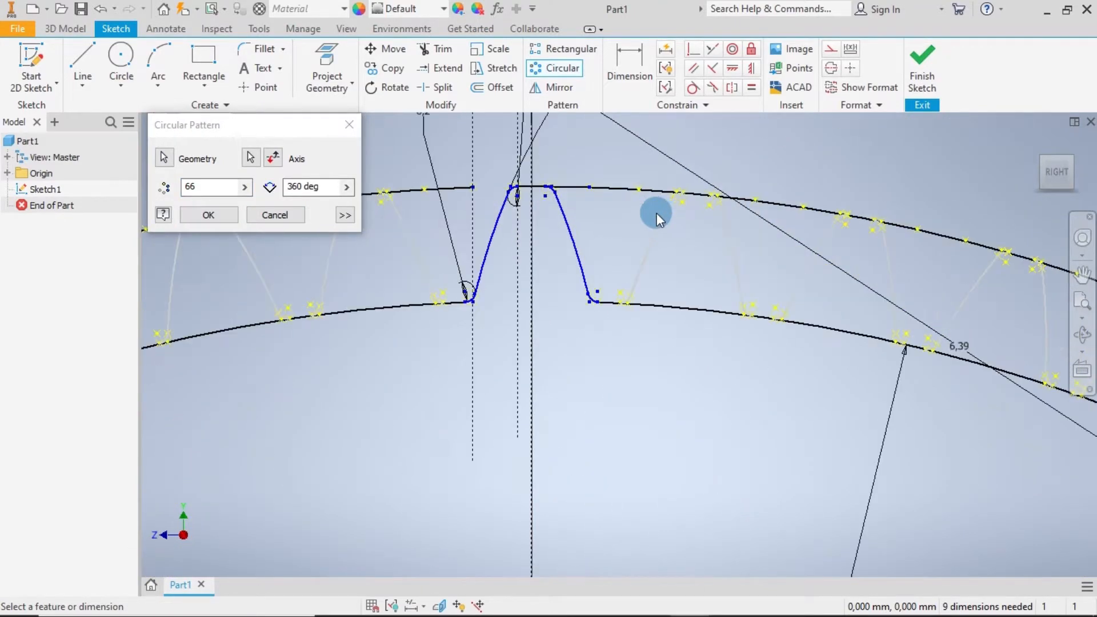
scroll(705, 265, "up", 3)
scroll(705, 266, "down", 2)
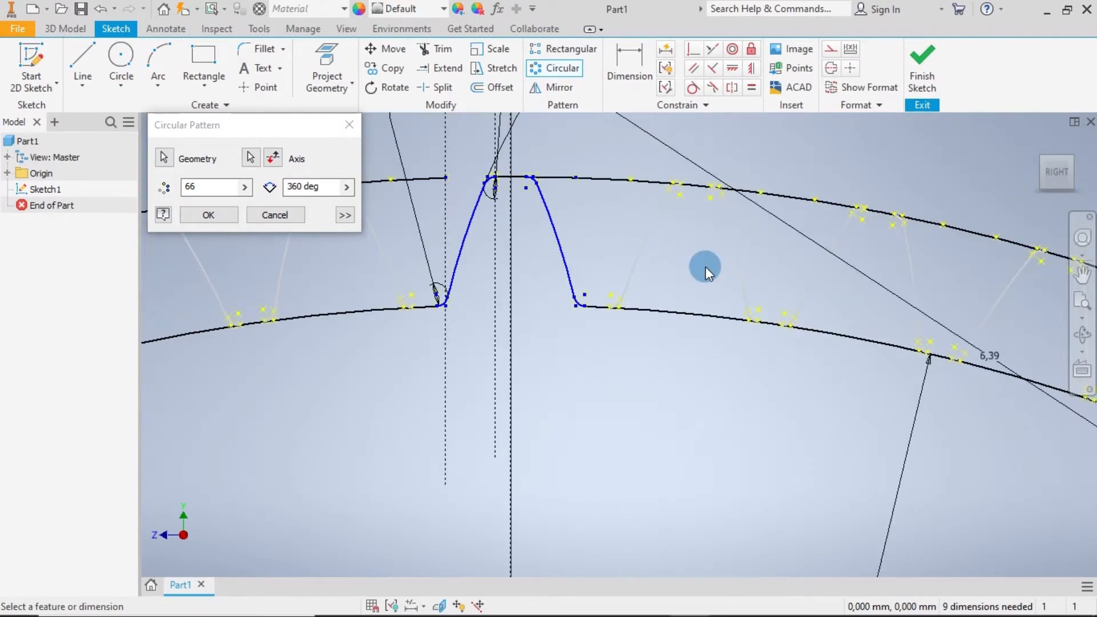
left_click(208, 216)
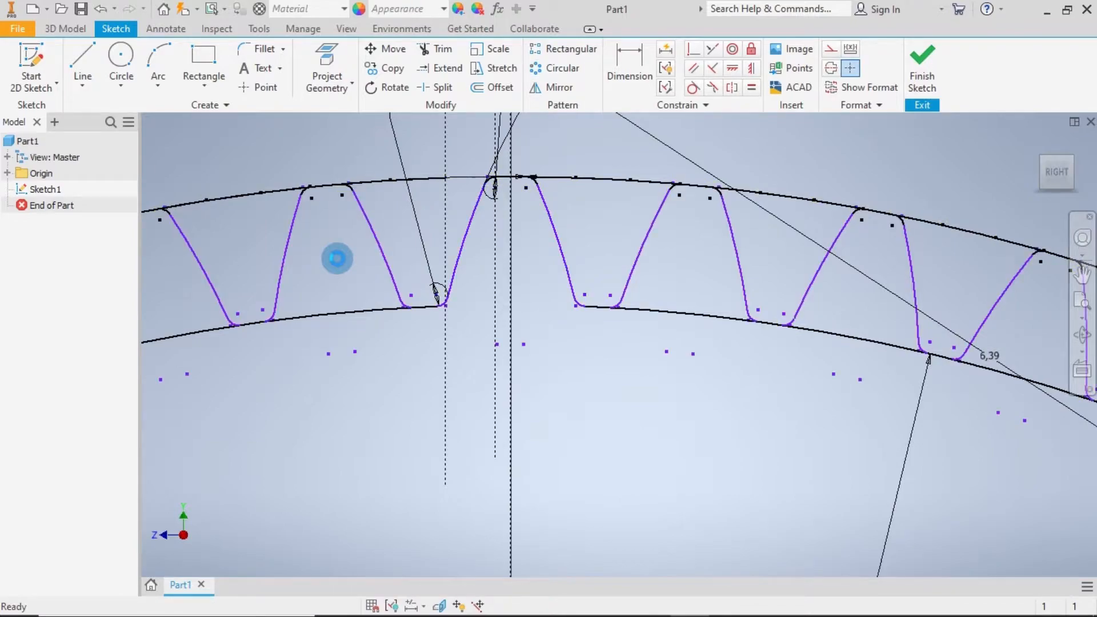
- Try to dimension the horizontal distance between the centres of the top tooth's two tip roundings
left_click(628, 62)
scroll(535, 171, "up", 2)
scroll(514, 201, "up", 4)
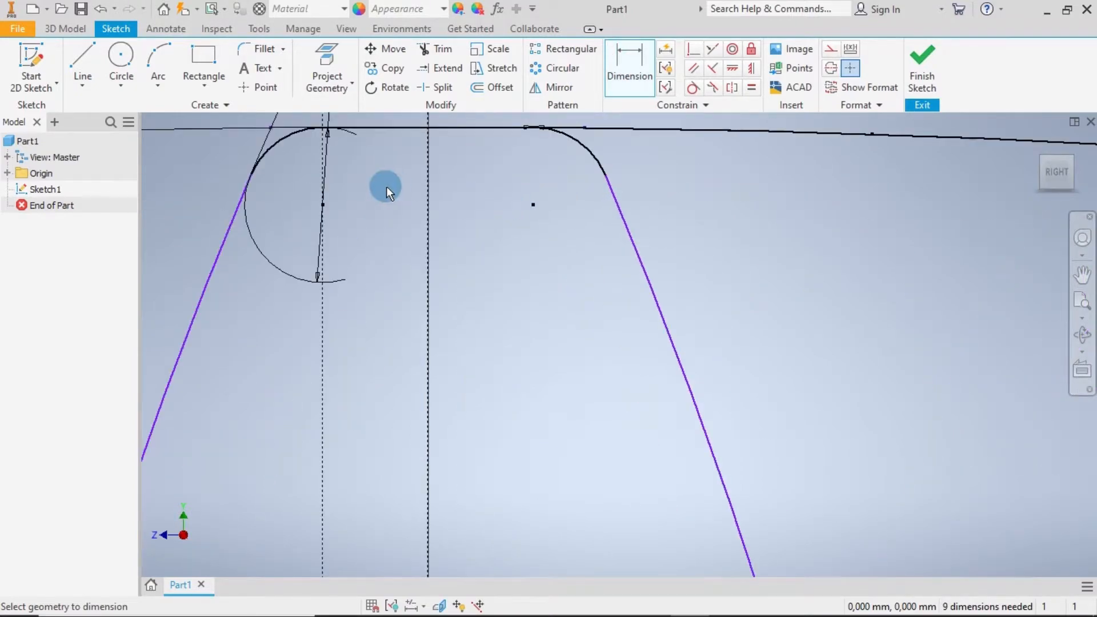
left_click(533, 204)
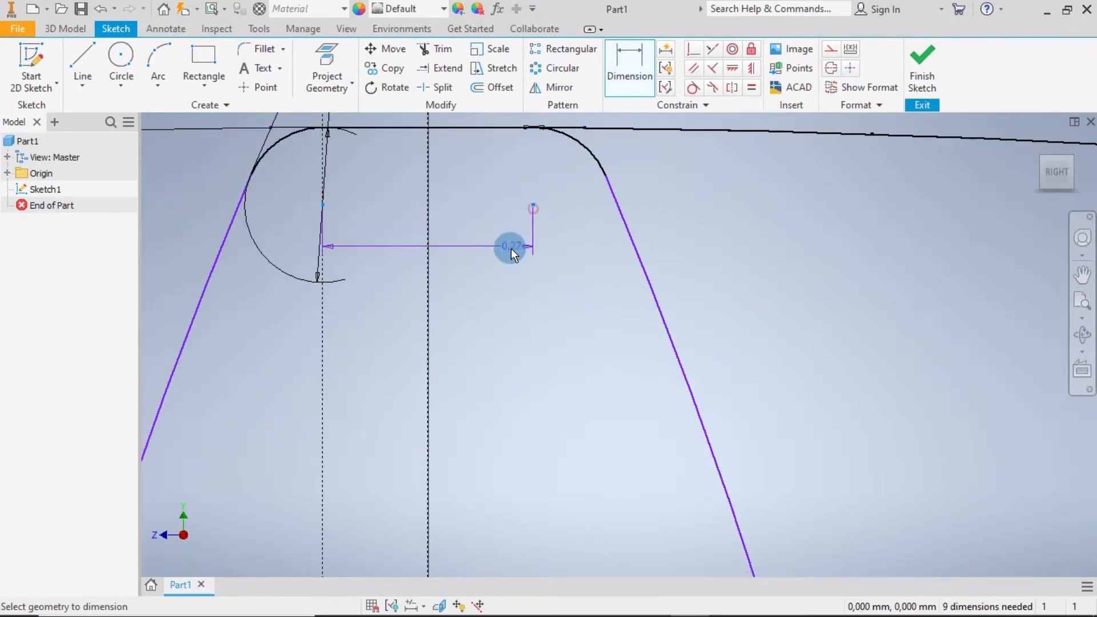
left_click(455, 354)
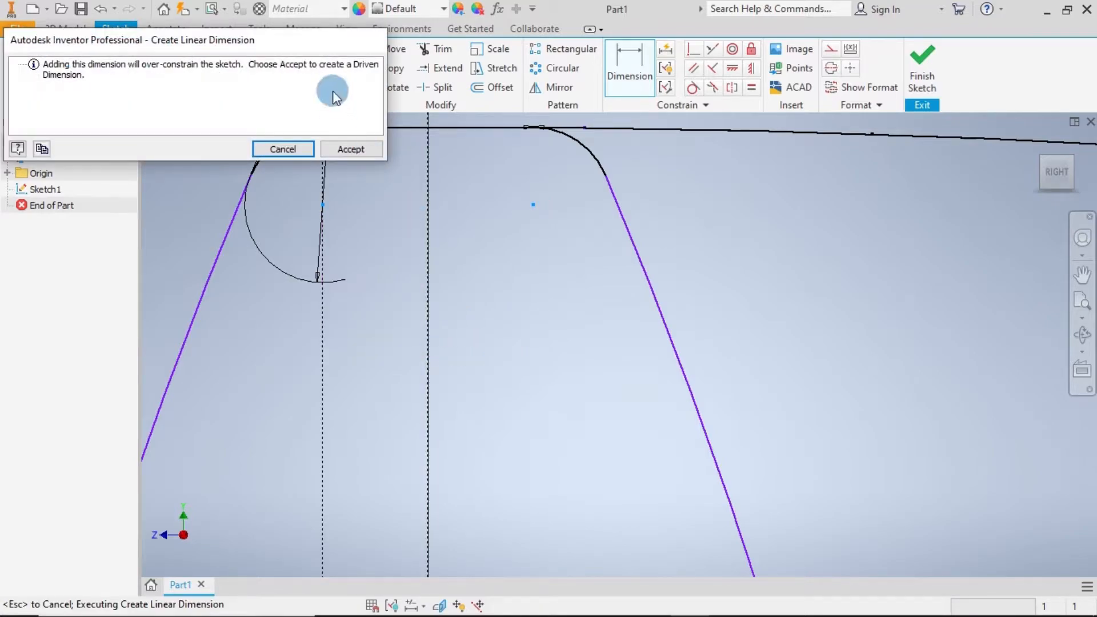
left_click(300, 148)
- Try to dimension the distance between the two root fillet centres in a nearby gap between patterned teeth
scroll(543, 240, "down", 5)
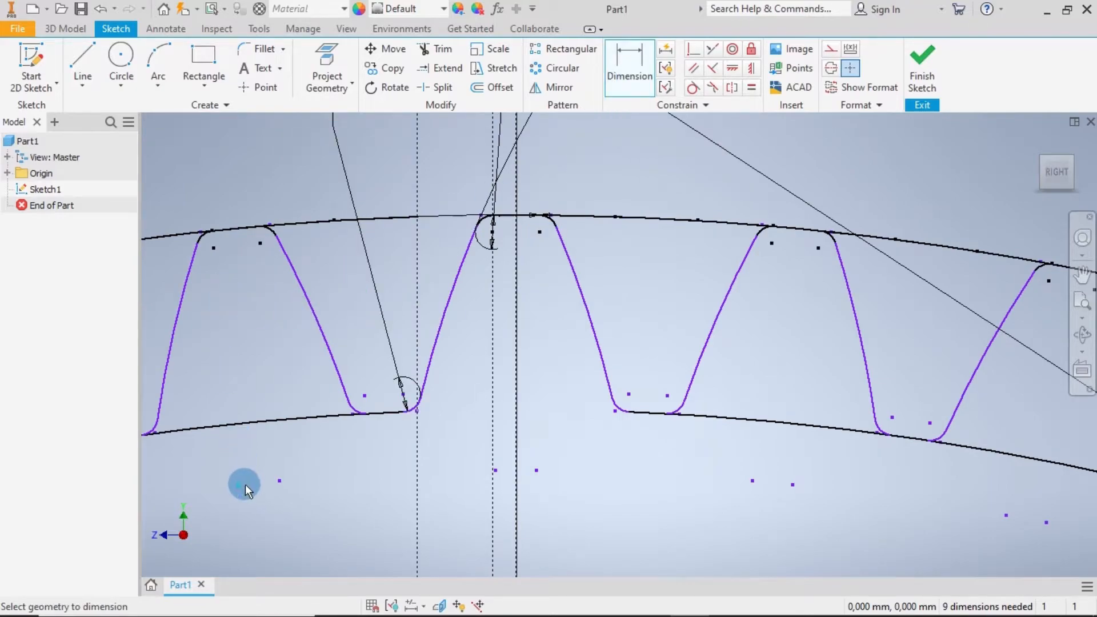
mouse_move(248, 440)
middle_mouse_down()
mouse_move(281, 360)
mouse_move(335, 386)
middle_mouse_up()
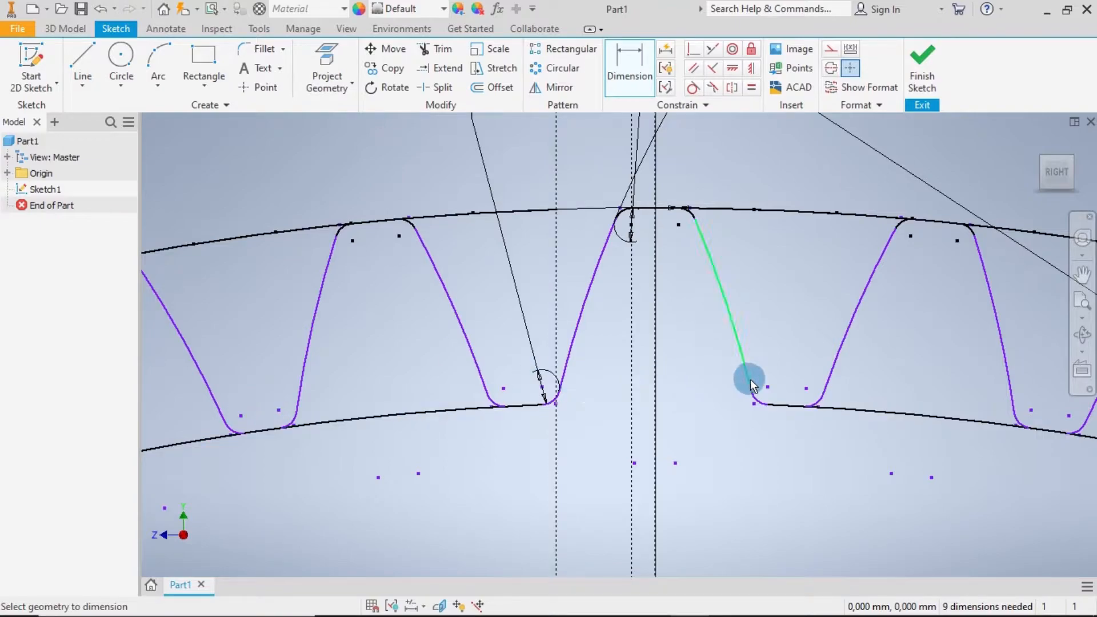
left_click(240, 416)
mouse_move(283, 417)
left_mouse_down()
mouse_move(263, 393)
mouse_move(255, 401)
left_mouse_up()
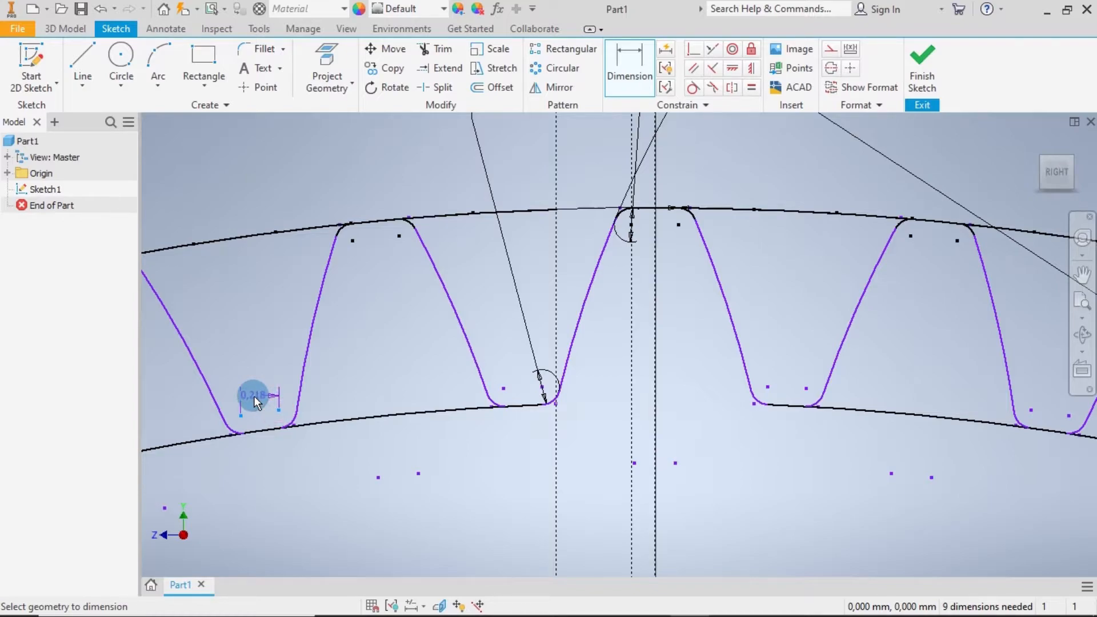
key("Escape")
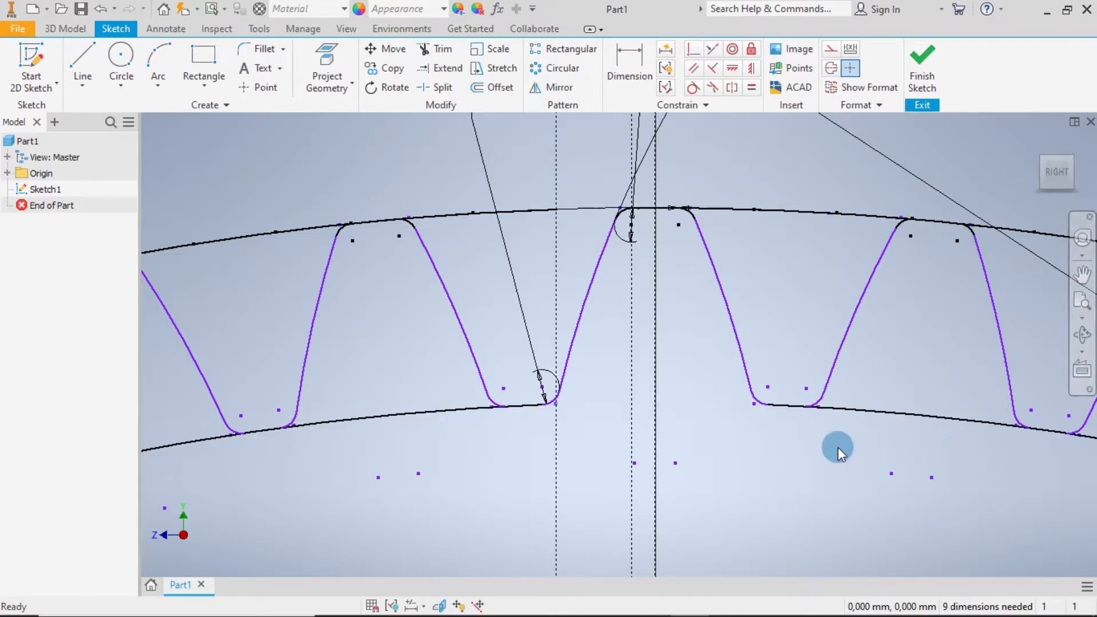
- Inspect the patterned teeth around the gear outline, including those at the opposite side of the circle
scroll(772, 451, "down", 3)
scroll(713, 527, "up", 4)
scroll(607, 154, "down", 2)
scroll(657, 395, "up", 1)
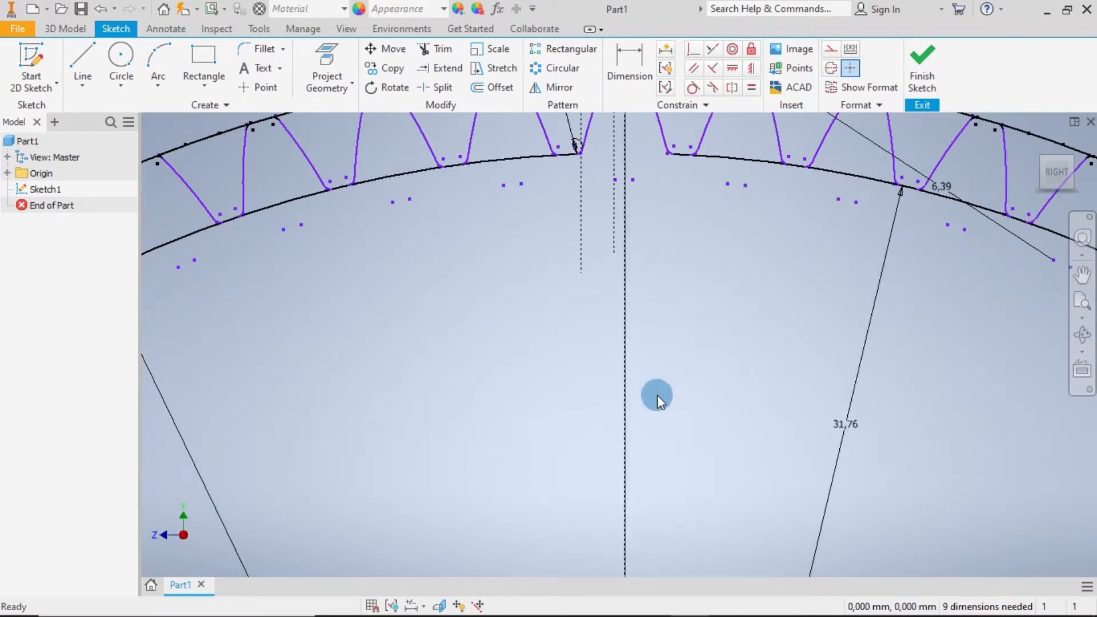
scroll(698, 245, "down", 3)
scroll(698, 256, "up", 5)
scroll(708, 363, "down", 5)
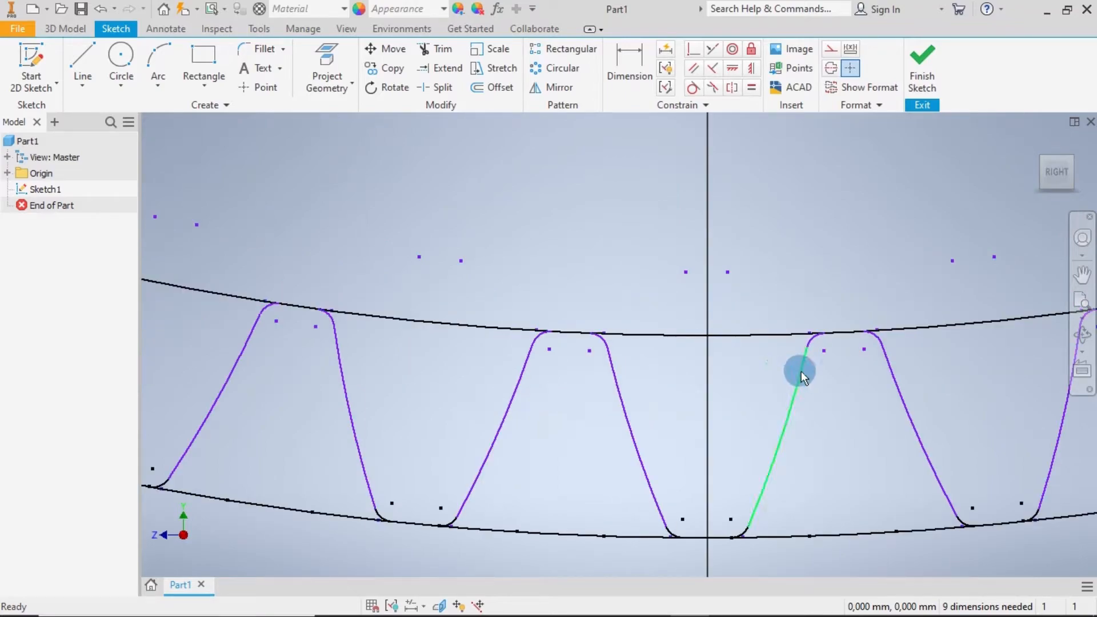
scroll(802, 368, "up", 6)
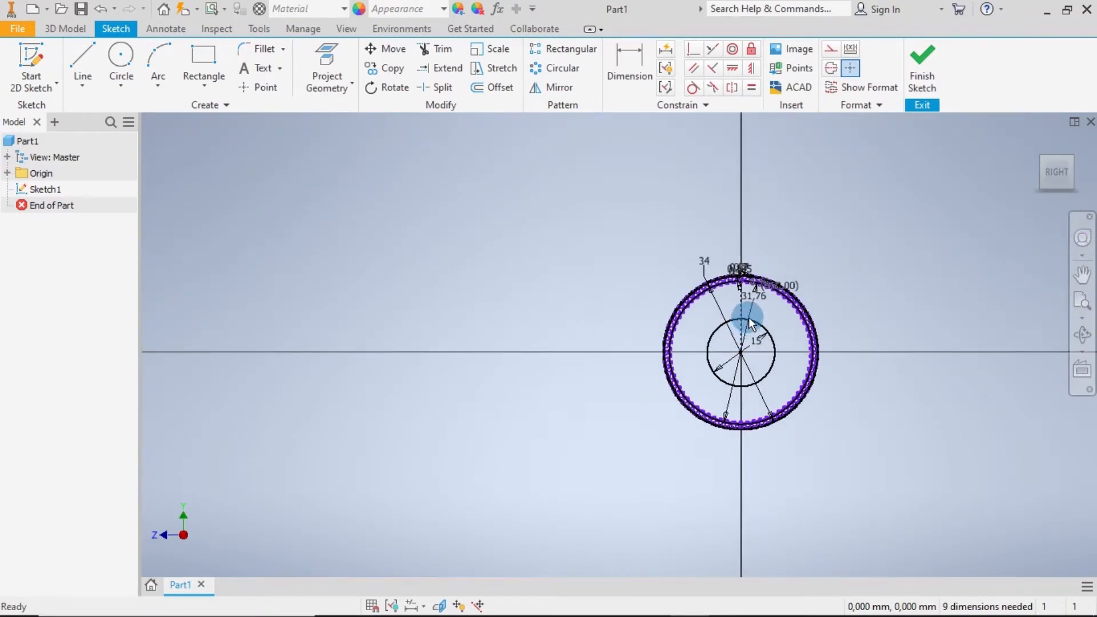
scroll(748, 317, "down", 4)
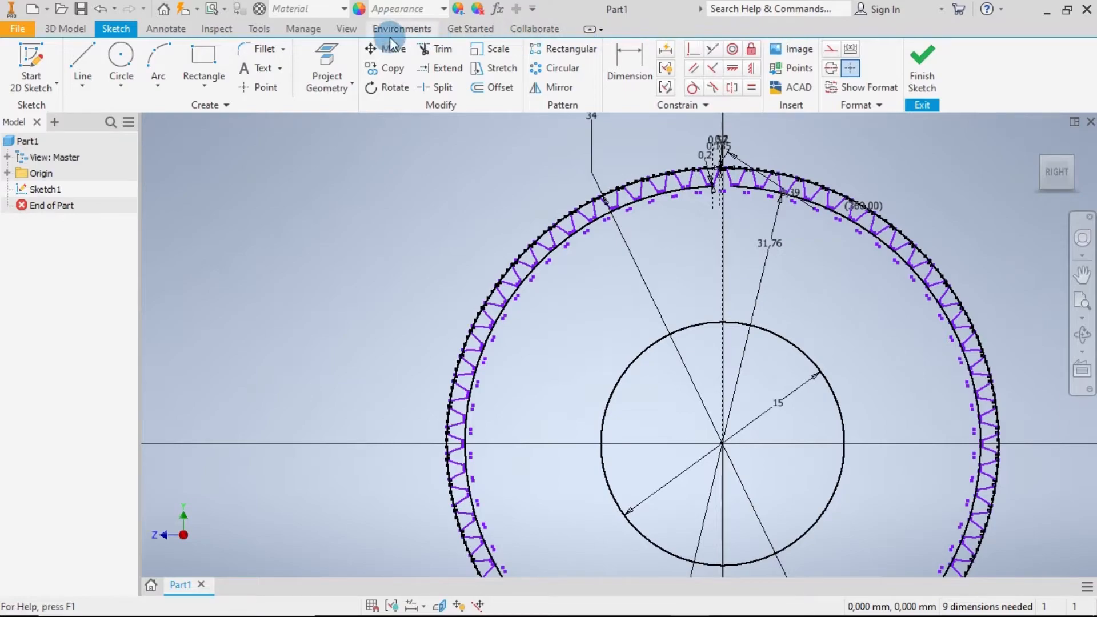
- Trim the tip circle across the first three gaps and the root circle beneath the first three teeth counter-clockwise from the top tooth
left_click(431, 48)
scroll(643, 177, "down", 5)
scroll(264, 289, "up", 3)
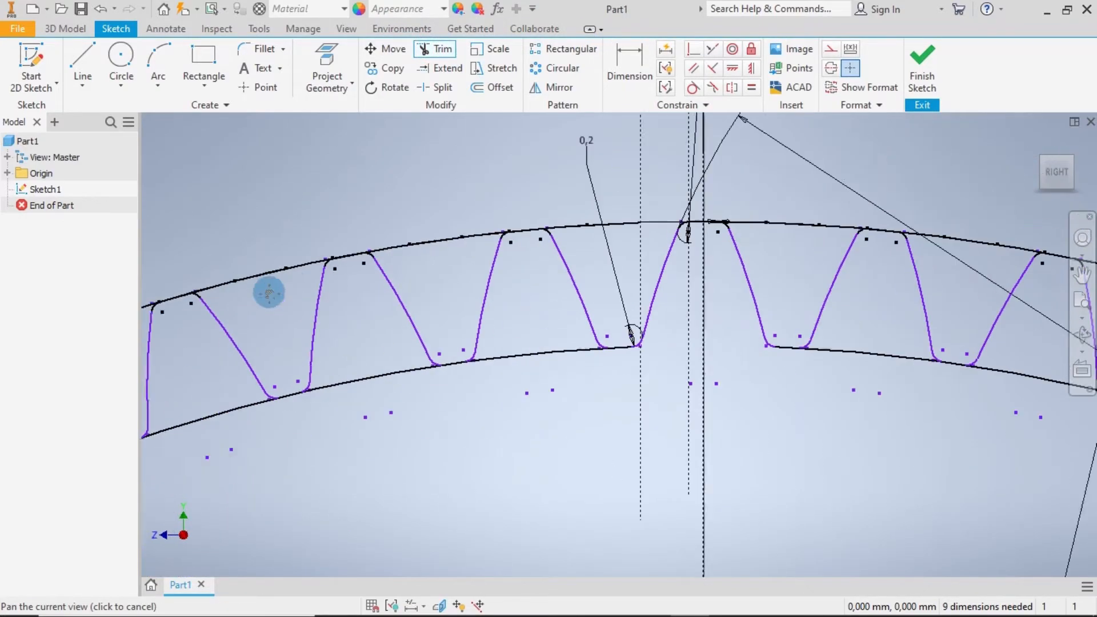
scroll(602, 239, "down", 3)
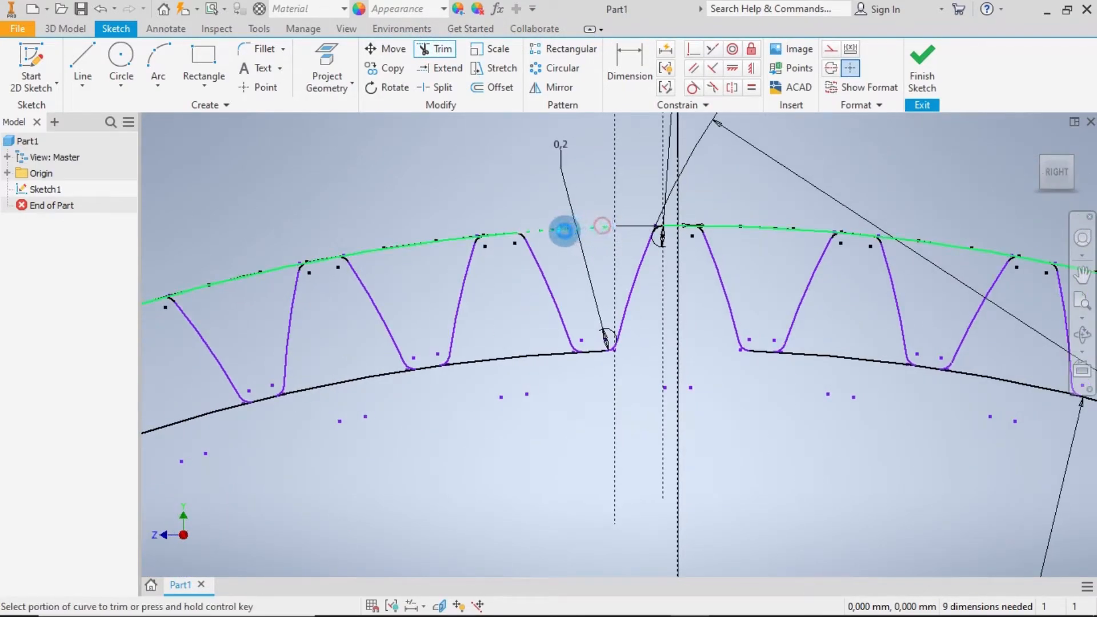
left_click(564, 228)
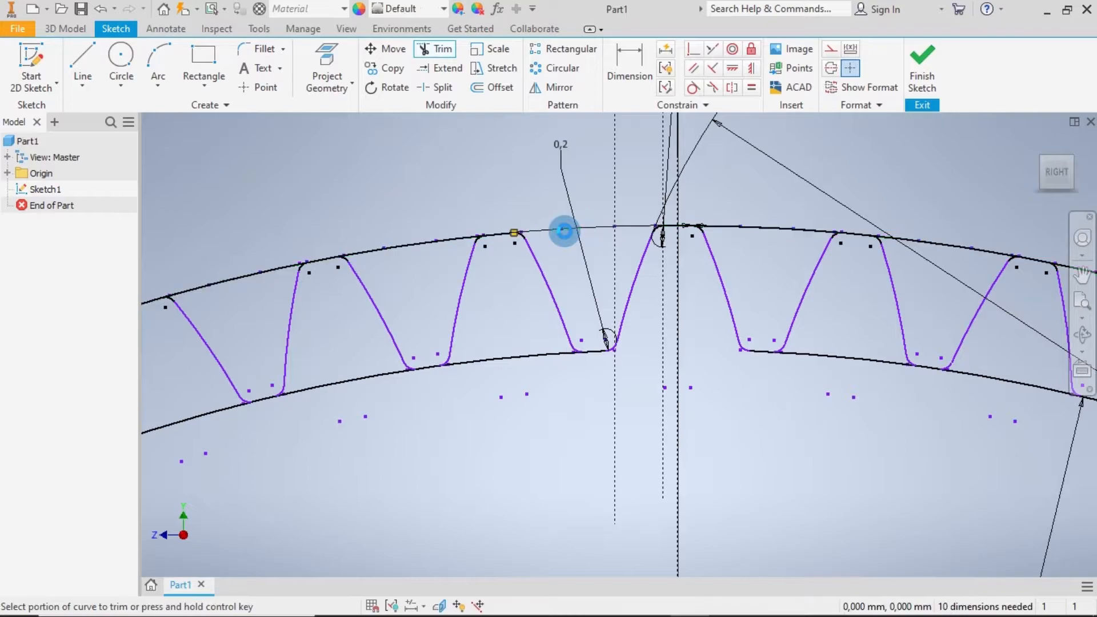
left_click(526, 353)
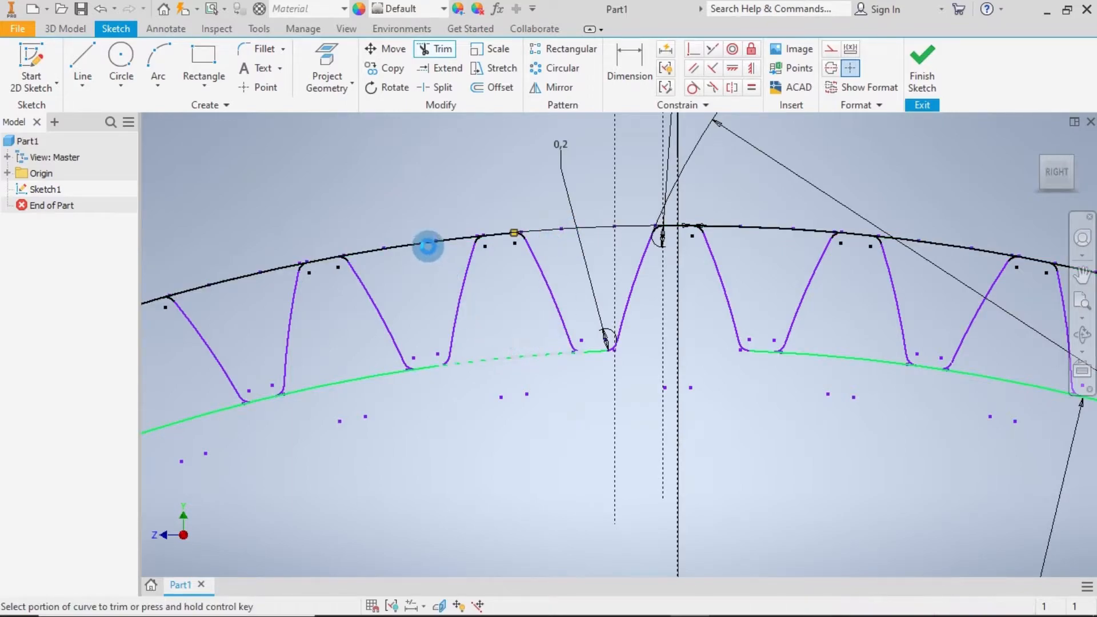
left_click(426, 245)
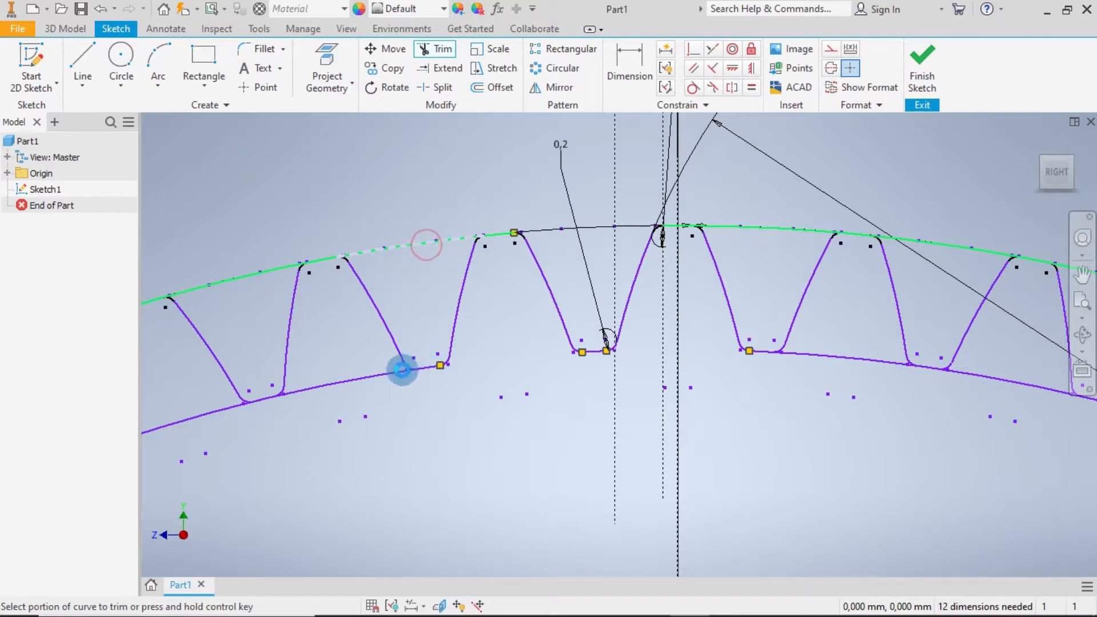
left_click(374, 374)
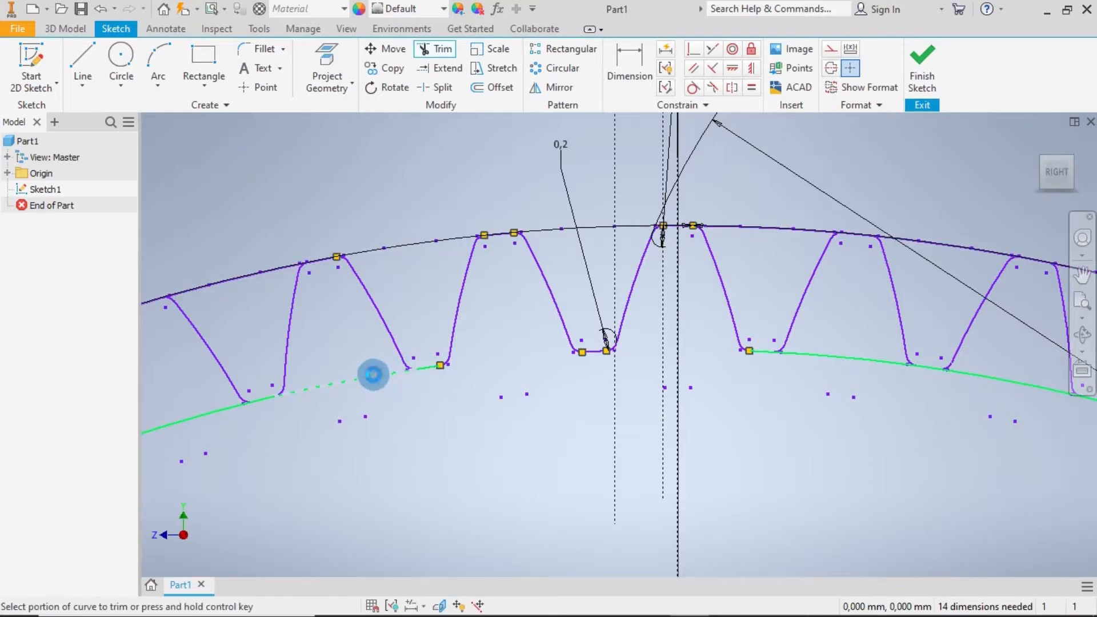
left_click(273, 267)
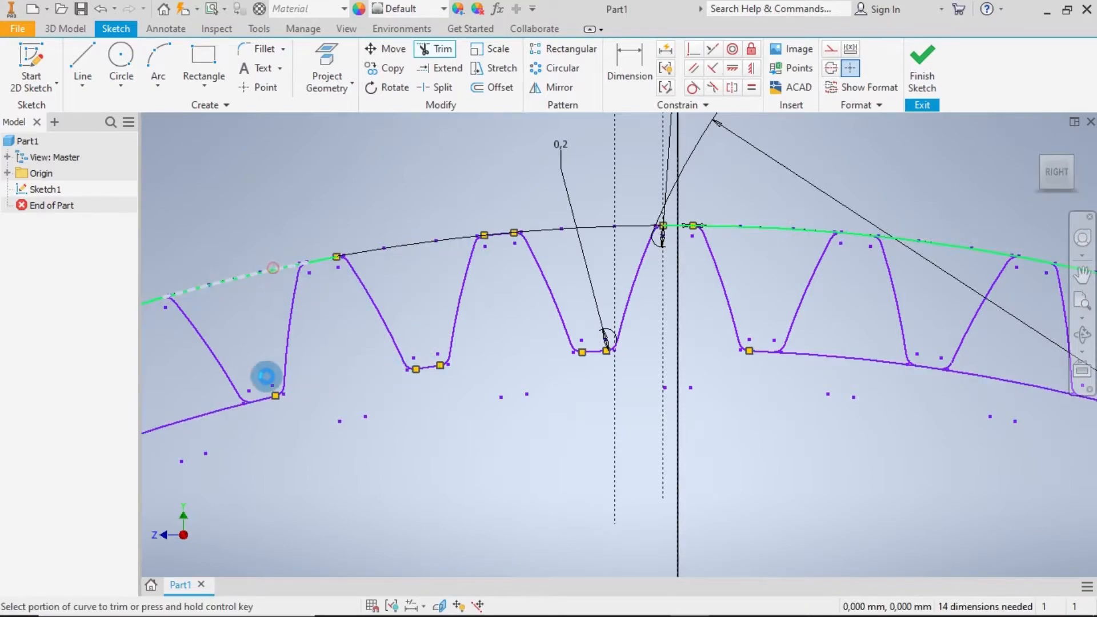
left_click(216, 417)
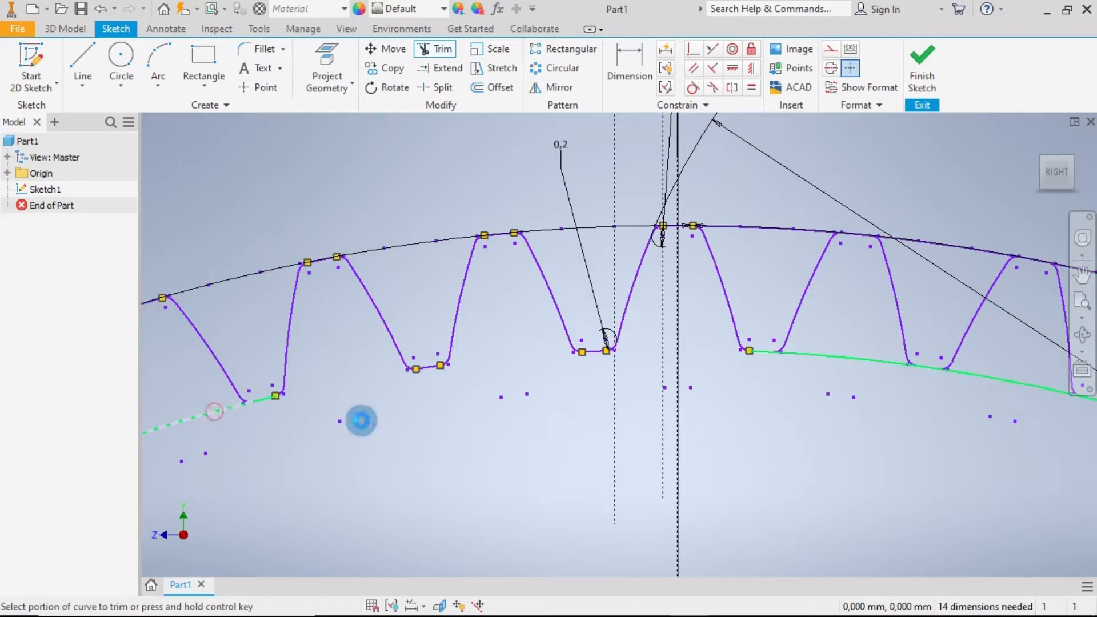
- Trim the tip circle across the fourth to seventh gaps and the root circle beneath the fourth to sixth teeth, continuing counter-clockwise
middle_click_drag(382, 470, 704, 387)
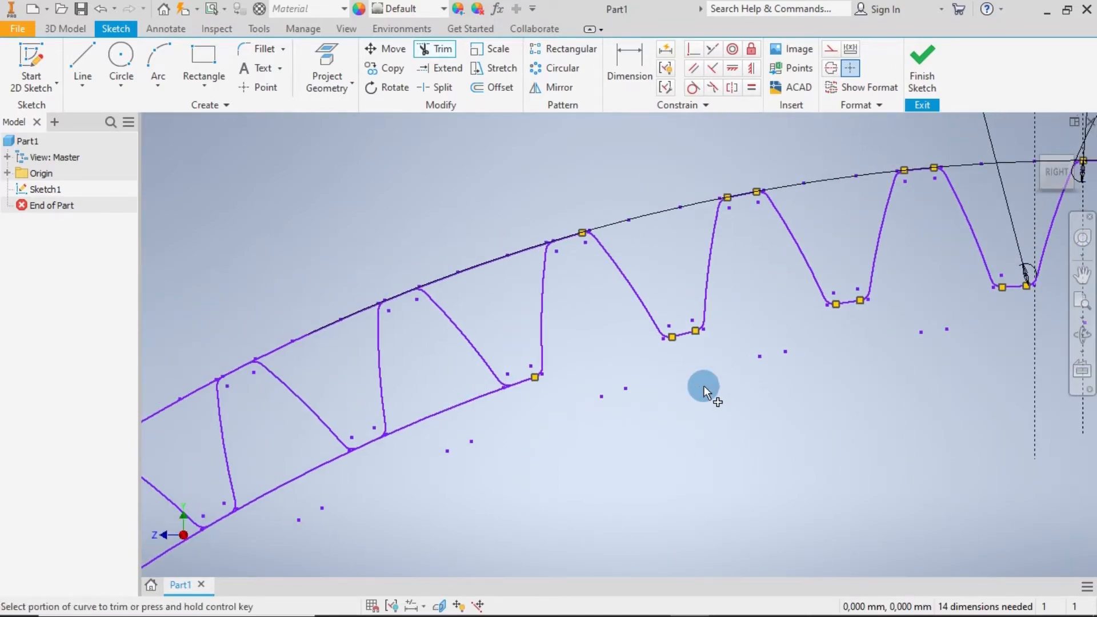
left_click(458, 251)
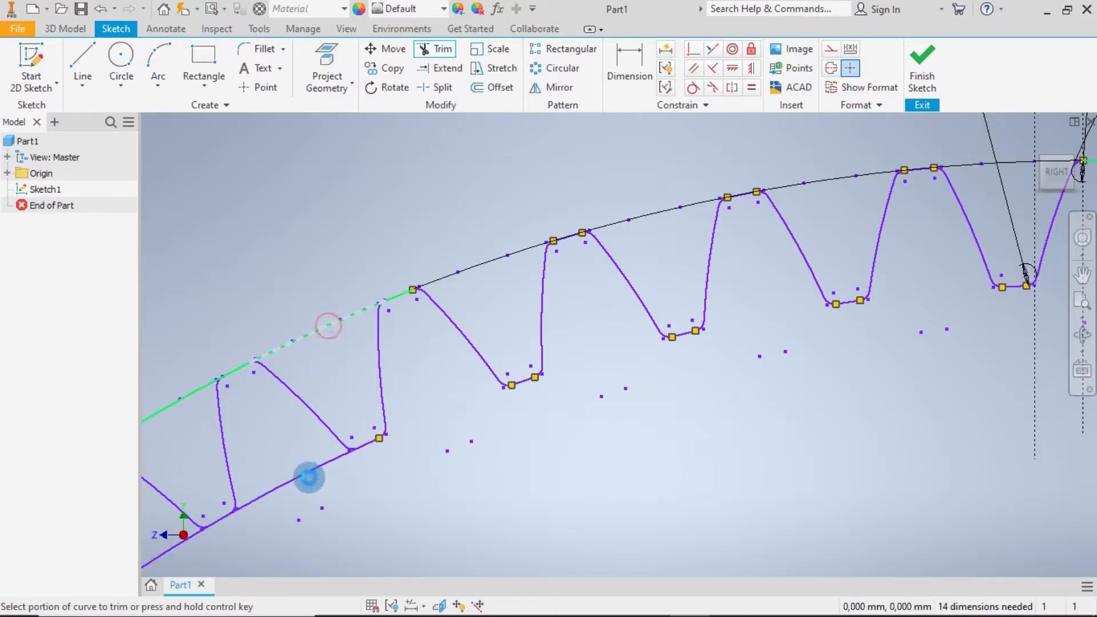
left_click(308, 475)
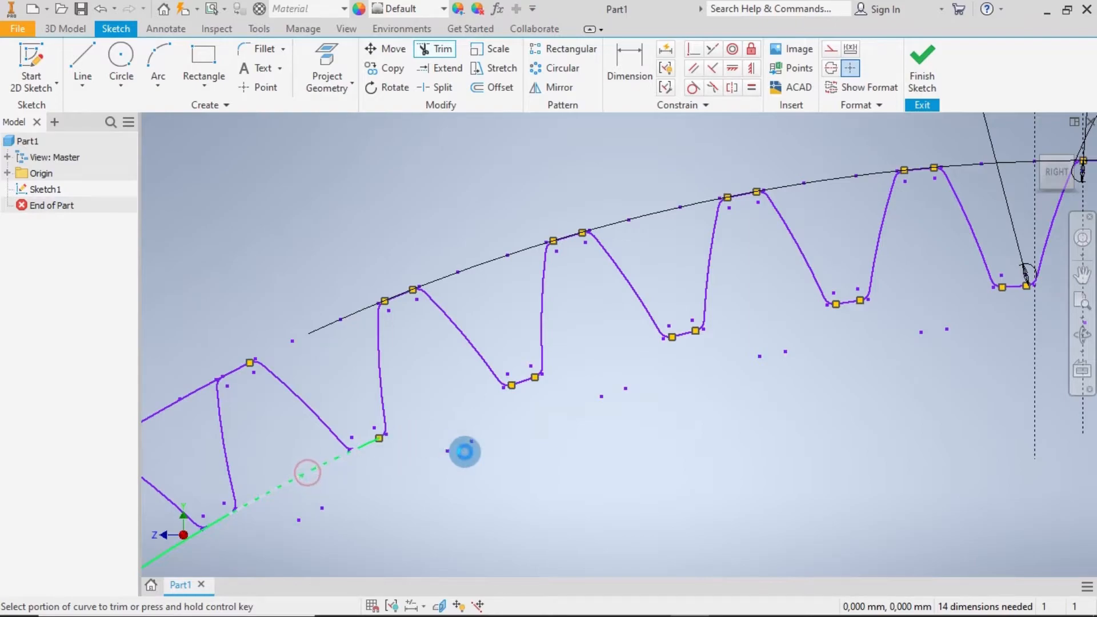
middle_click_drag(464, 451, 760, 304)
middle_click_drag(608, 376, 650, 351)
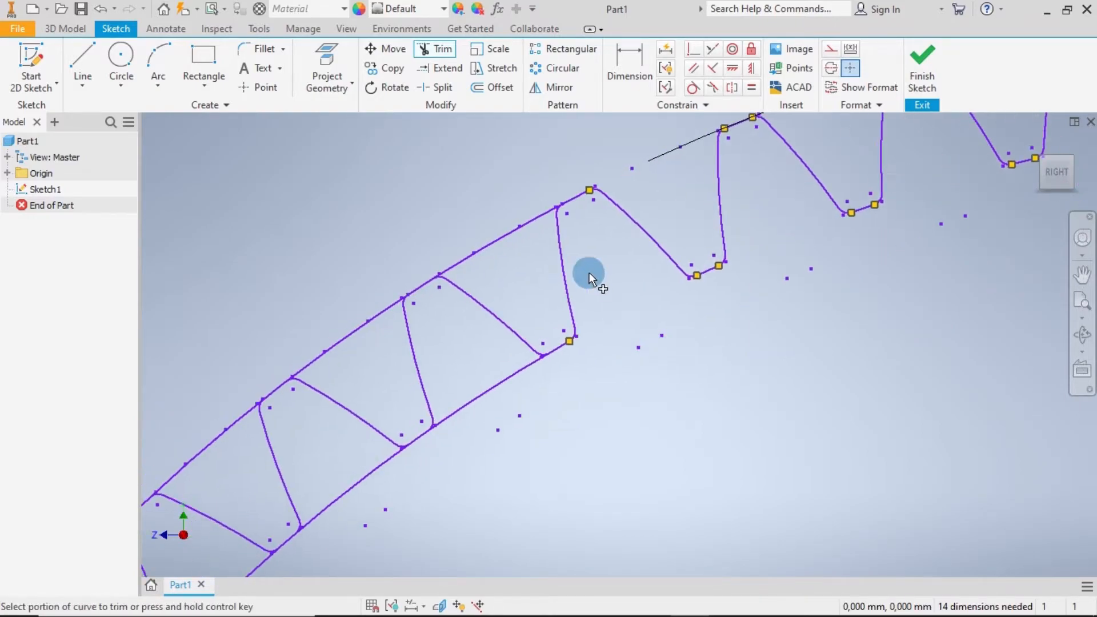
left_click(507, 229)
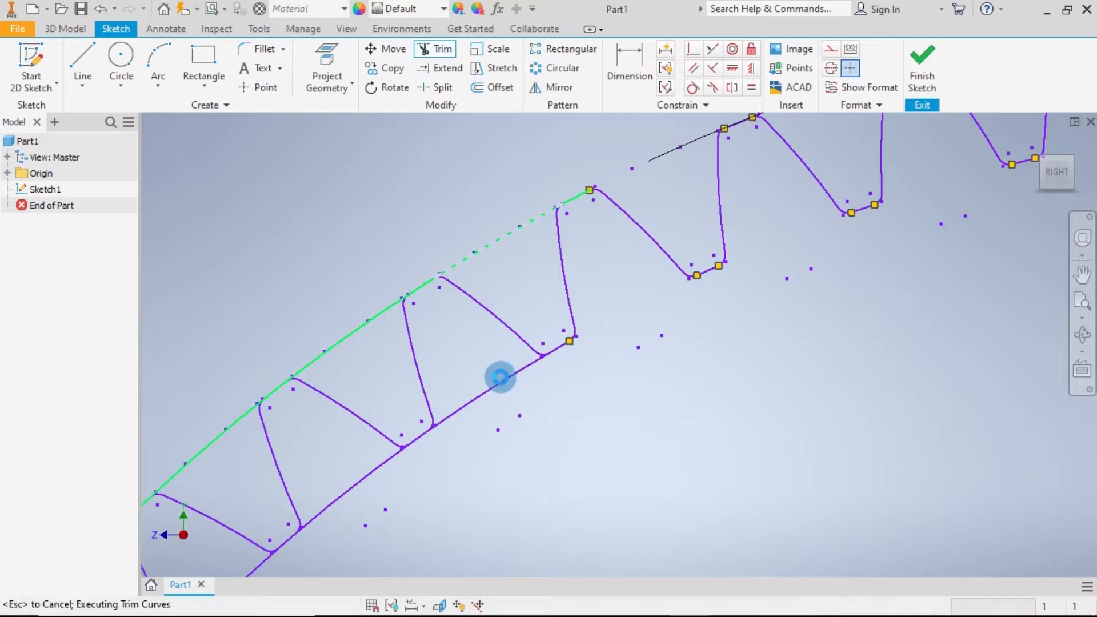
left_click(499, 379)
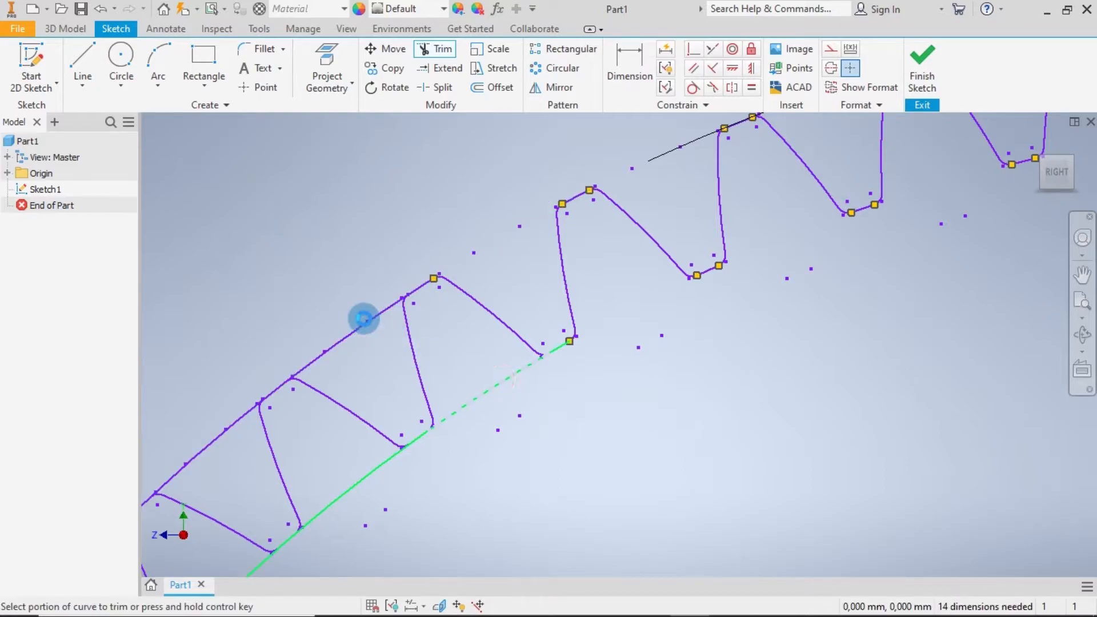
left_click(366, 330)
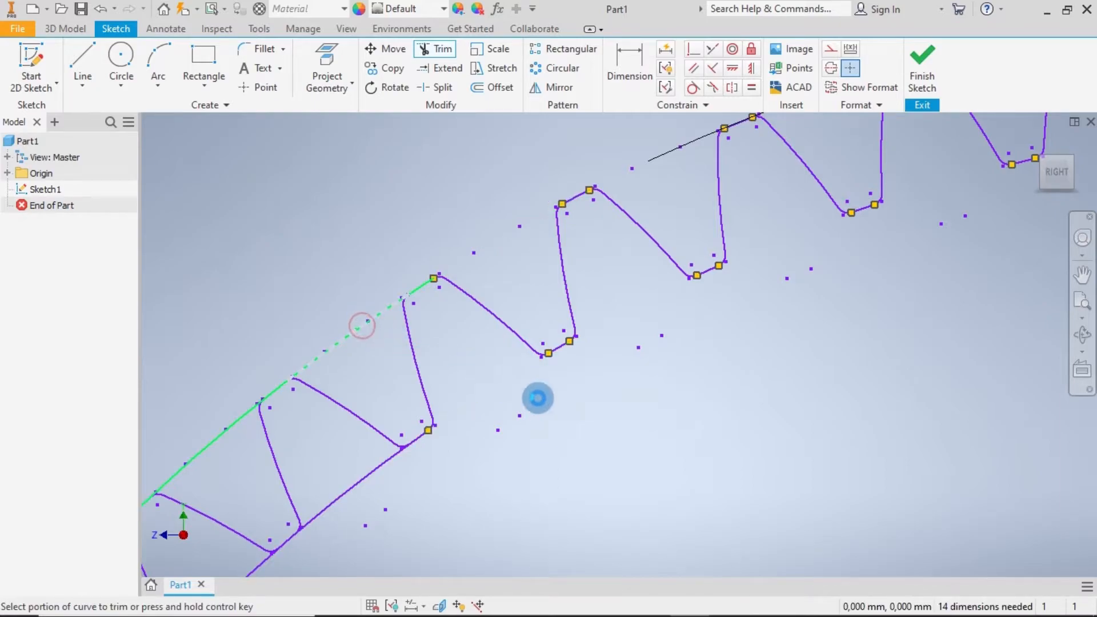
- Trim the root circle beneath the seventh to ninth teeth and the tip circle across the eighth to tenth gaps counter-clockwise
middle_click_drag(587, 460, 710, 306)
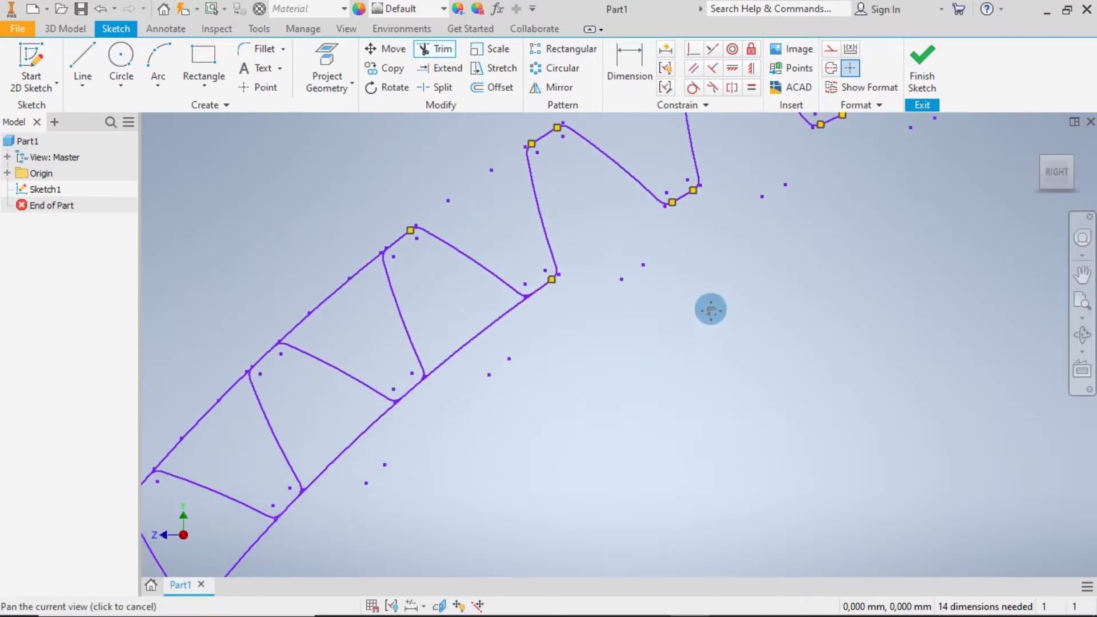
left_click(487, 326)
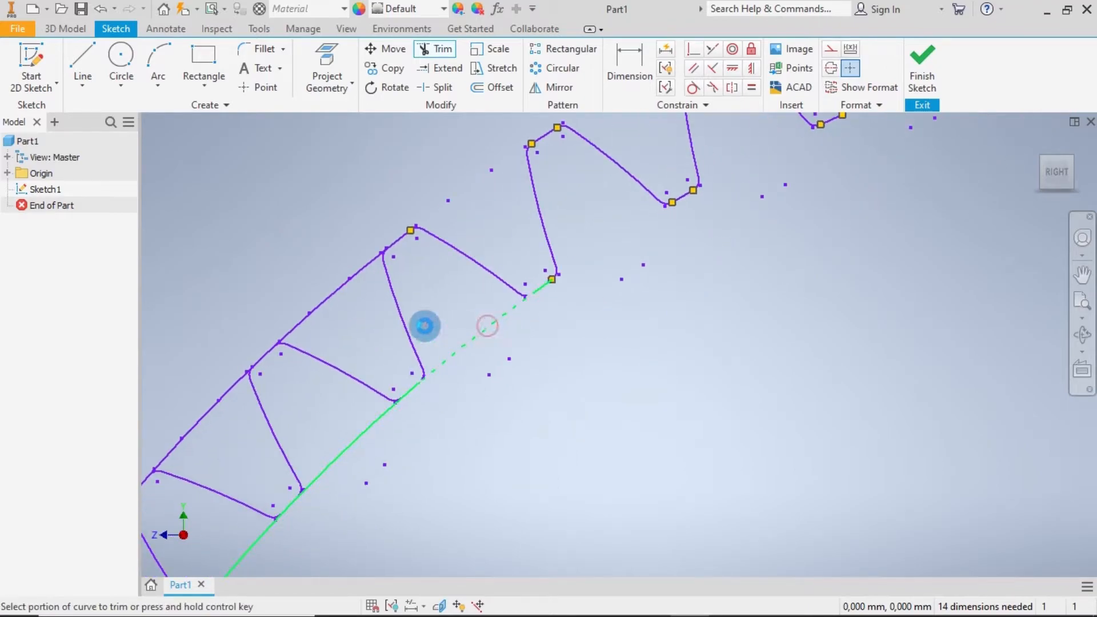
left_click(330, 297)
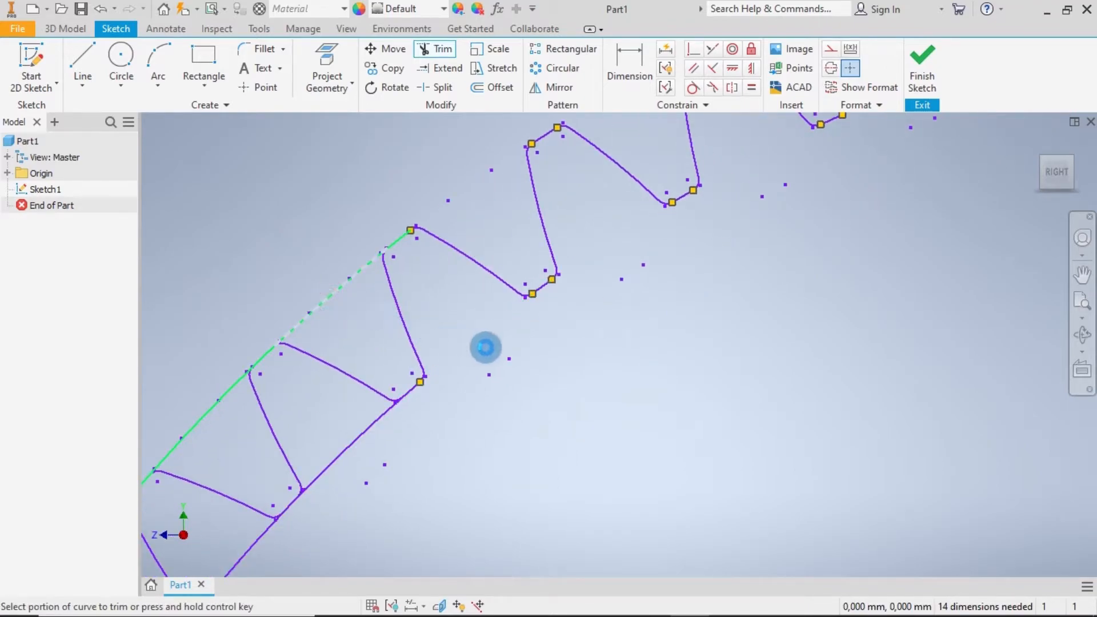
left_click(364, 425)
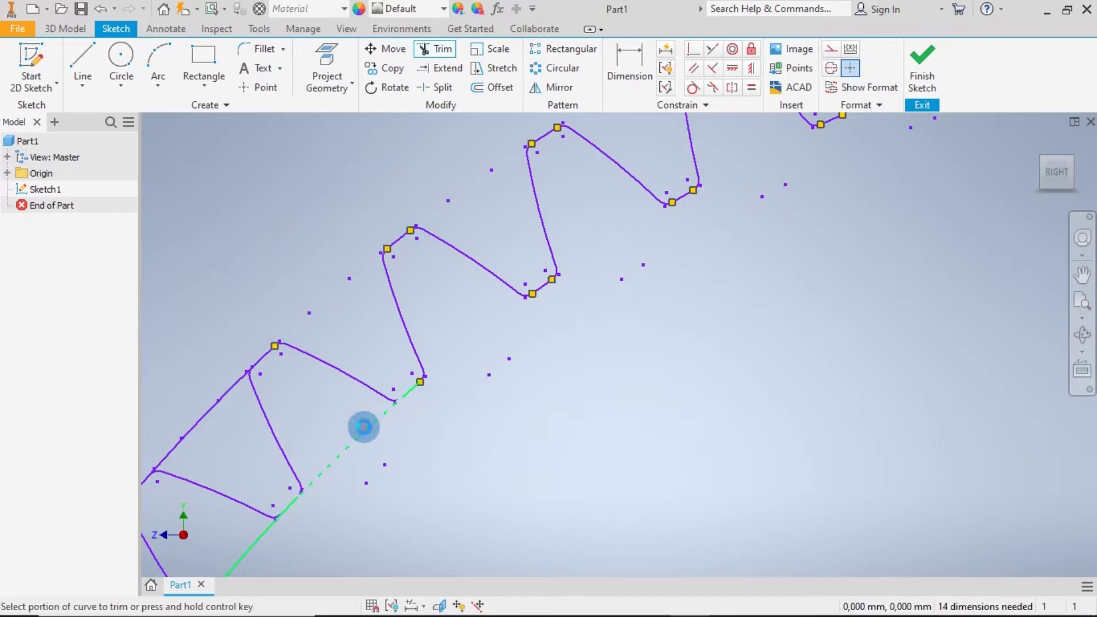
mouse_move(453, 461)
middle_mouse_down()
mouse_move(571, 369)
mouse_move(514, 252)
mouse_move(429, 262)
middle_mouse_up()
left_click(430, 261)
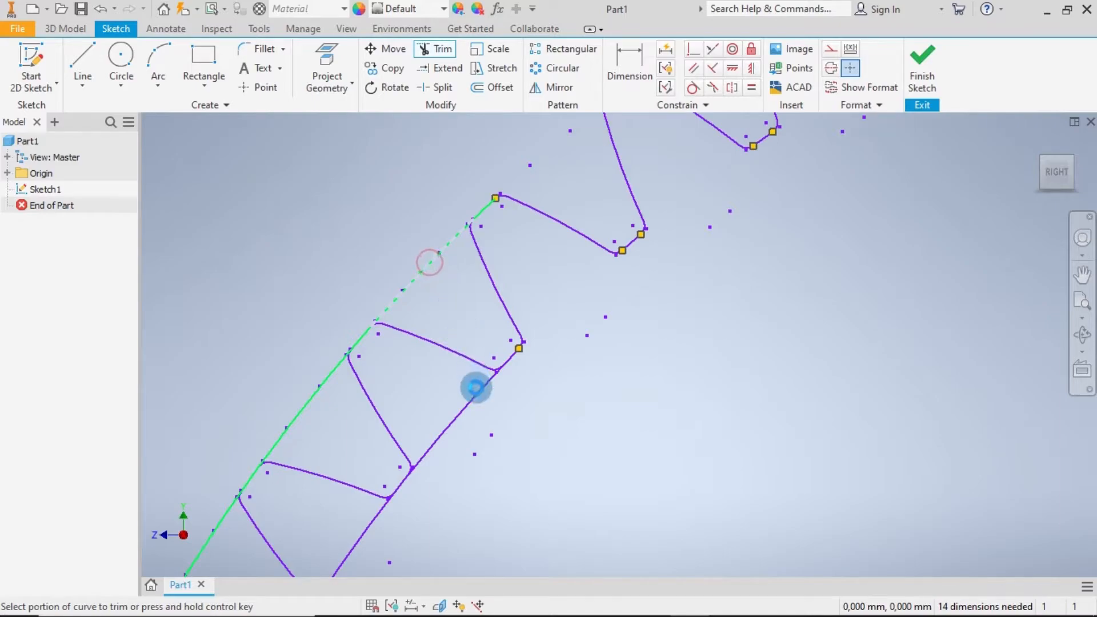
left_click(468, 406)
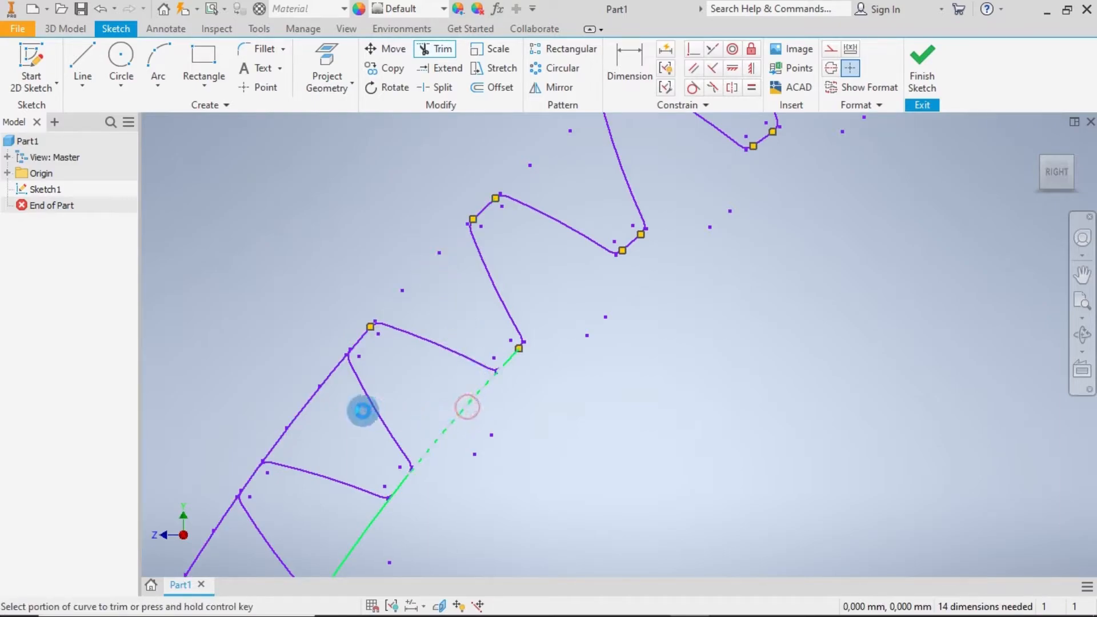
left_click(313, 402)
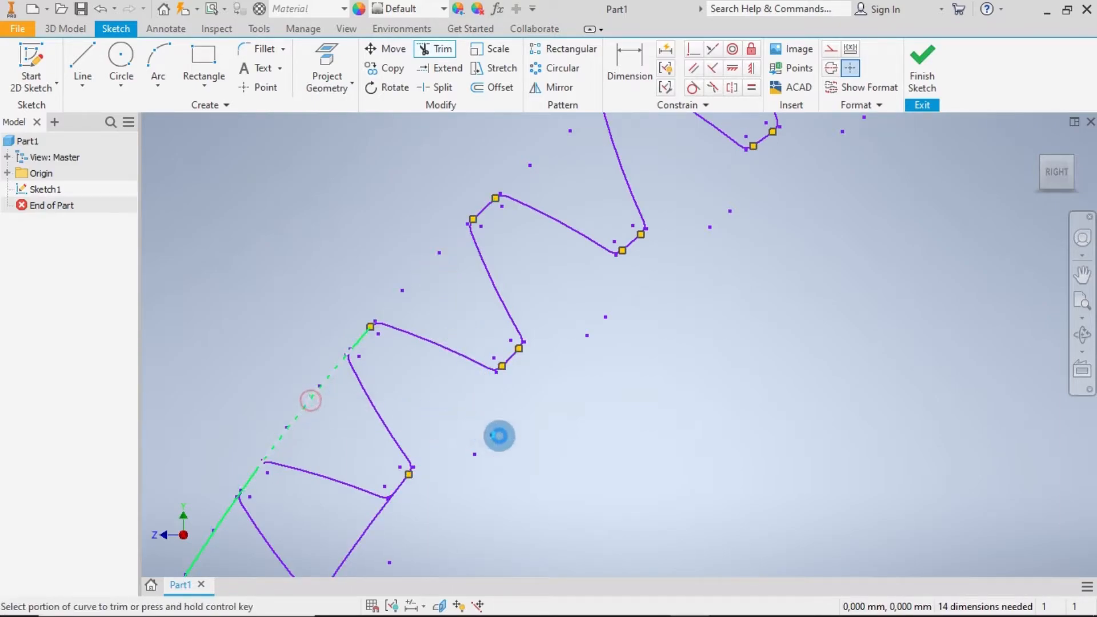
- Trim the root circle beneath the tenth to thirteenth teeth and the tip circle across the eleventh to thirteenth gaps
mouse_move(531, 465)
middle_mouse_down()
mouse_move(610, 321)
mouse_move(559, 254)
middle_mouse_up()
left_click(507, 260)
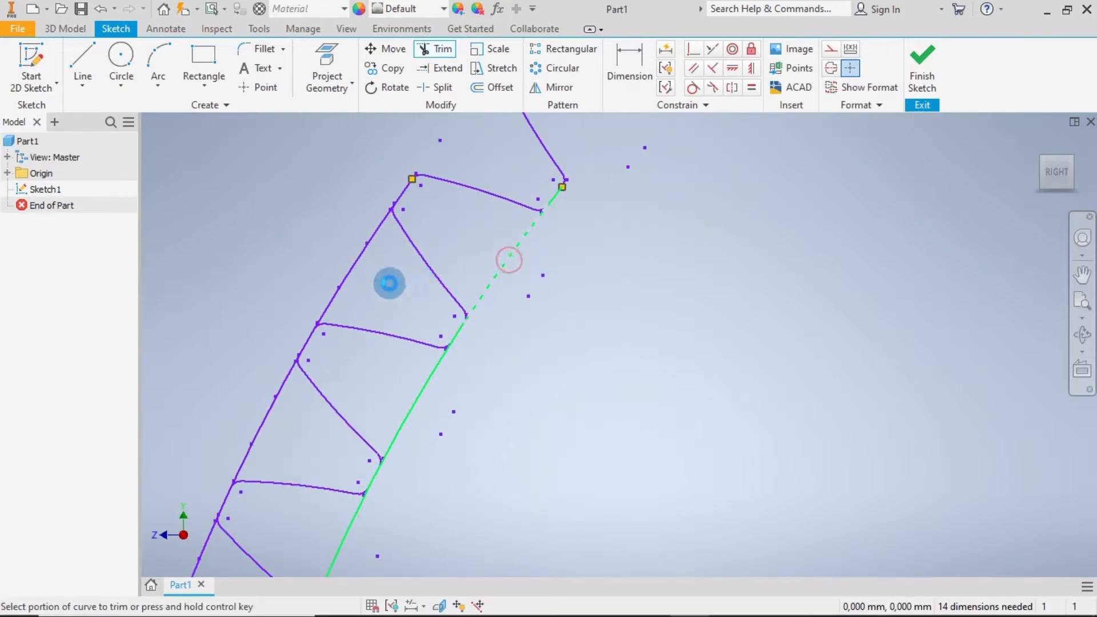
left_click(350, 271)
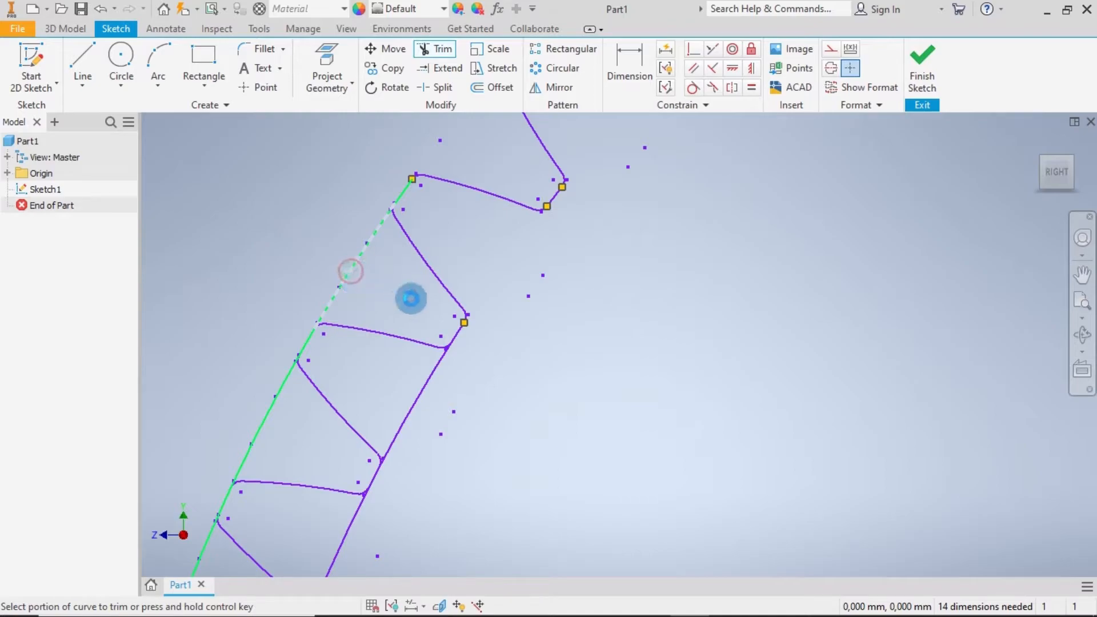
left_click(426, 383)
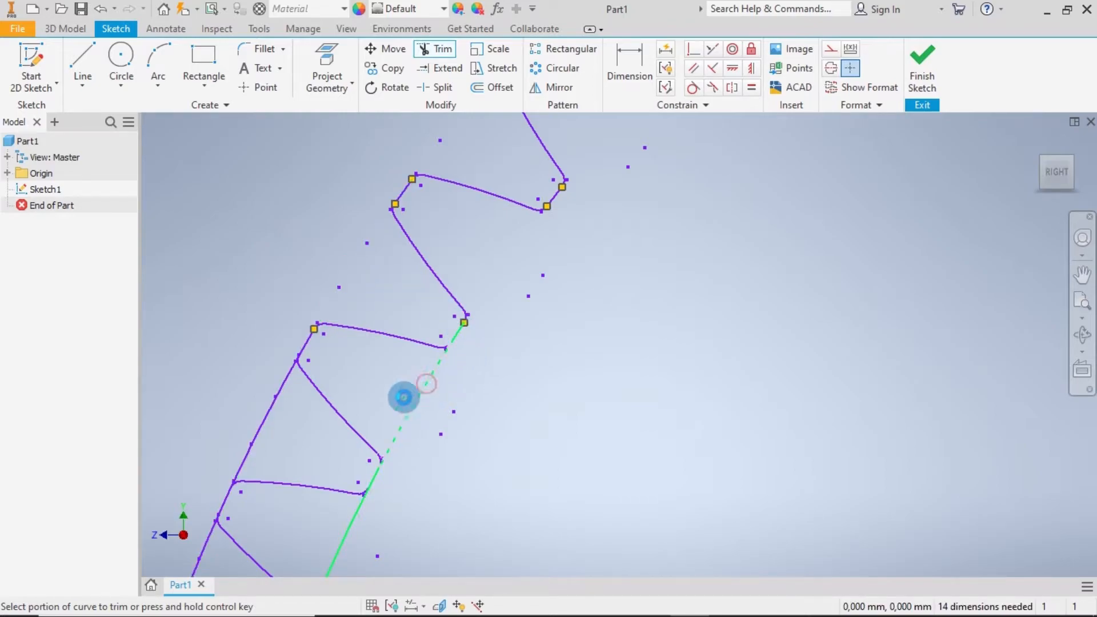
left_click(269, 421)
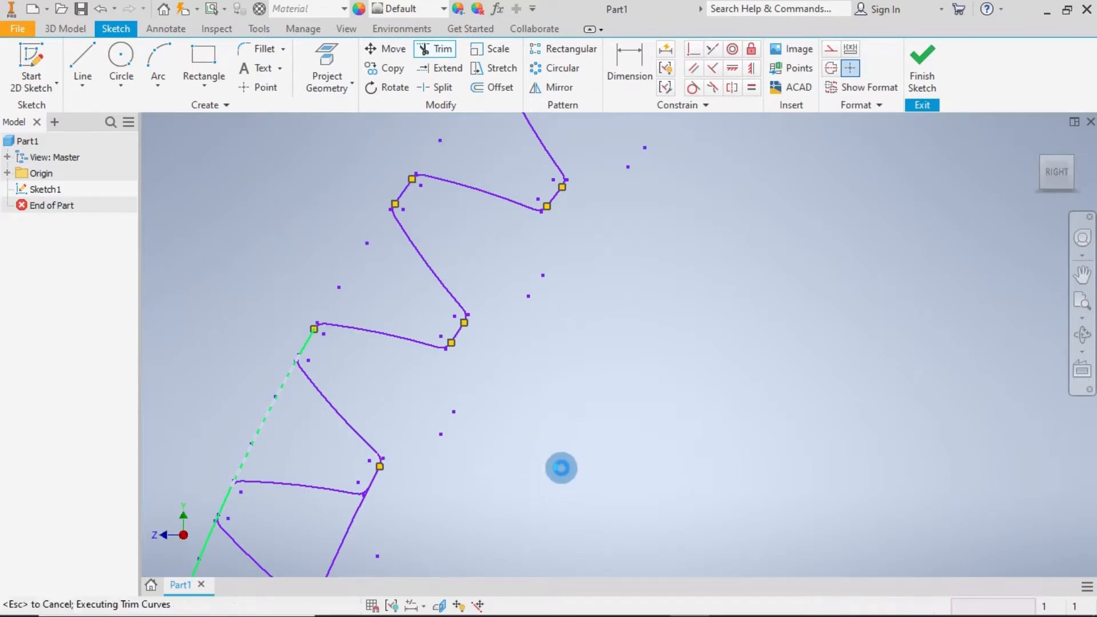
middle_click_drag(551, 494, 602, 259)
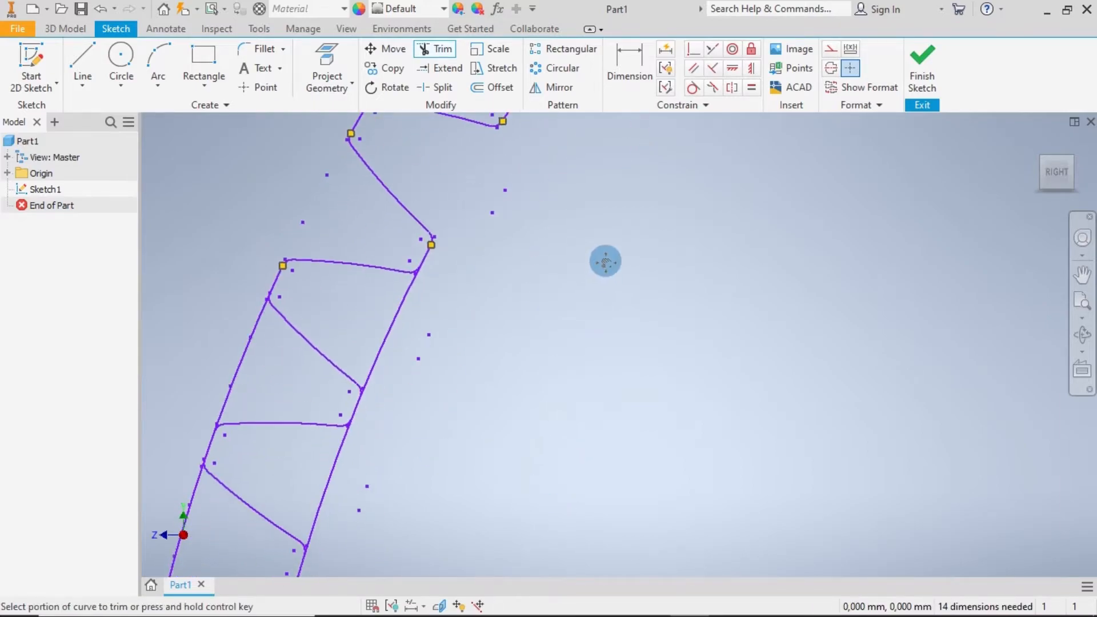
left_click(398, 314)
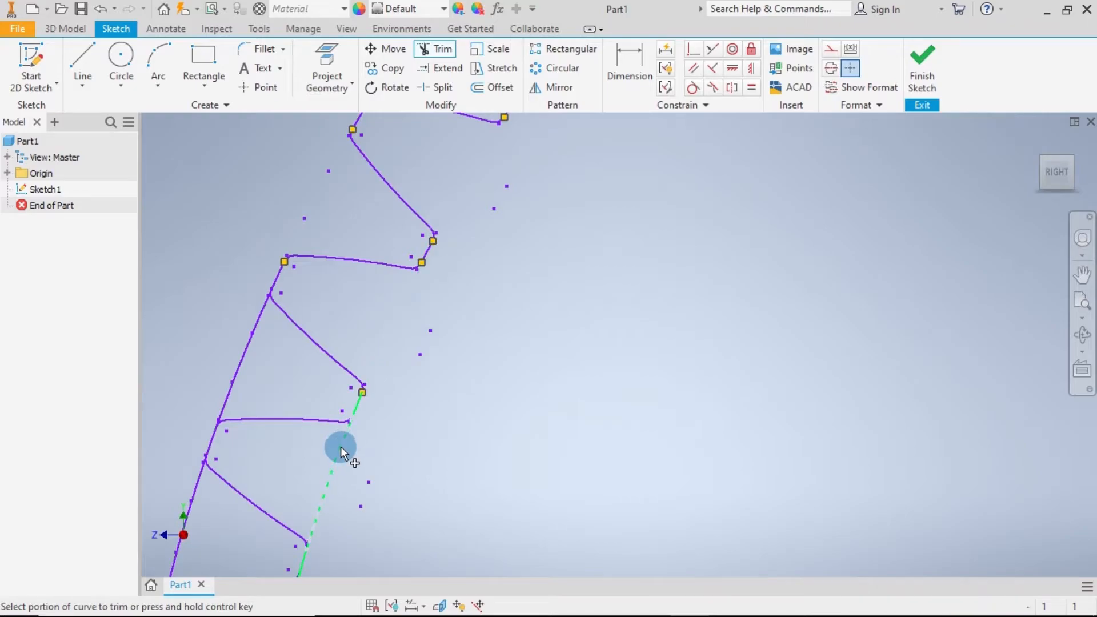
left_click(337, 443)
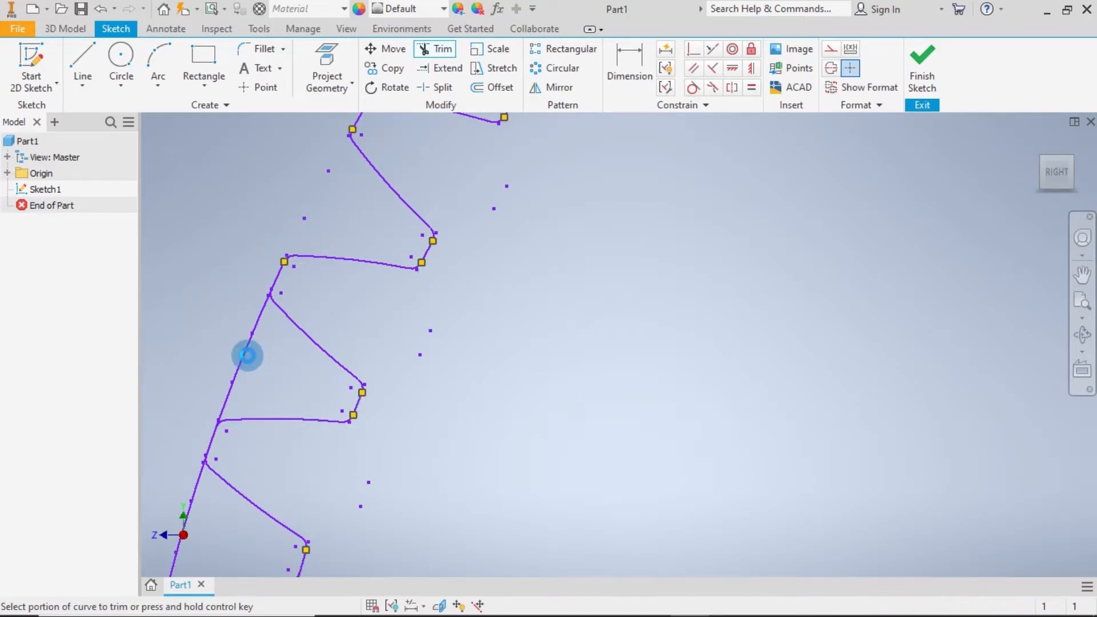
left_click(247, 360)
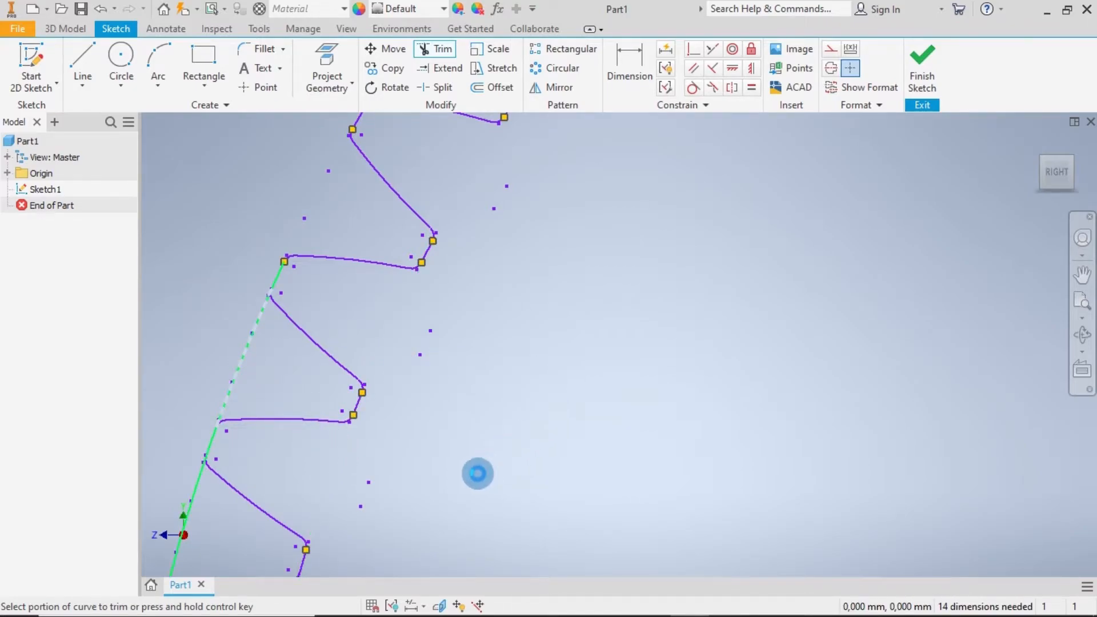
- Trim the tip circle across the next two gaps and the root circle beneath the tooth between them, continuing counter-clockwise
mouse_move(443, 485)
middle_mouse_down()
mouse_move(551, 205)
mouse_move(462, 244)
middle_mouse_up()
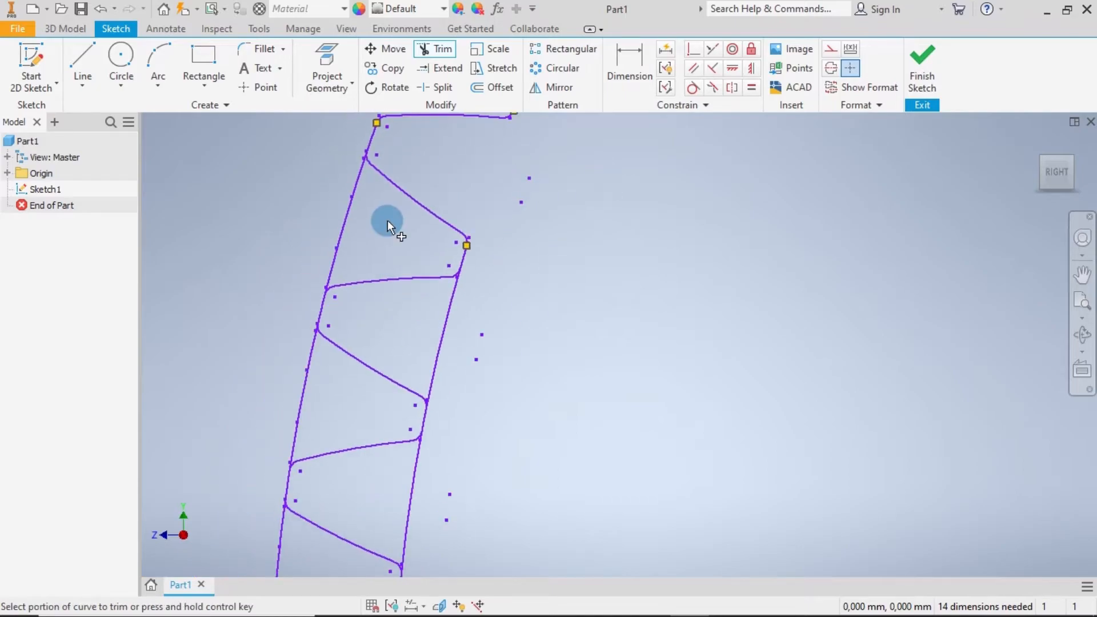
left_click(348, 235)
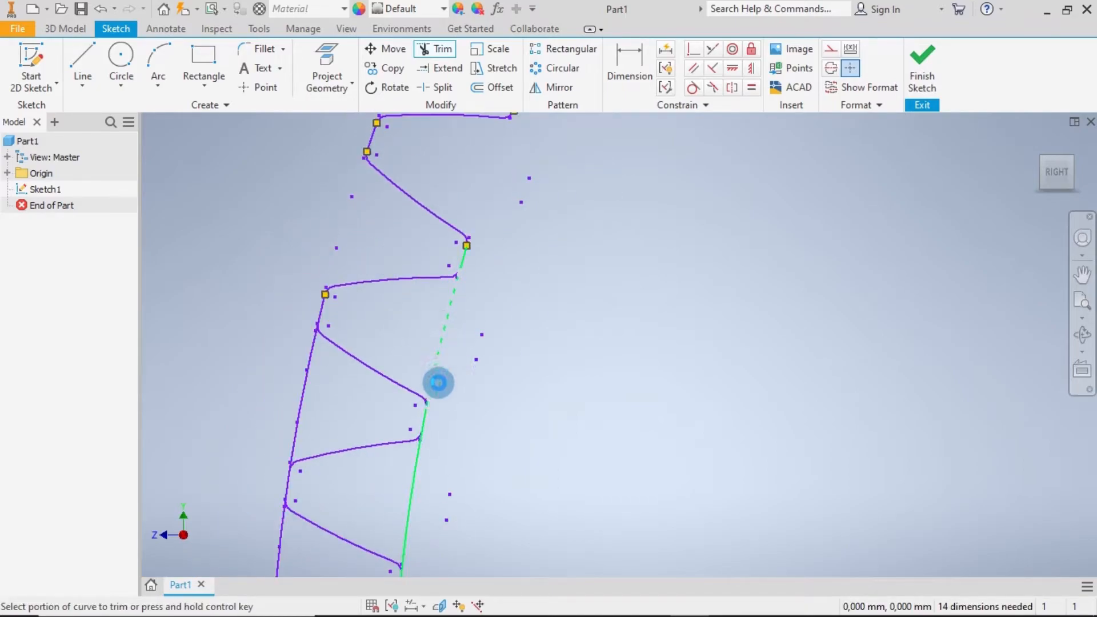
left_click(355, 403)
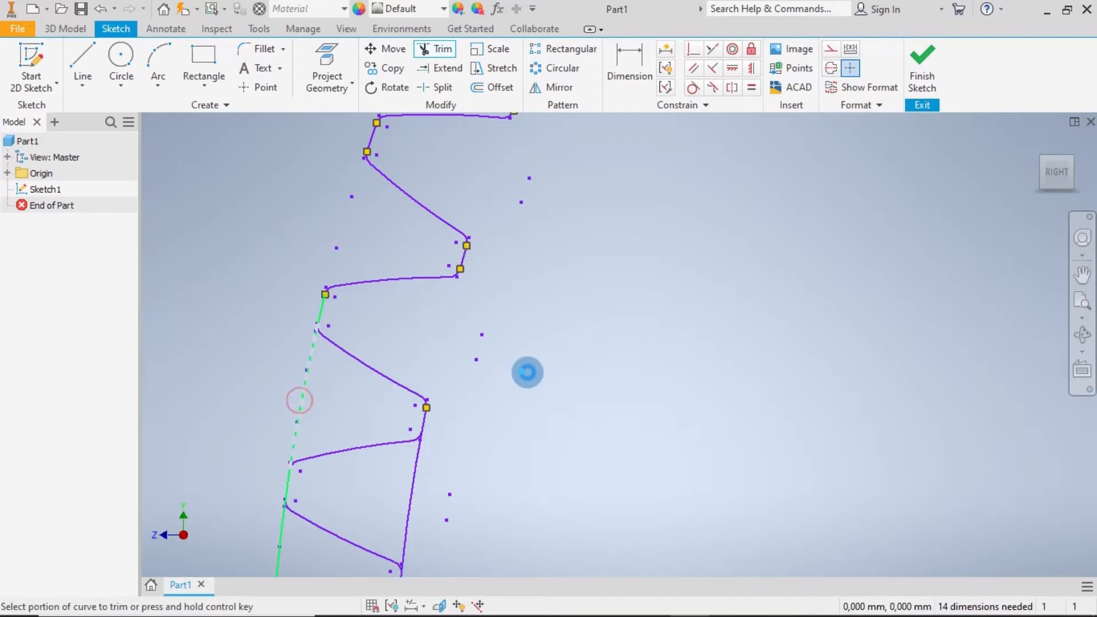
- Trim all remaining root circle segments beneath the teeth and tip circle segments across the gaps around the rest of the gear
middle_click_drag(551, 462, 567, 203)
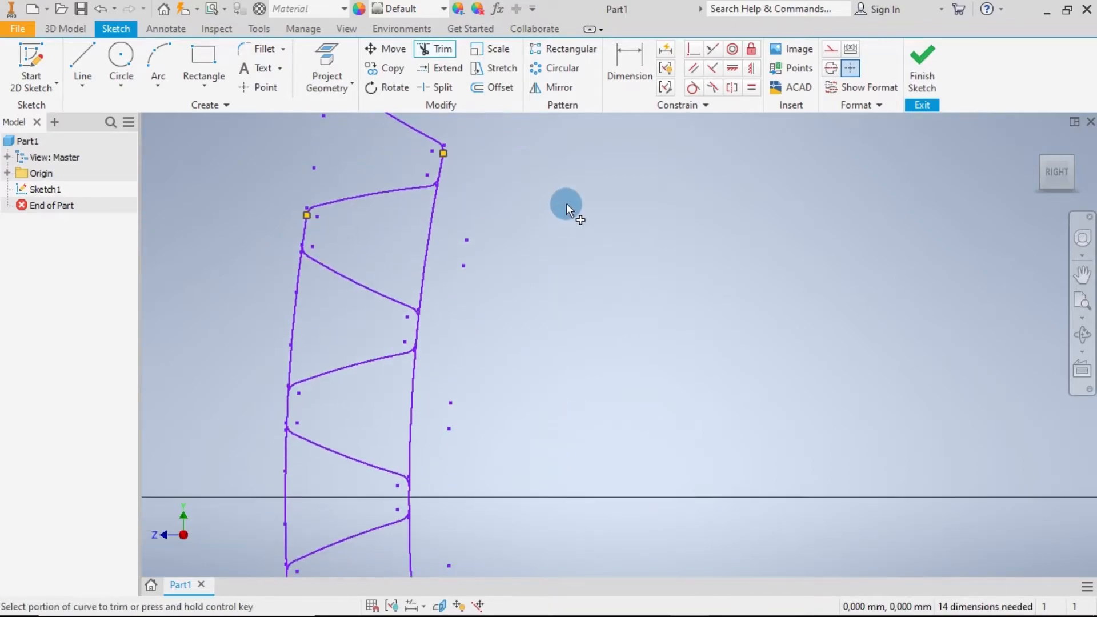
middle_click_drag(500, 324, 488, 266)
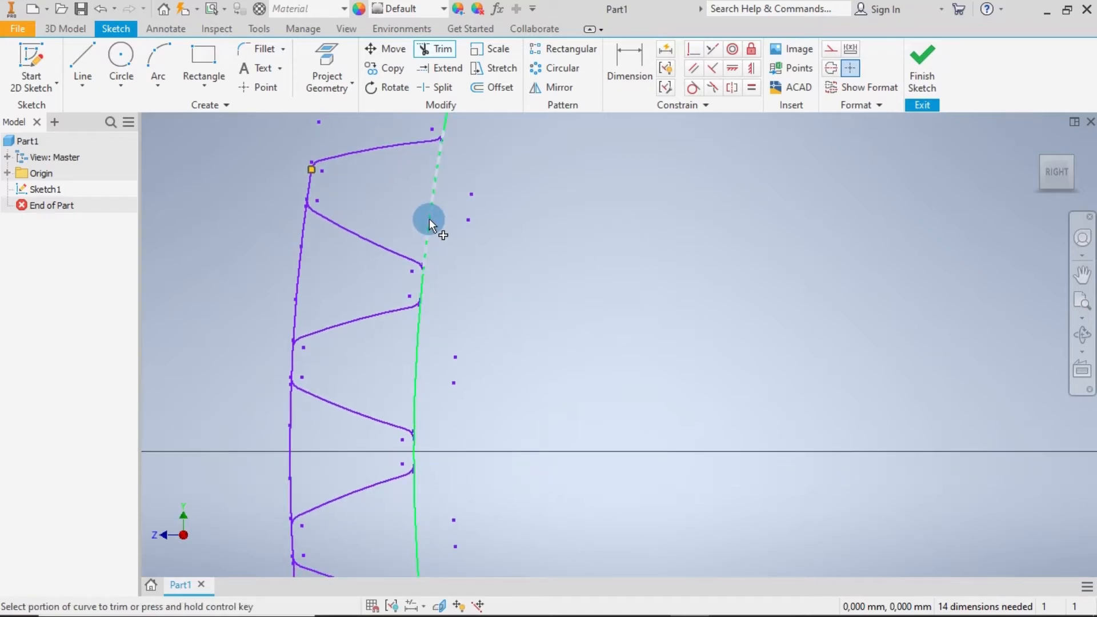
mouse_move(430, 218)
left_mouse_down()
mouse_move(421, 350)
mouse_move(302, 283)
mouse_move(291, 421)
mouse_move(300, 436)
mouse_move(411, 428)
mouse_move(441, 526)
mouse_move(420, 540)
left_mouse_up()
mouse_move(420, 540)
left_mouse_down()
mouse_move(433, 507)
mouse_move(544, 428)
mouse_move(544, 514)
mouse_move(514, 554)
mouse_move(515, 539)
left_mouse_up()
mouse_move(514, 538)
middle_mouse_down()
mouse_move(514, 297)
mouse_move(496, 169)
middle_mouse_up()
mouse_move(443, 367)
left_mouse_down()
mouse_move(392, 326)
mouse_move(285, 271)
left_mouse_up()
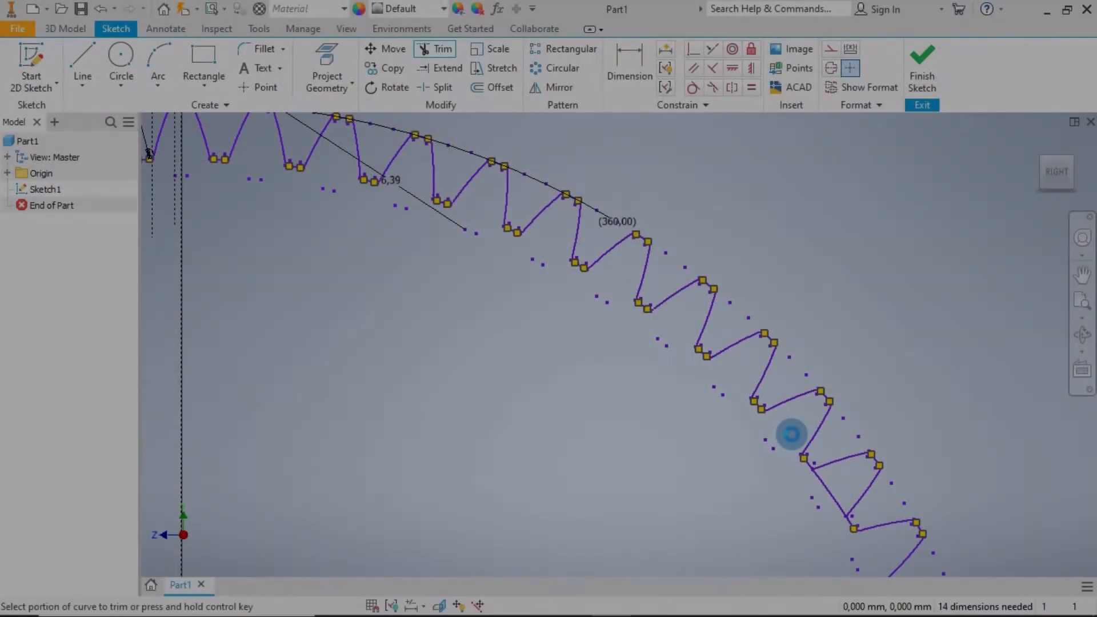
mouse_move(790, 433)
left_mouse_down()
mouse_move(820, 481)
mouse_move(690, 470)
left_mouse_up()
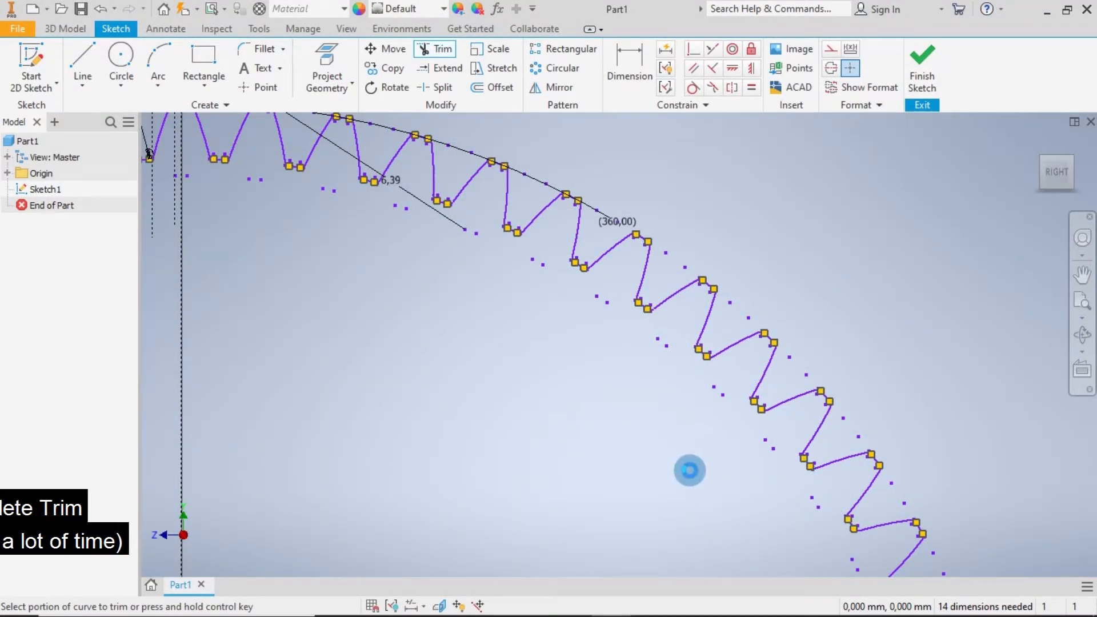
- Extrude the gear profile between the tooth outline and the 15 mm bore circle by 7 mm
scroll(689, 470, "down", 10)
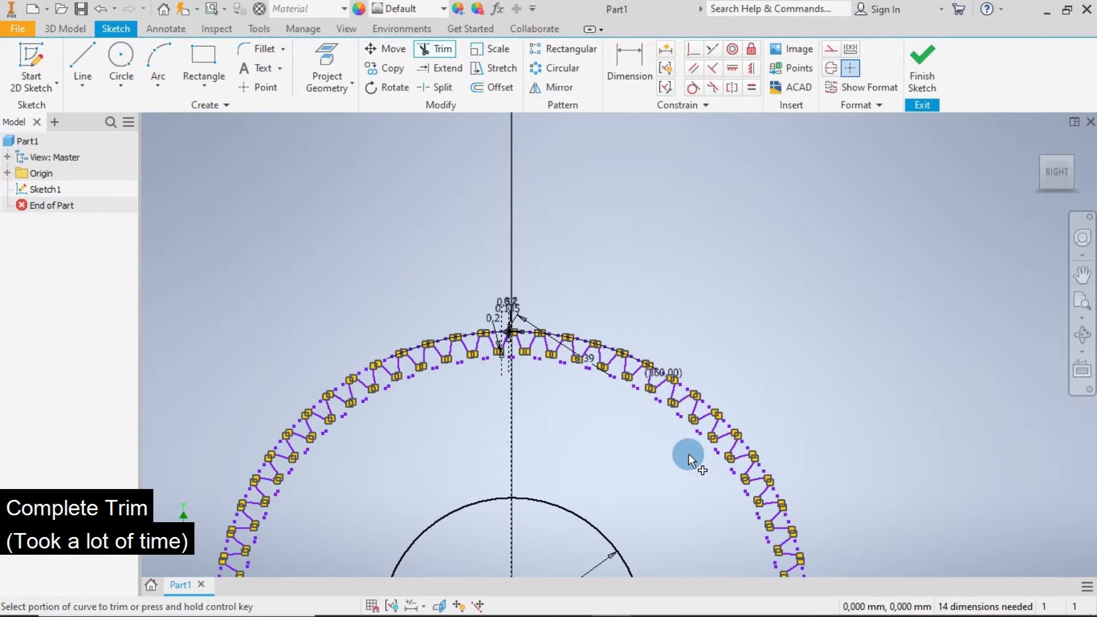
middle_click_drag(663, 434, 675, 272)
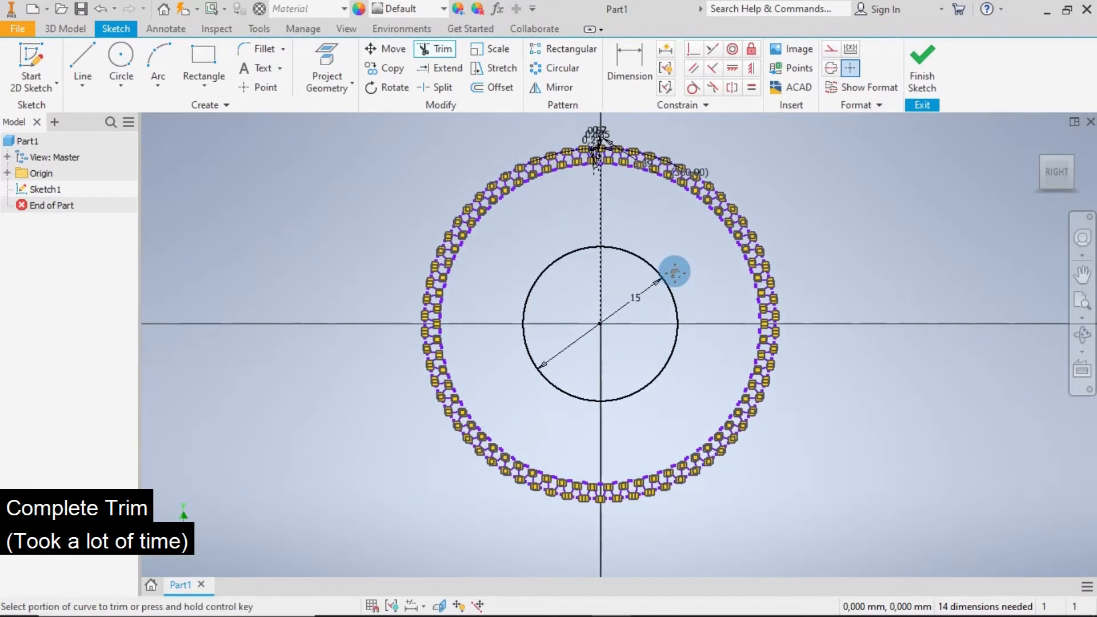
left_click(66, 29)
left_click(78, 54)
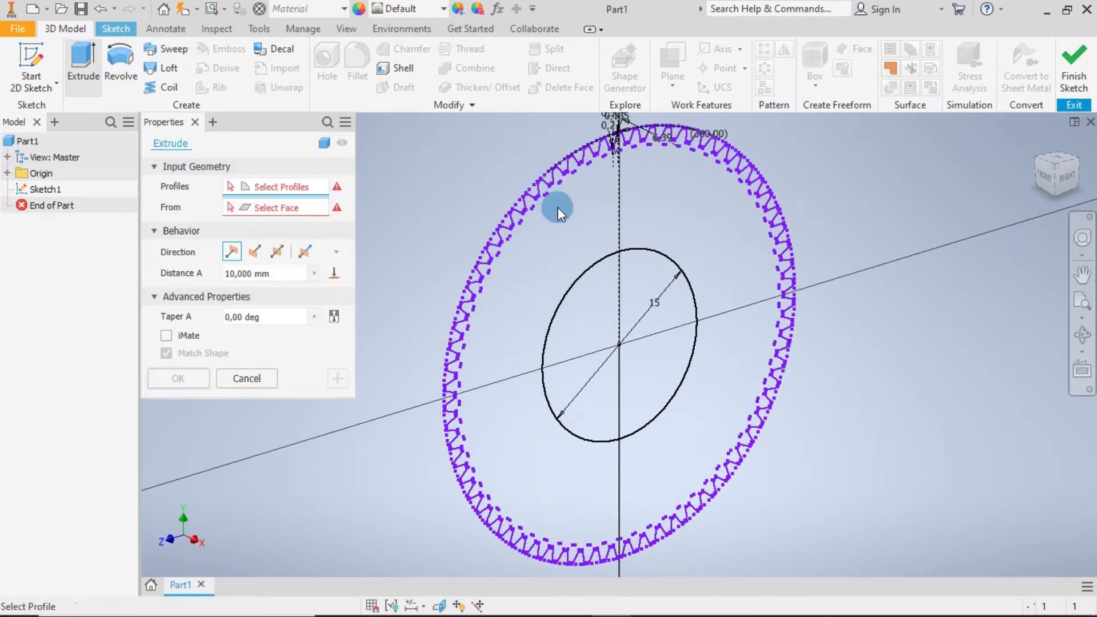
left_click(559, 212)
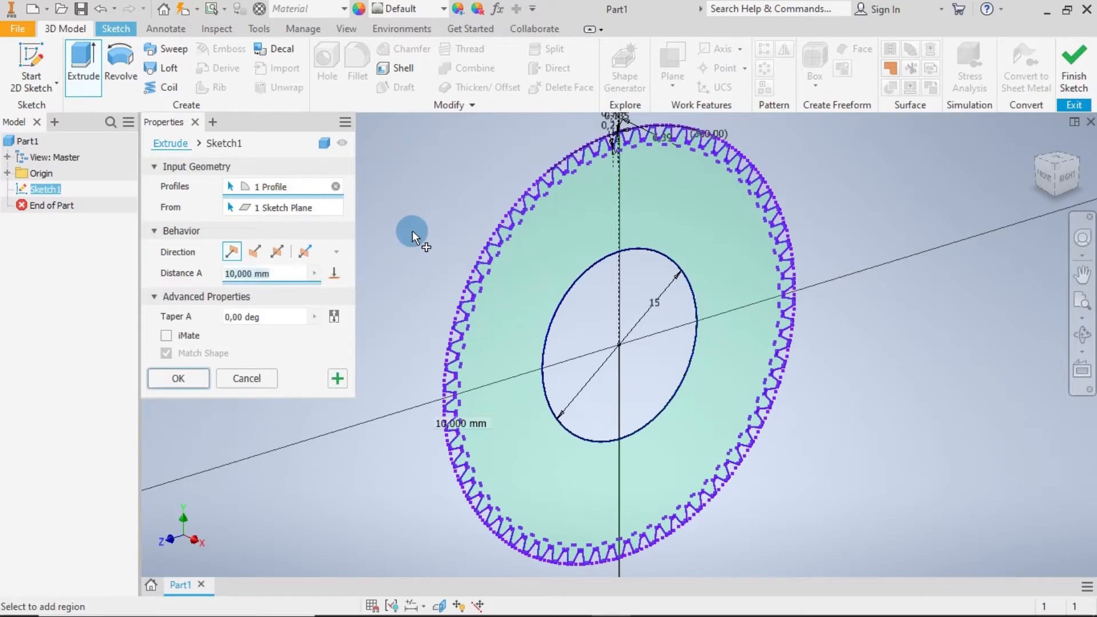
left_click(278, 273)
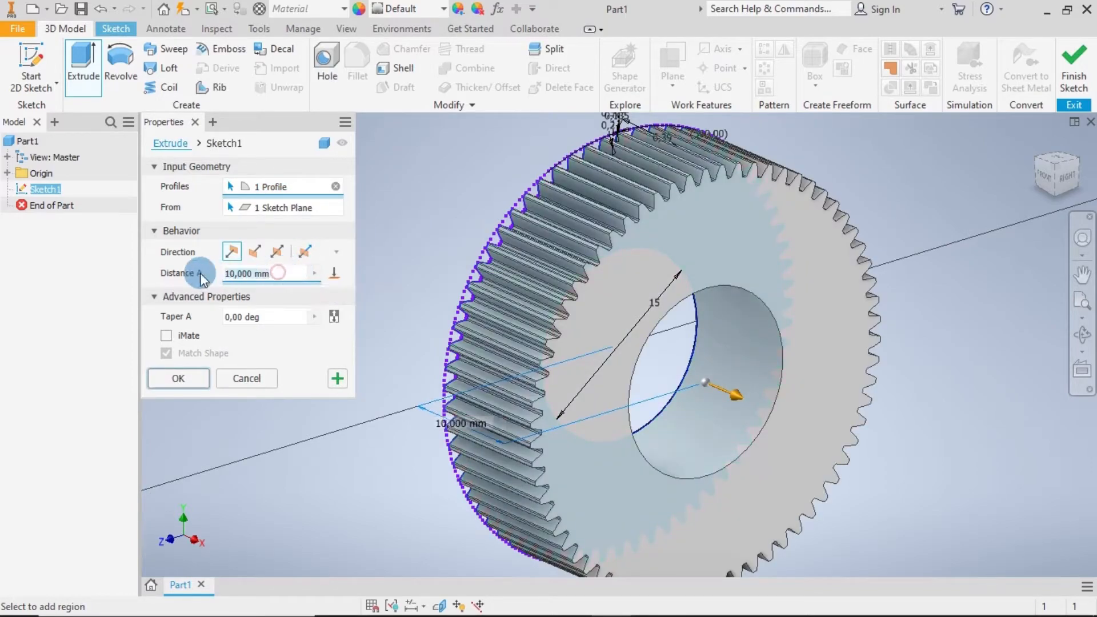
type("7")
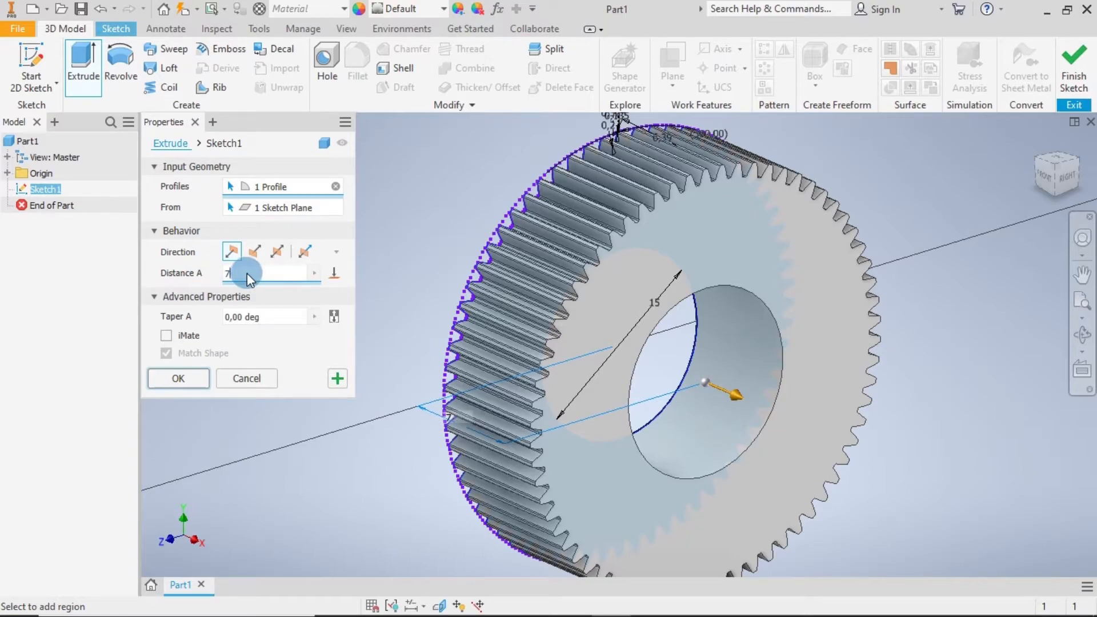
left_click(190, 382)
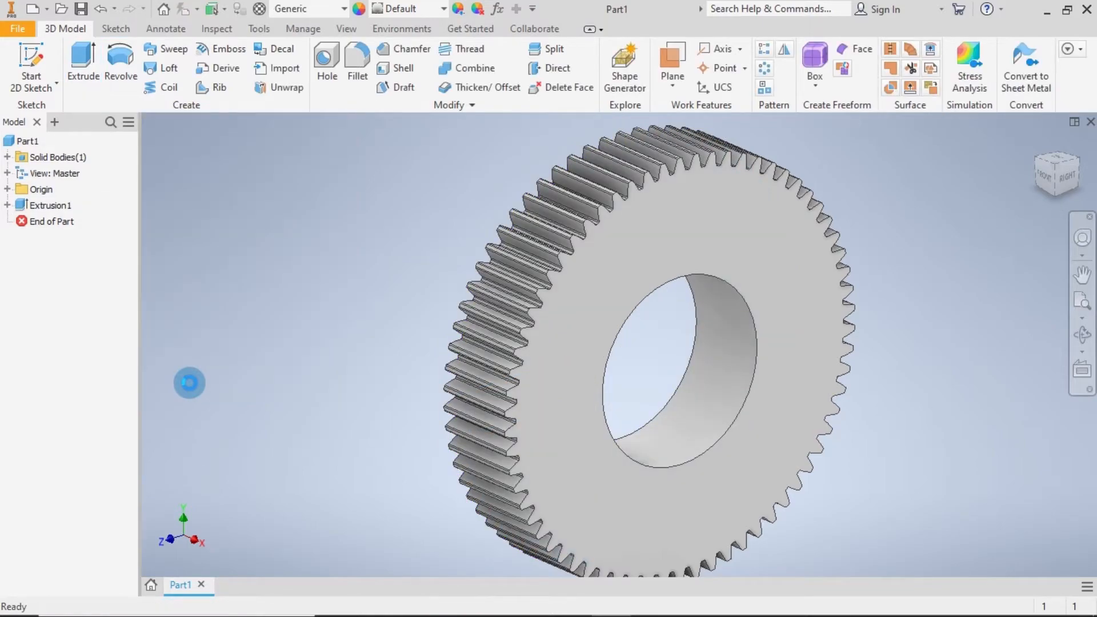
- Sketch a 20 mm diameter circle centred on the origin on the gear's flat front face, and project the bore edge into the sketch
left_click(1032, 138)
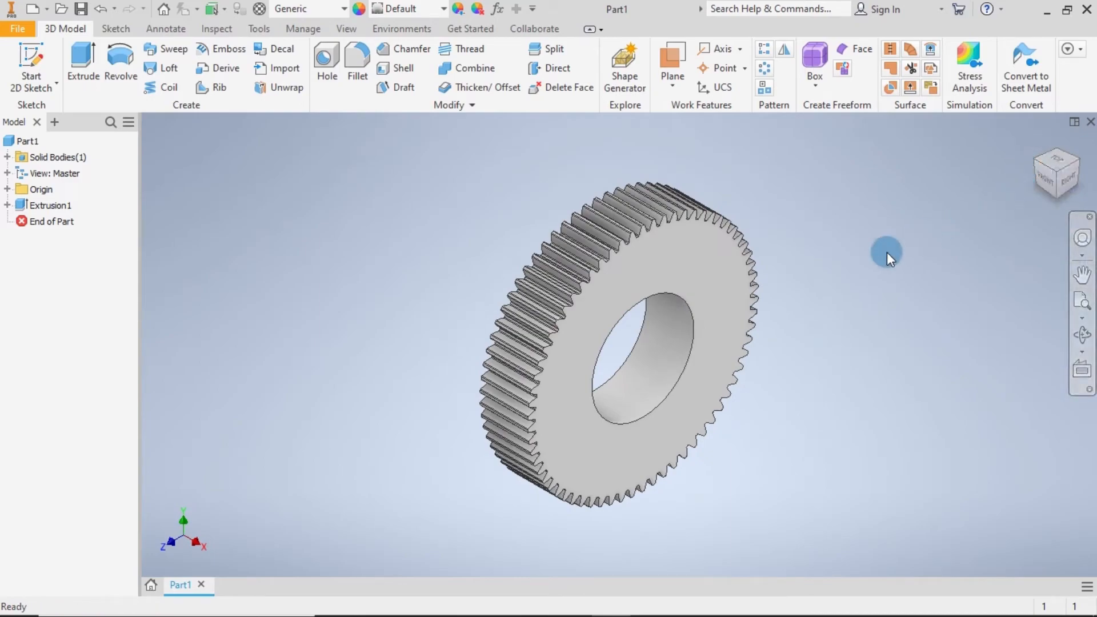
left_click(687, 265)
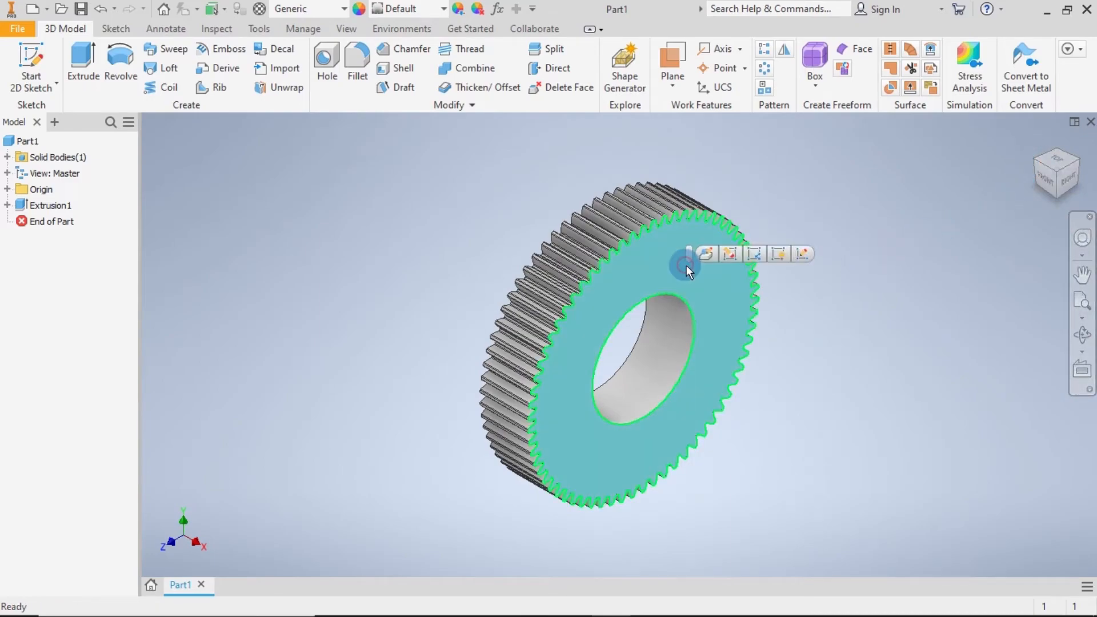
left_click(803, 254)
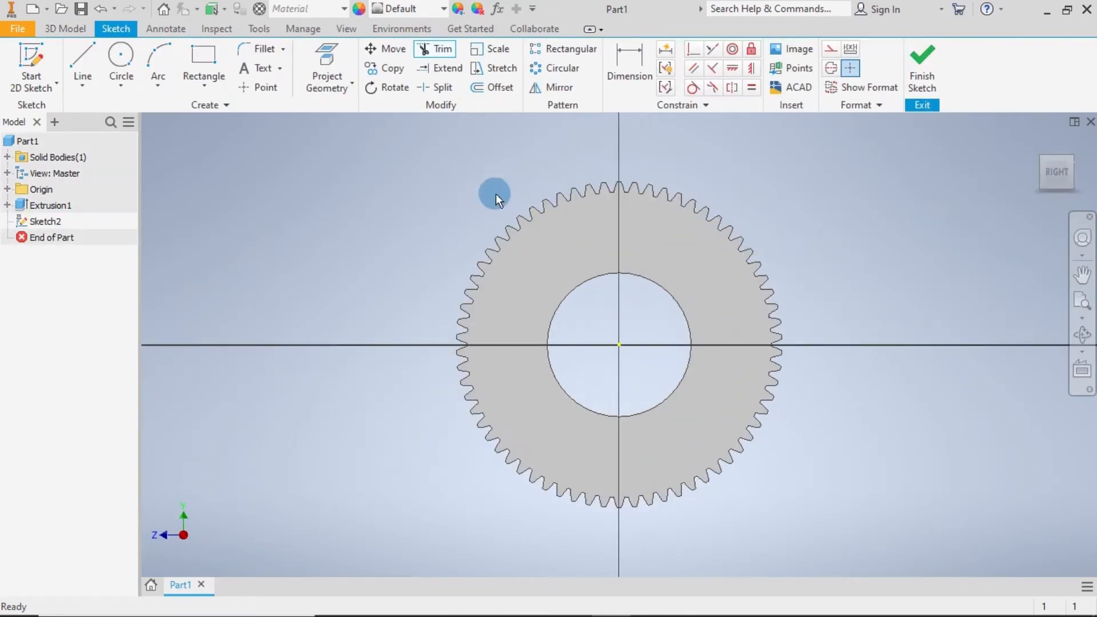
left_click(120, 55)
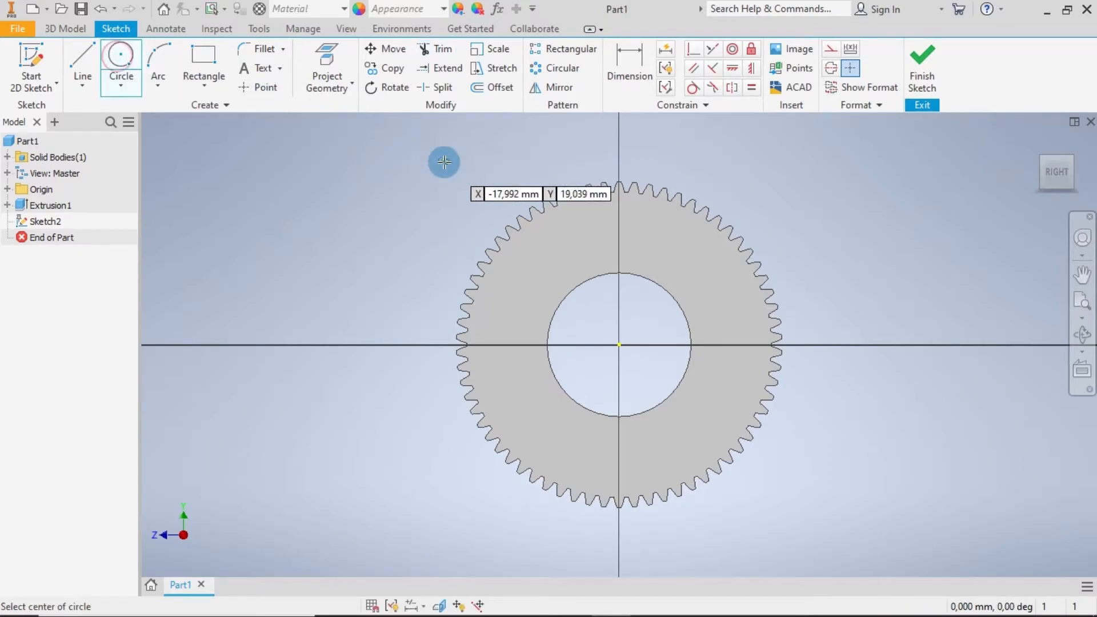
left_click(617, 344)
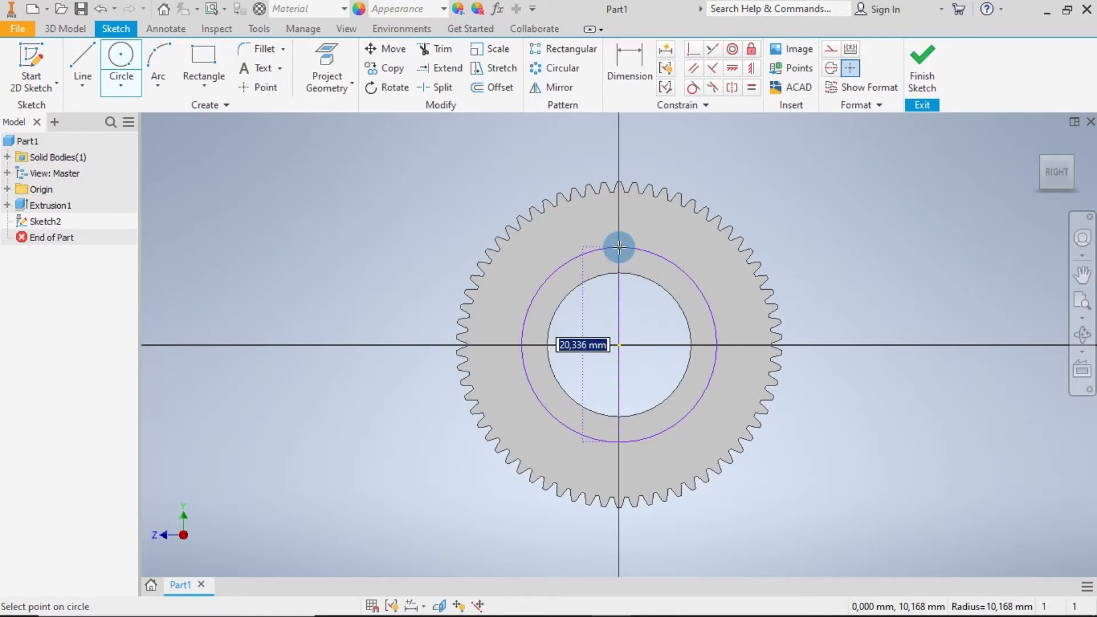
type("2")
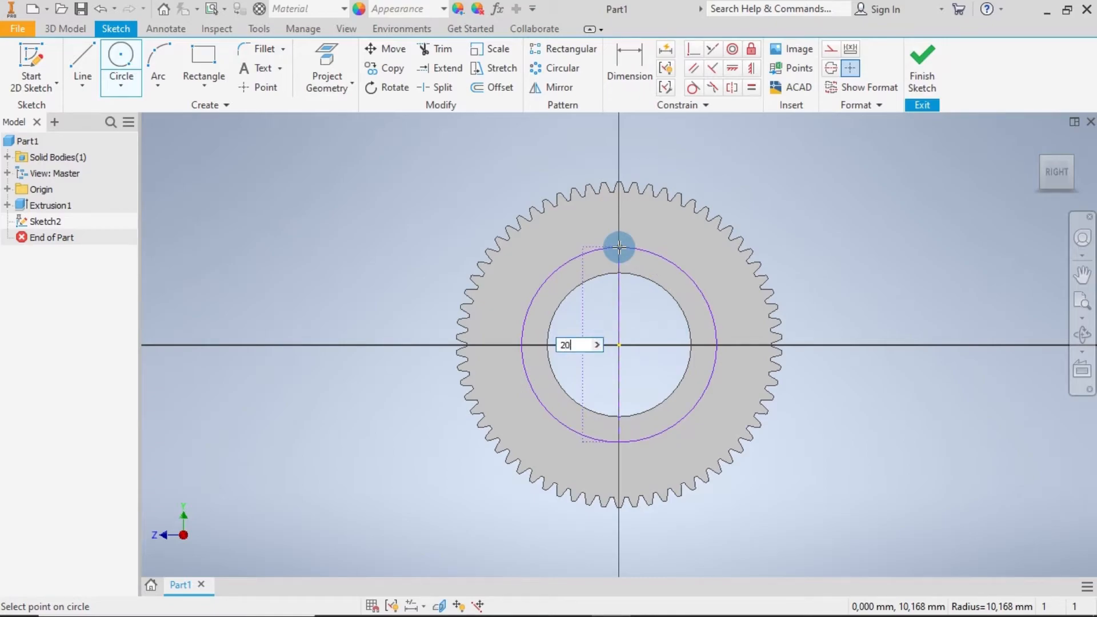
type("000")
key("Return")
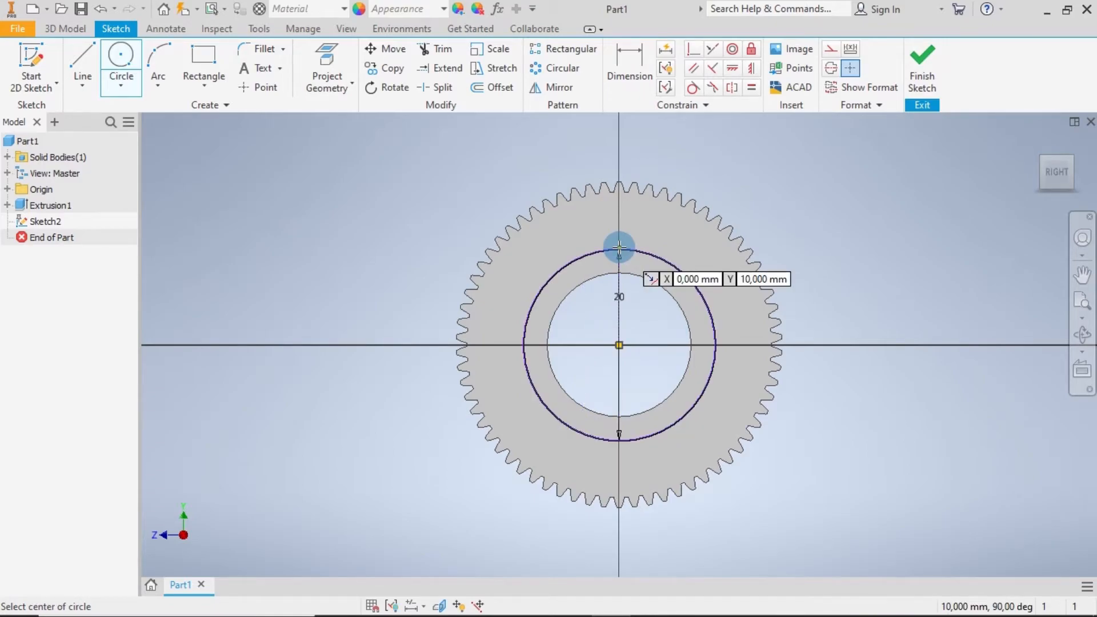
left_click(337, 63)
left_click(657, 283)
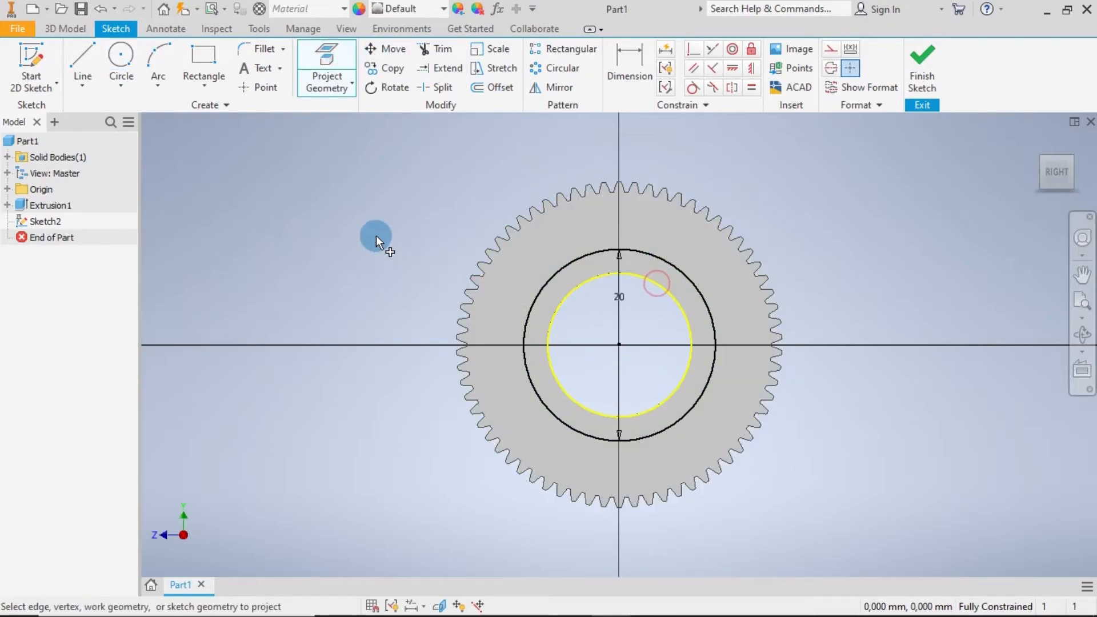
- Extrude the ring between the 20 mm circle and the bore outward by 2 mm, joined to the gear body
left_click(80, 34)
left_click(81, 59)
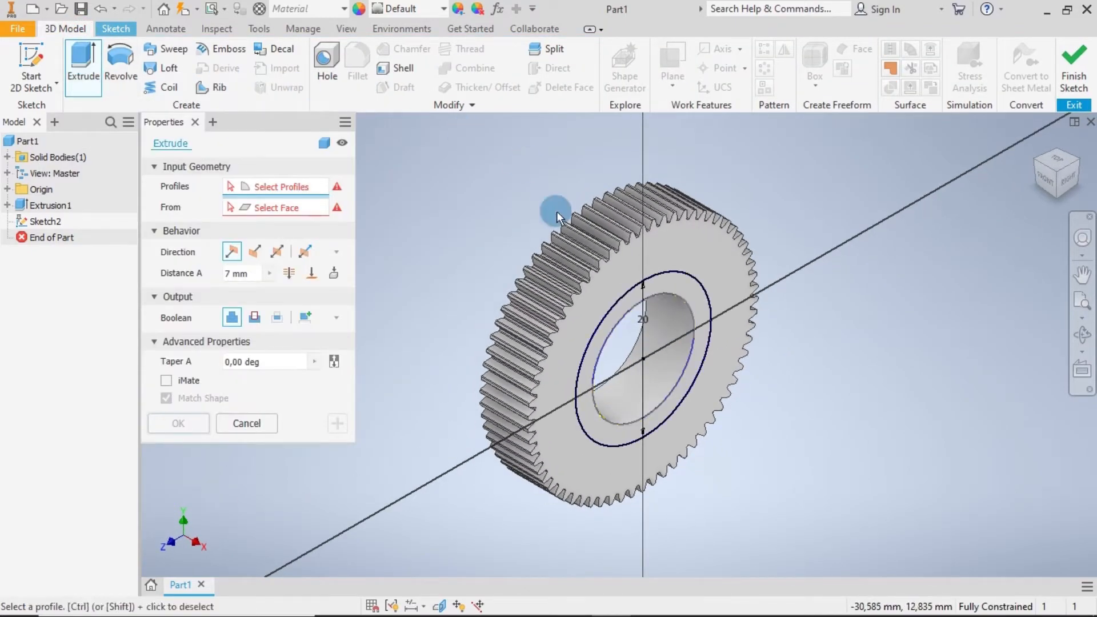
left_click(660, 280)
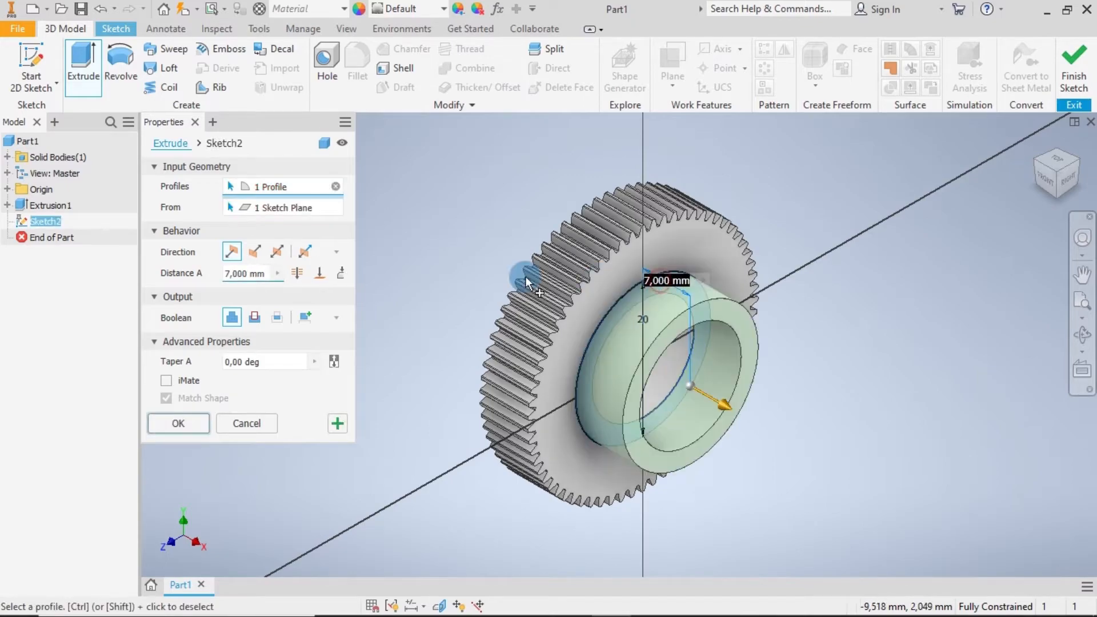
left_click(255, 273)
type("2")
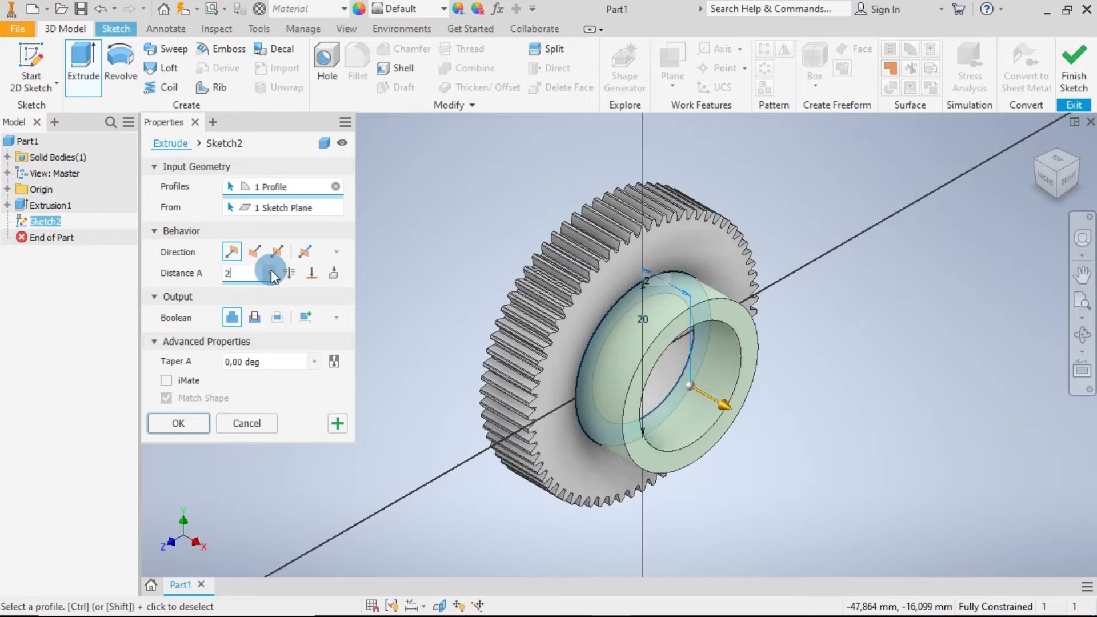
left_click(183, 427)
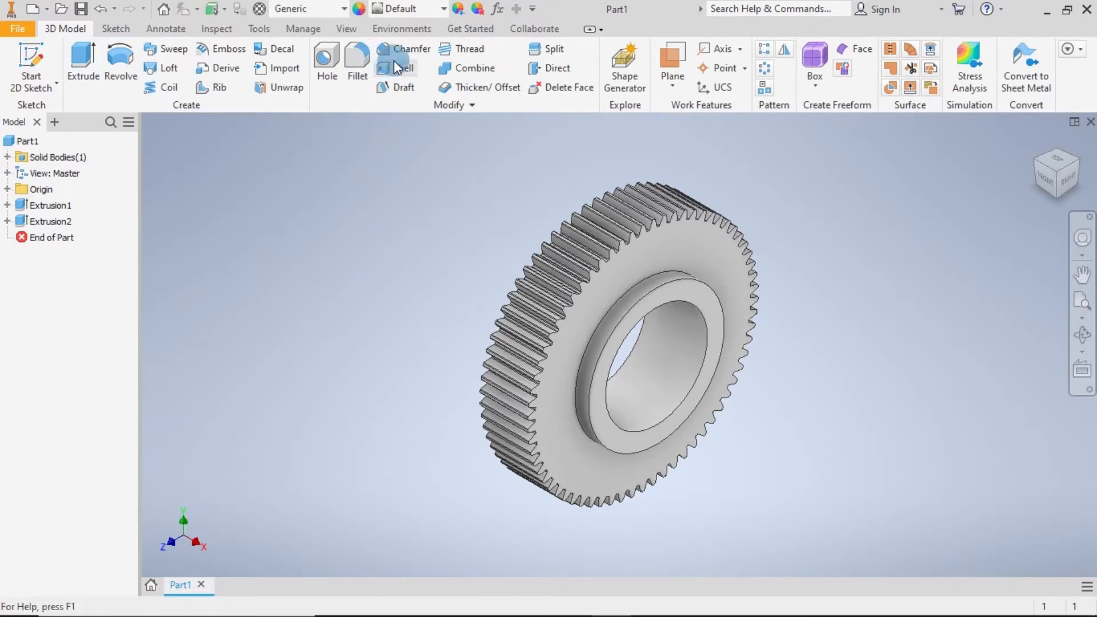
- Chamfer the outer front edge of the raised hub with a distance of 0.5 mm
scroll(680, 288, "down", 5)
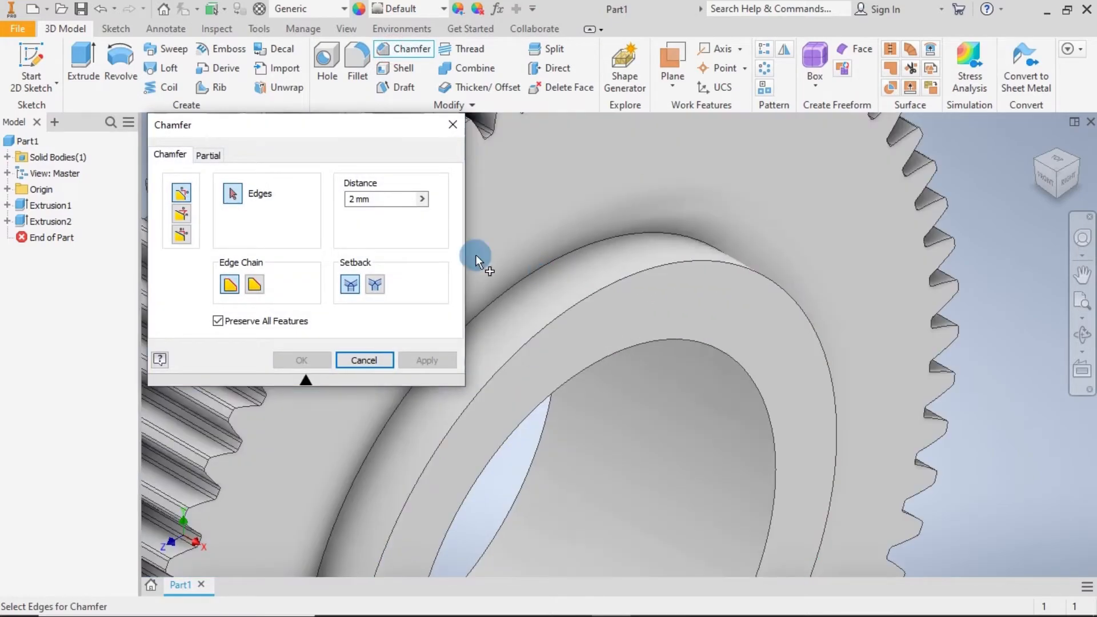
left_click_drag(373, 197, 330, 198)
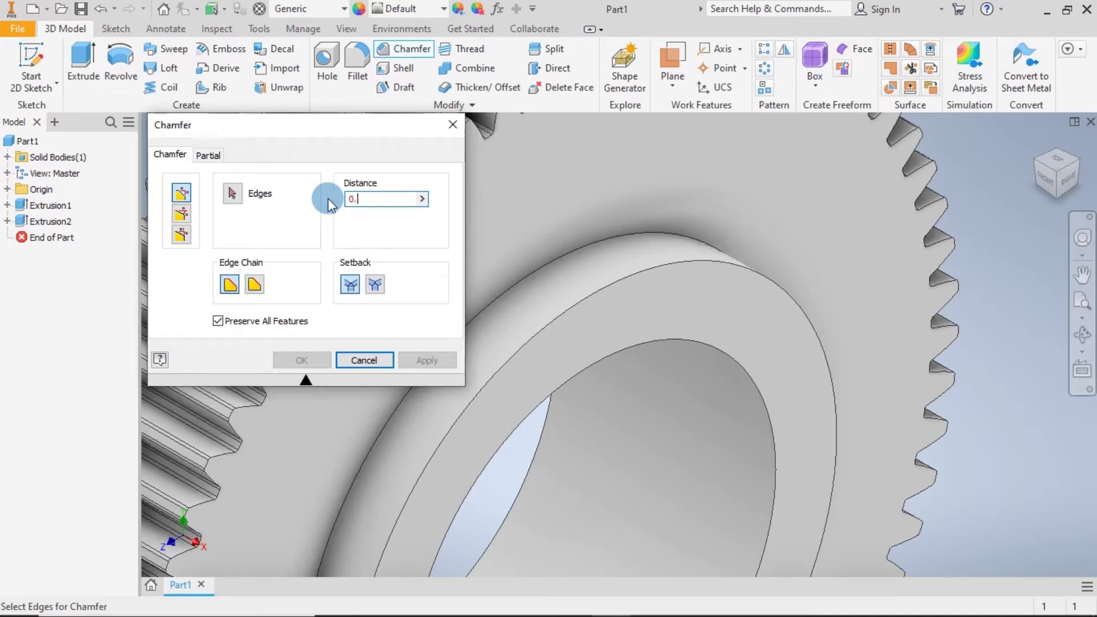
type("0.5")
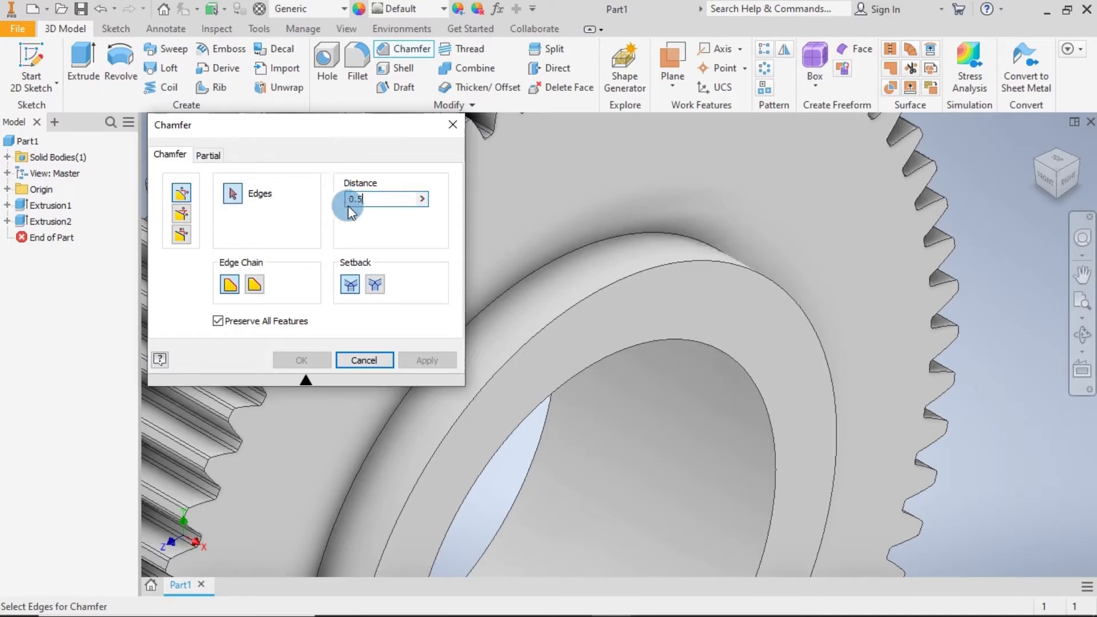
left_click(574, 308)
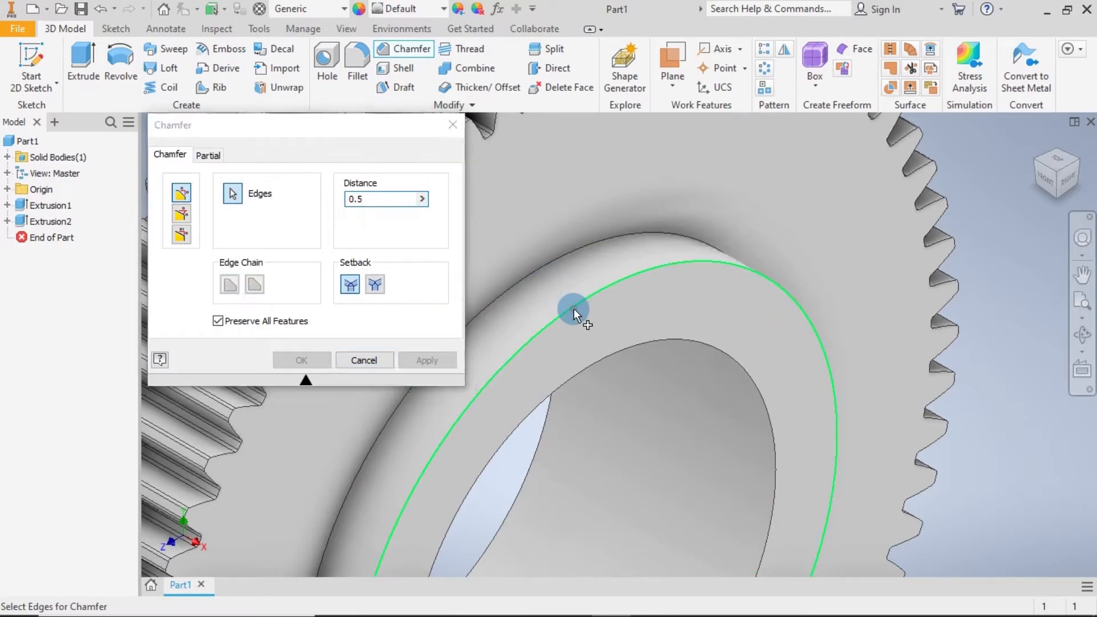
left_click(303, 359)
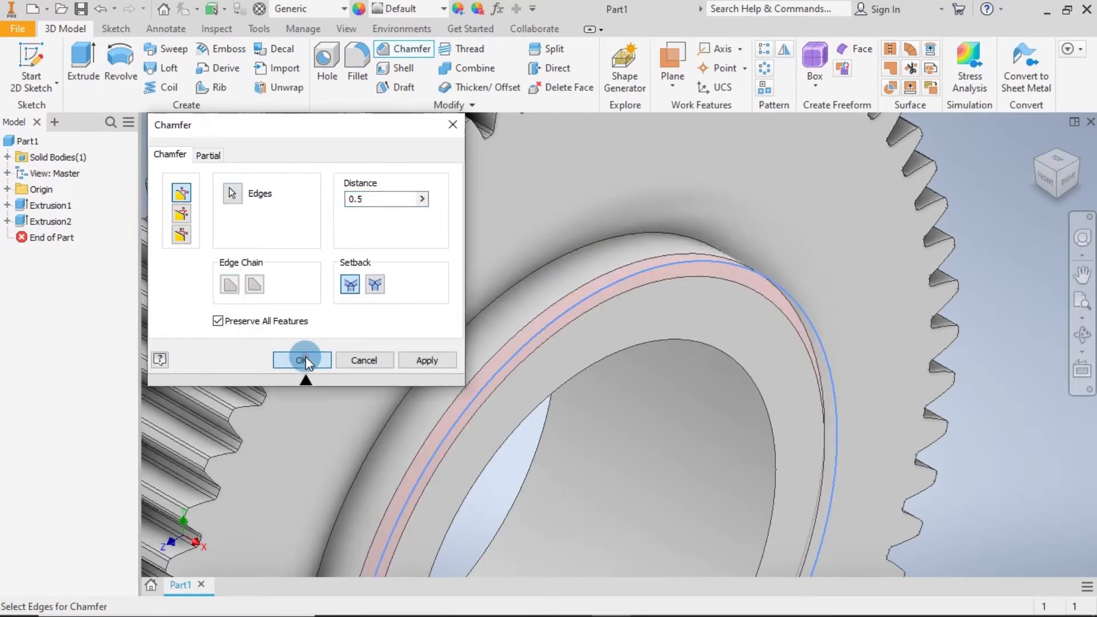
- Fillet the raised hub's two chamfer edges and the front bore edge with a 0.1 mm radius
scroll(305, 357, "down", 3)
scroll(670, 305, "down", 5)
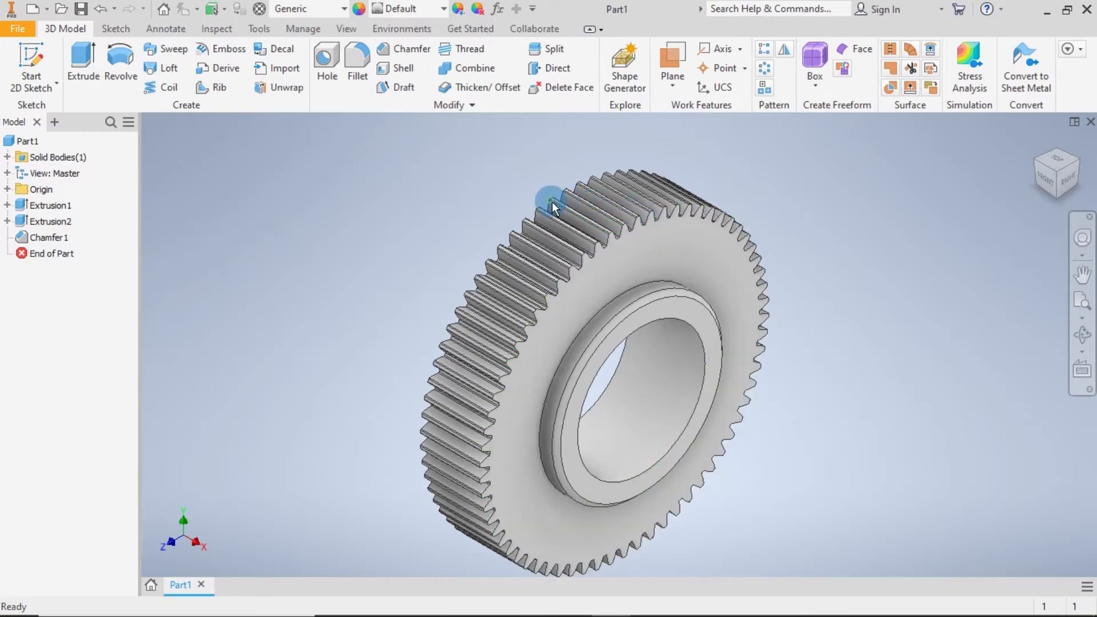
left_click(354, 59)
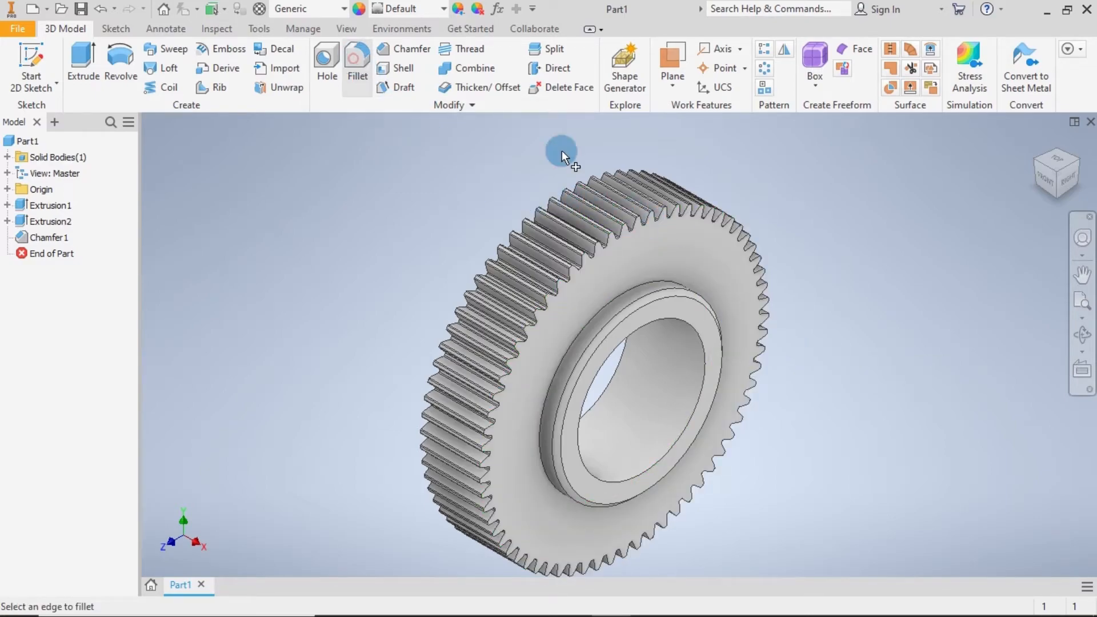
scroll(687, 282, "up", 5)
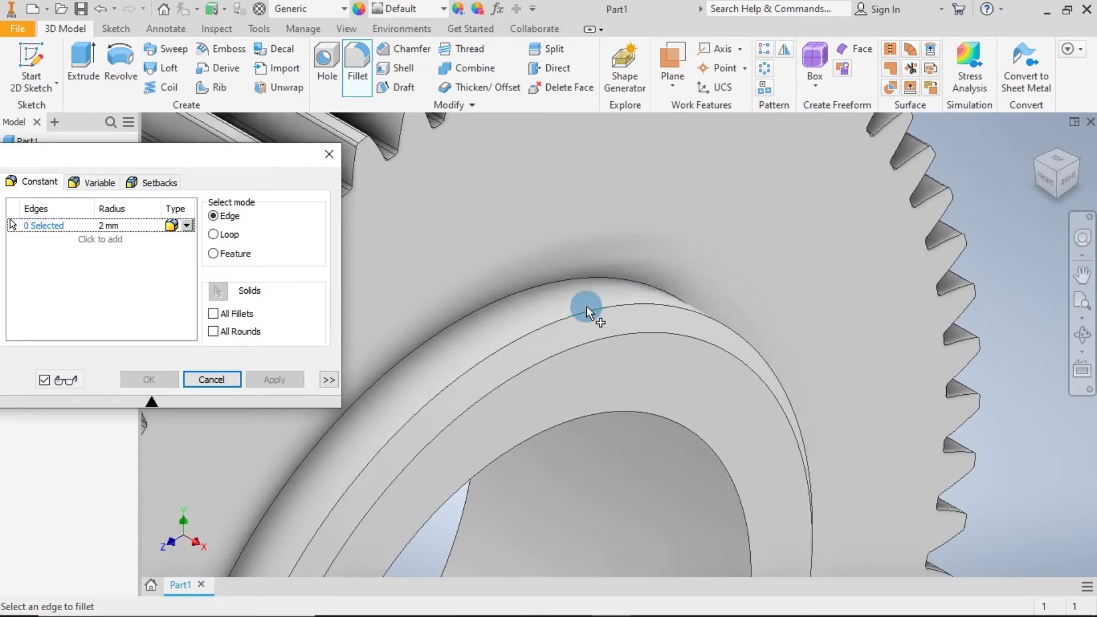
left_click(108, 226)
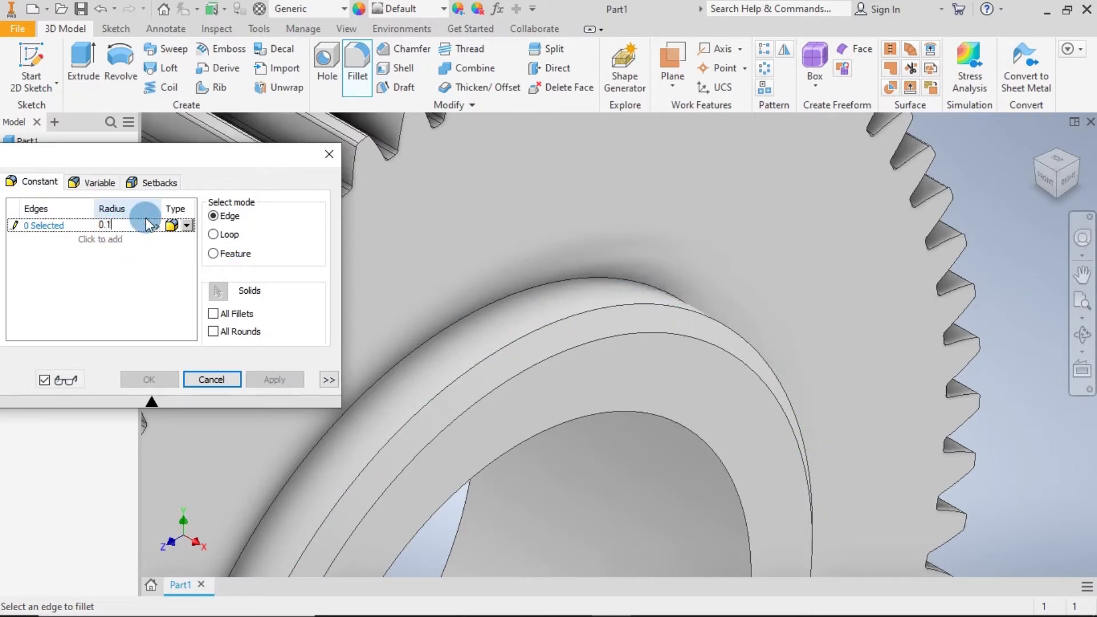
left_click(146, 256)
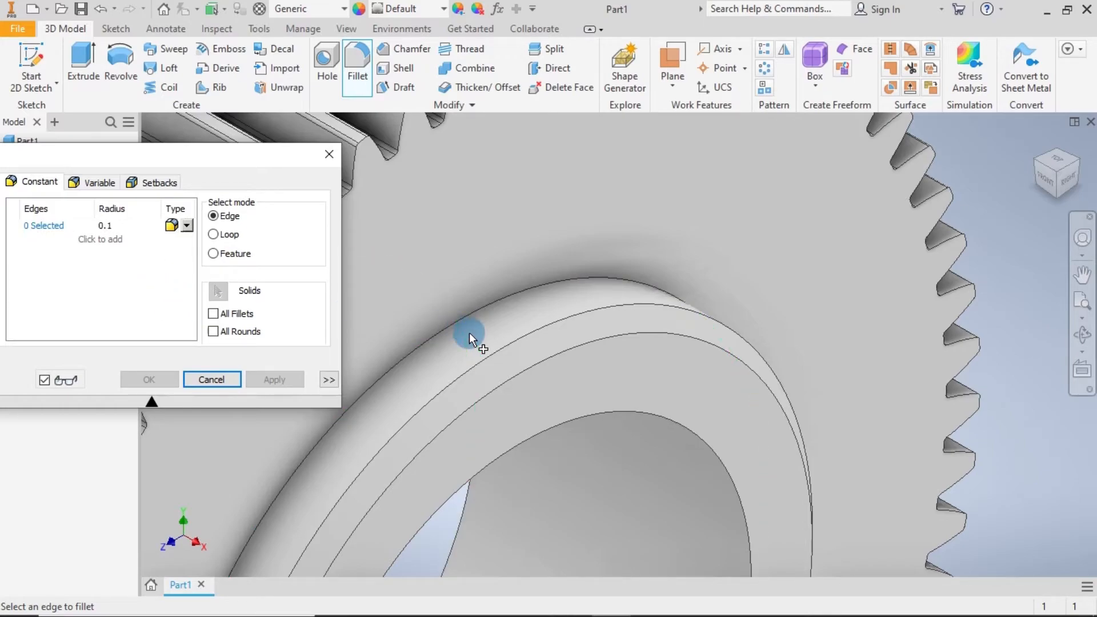
left_click(502, 347)
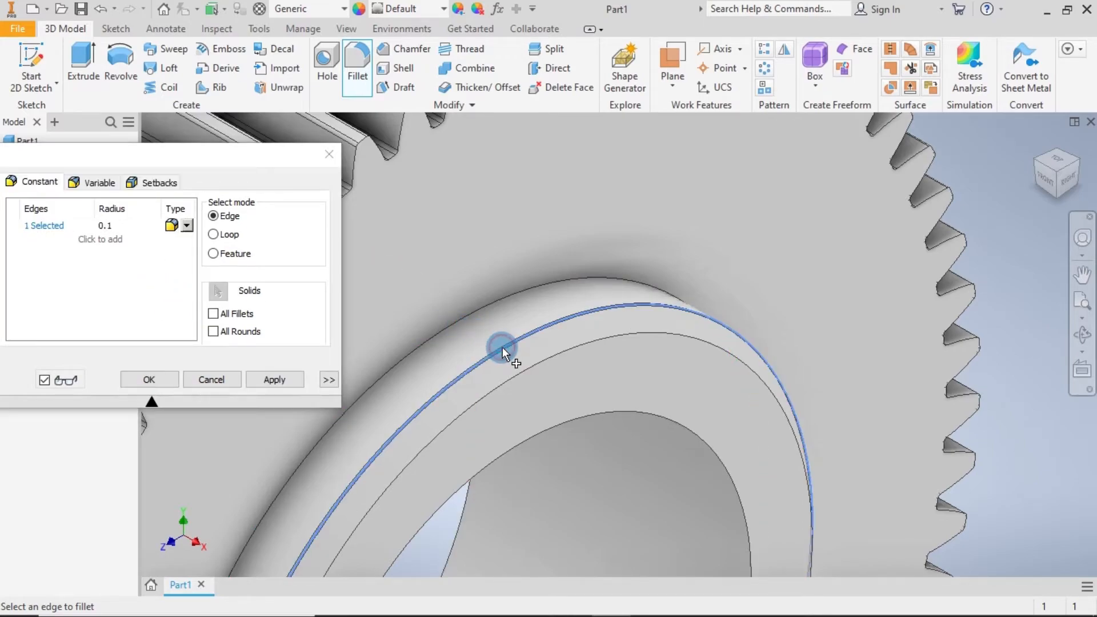
left_click(530, 371)
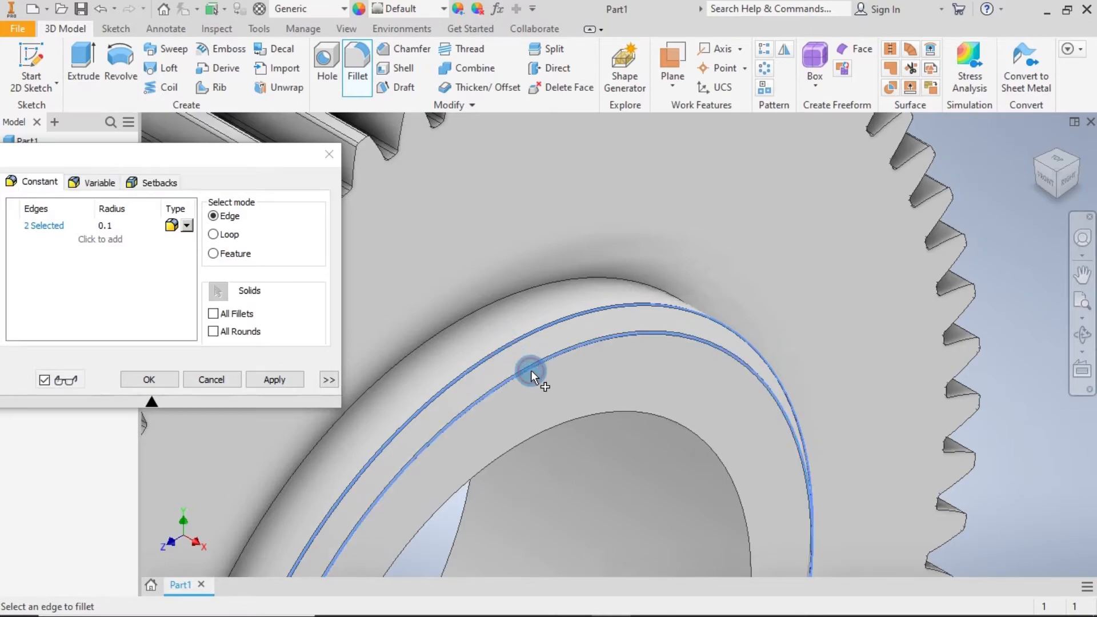
left_click(581, 417)
scroll(590, 432, "down", 5)
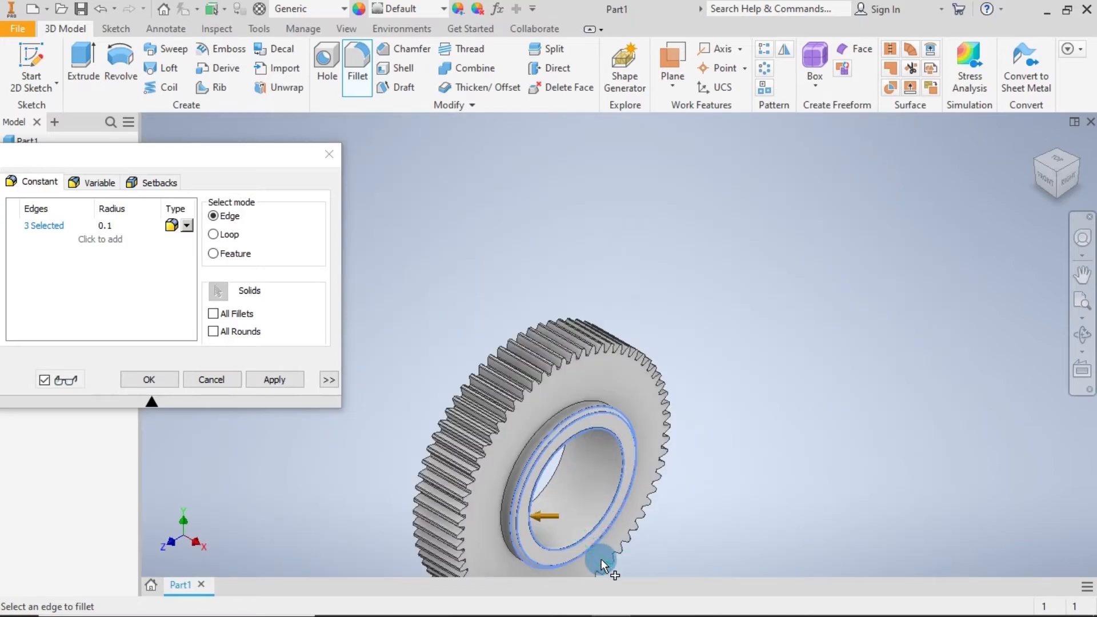
scroll(600, 560, "up", 4)
scroll(596, 548, "down", 3)
left_click(163, 381)
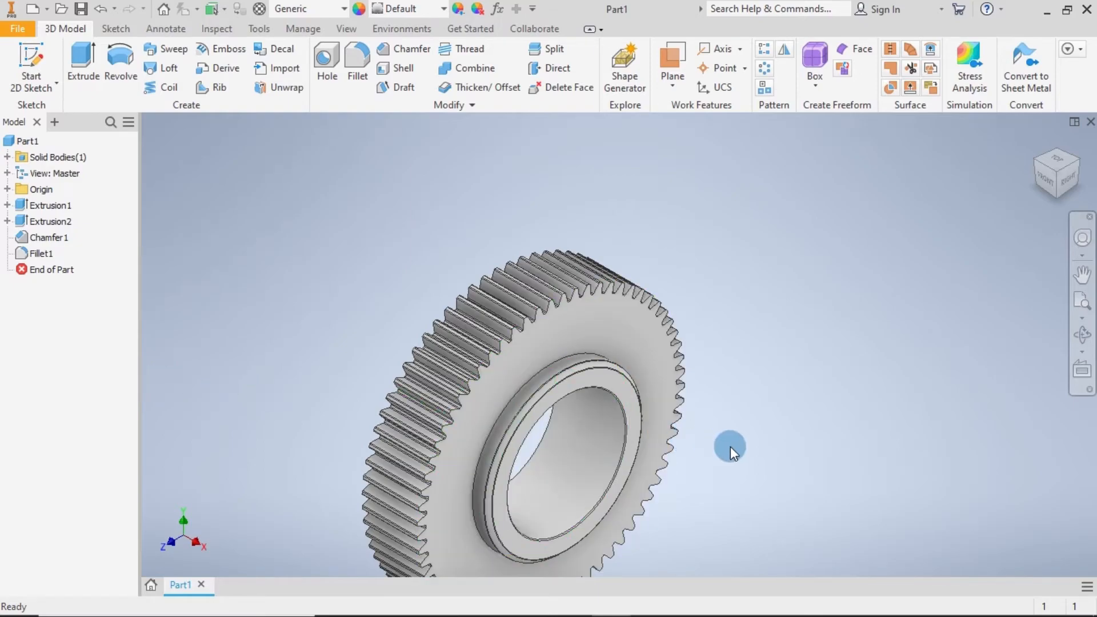
- Start a new sketch on the flat front face of the raised hub ring
middle_click_drag(730, 447, 734, 348)
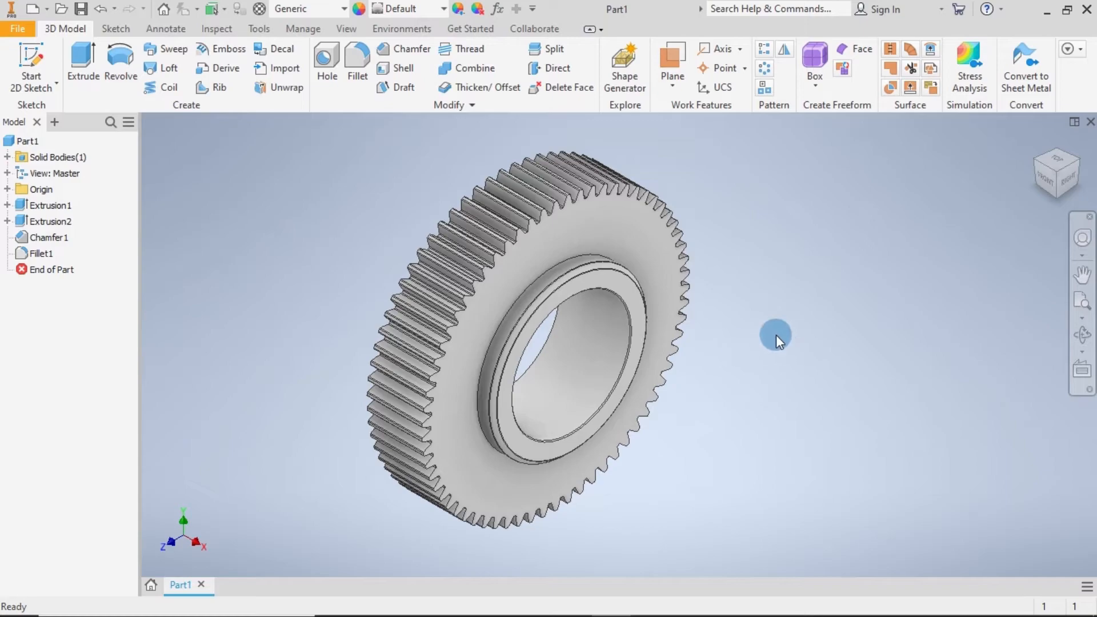
left_click(622, 286)
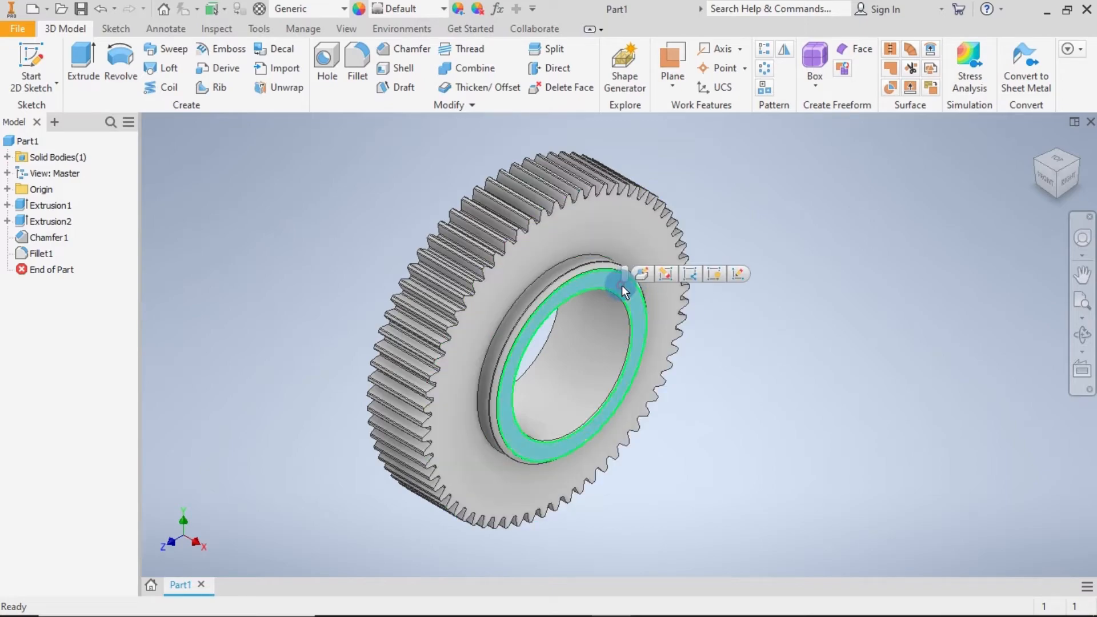
left_click(735, 270)
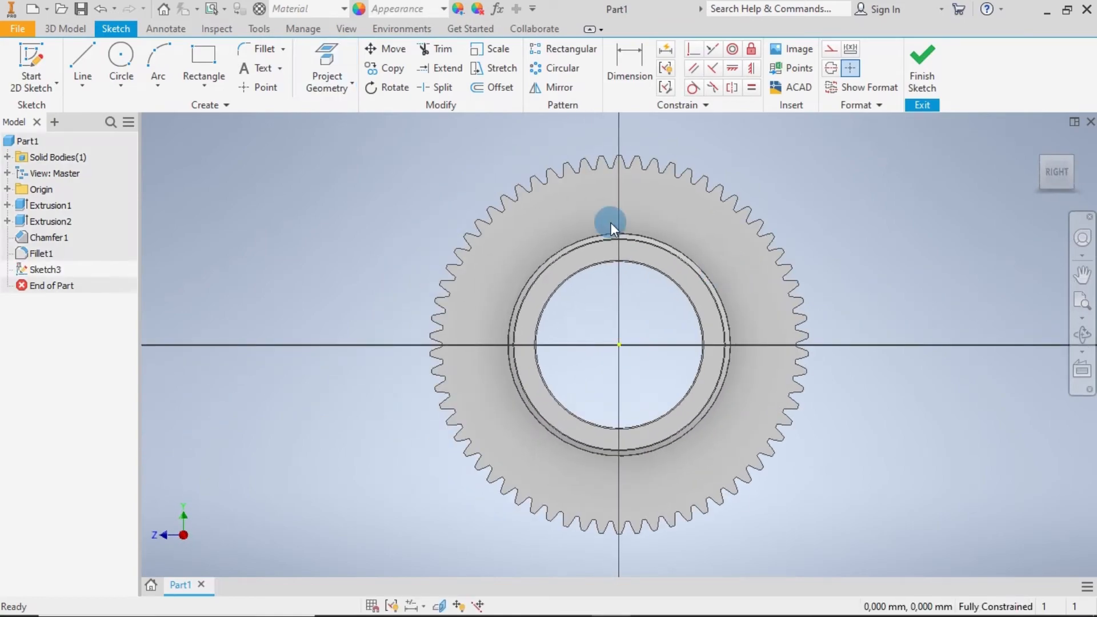
left_click(221, 88)
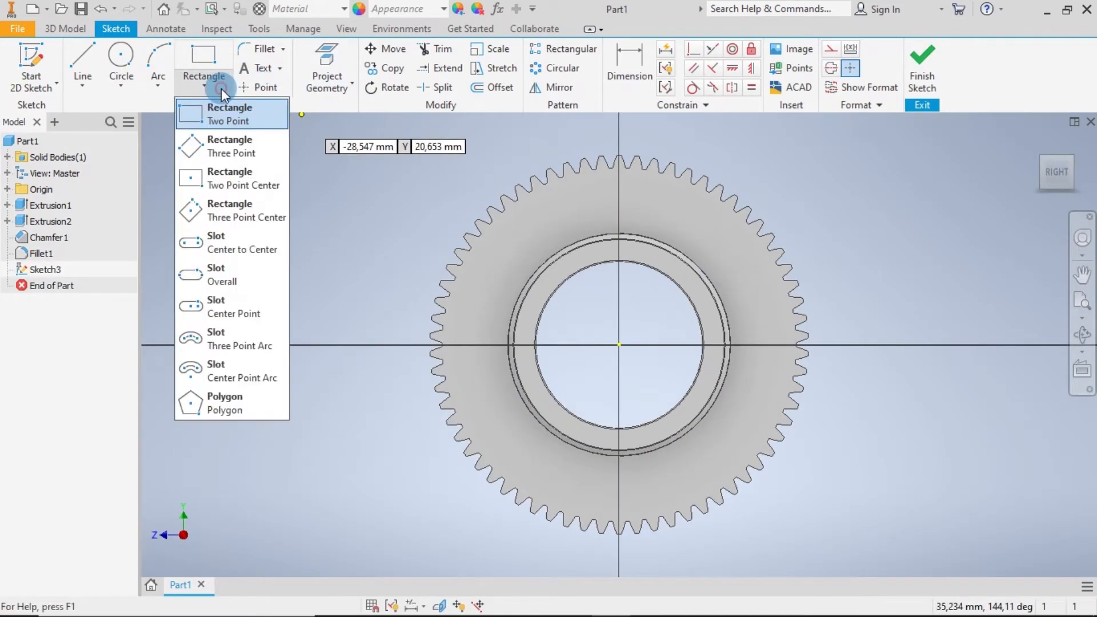
left_click(222, 170)
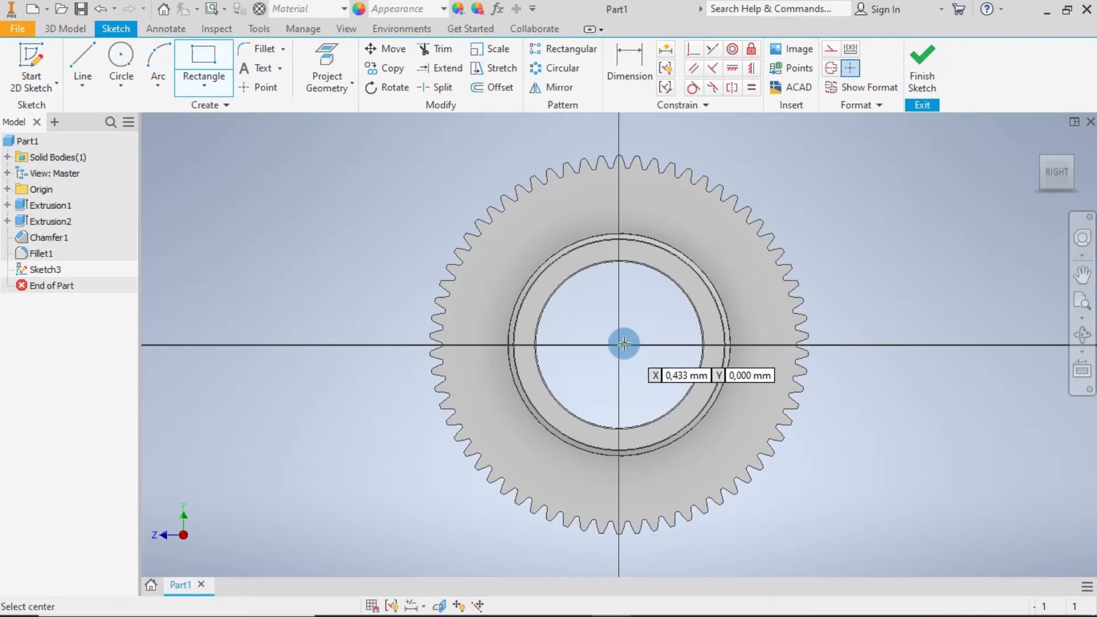
left_click(624, 343)
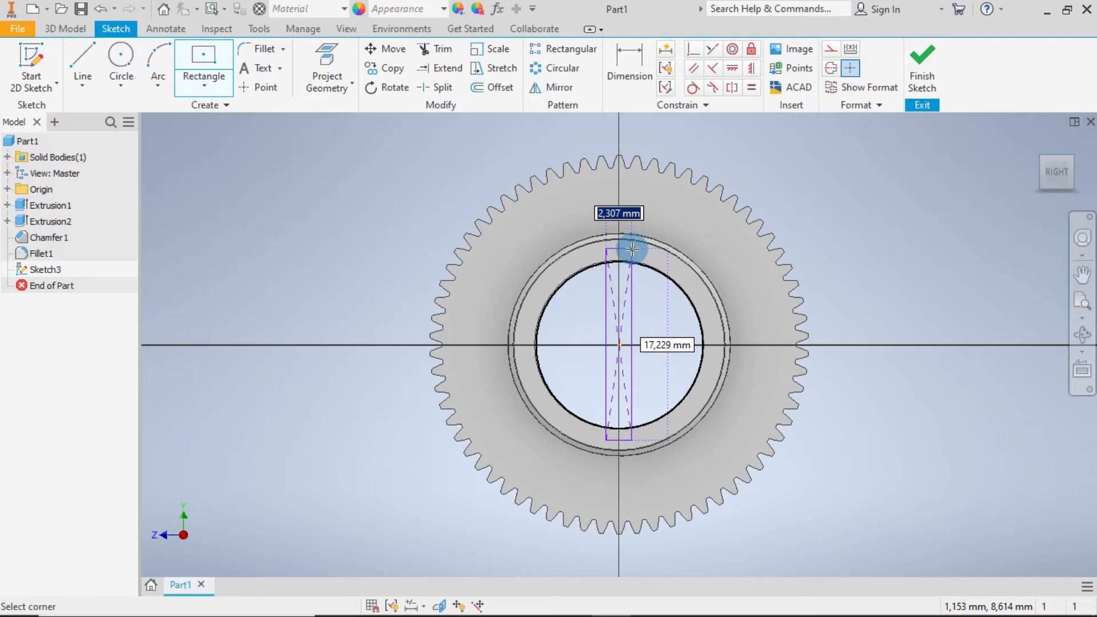
key("Escape")
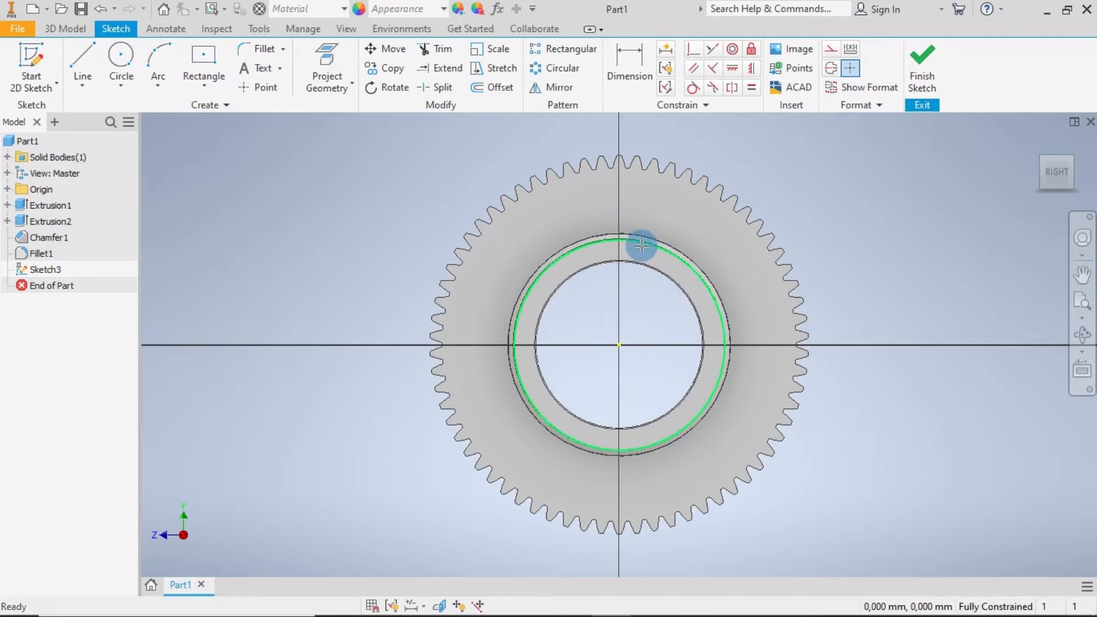
- Sketch a three-point rectangle about 1.4 mm wide and 8.5 mm high, from the horizontal axis across the origin up into the hub ring
left_click(198, 77)
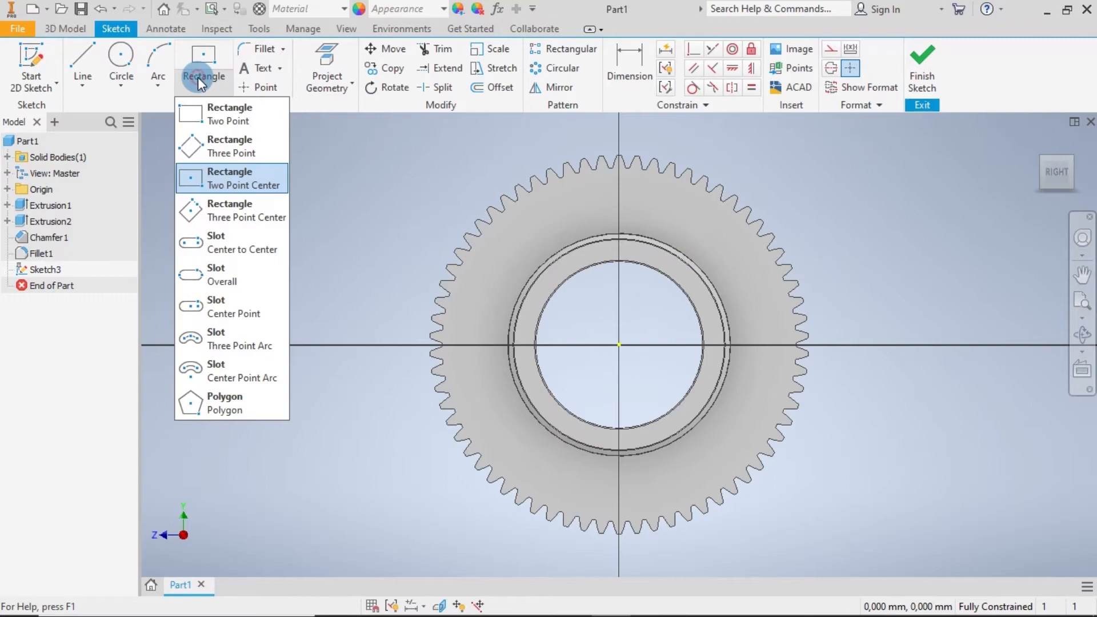
left_click(194, 148)
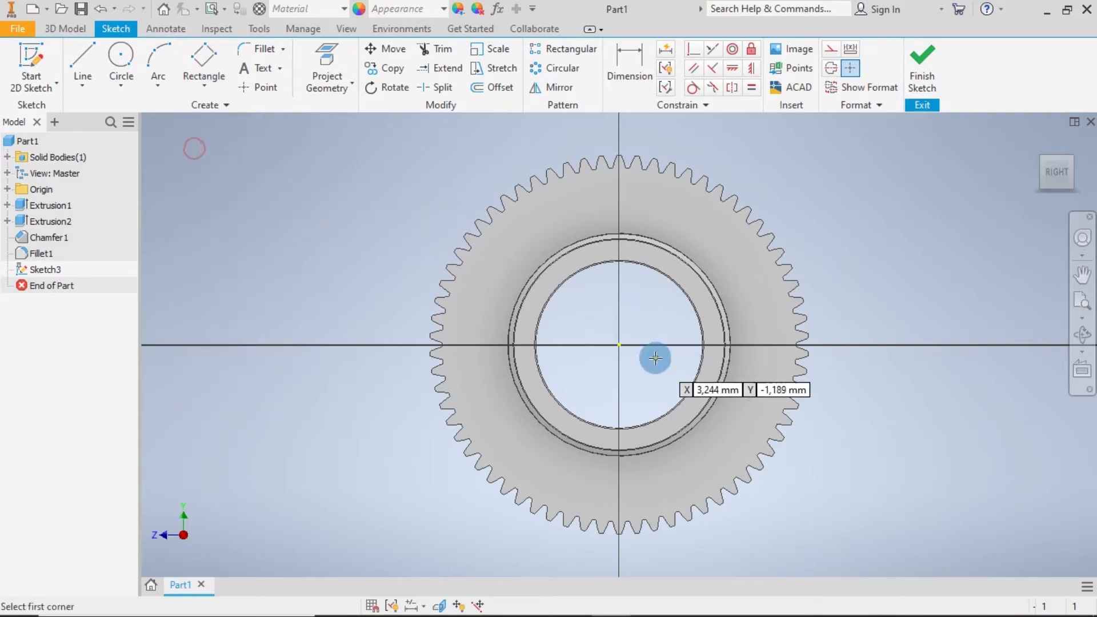
left_click(621, 344)
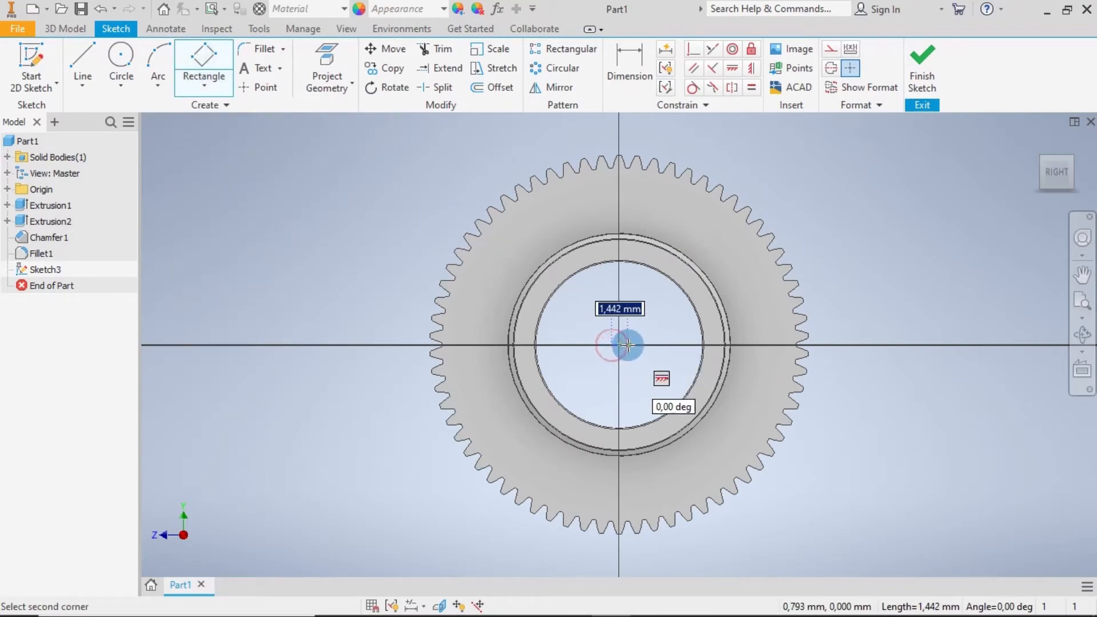
left_click(627, 345)
left_click(628, 250)
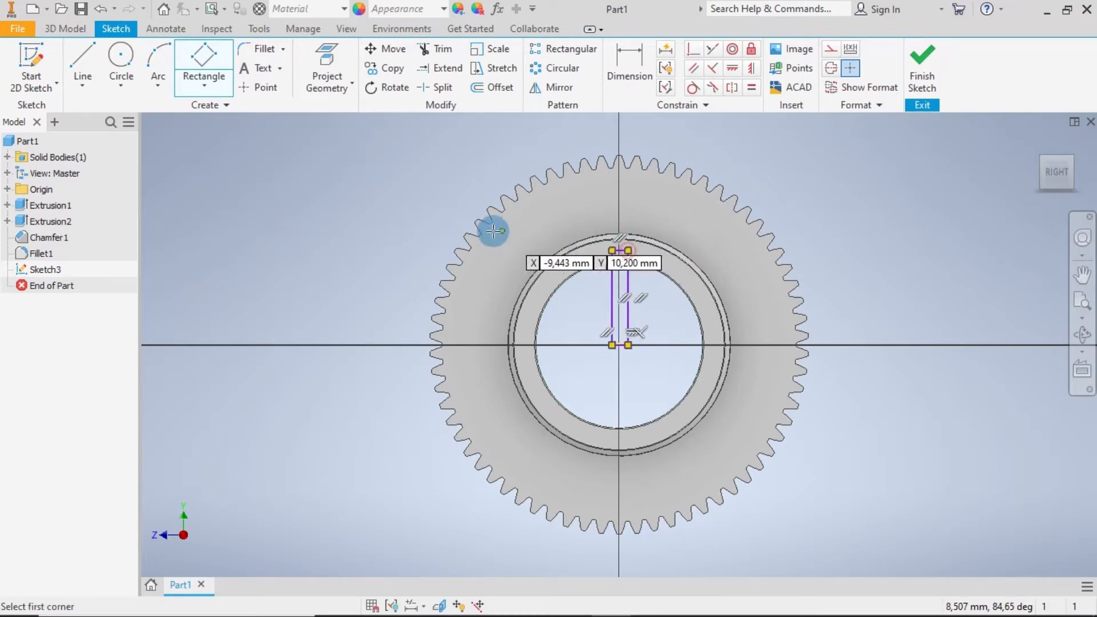
- Dimension the distance from the origin to the rectangle's upper edge as 9 mm
left_click(635, 63)
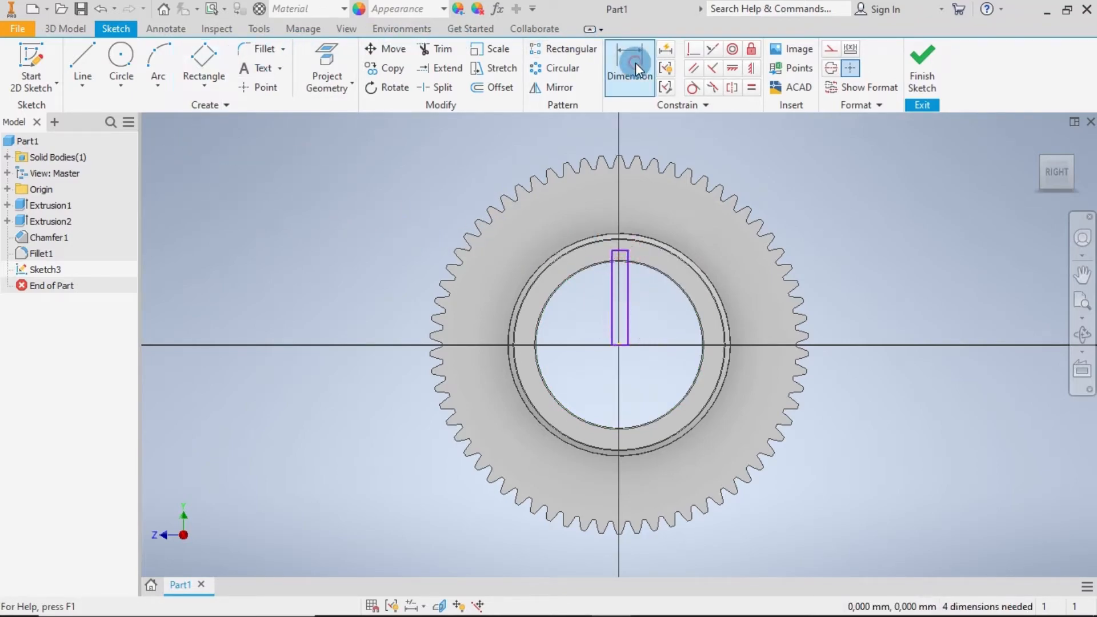
left_click(622, 344)
left_click(623, 251)
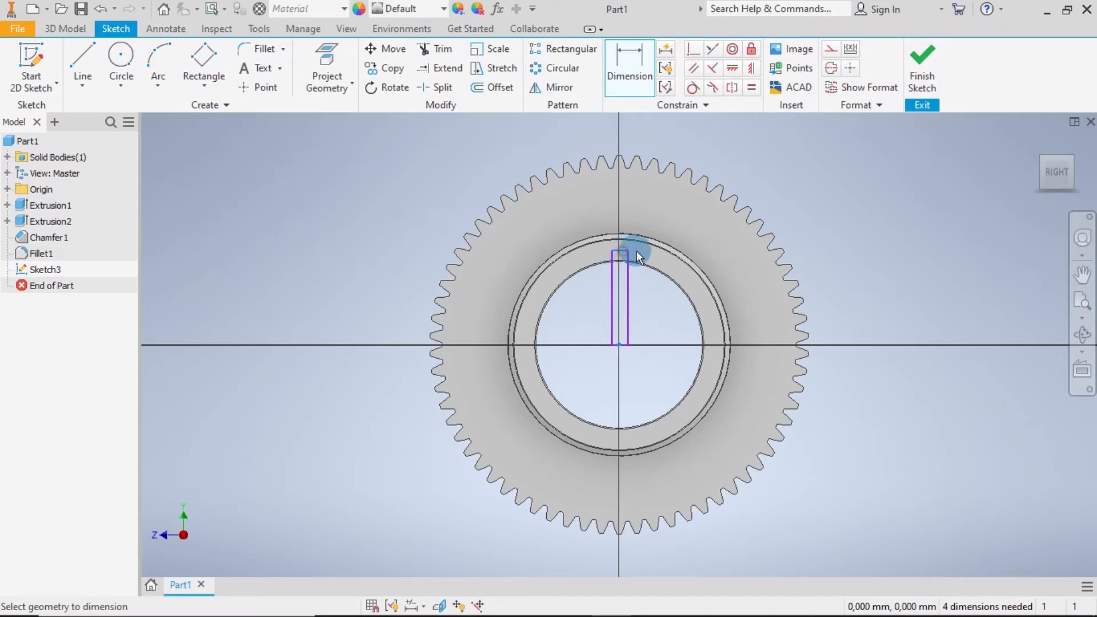
left_click(839, 295)
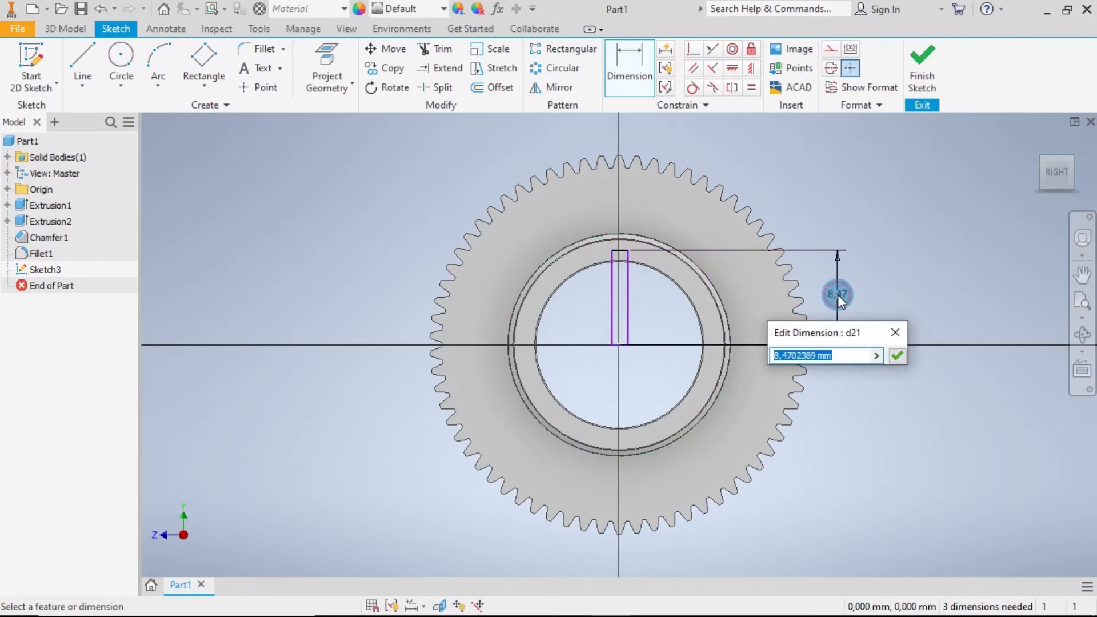
type("9.")
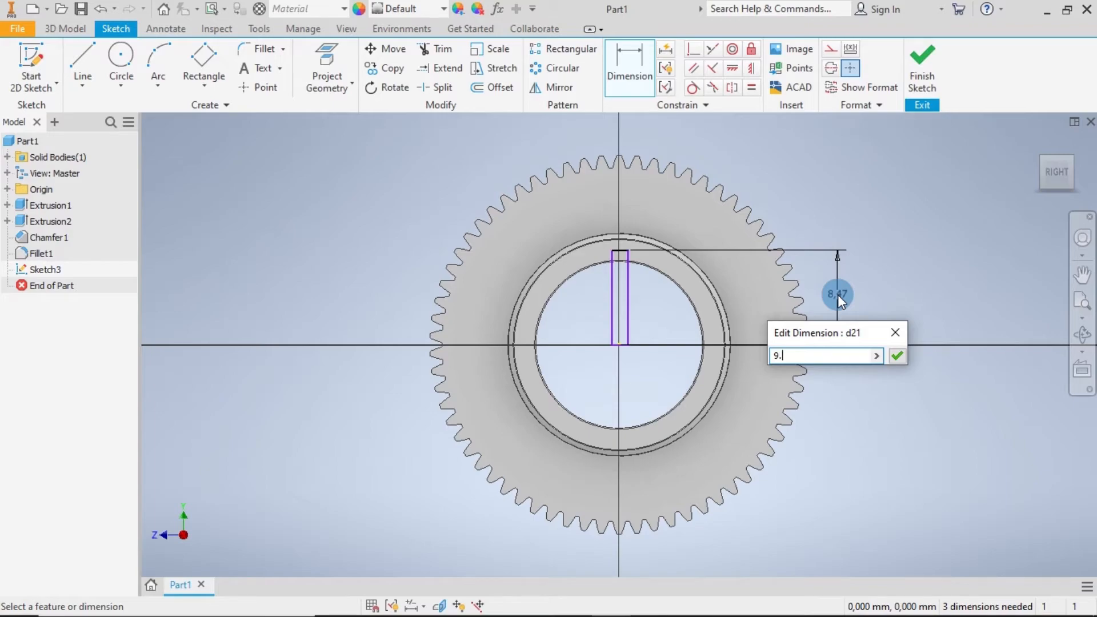
key("Return")
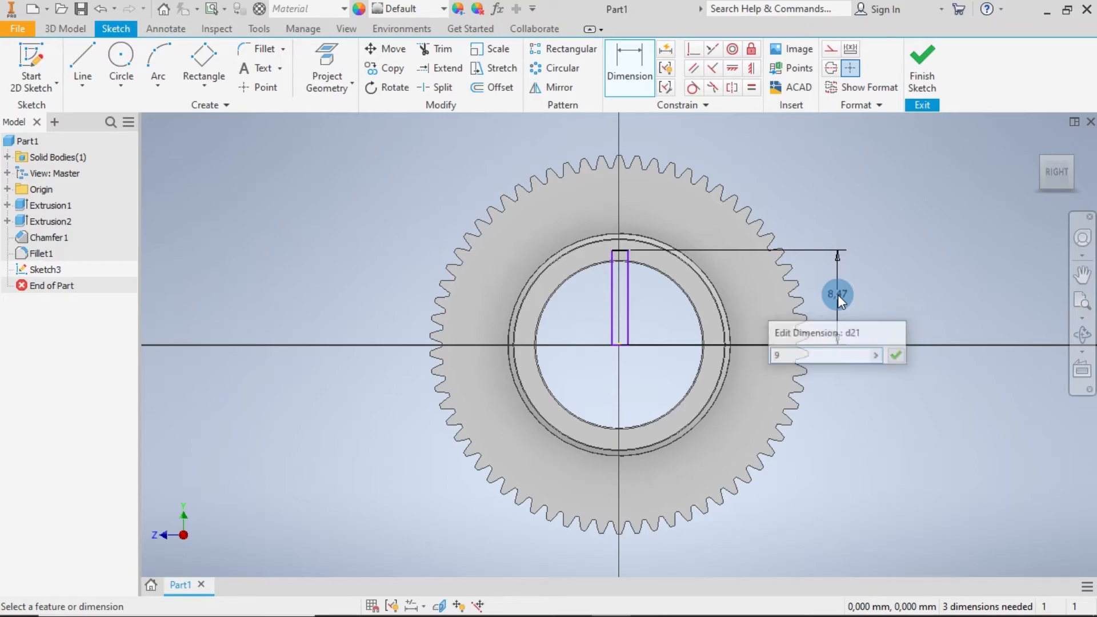
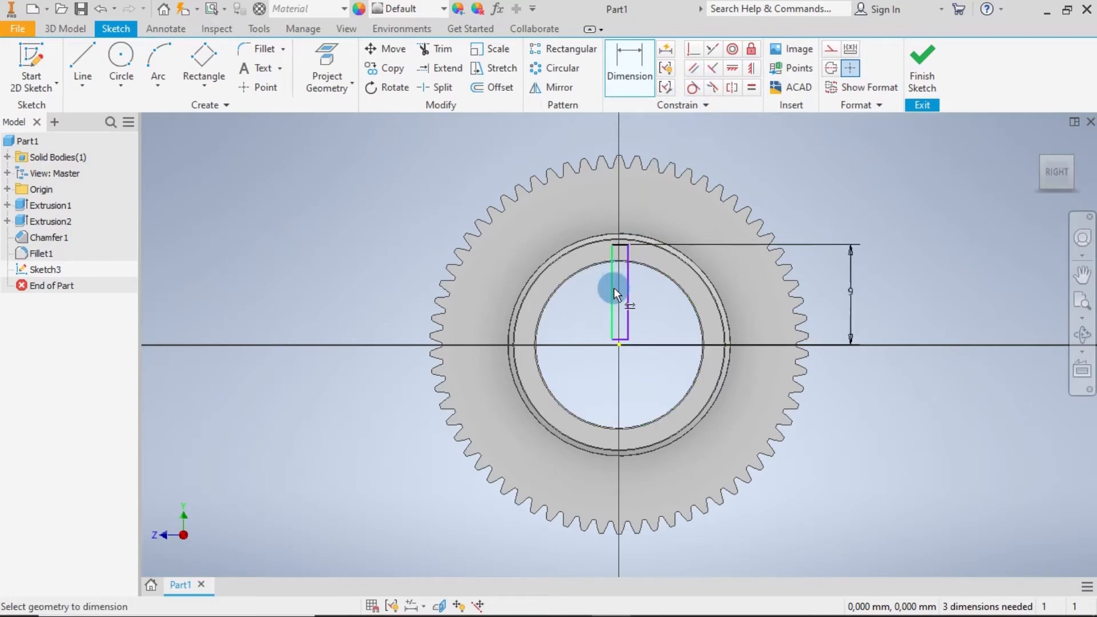
- Dimension the rectangle's lower edge to set its width to 3 mm
scroll(619, 340, "down", 5)
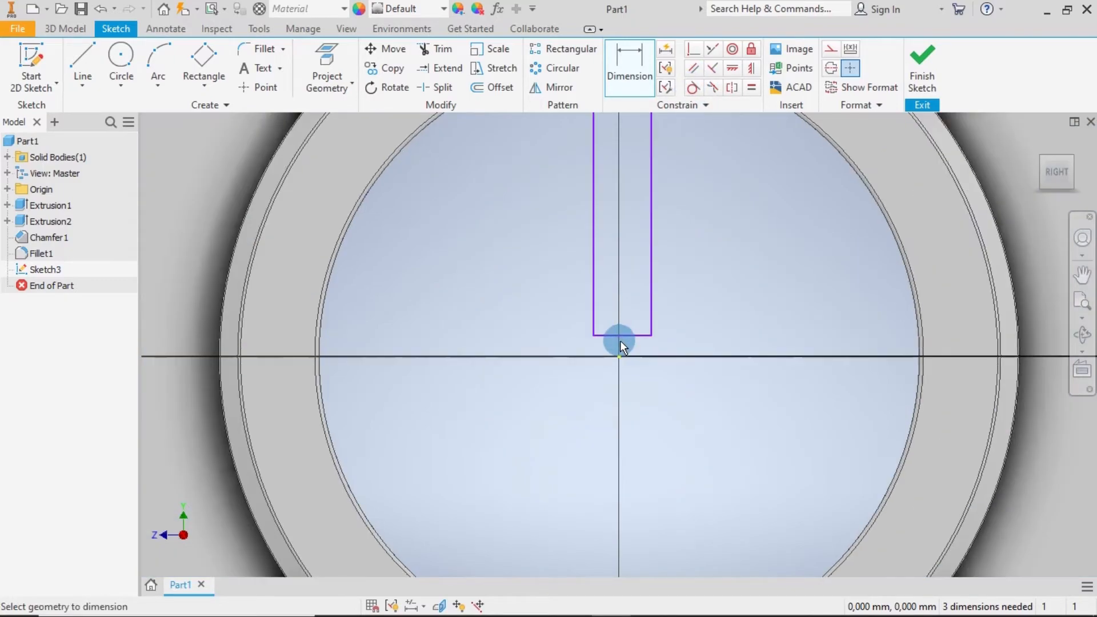
left_click(627, 335)
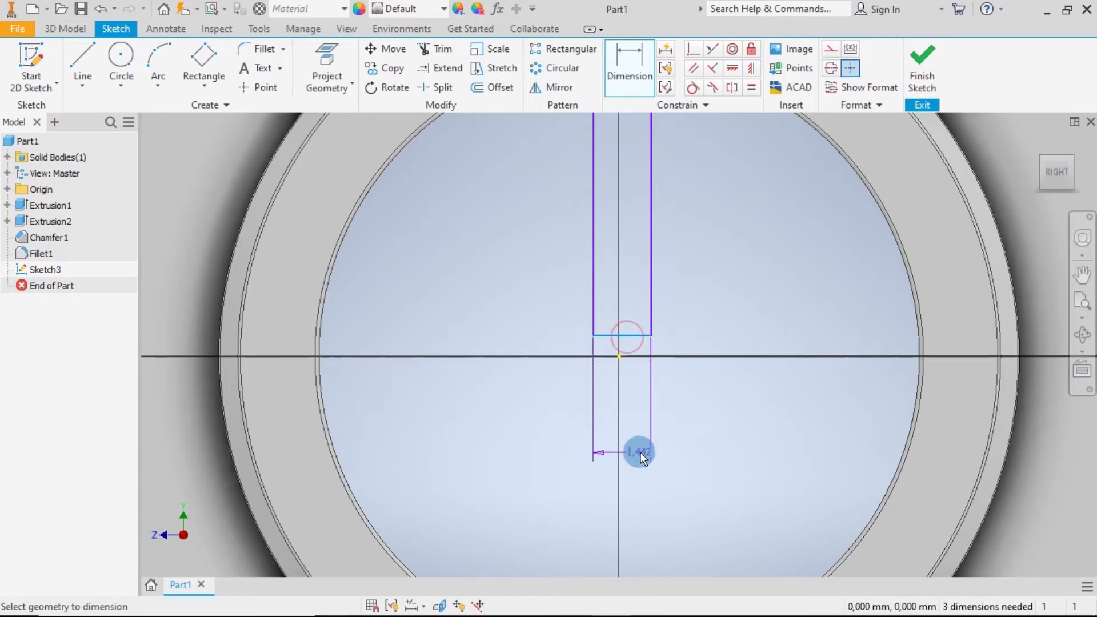
left_click(638, 452)
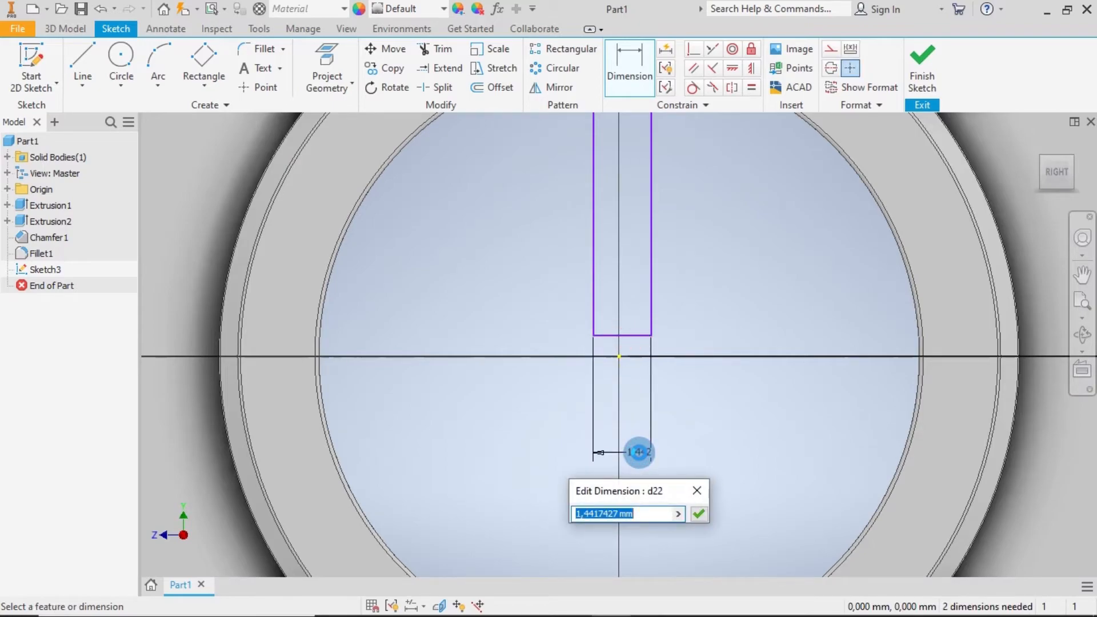
type("3")
key("Return")
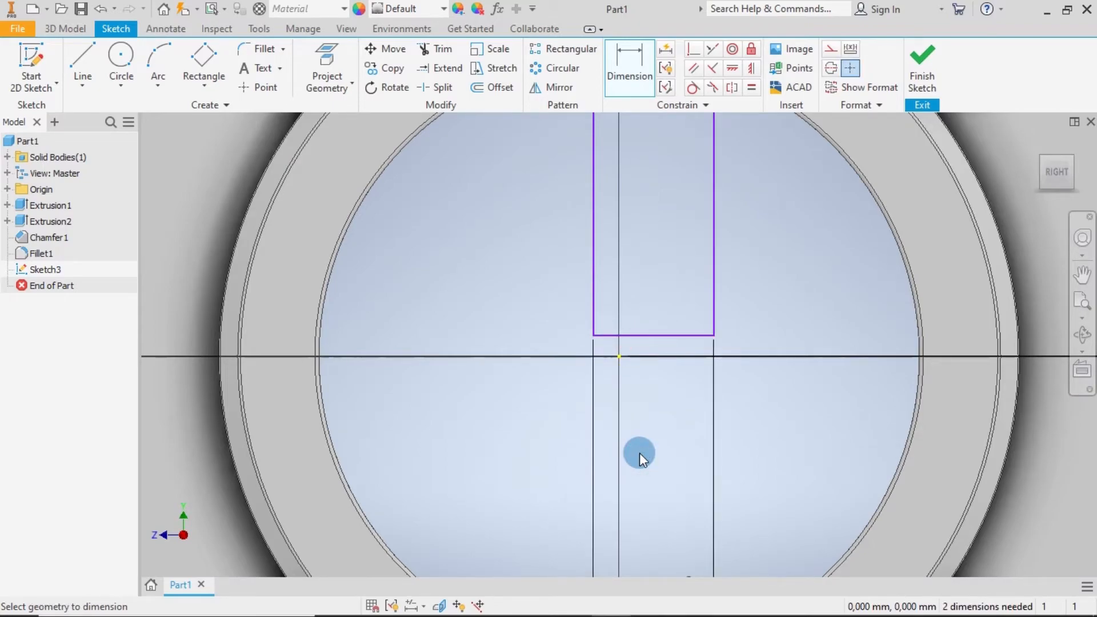
- Constrain the midpoint of the rectangle's lower edge coincident with the origin
left_click(695, 50)
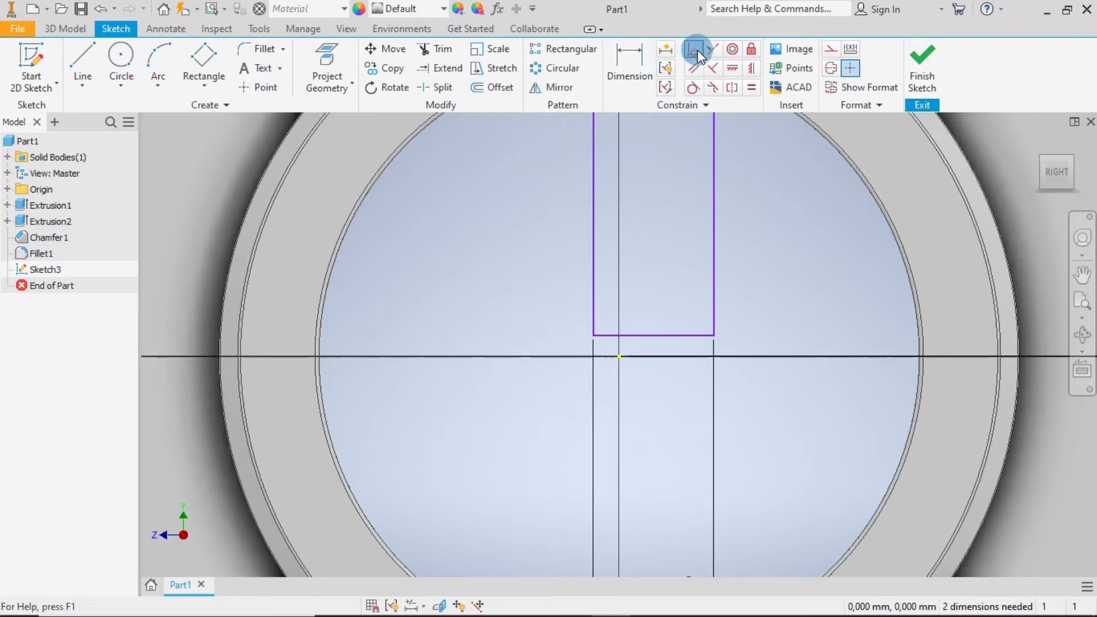
left_click(654, 334)
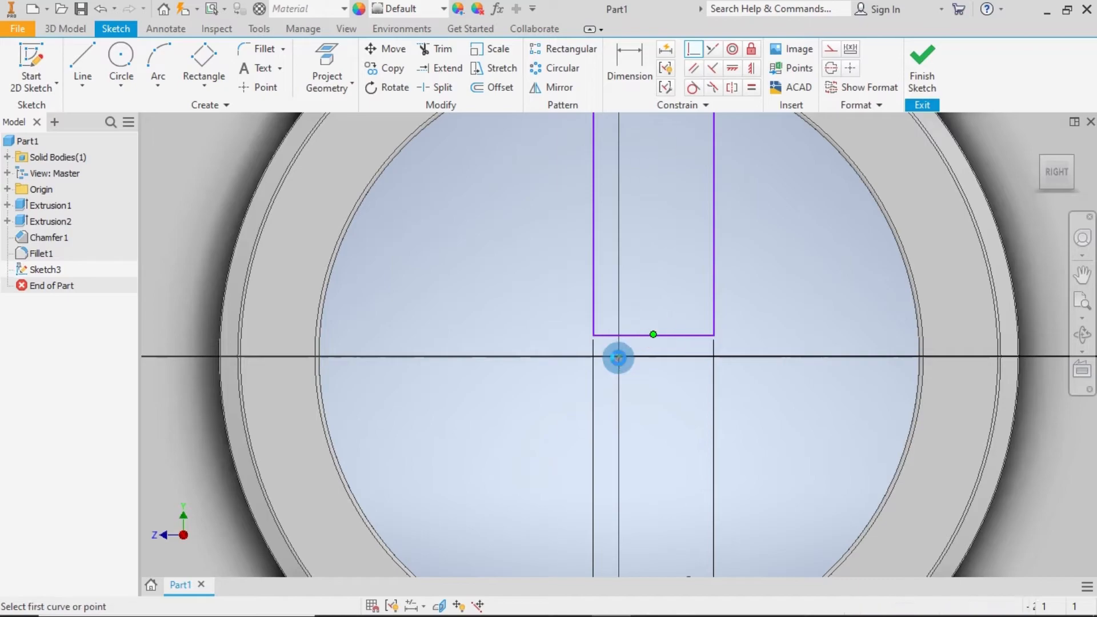
left_click(619, 357)
scroll(774, 358, "down", 3)
scroll(773, 358, "down", 3)
middle_click_drag(790, 335, 629, 335)
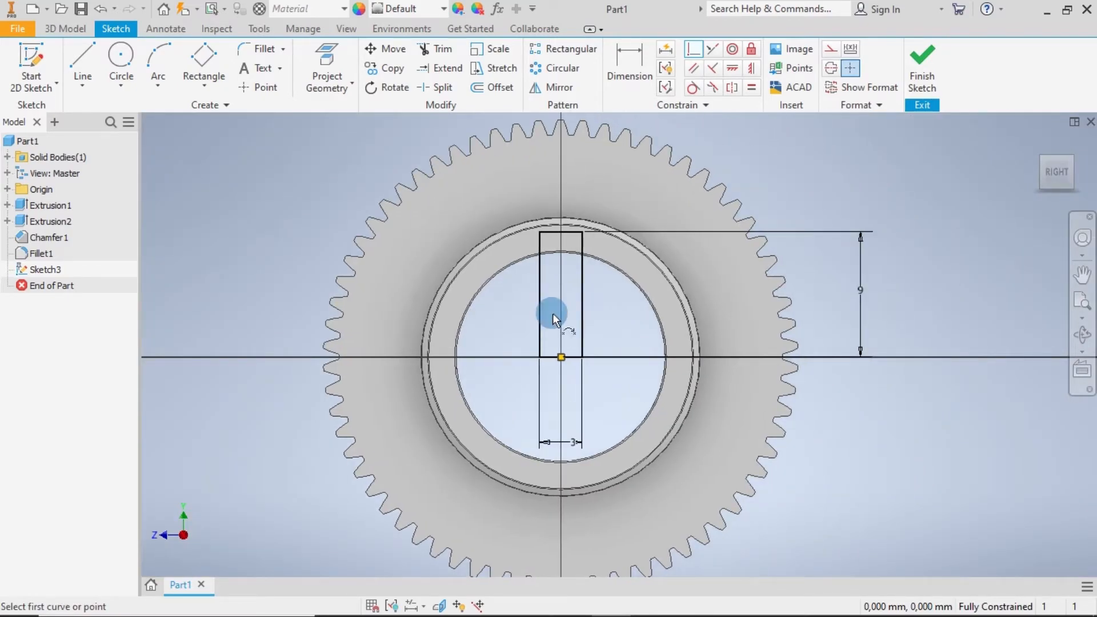
- Cut the 3 mm wide keyway rectangle through all of the gear with Extrude, flipping the direction into the body
left_click(60, 27)
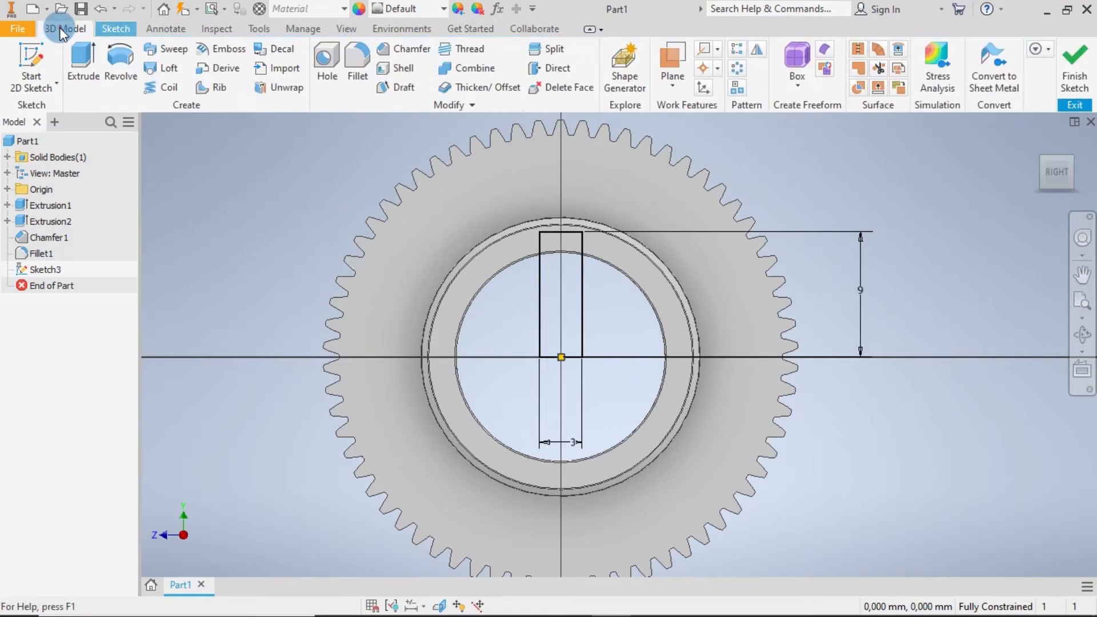
left_click(81, 54)
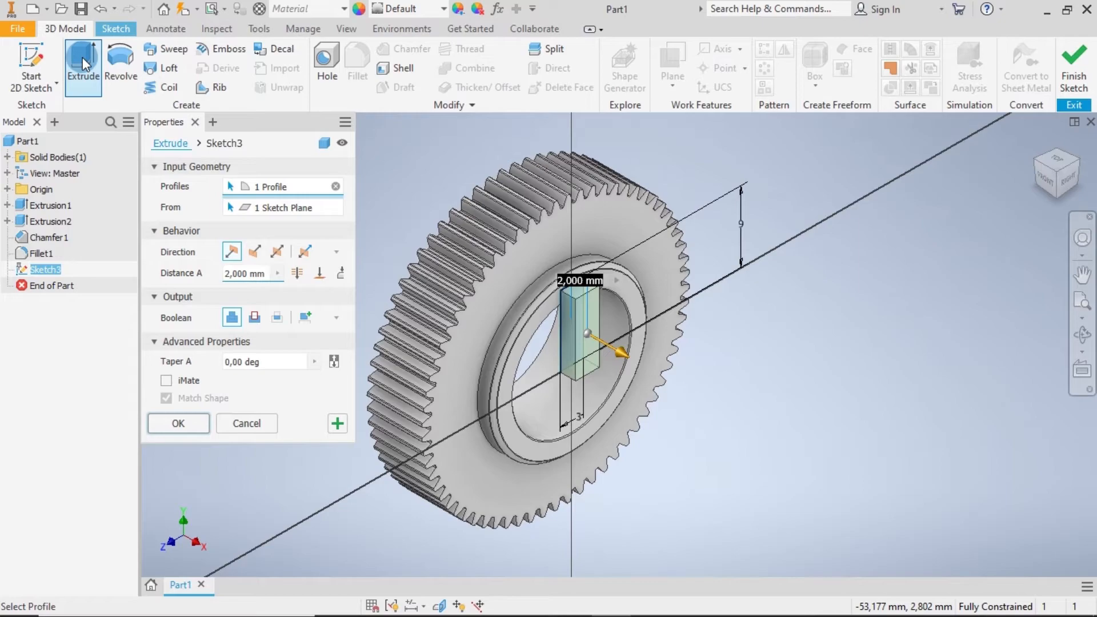
left_click(254, 251)
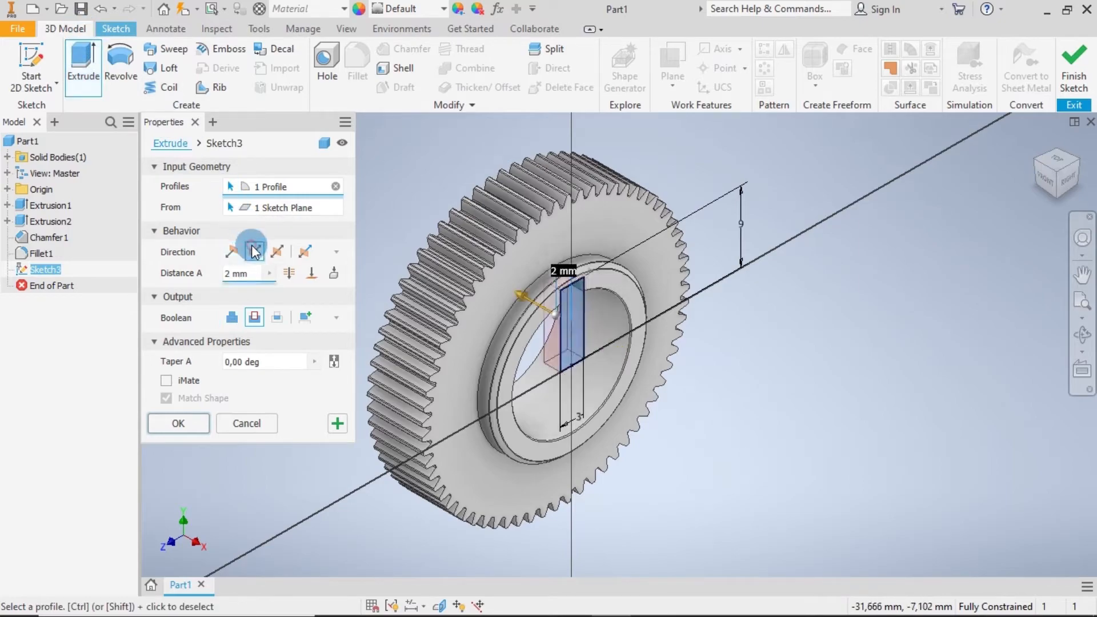
left_click(288, 273)
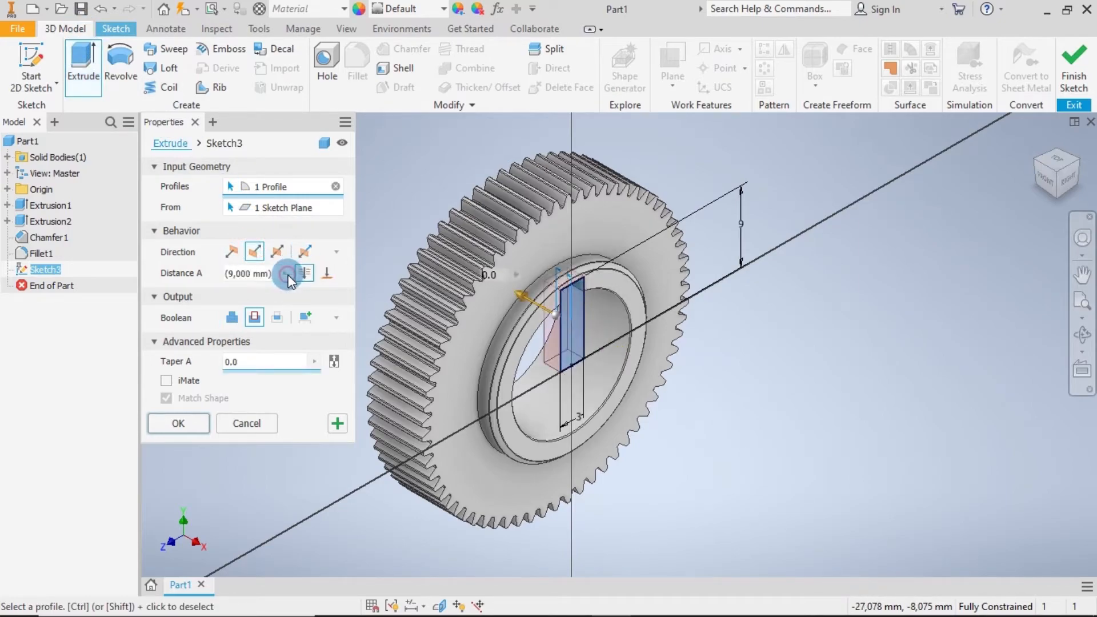
left_click(187, 422)
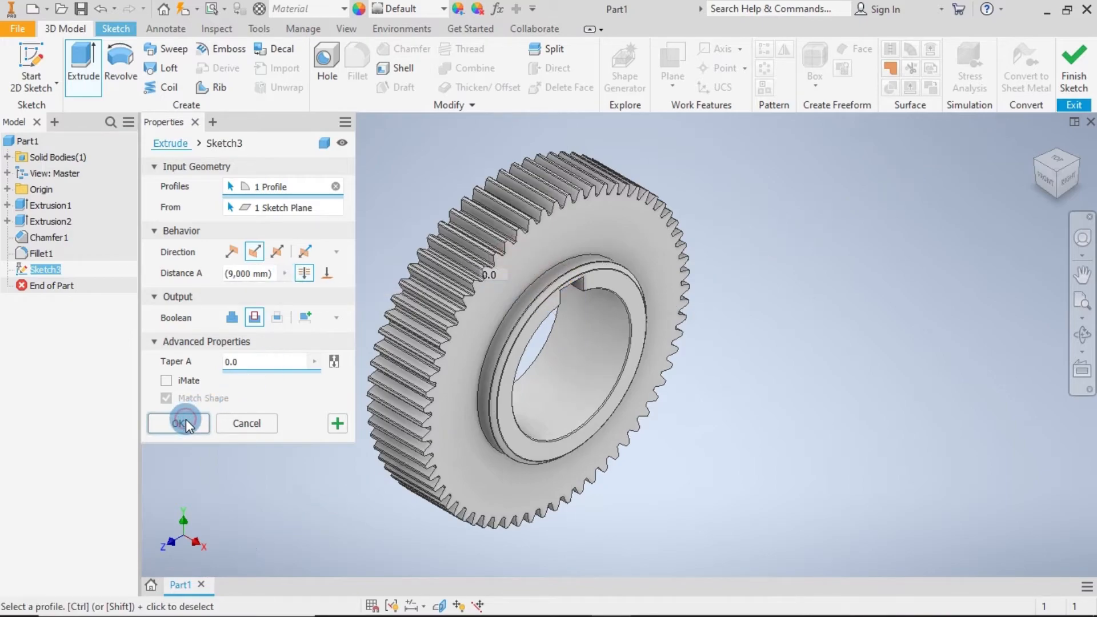
- Set up a constant-radius edge fillet of 0.1 mm for the keyway in the hub bore
middle_click_drag(844, 460, 706, 392)
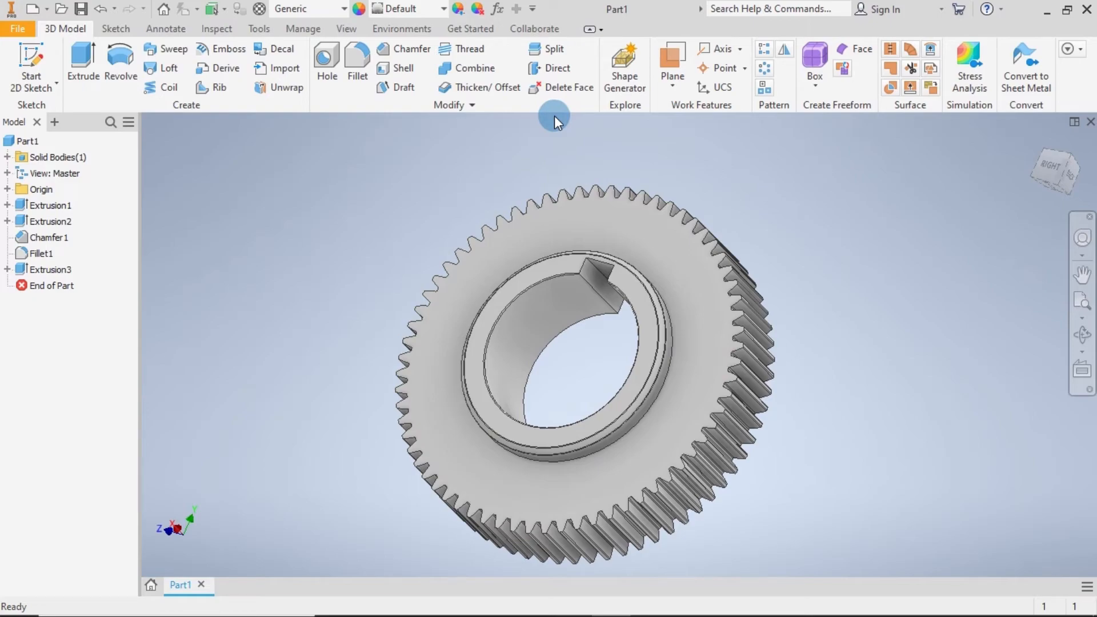
left_click(359, 62)
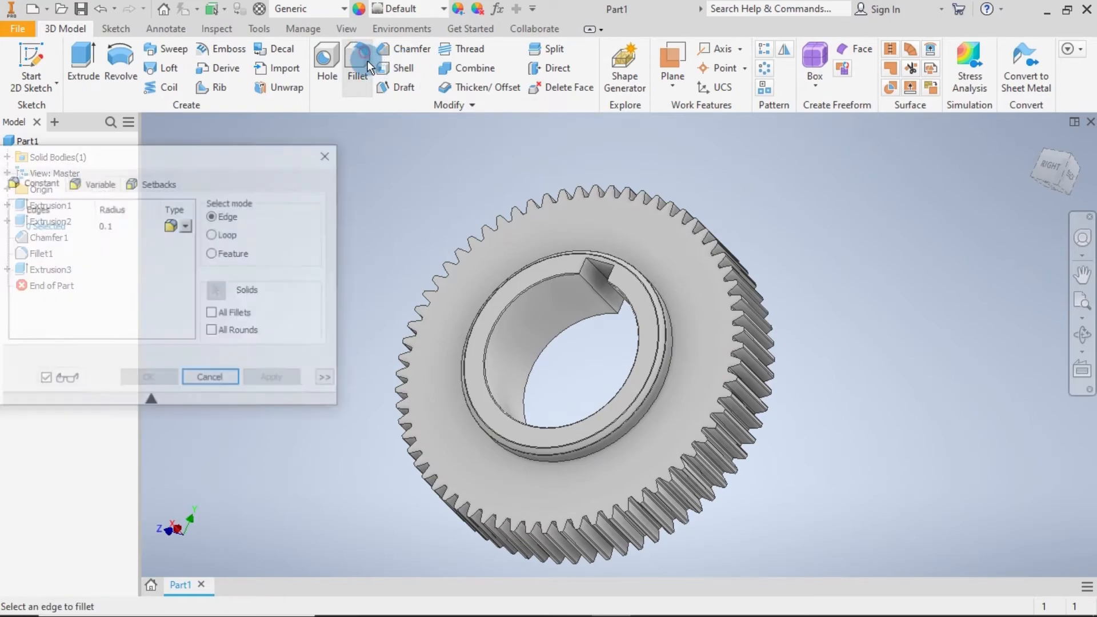
left_click(138, 225)
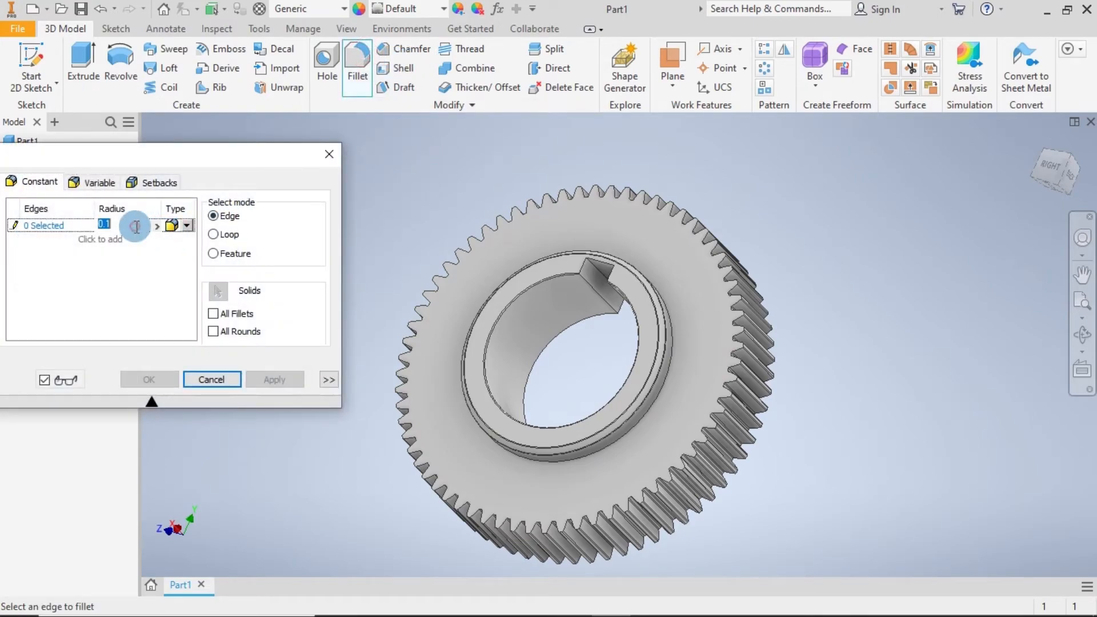
scroll(611, 296, "up", 5)
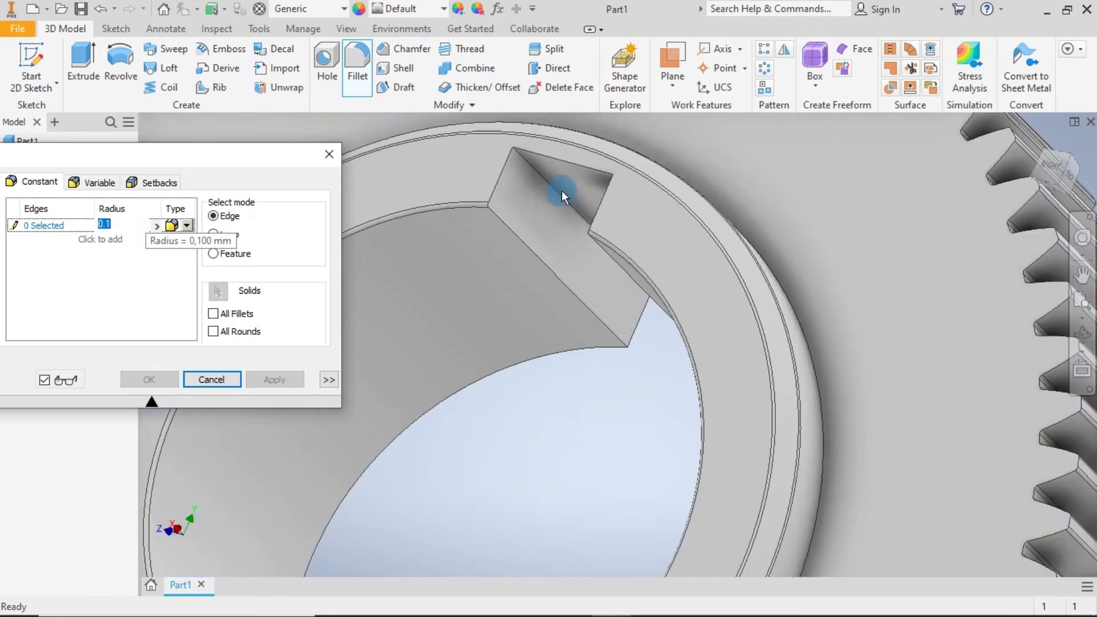
left_click(117, 271)
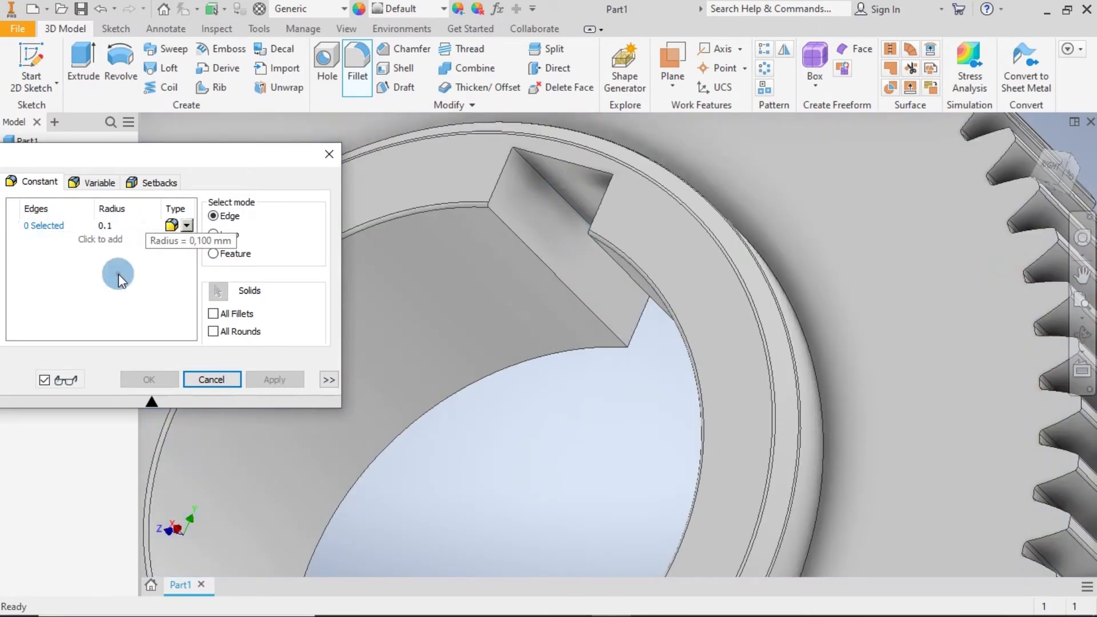
left_click(544, 177)
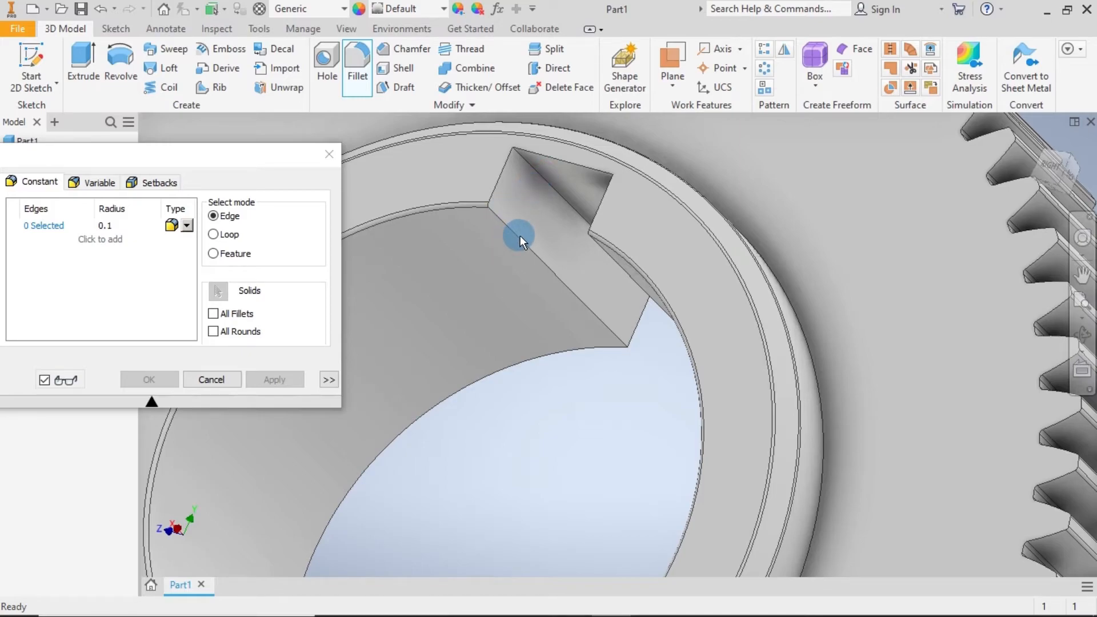
left_click_drag(239, 168, 322, 160)
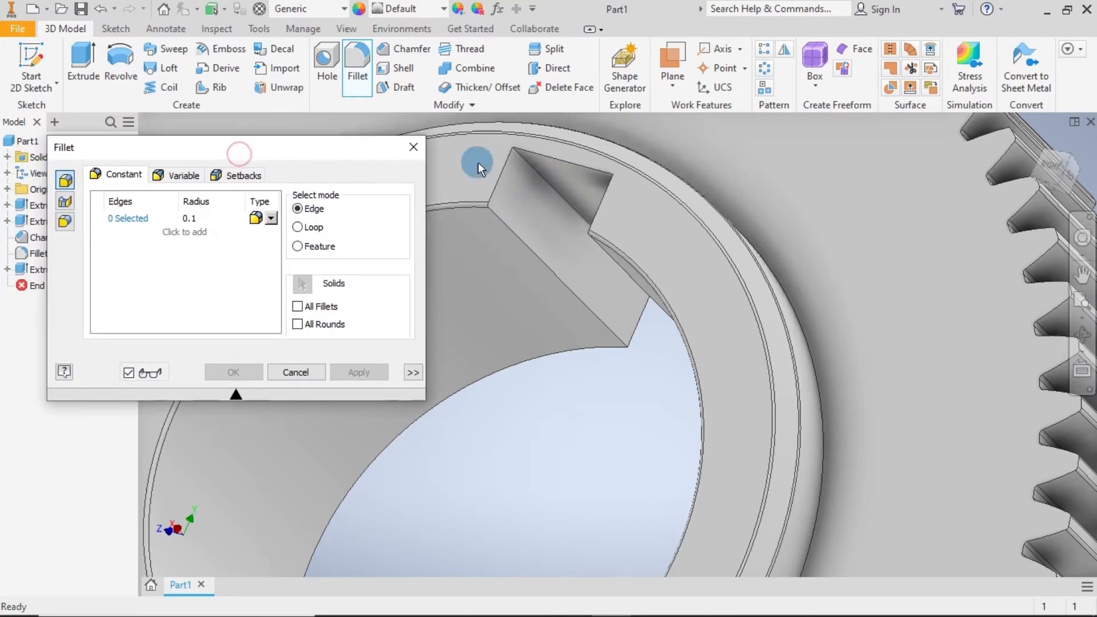
scroll(575, 167, "down", 5)
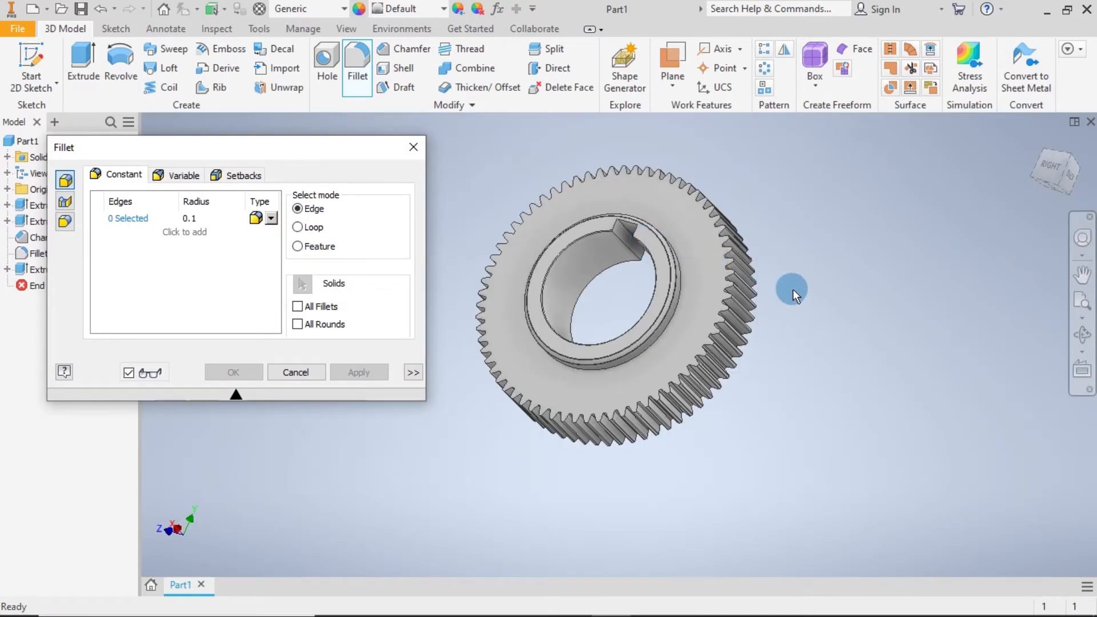
middle_click_drag(791, 287, 827, 310)
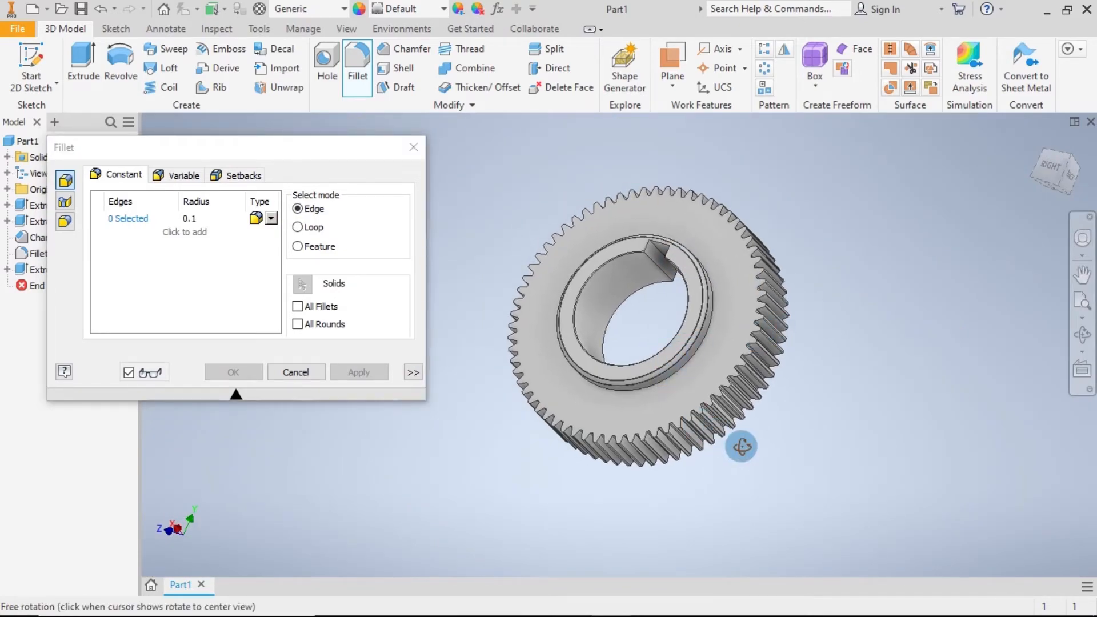
middle_click_drag(742, 440, 874, 447, "shift")
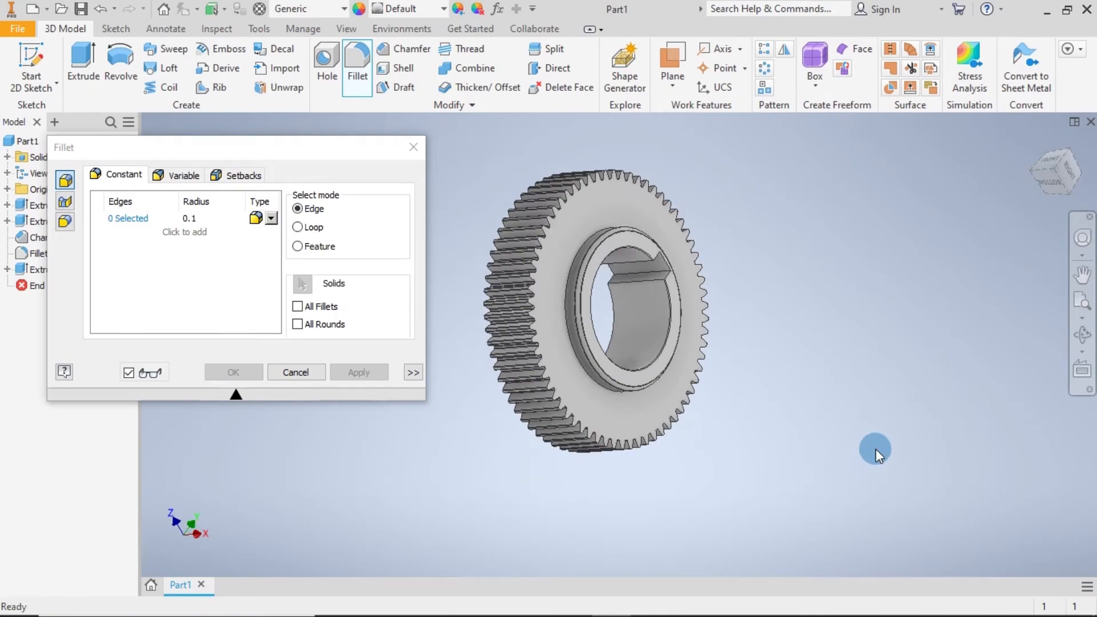
left_click(137, 218)
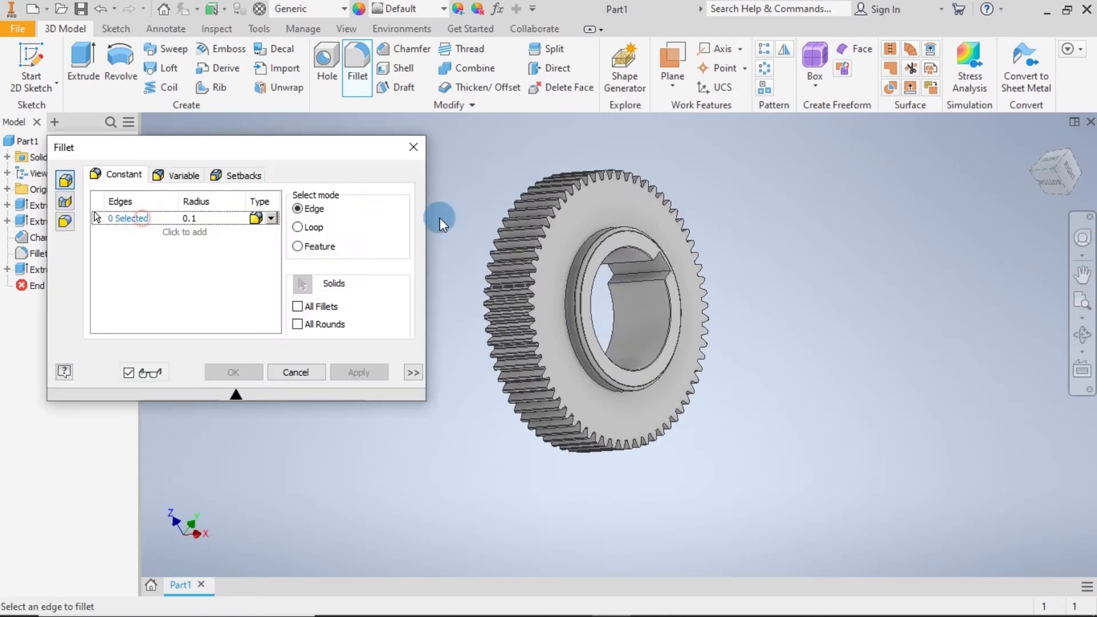
scroll(663, 262, "down", 5)
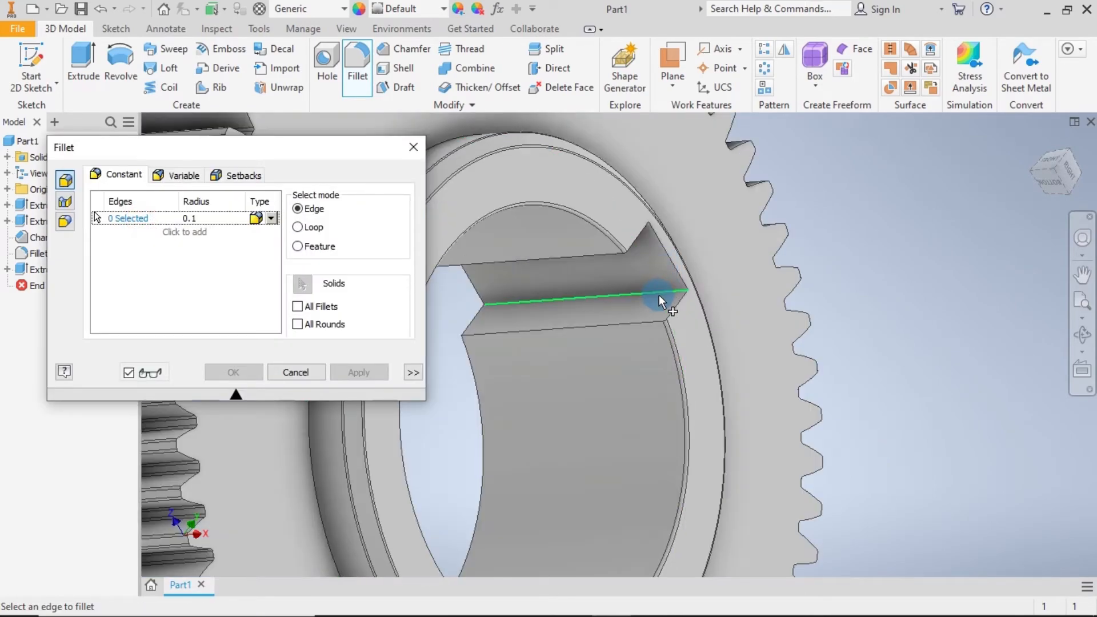
left_click(659, 294)
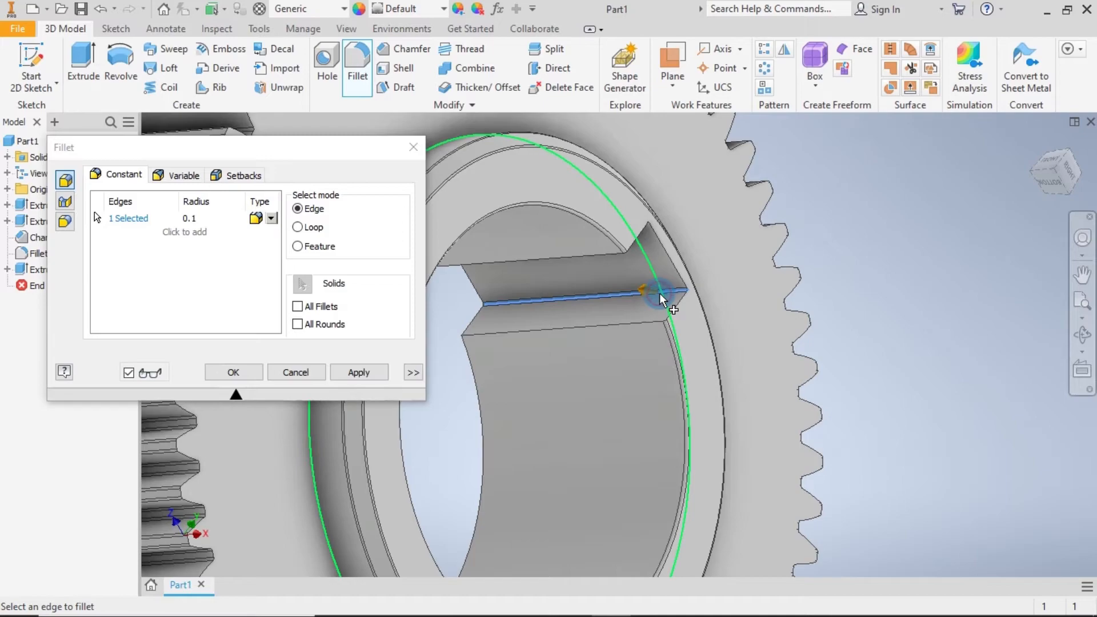
left_click(637, 321)
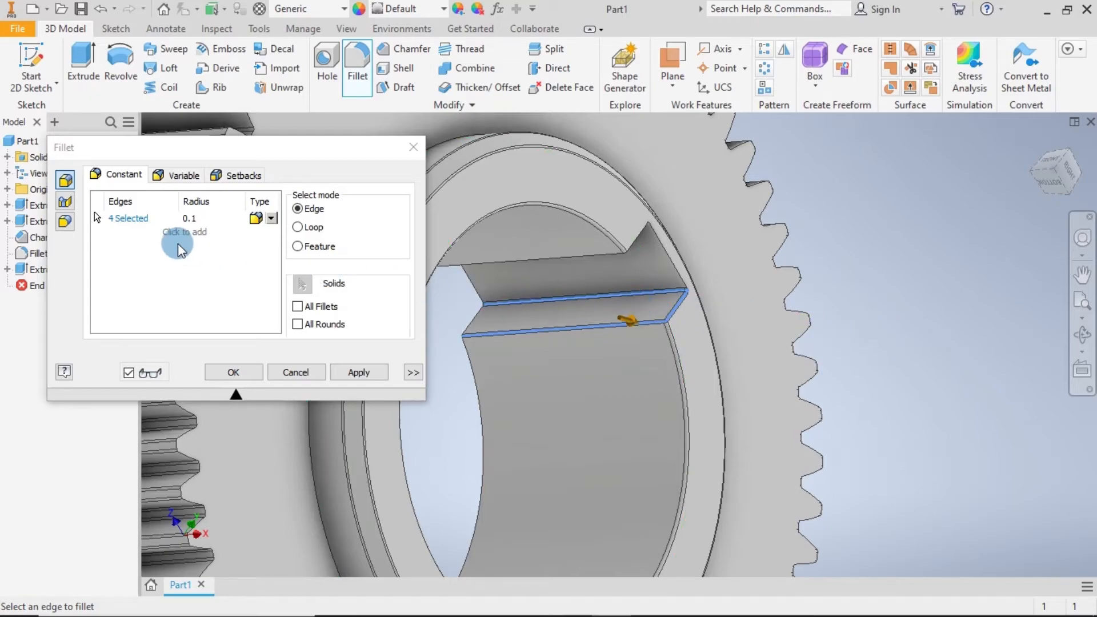
left_click(144, 220)
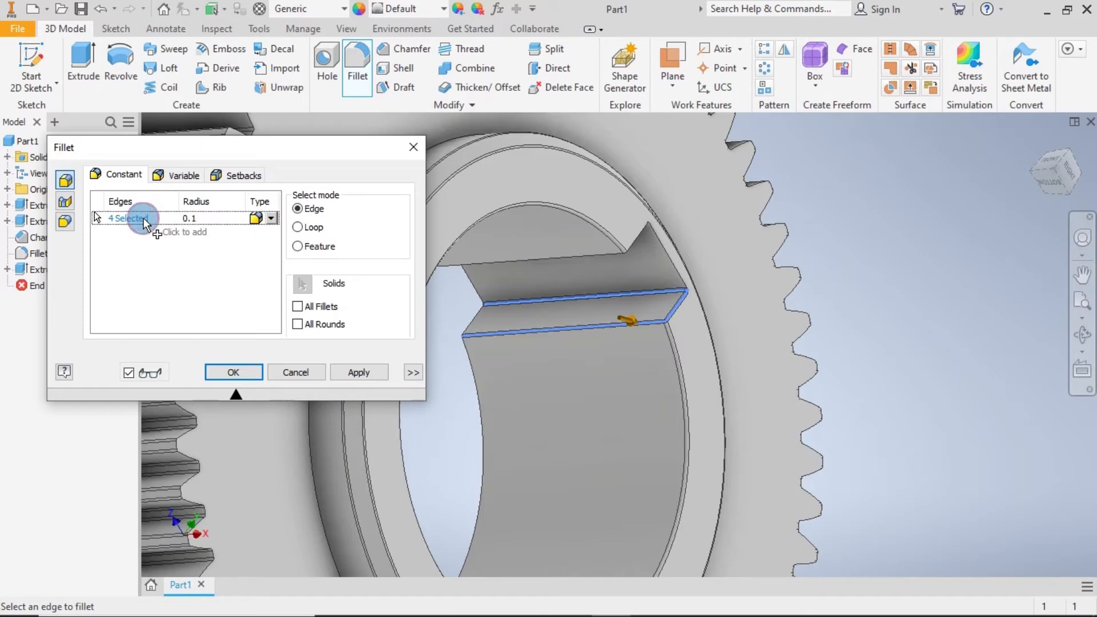
left_click(589, 327)
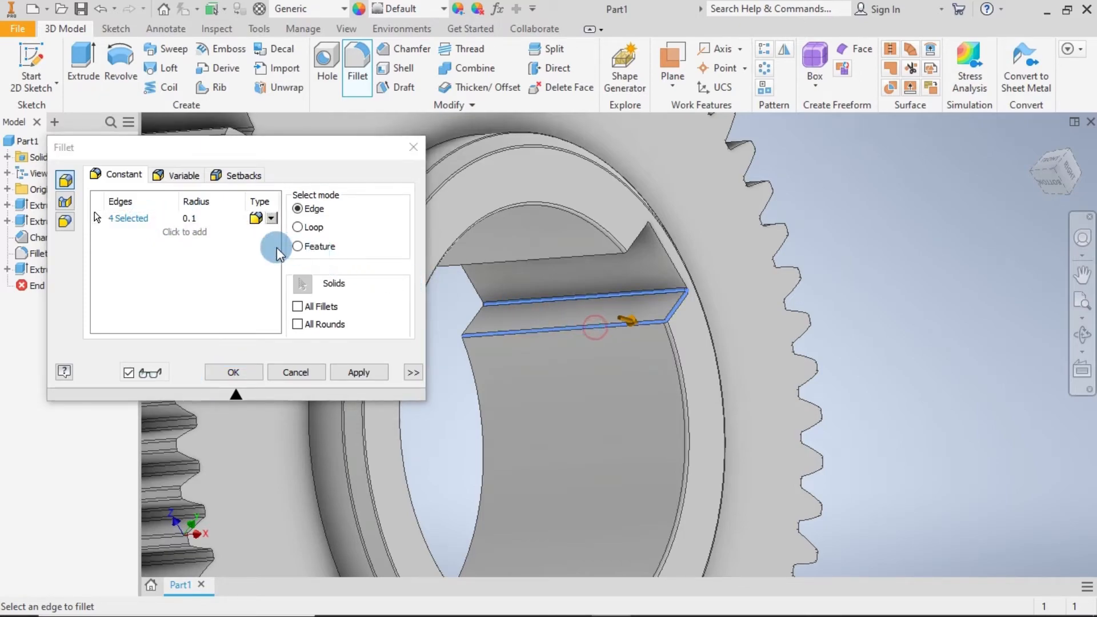
left_click(129, 222)
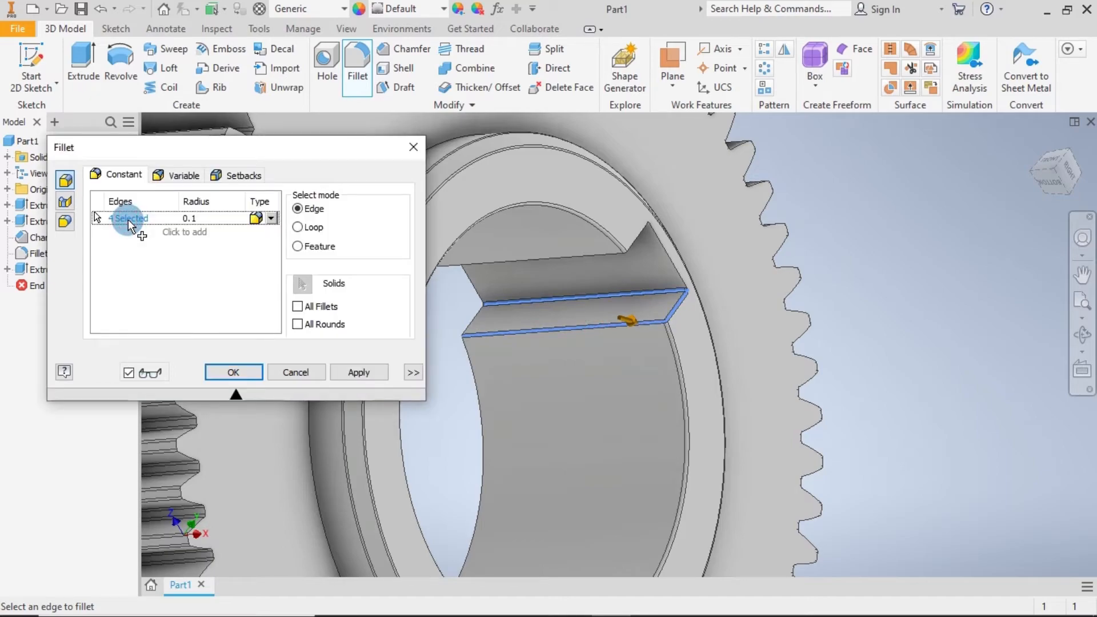
key("Delete")
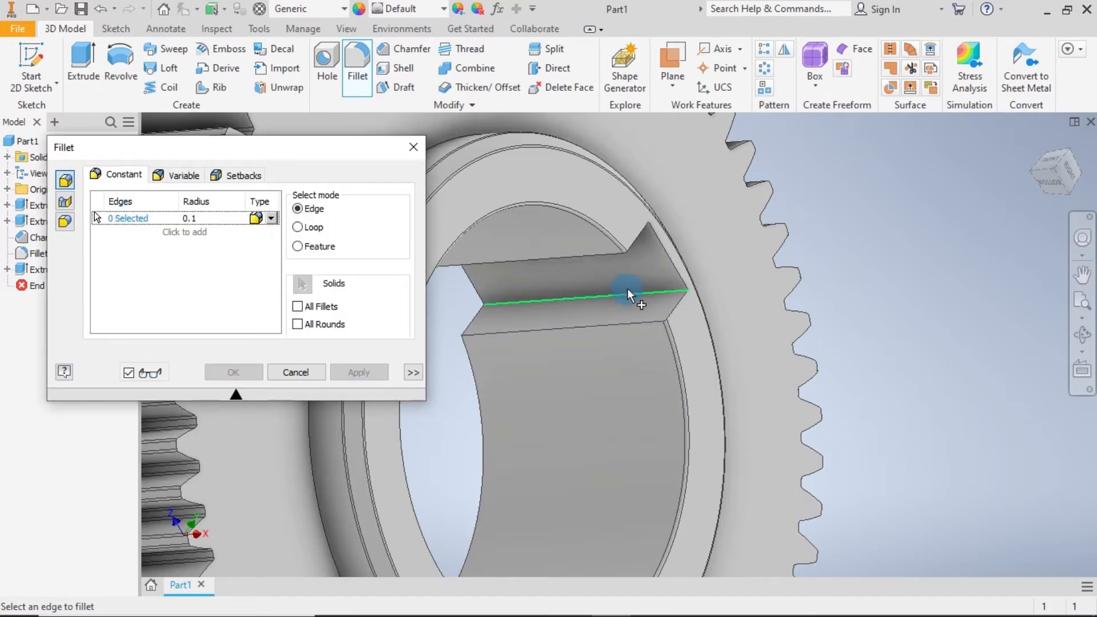
- Fillet the two lengthwise inner corner edges of the keyway with a 0.1 mm radius
middle_click_drag(933, 353, 748, 362, "shift")
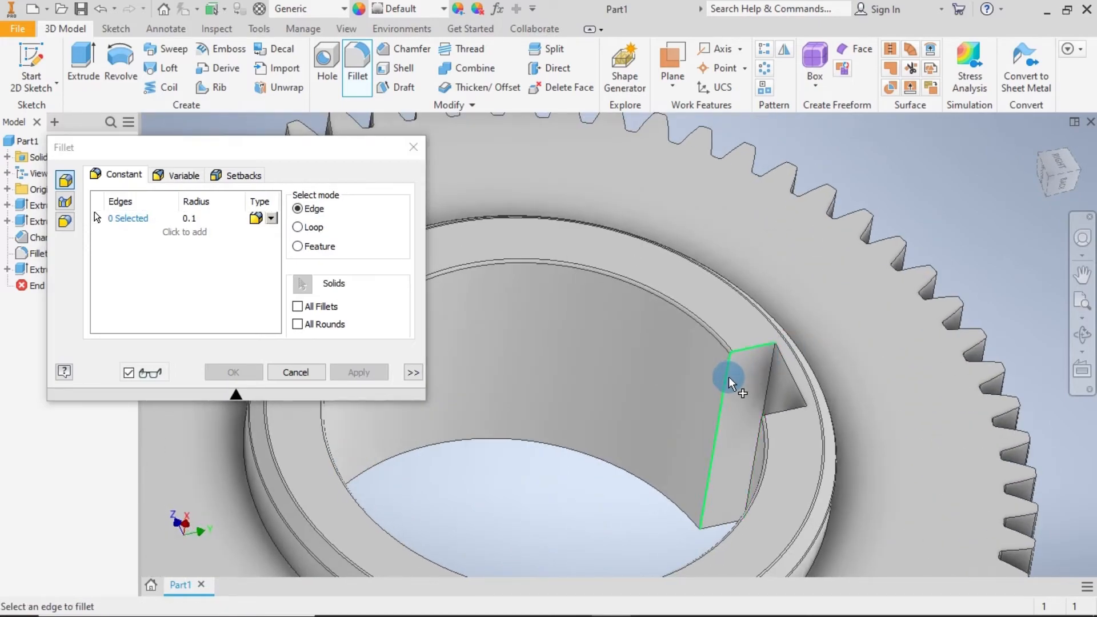
left_click(770, 376)
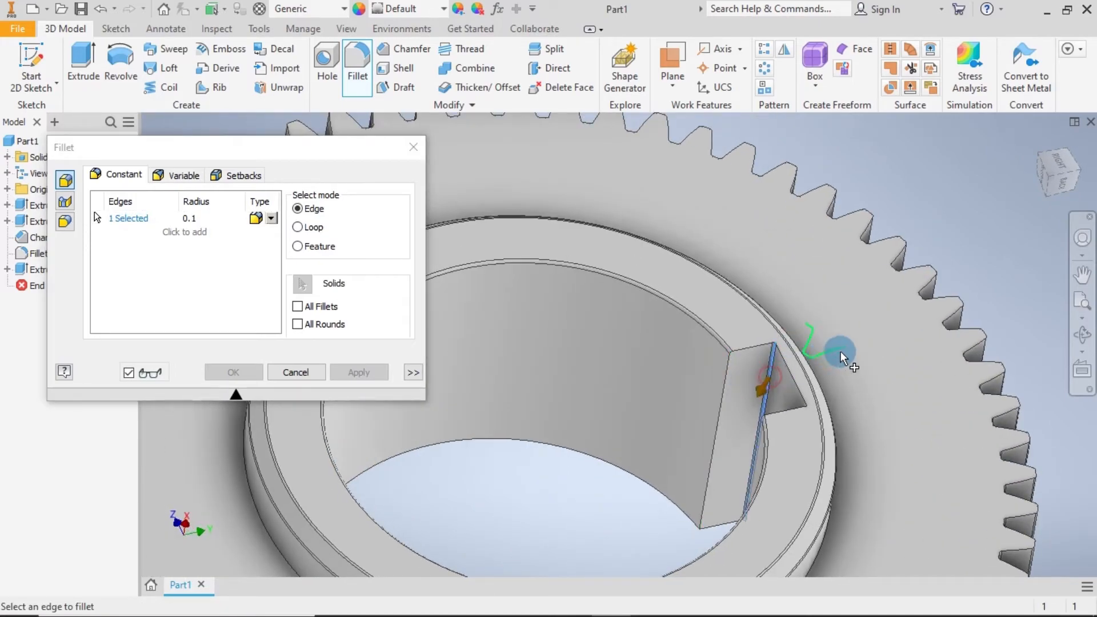
middle_click_drag(845, 325, 834, 366, "shift")
left_click(768, 300)
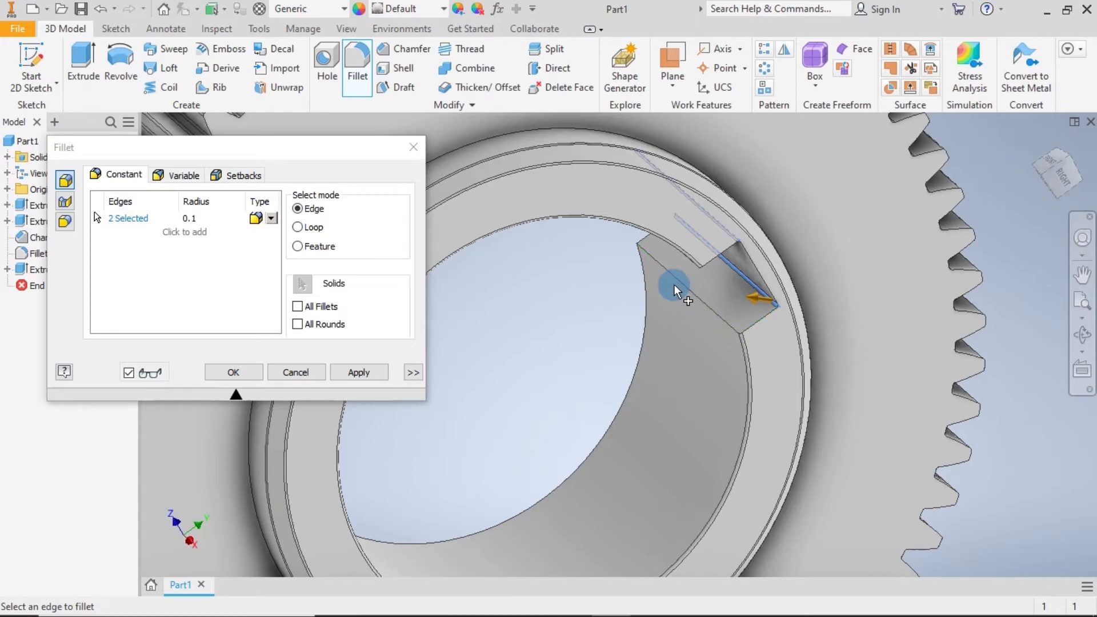
left_click(354, 373)
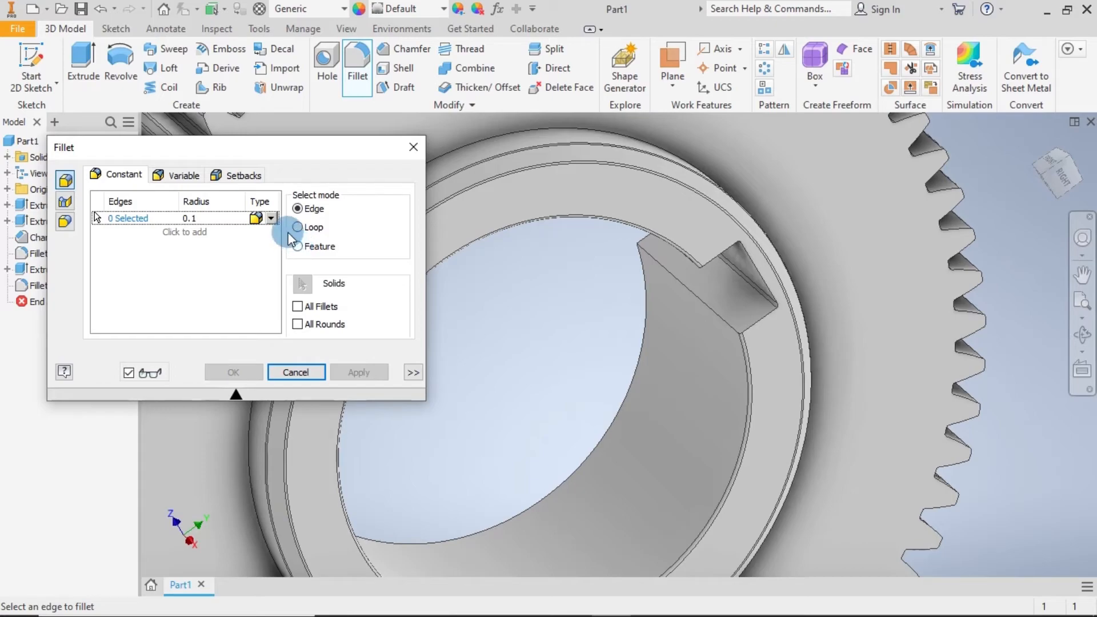
- Fillet the keyway's outline edges on both end faces and along the bore with a 0.1 mm radius, and end the Fillet command
left_click(272, 219)
left_click(273, 222)
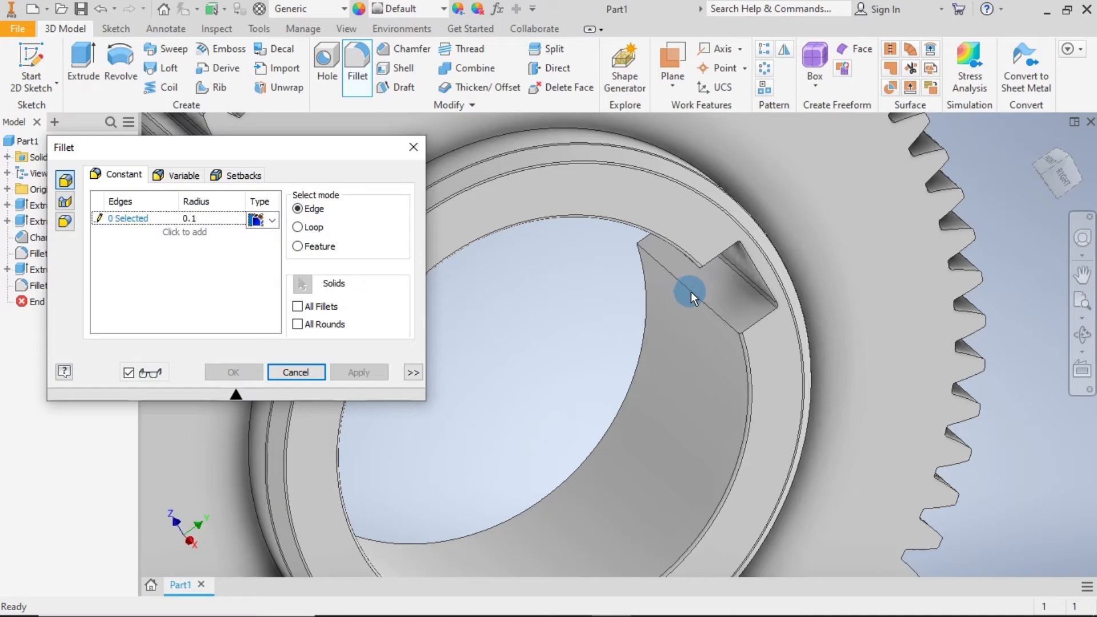
left_click(113, 218)
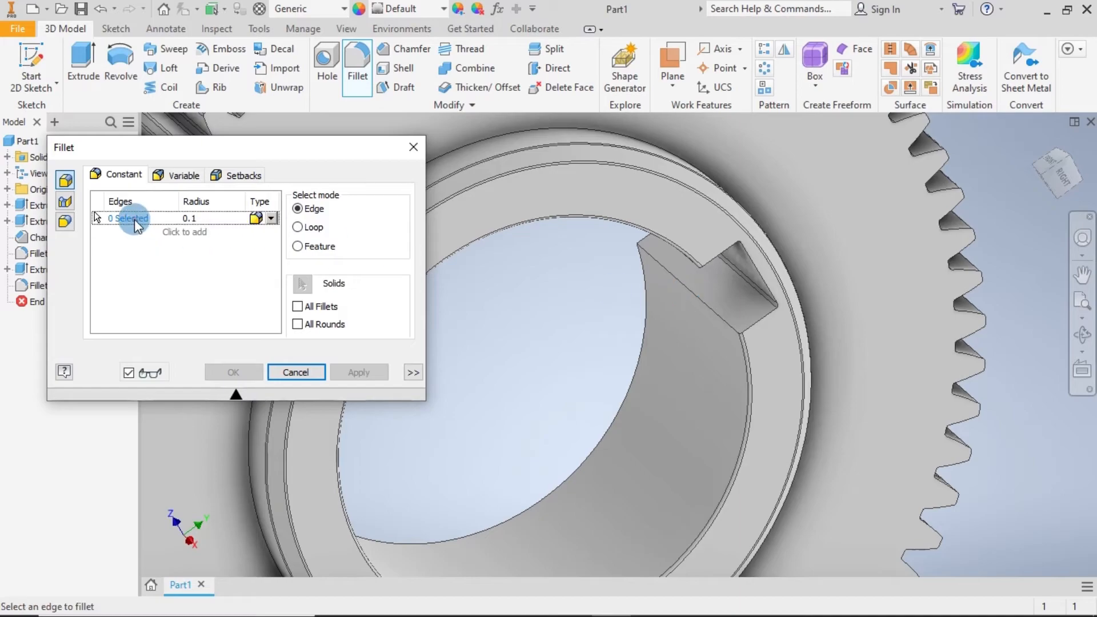
left_click(715, 309)
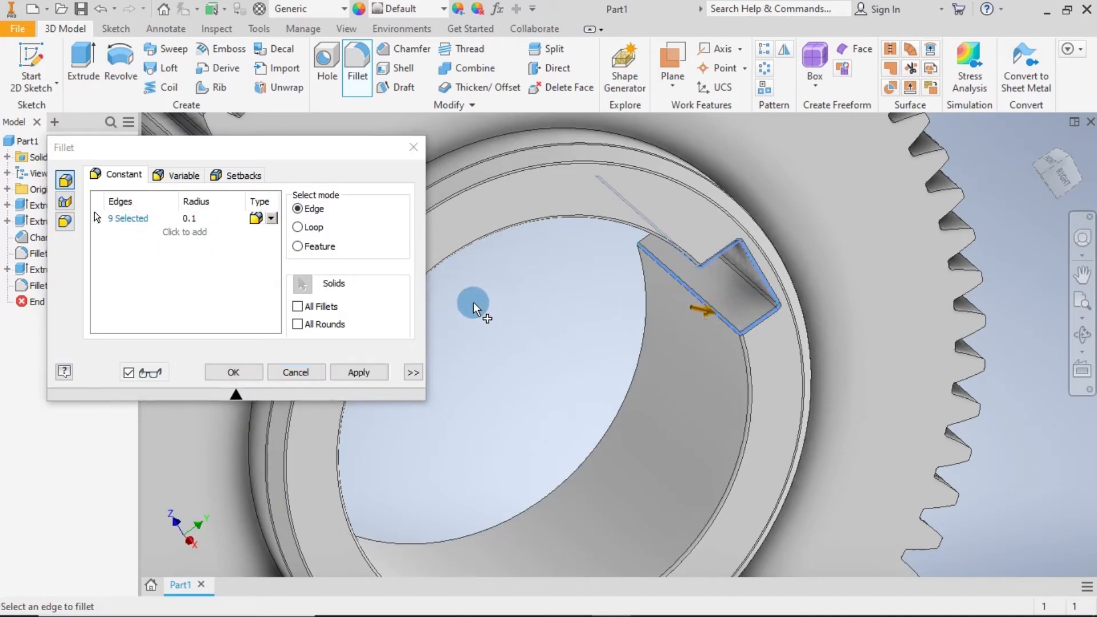
middle_click_drag(750, 385, 876, 388, "shift")
middle_click_drag(783, 338, 556, 328, "shift")
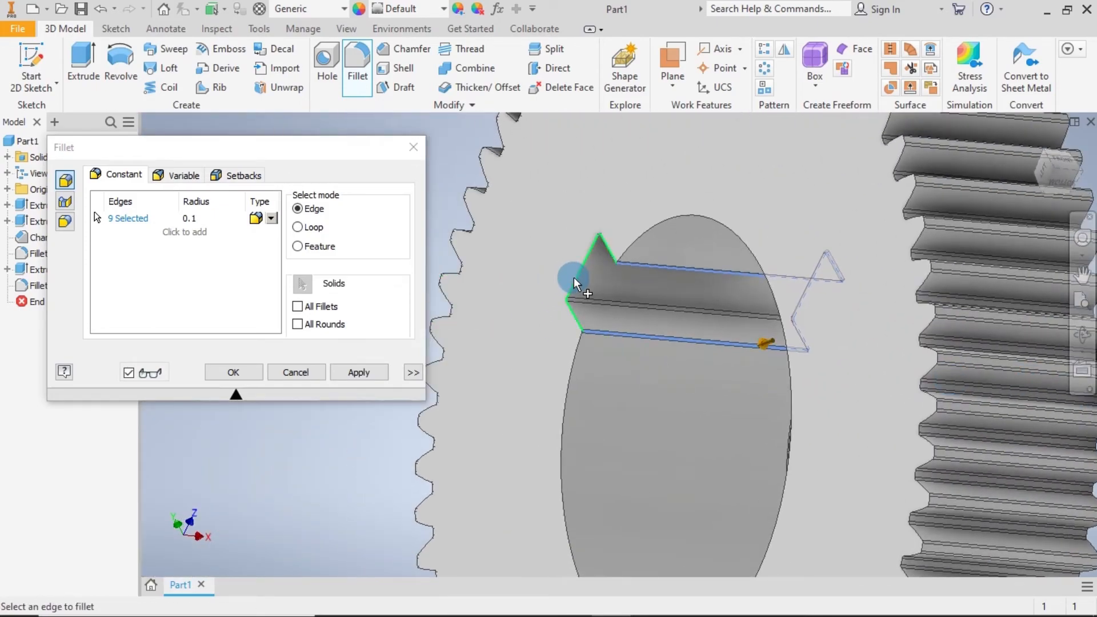
middle_click_drag(623, 297, 837, 365, "shift")
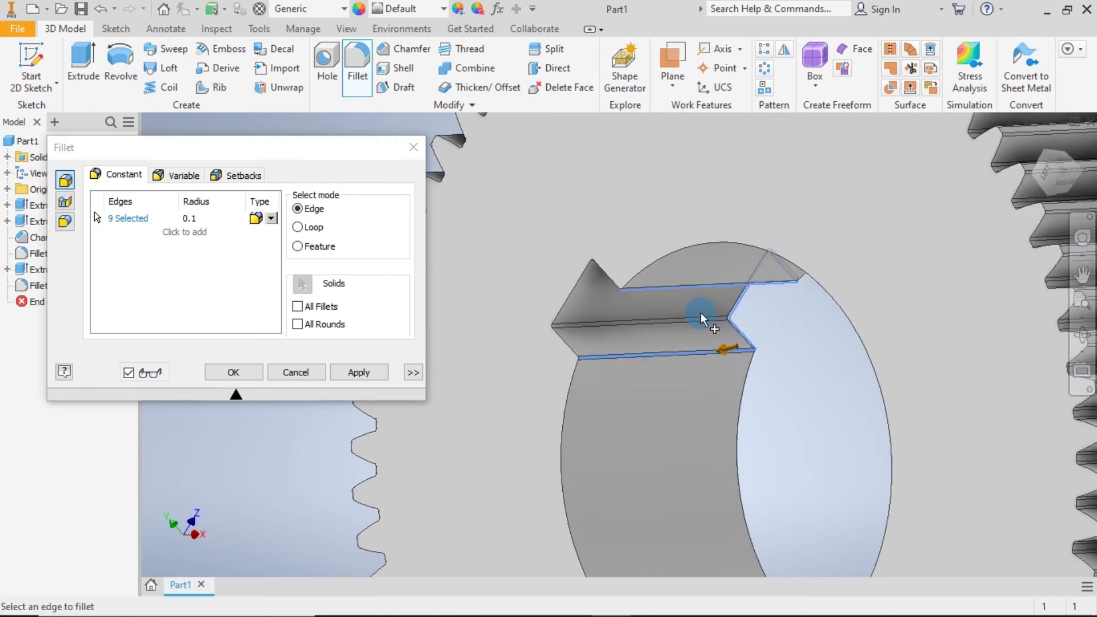
left_click(609, 277)
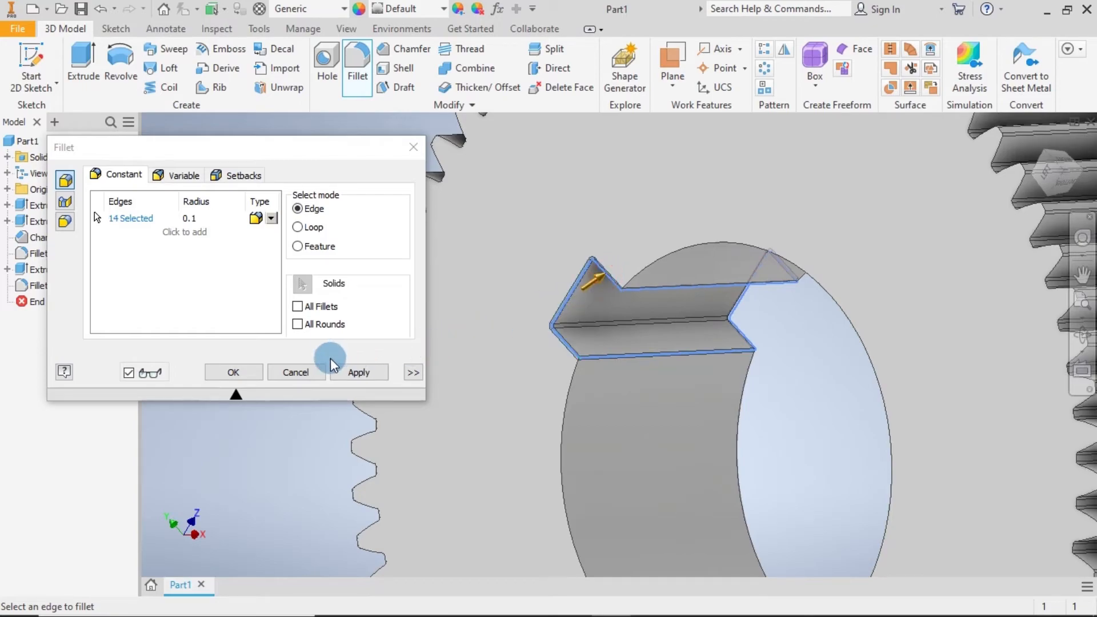
left_click(355, 372)
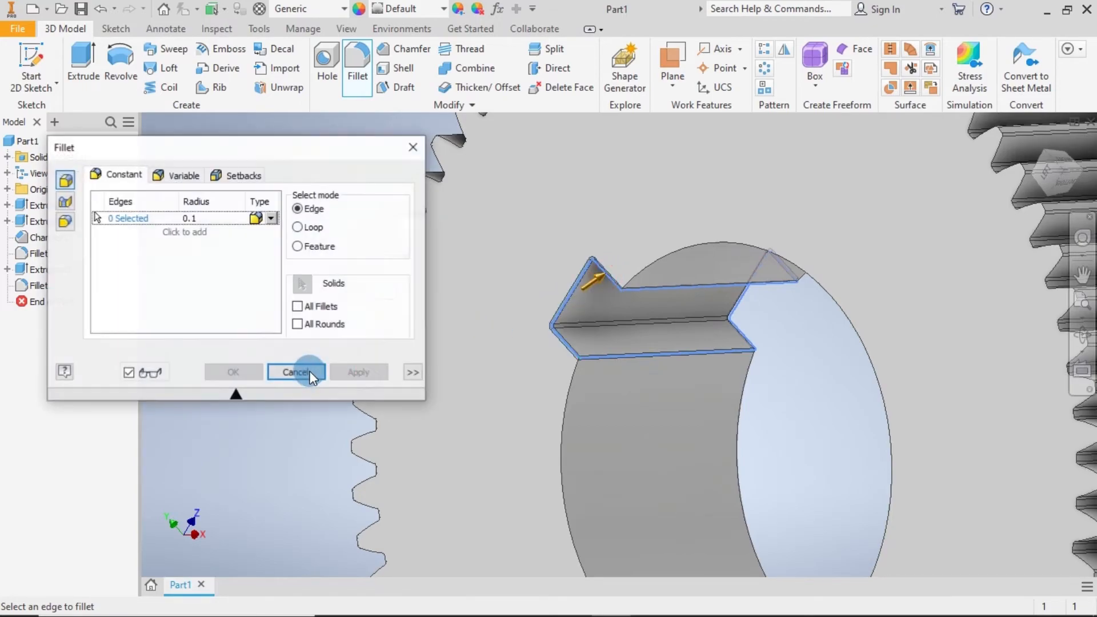
left_click(306, 372)
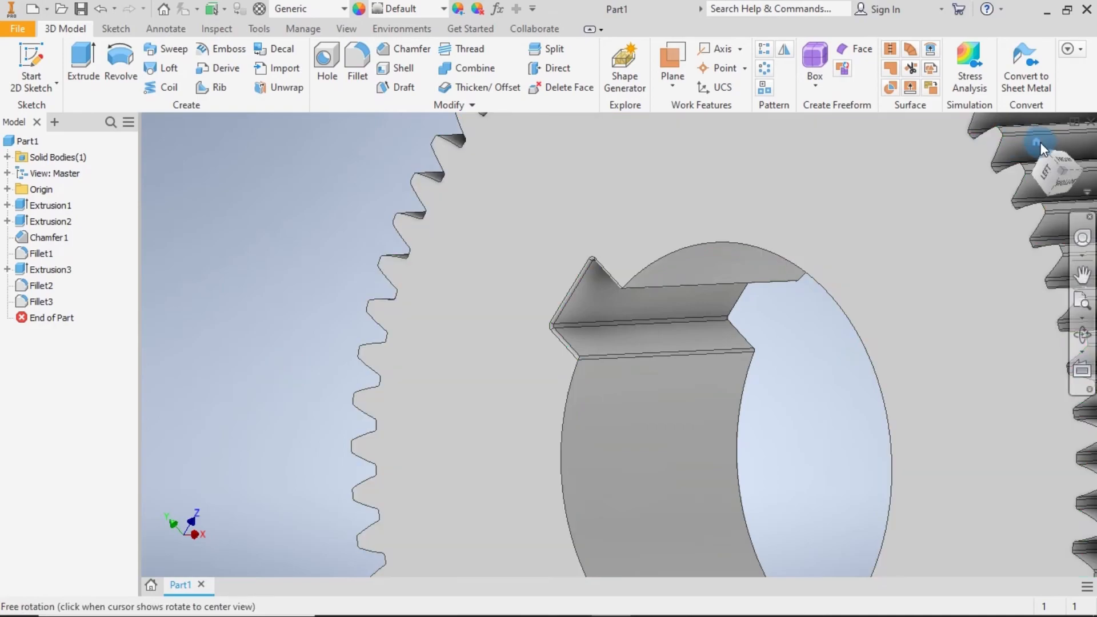
- Fillet the hub ring's base edge on the gear face and the bore's rim on the opposite face with a 0.1 mm radius
left_click(1036, 142)
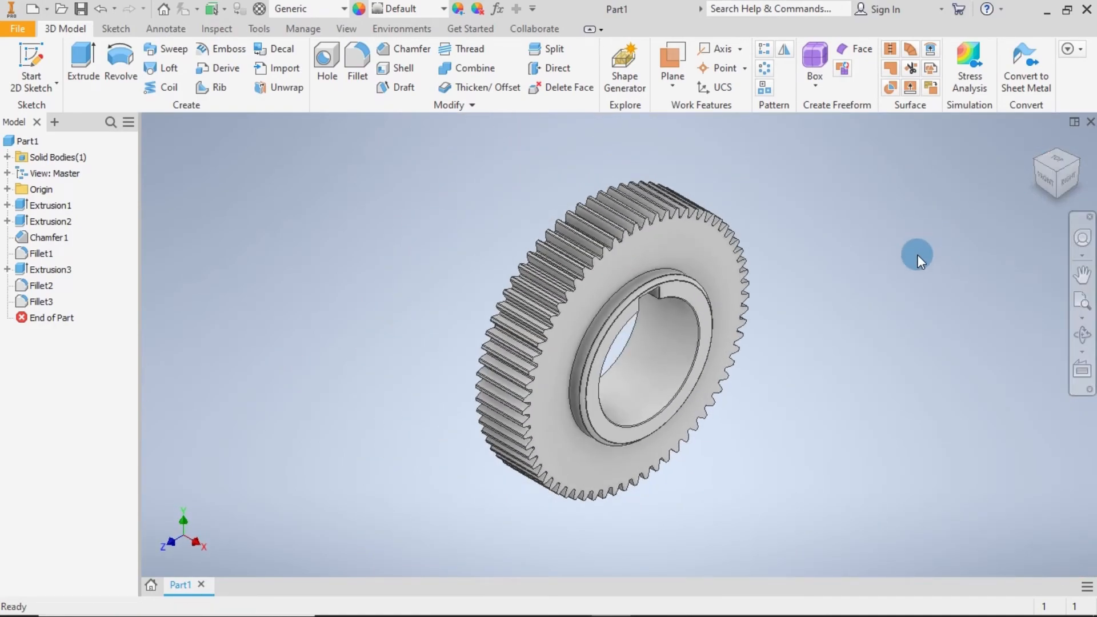
left_click(1066, 176)
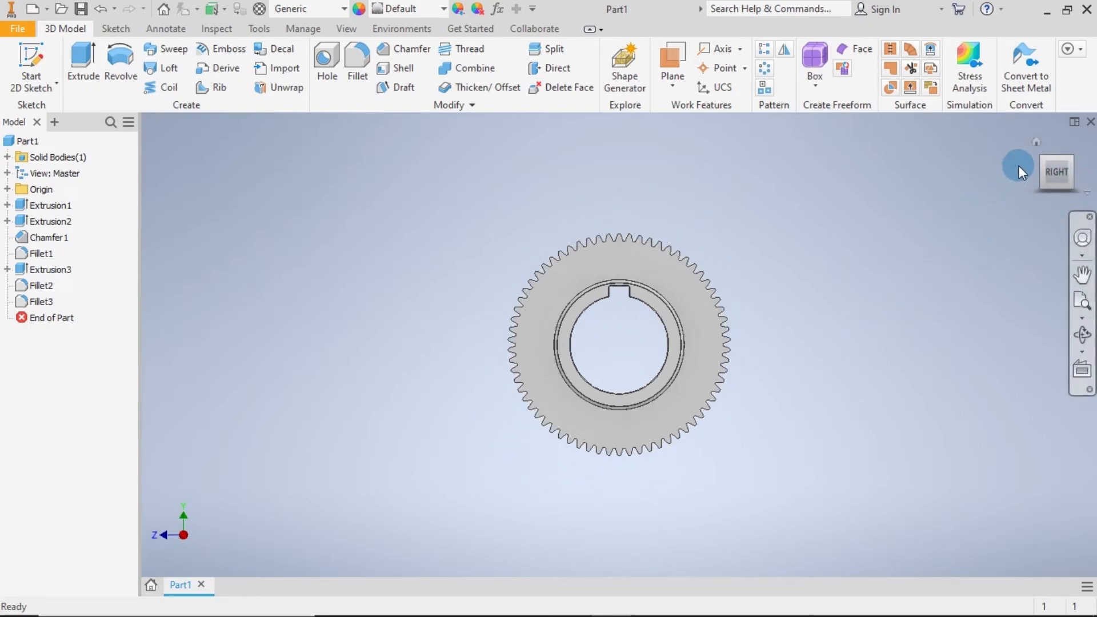
left_click(1039, 151)
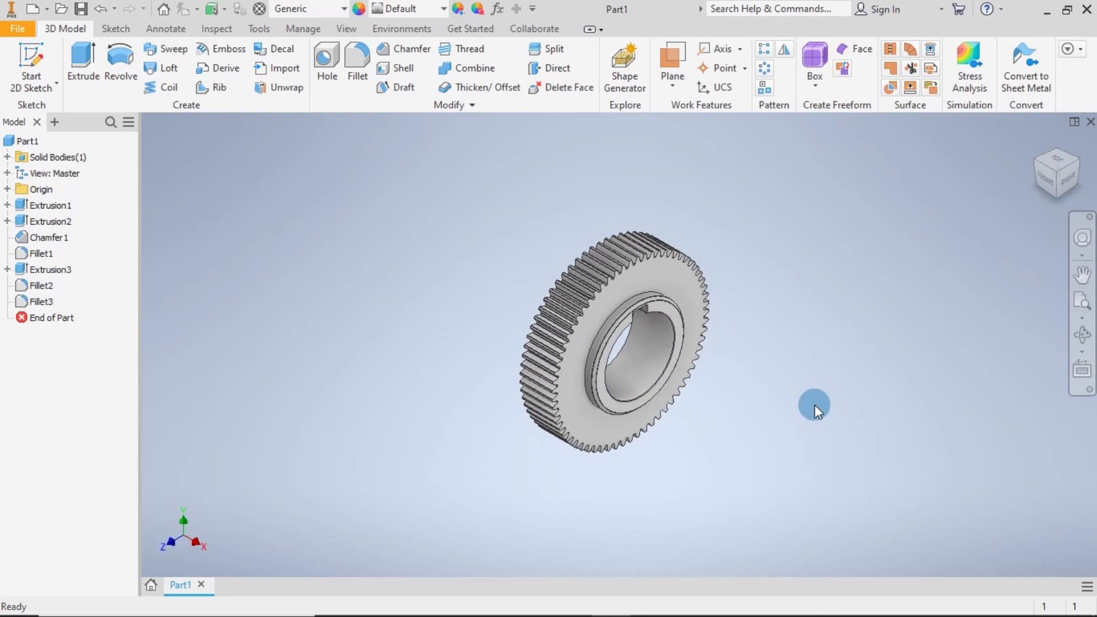
scroll(656, 382, "up", 3)
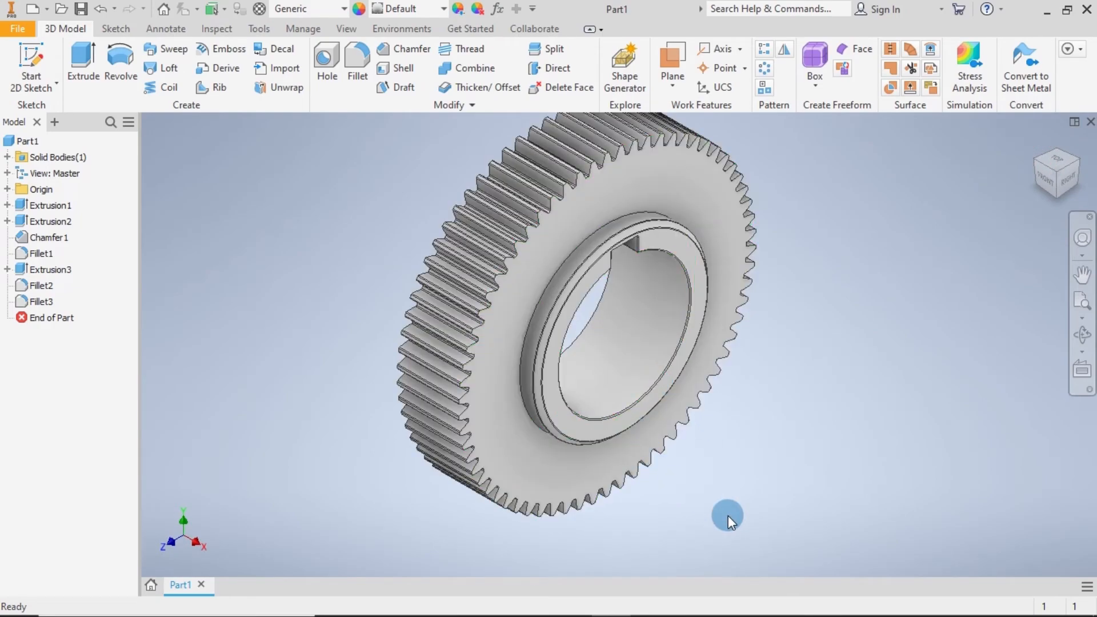
middle_click_drag(728, 516, 736, 536, "shift")
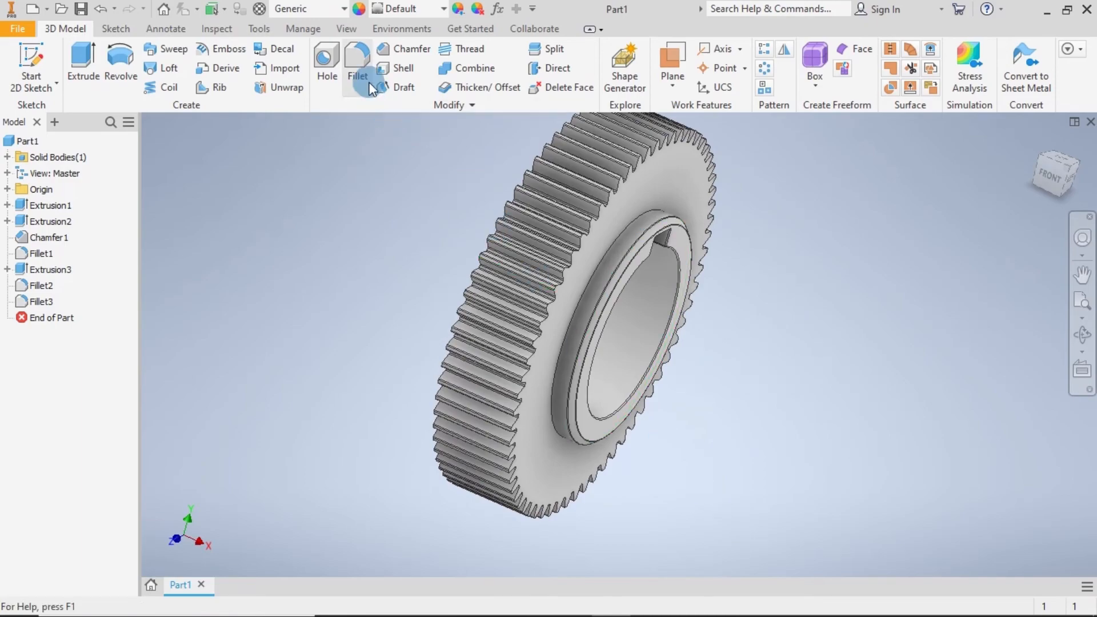
left_click(361, 64)
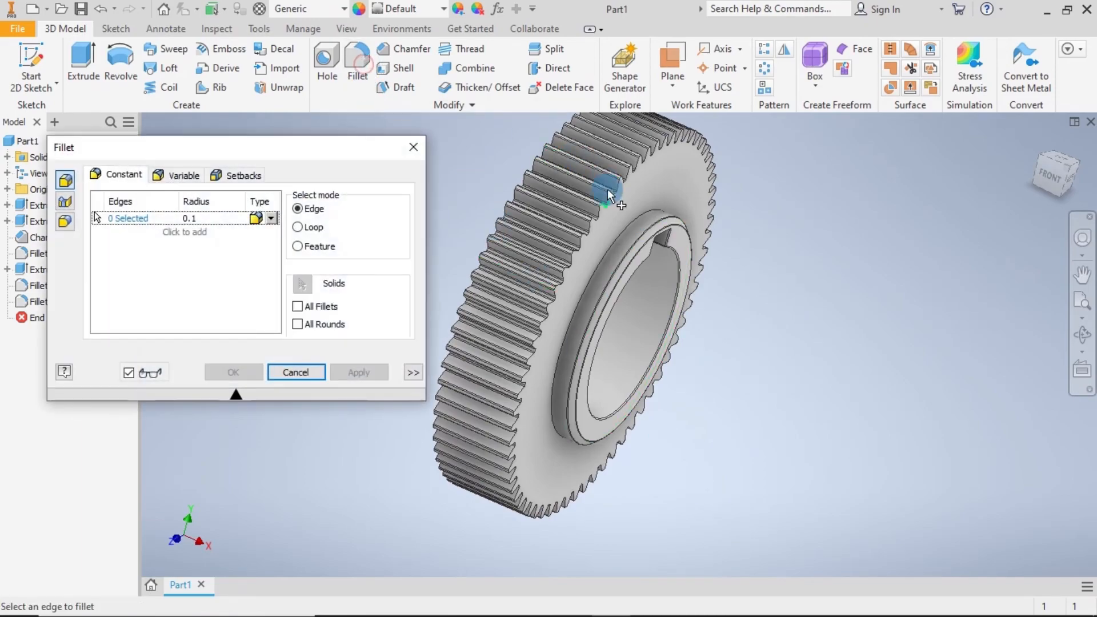
left_click(625, 229)
middle_click_drag(737, 409, 603, 297, "shift")
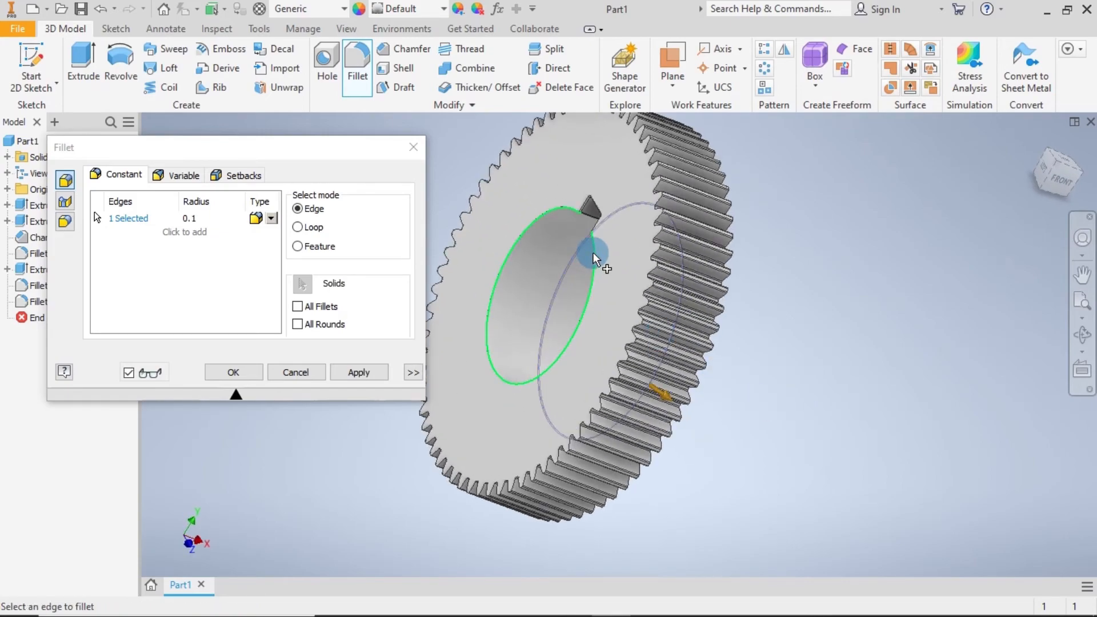
left_click(592, 252)
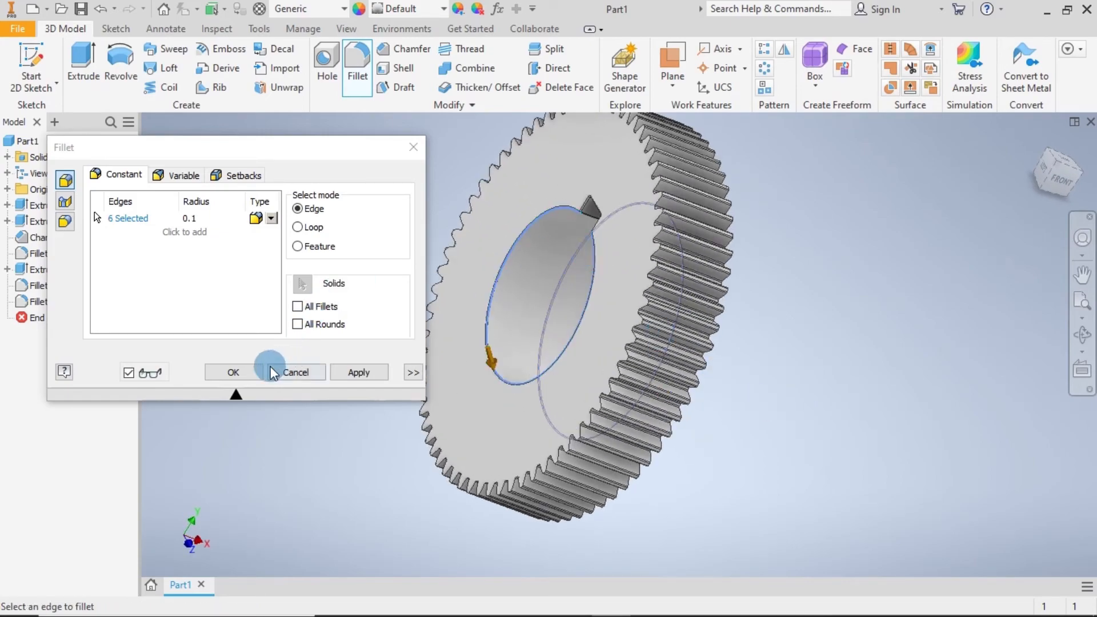
left_click(248, 369)
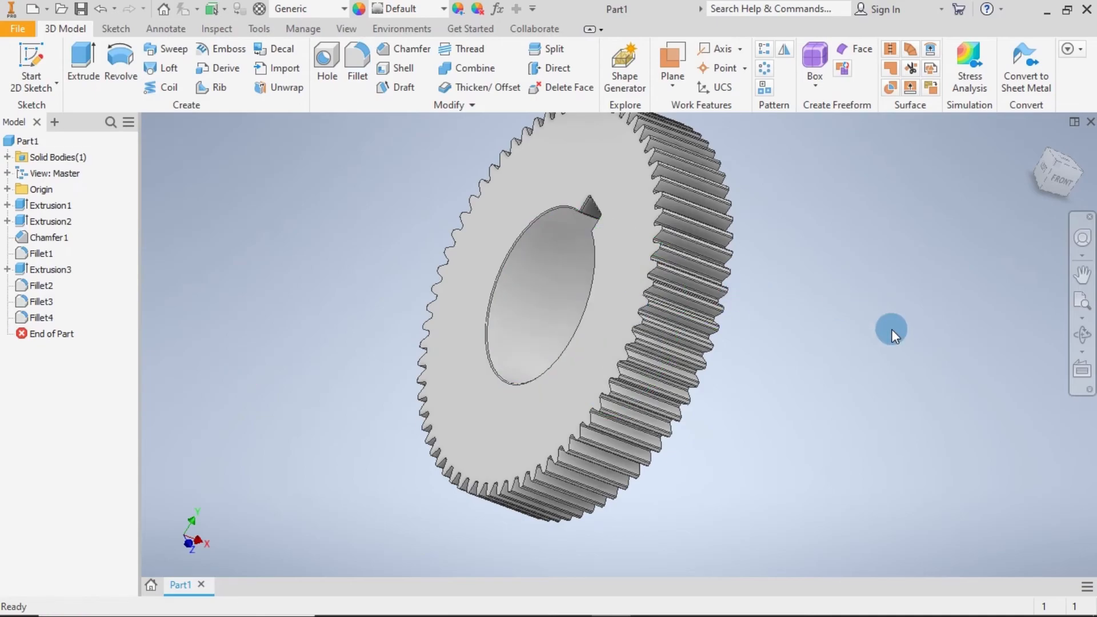
- Display the whole gear in the Wireframe with Hidden Edges visual style
left_click_drag(892, 329, 942, 163)
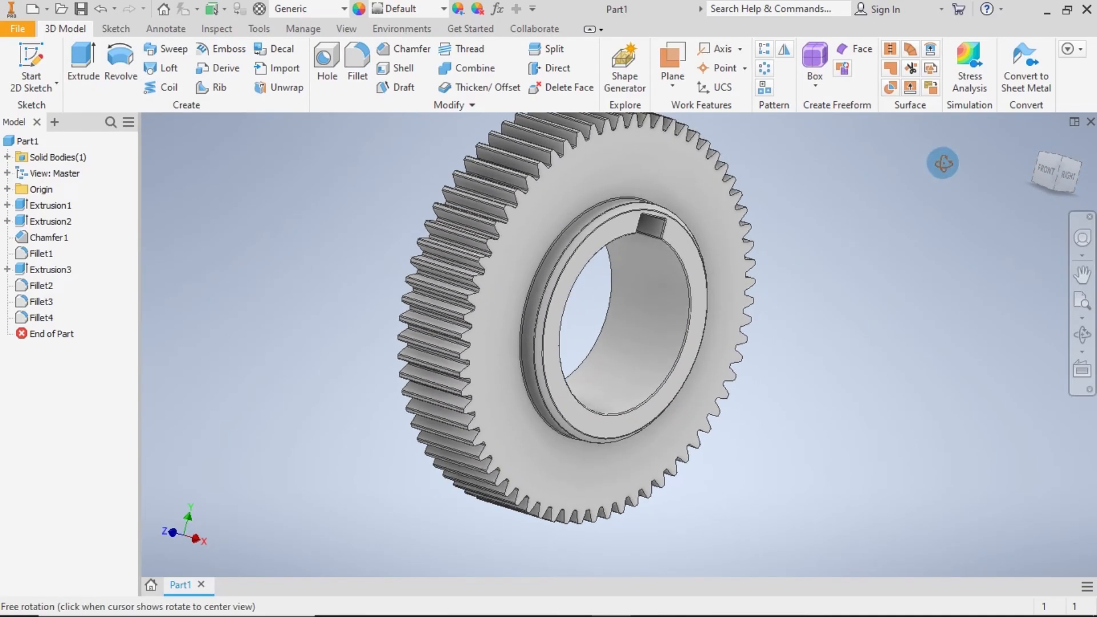
left_click(1034, 142)
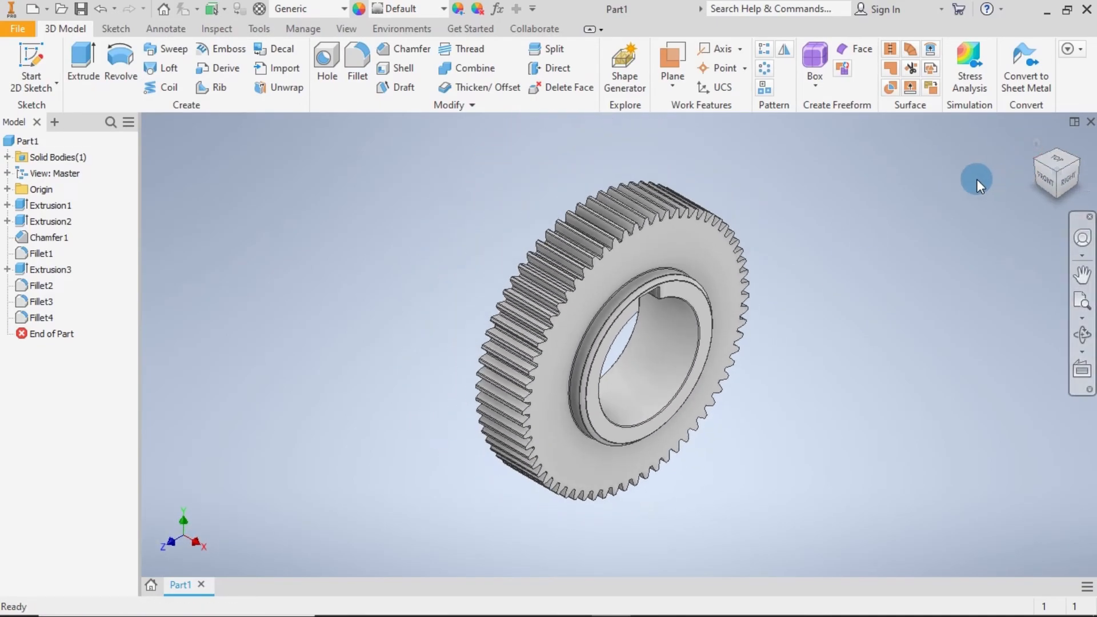
left_click(260, 30)
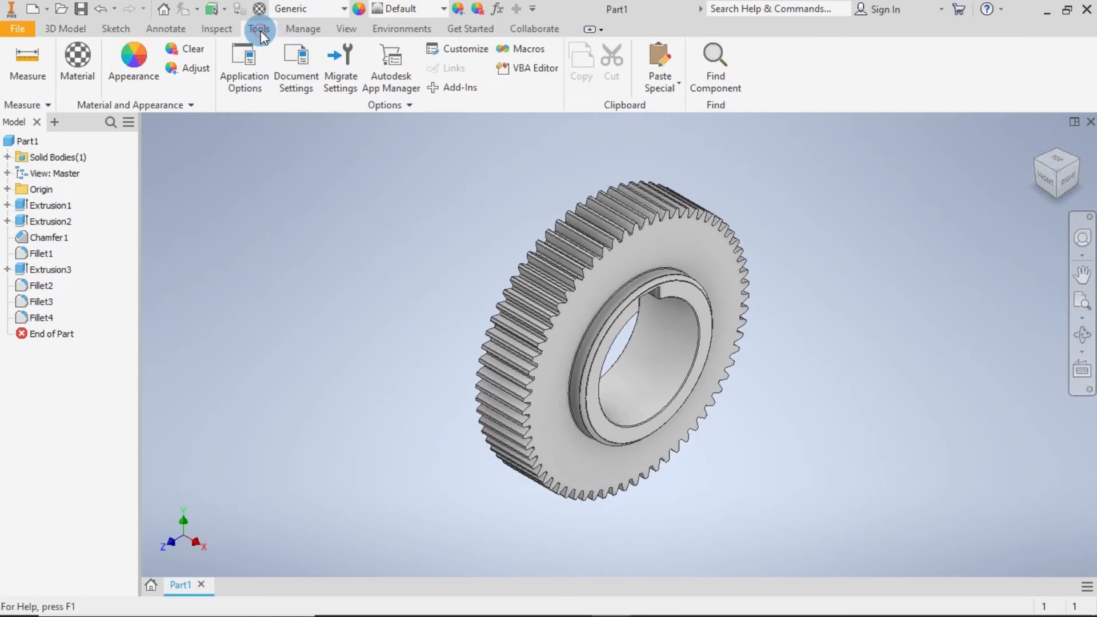
left_click(344, 29)
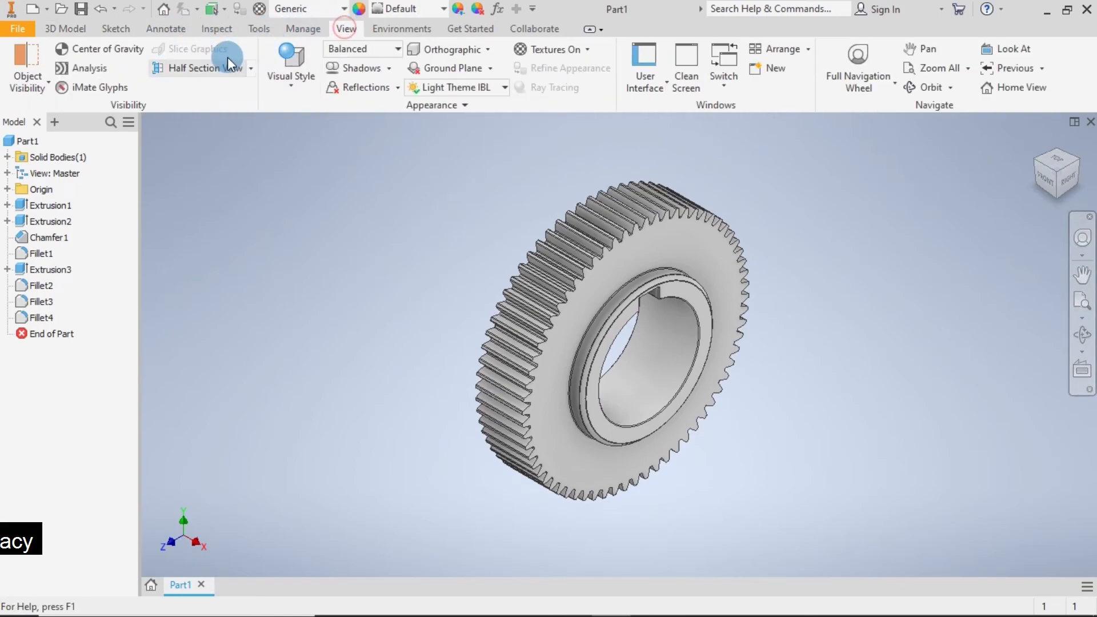
left_click(300, 84)
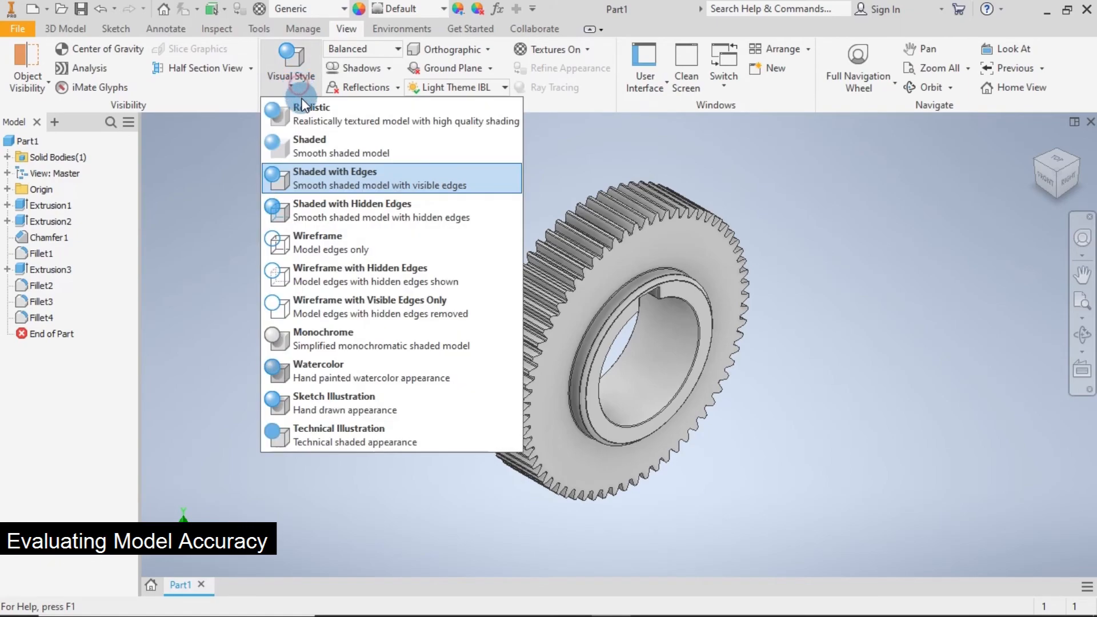
left_click(334, 270)
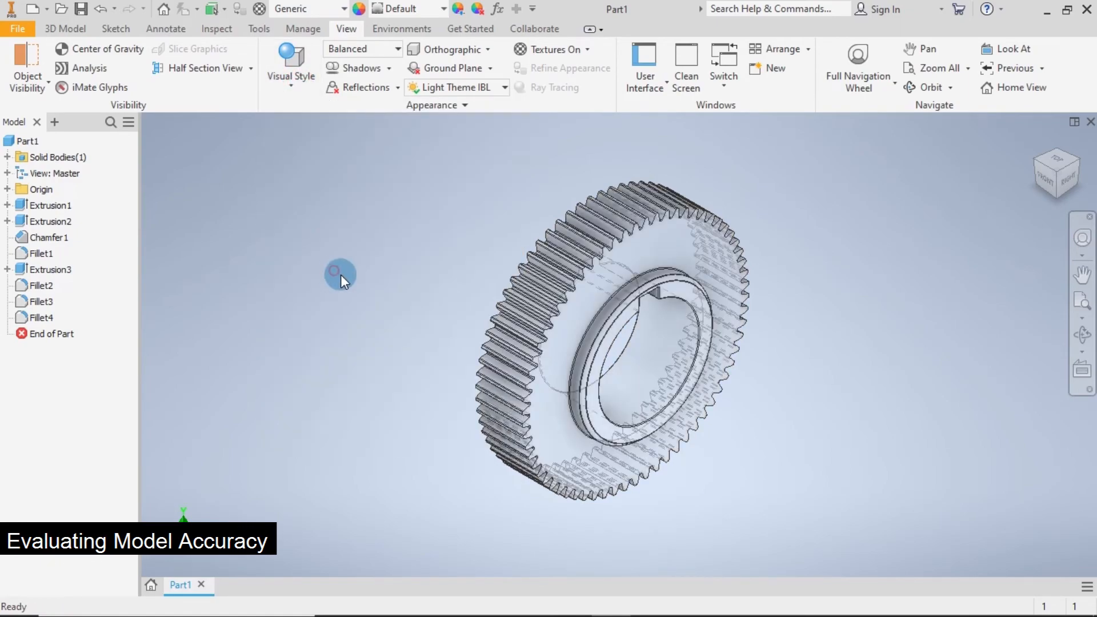
- Examine the gear's hidden edges and hub profile in the front, right and top views, and return to the home view
left_click(1040, 174)
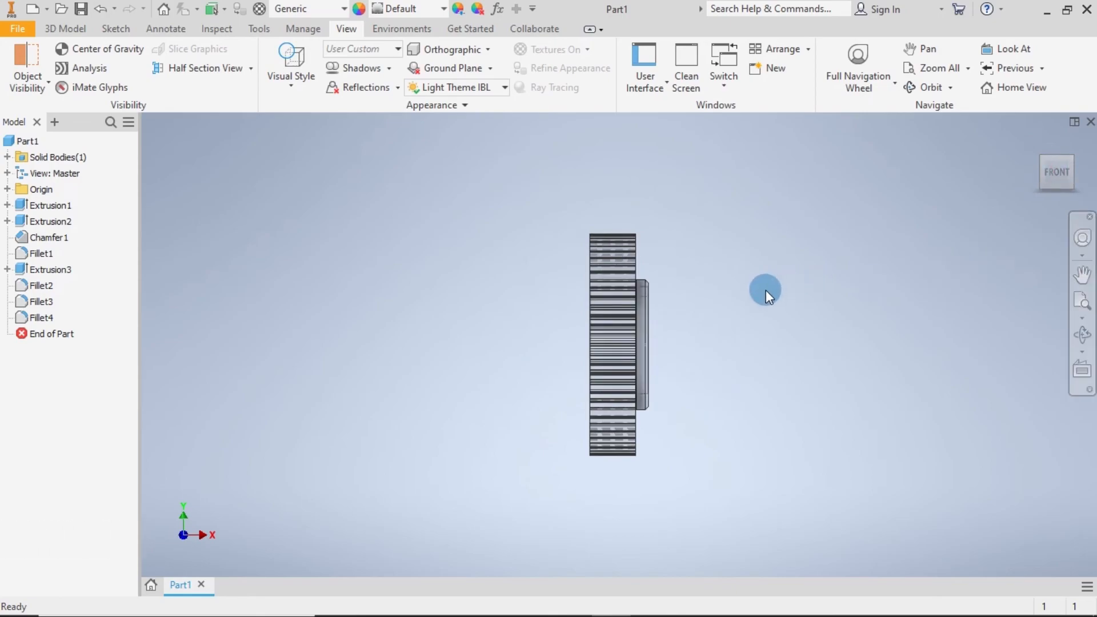
scroll(708, 267, "up", 3)
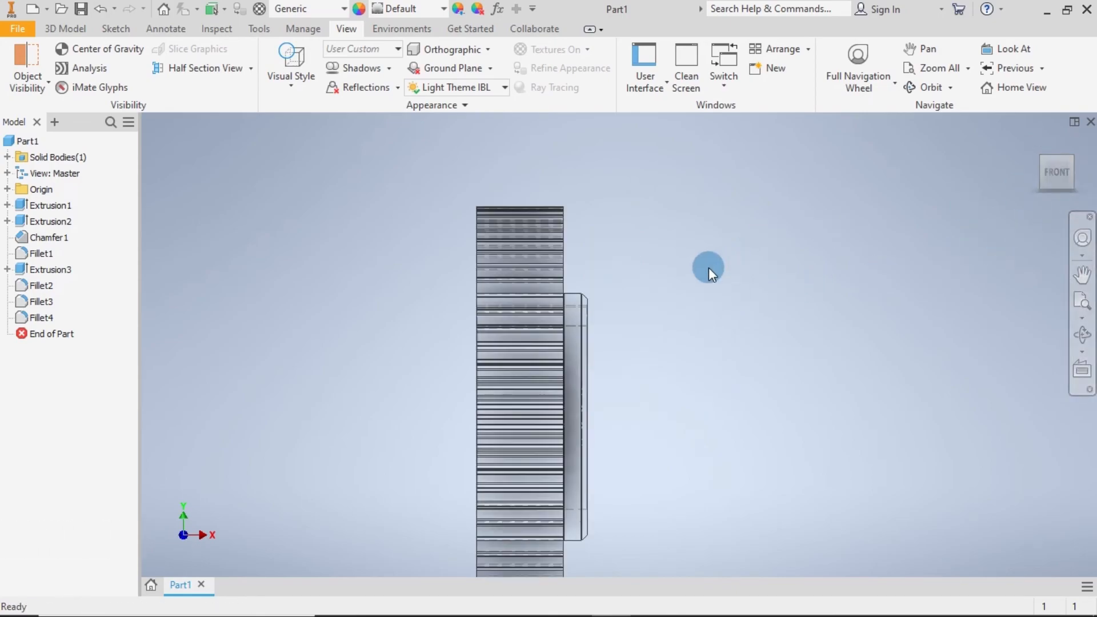
scroll(642, 322, "up", 3)
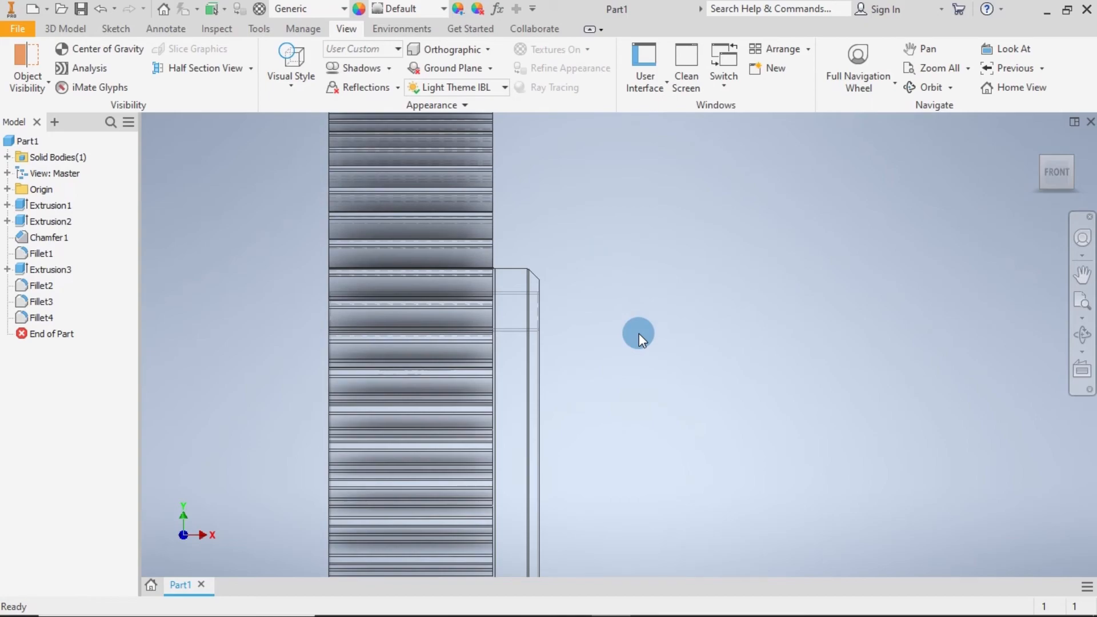
scroll(639, 334, "down", 5)
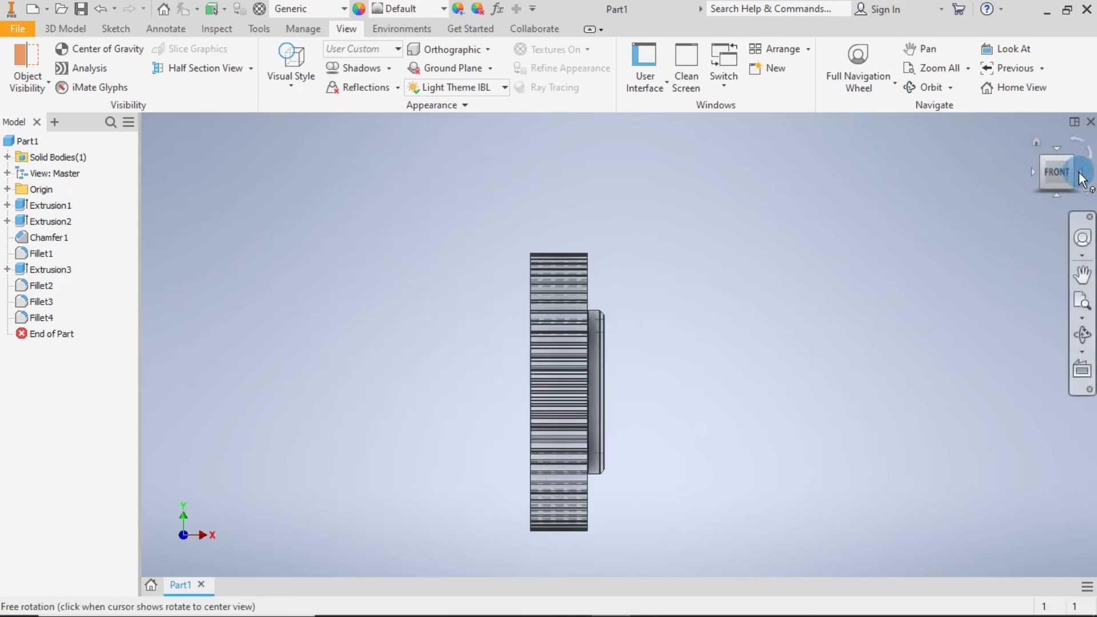
left_click_drag(1054, 168, 994, 184)
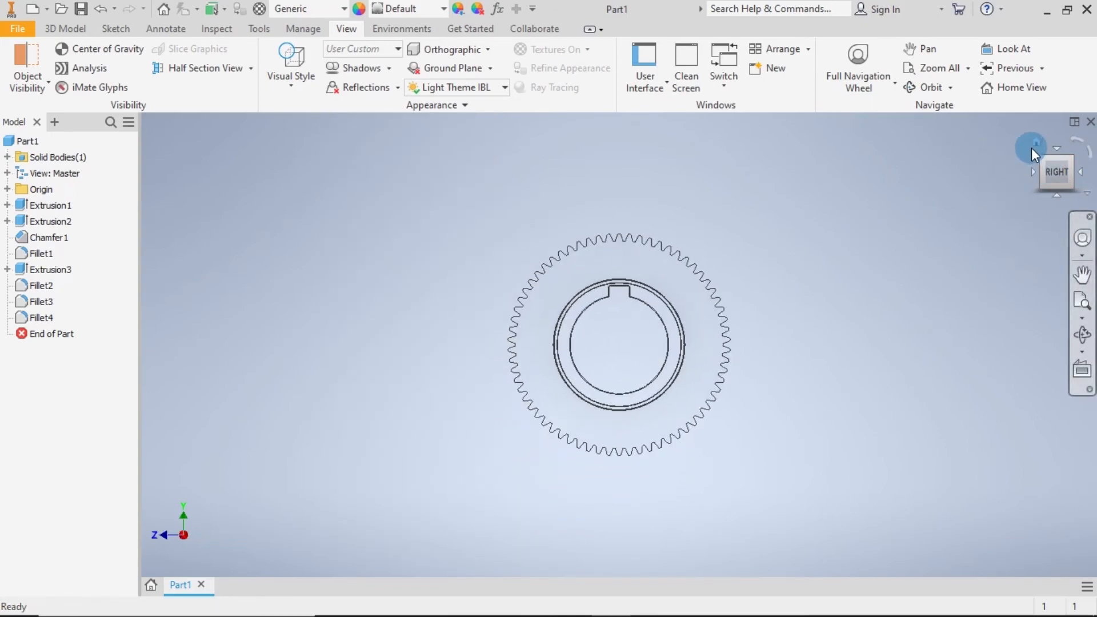
left_click(1056, 147)
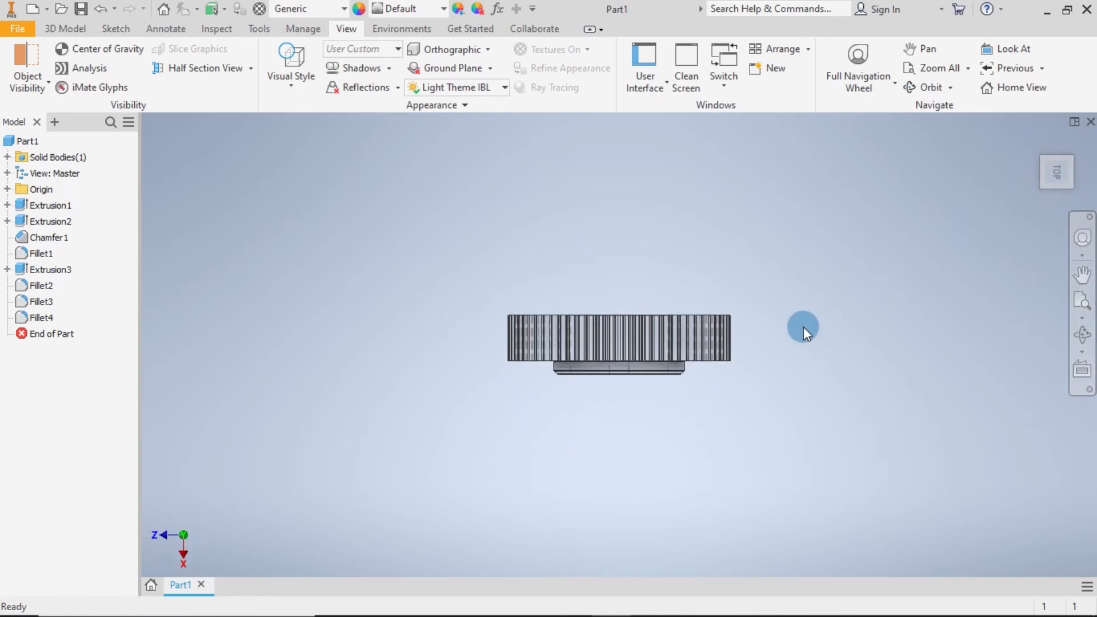
left_click(1035, 141)
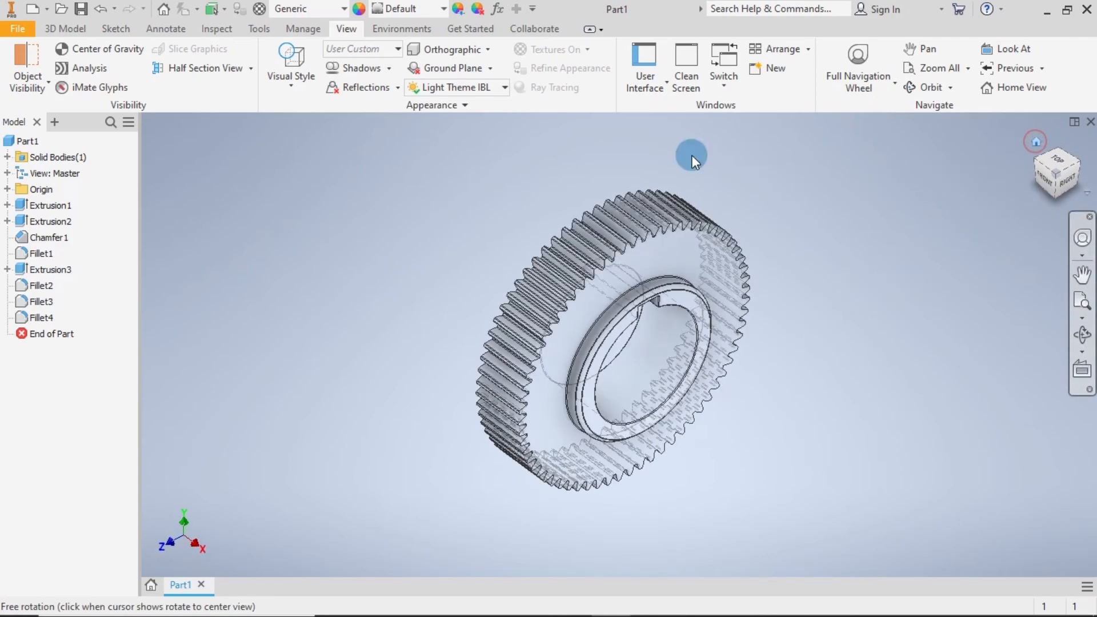
- Set the gear's visual style back to Shaded with Edges
left_click(249, 68)
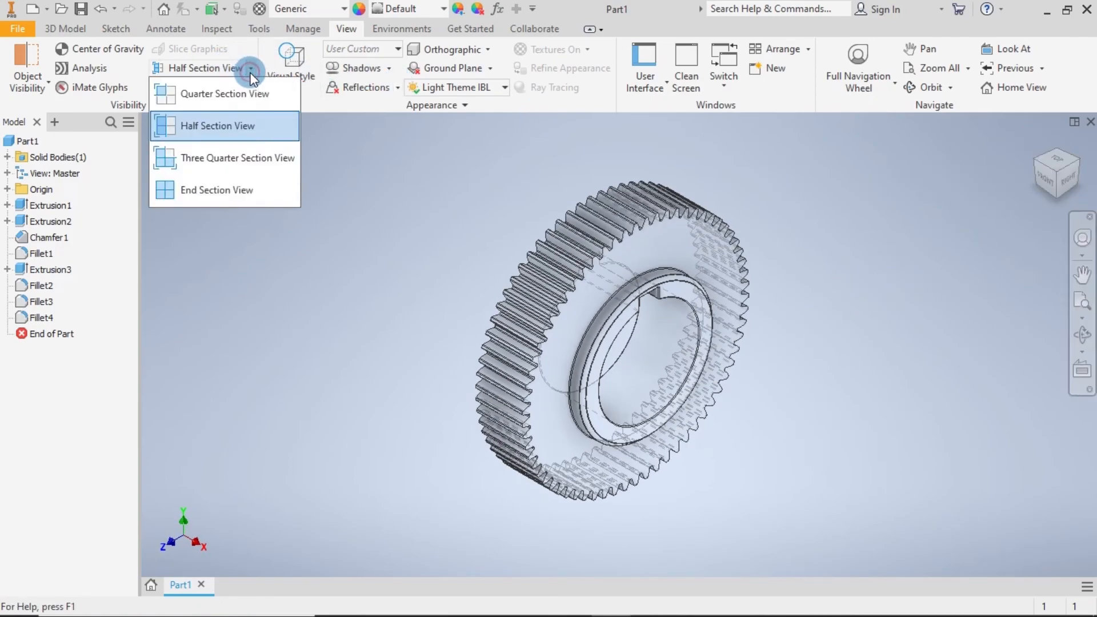
left_click(303, 80)
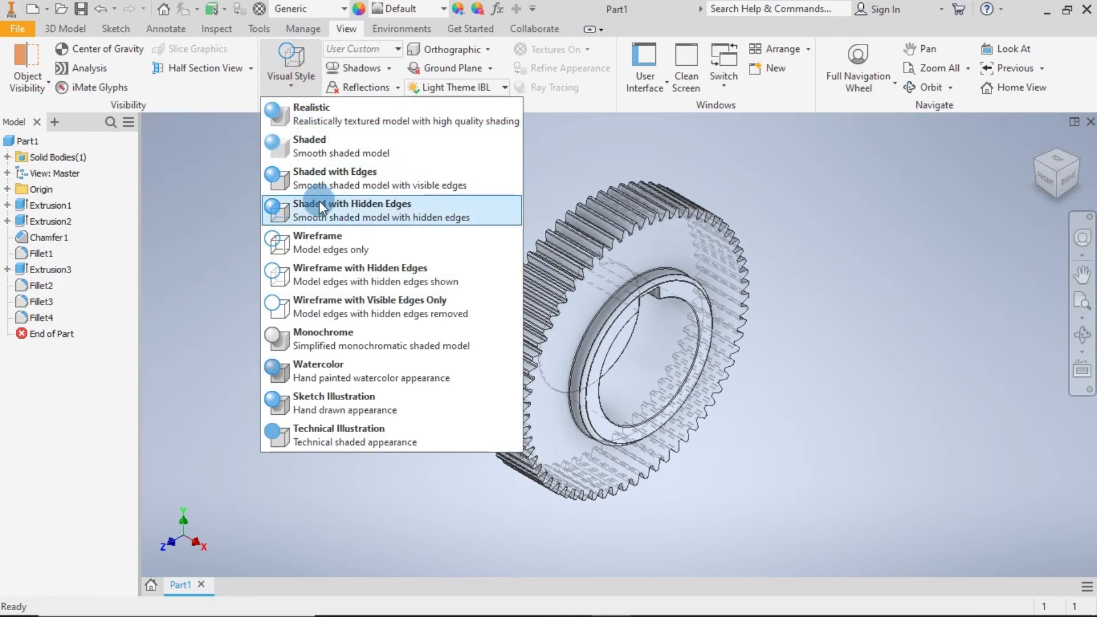
left_click(330, 183)
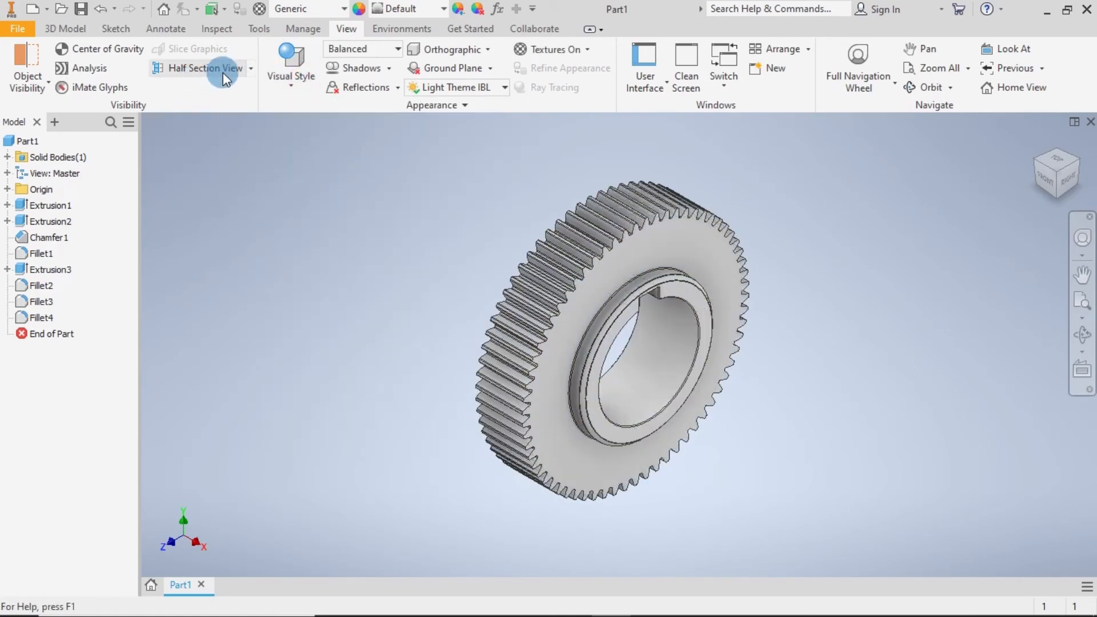
- Cut the gear display with a Half Section View on the XY plane at 0 mm offset and inspect the exposed cross-section
left_click(251, 71)
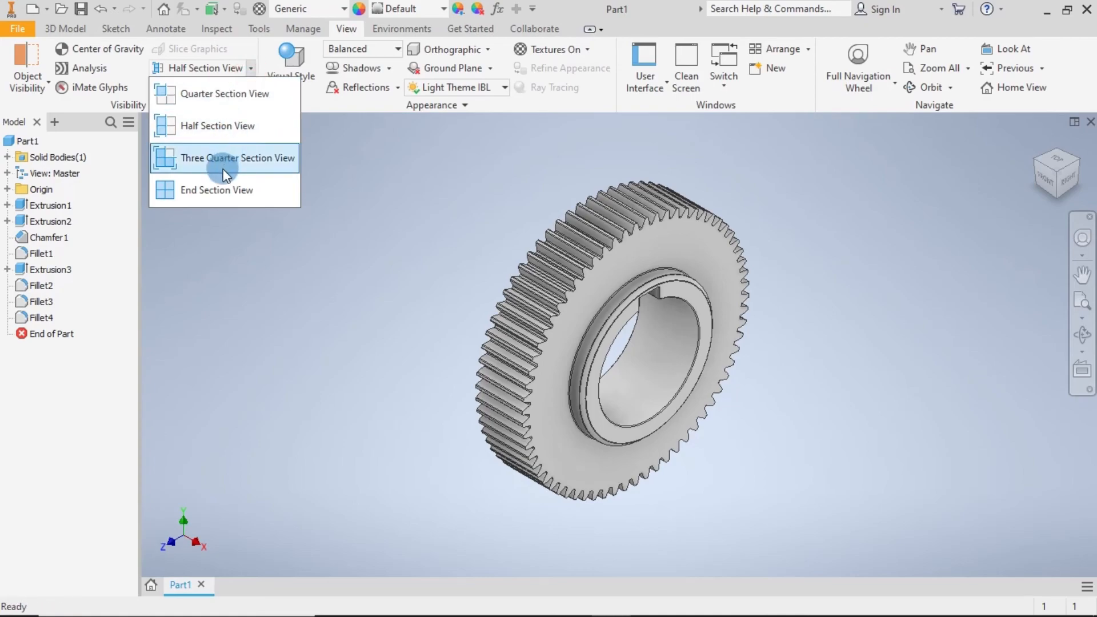
left_click(228, 132)
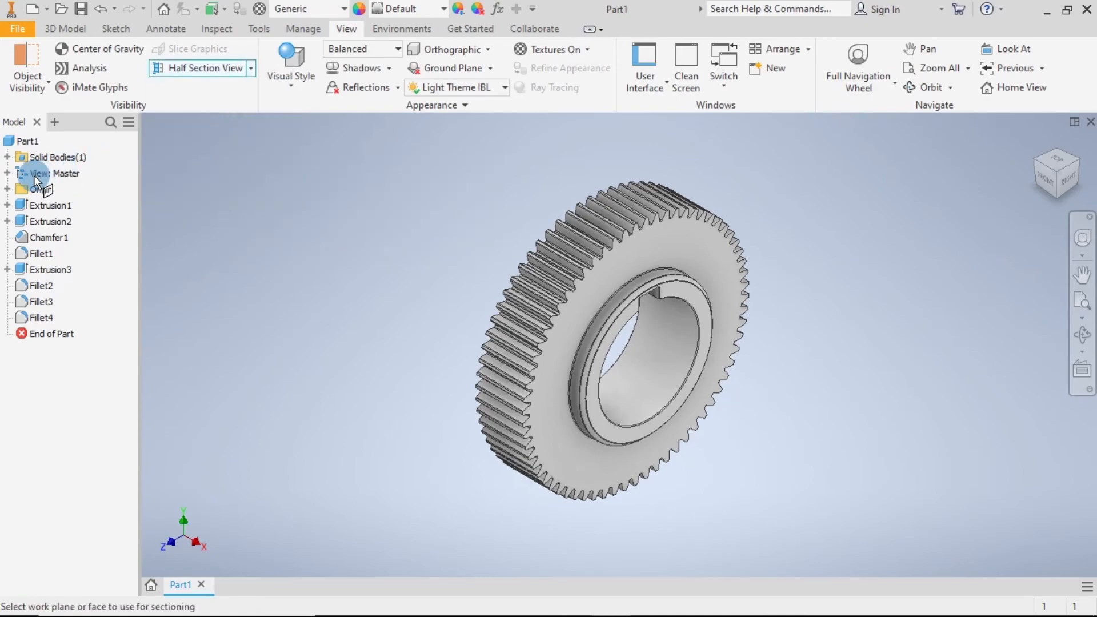
left_click(7, 189)
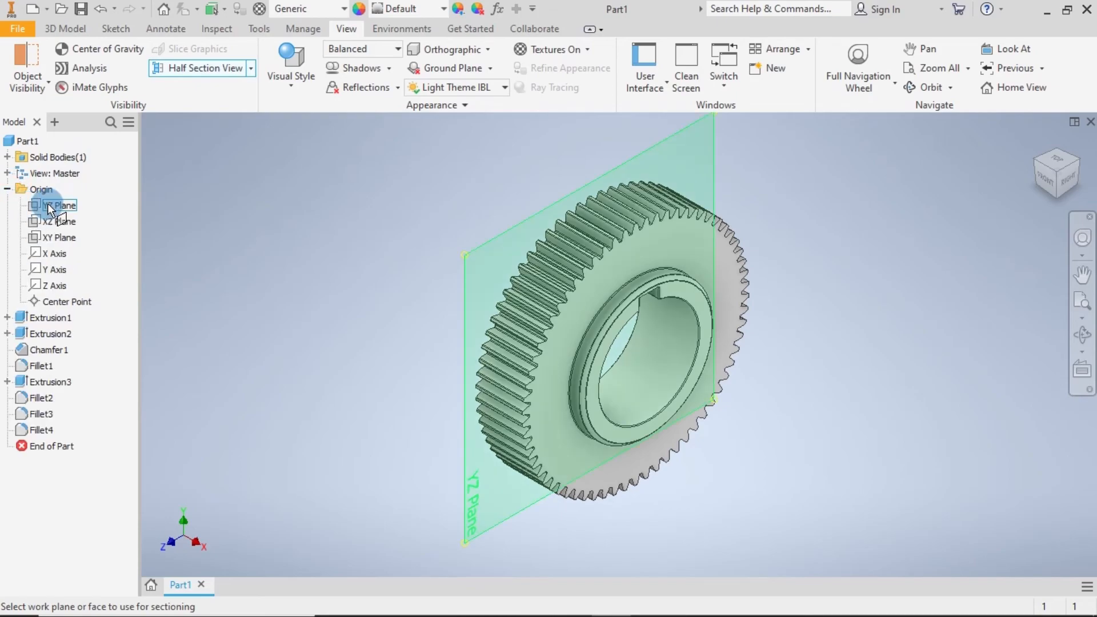
left_click(53, 236)
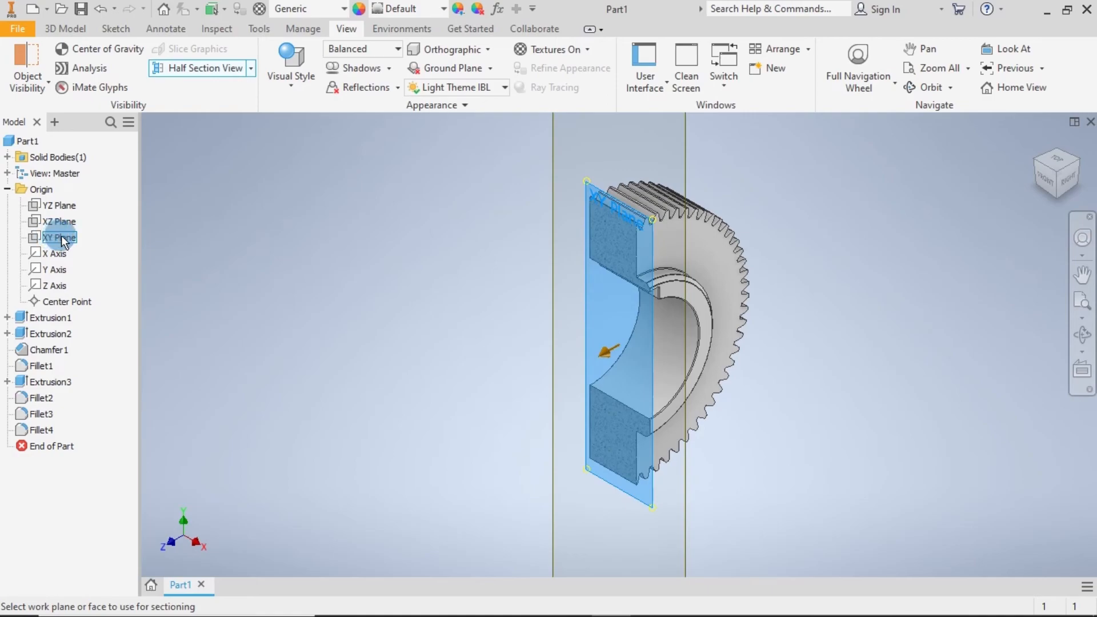
left_click(63, 239)
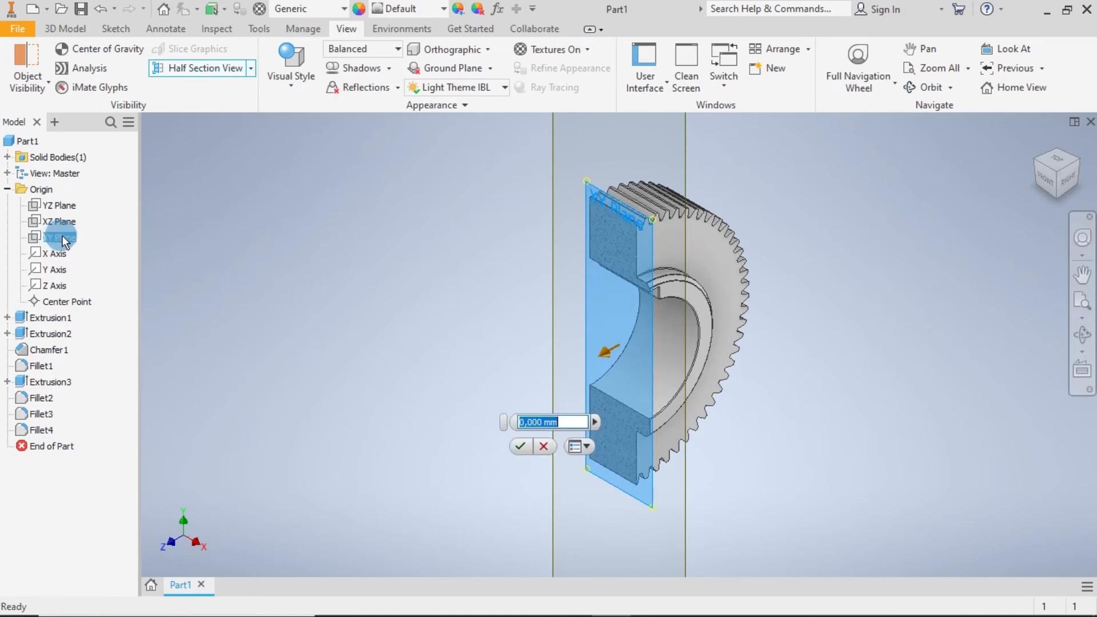
left_click(525, 447)
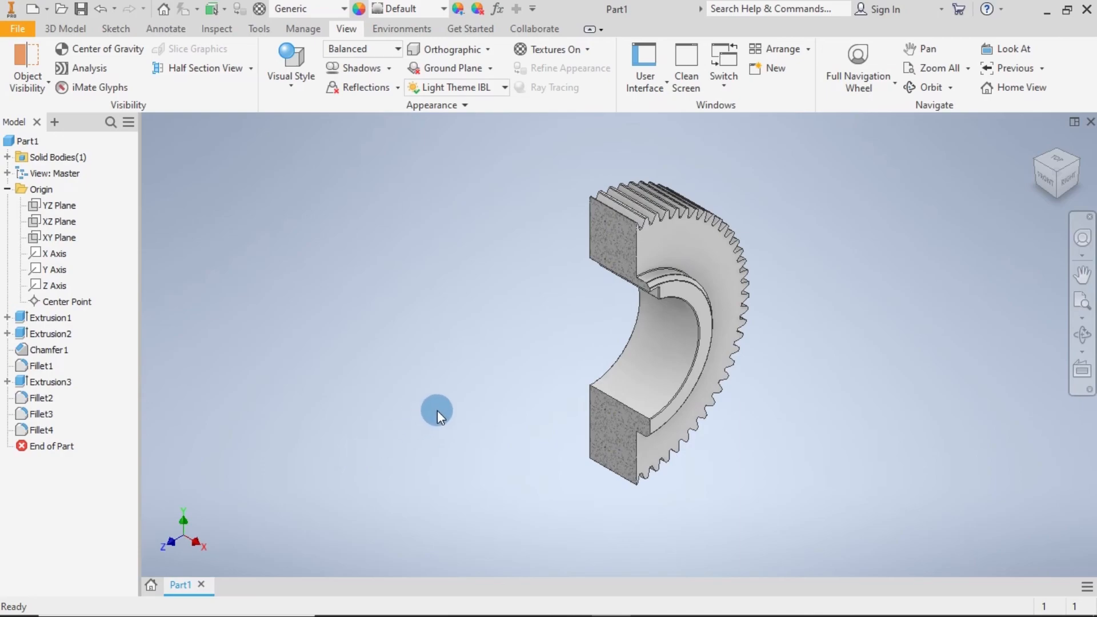
middle_click_drag(437, 410, 444, 389, "shift")
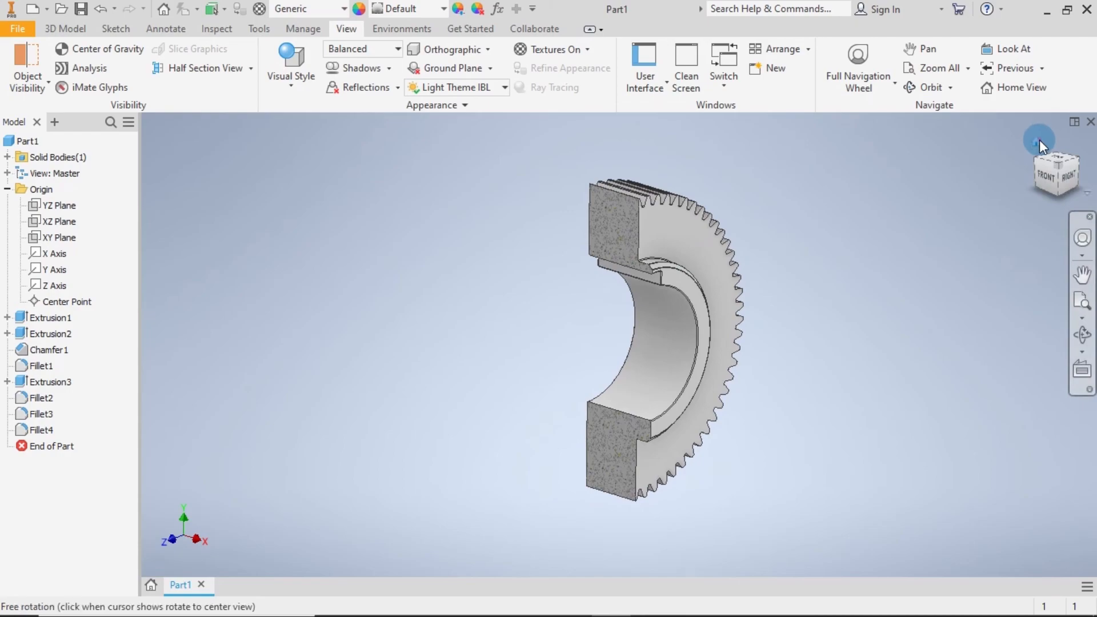
left_click(1040, 140)
- Inspect the gear in a Three Quarter Section View cut by the XZ plane at 0 mm offset and the XY plane, and end the section view
left_click(280, 92)
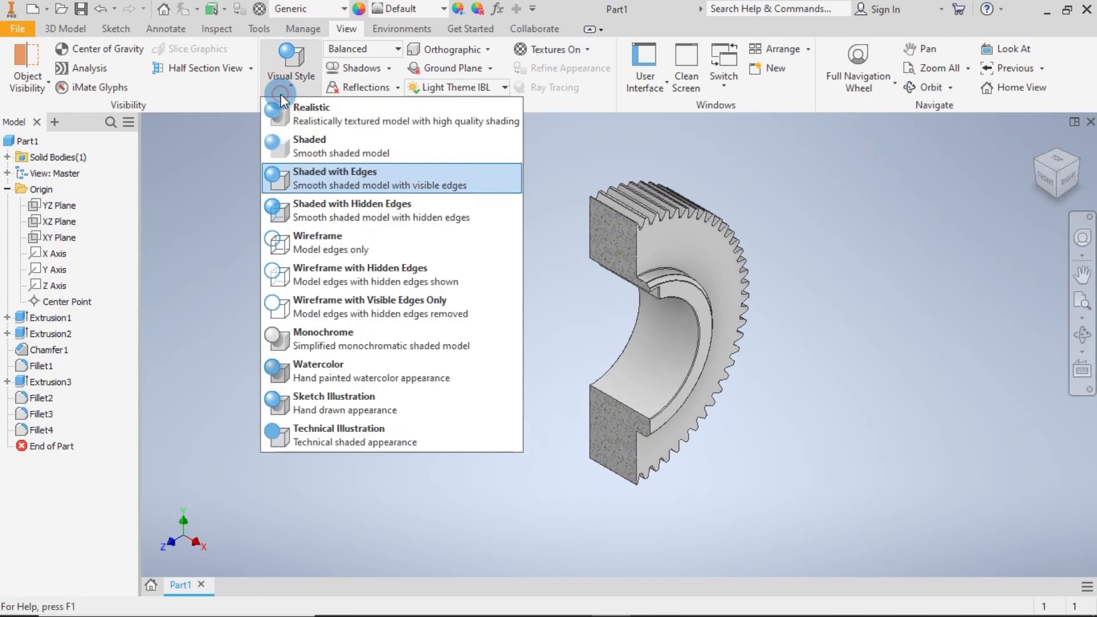
left_click(231, 69)
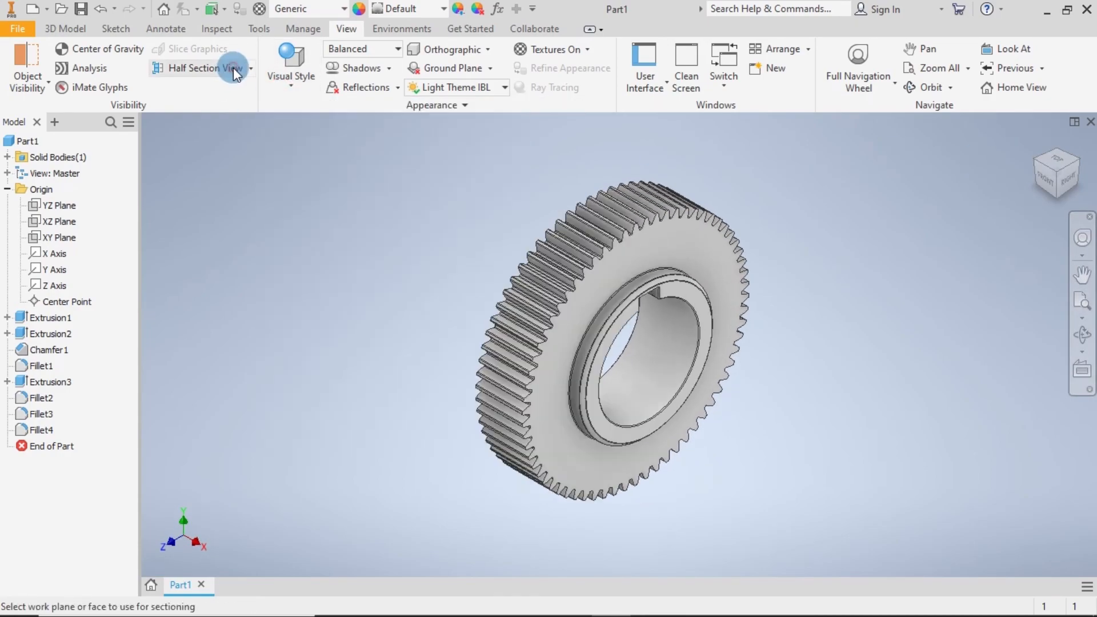
left_click(251, 69)
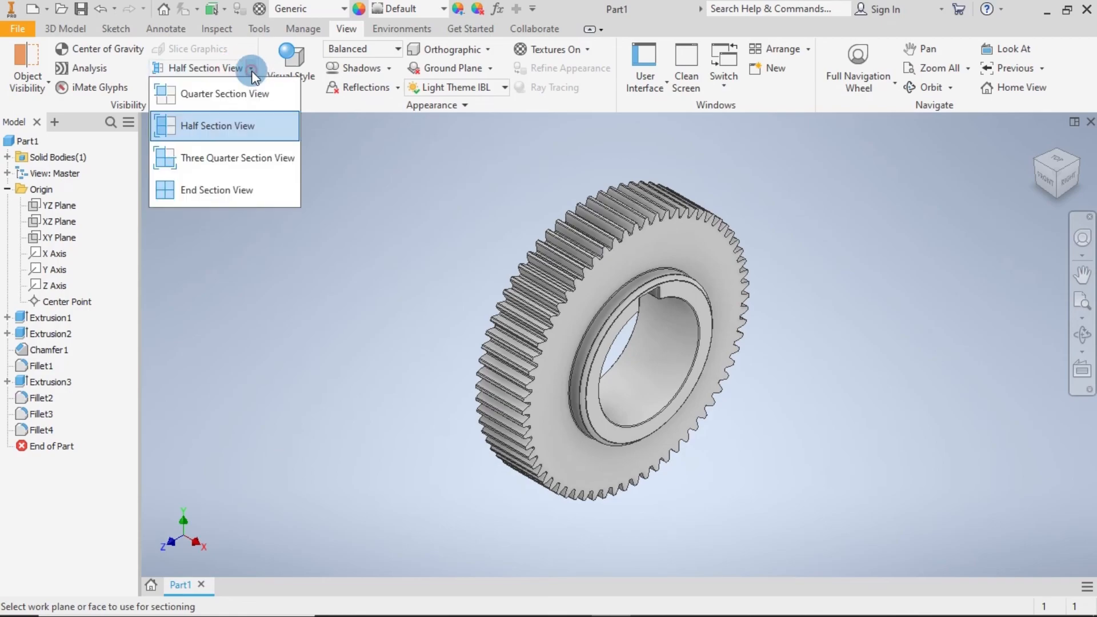
left_click(233, 159)
left_click(41, 222)
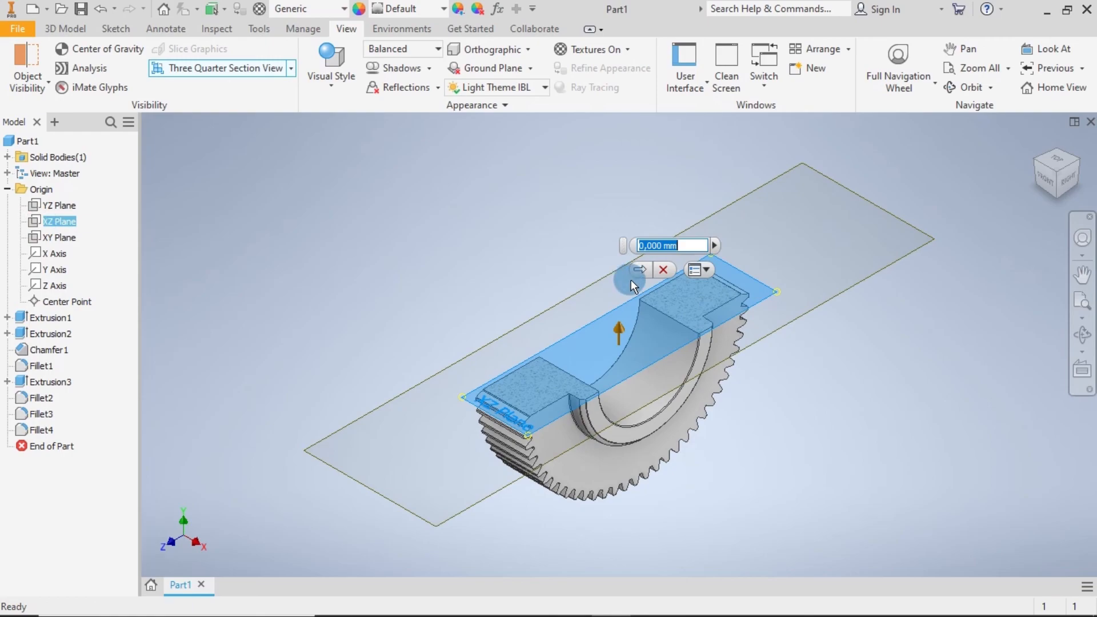
left_click(632, 269)
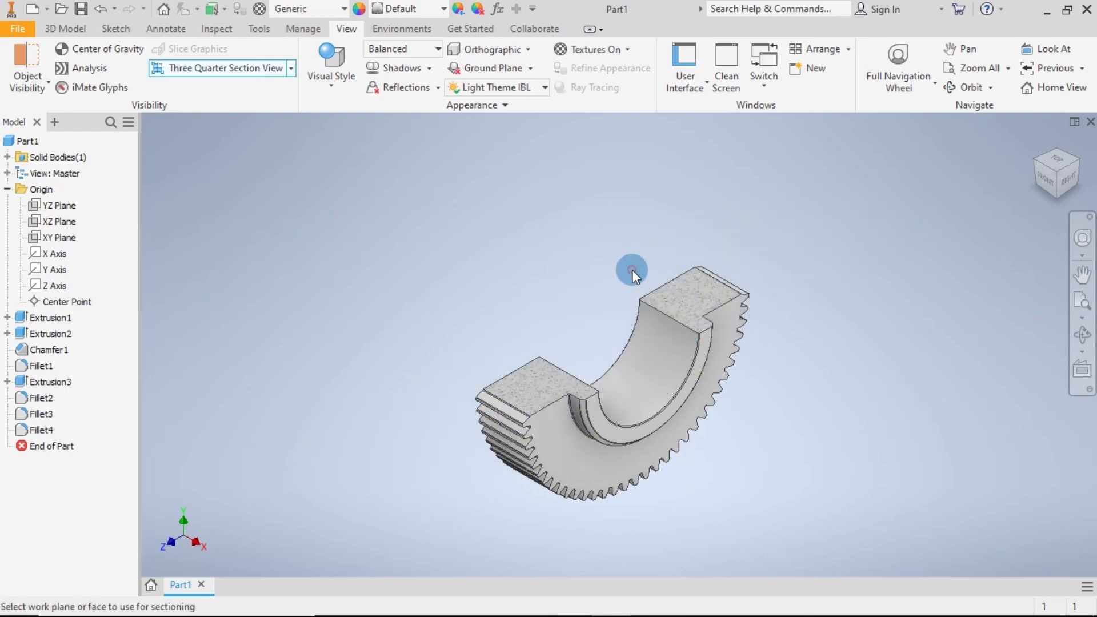
left_click(47, 237)
left_click(520, 446)
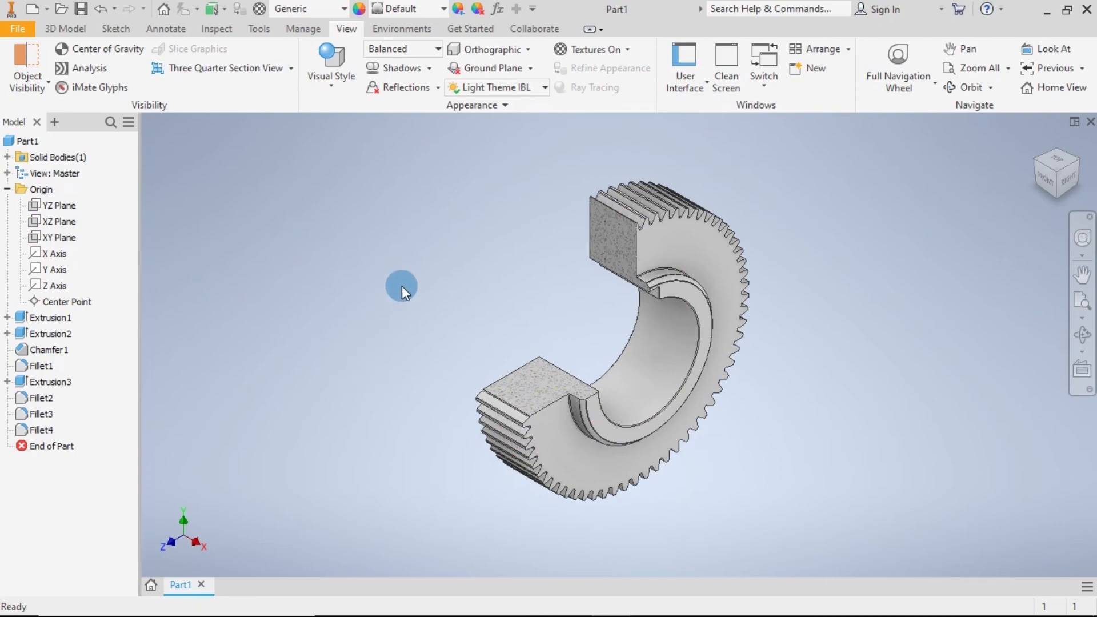
left_click(291, 68)
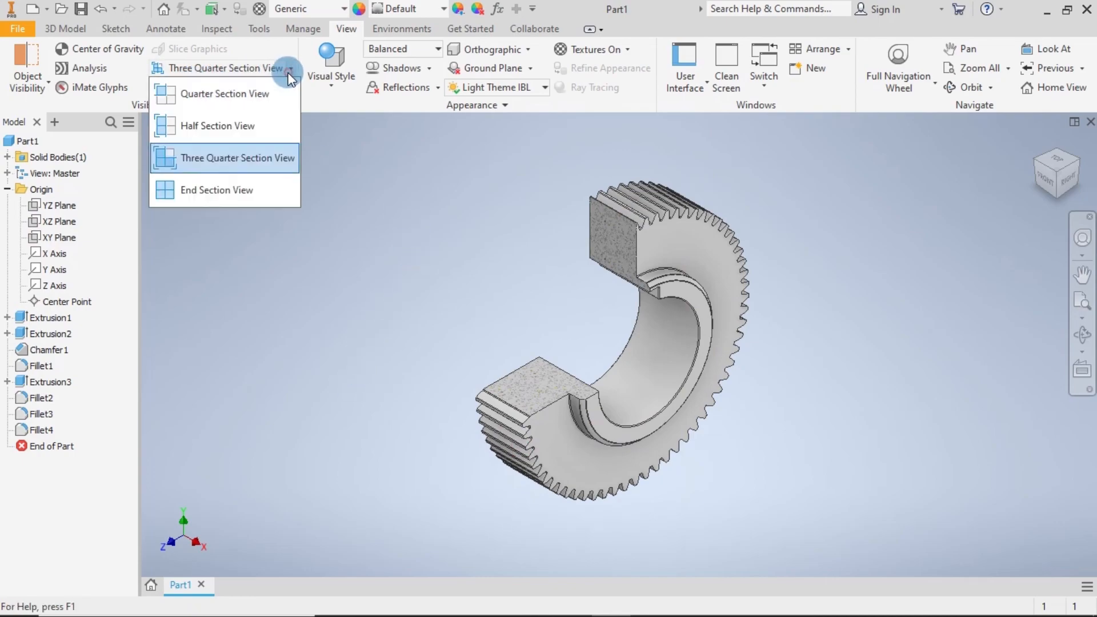
left_click(215, 194)
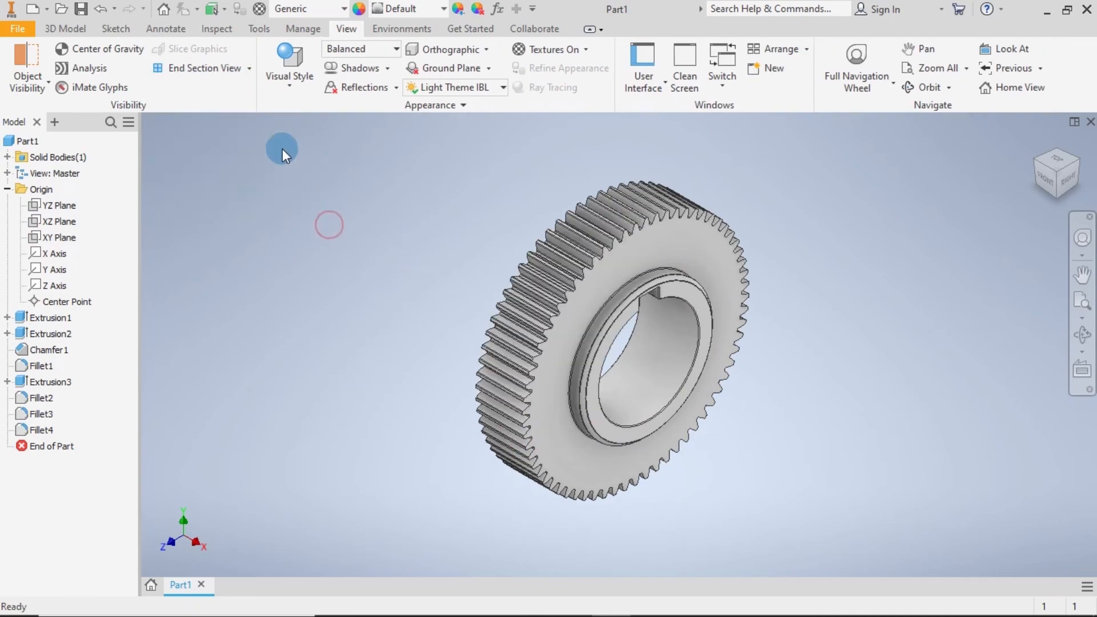
- Save the part as Component 16 in the Rotary Engine folder, accepting the locked design view notice, and close the program
left_click(106, 9)
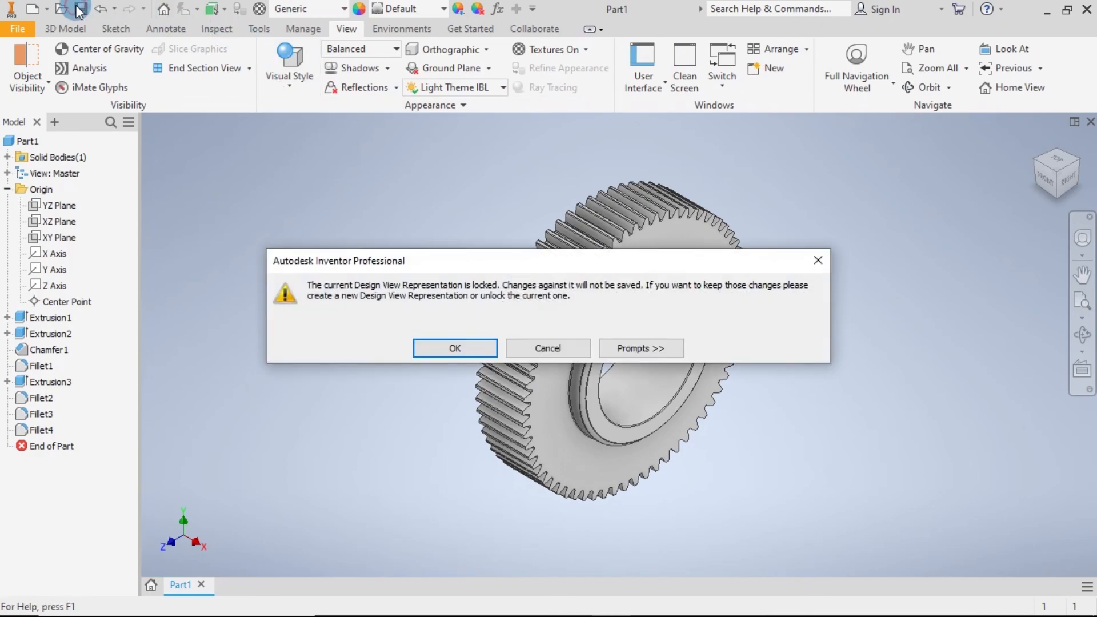
left_click(454, 348)
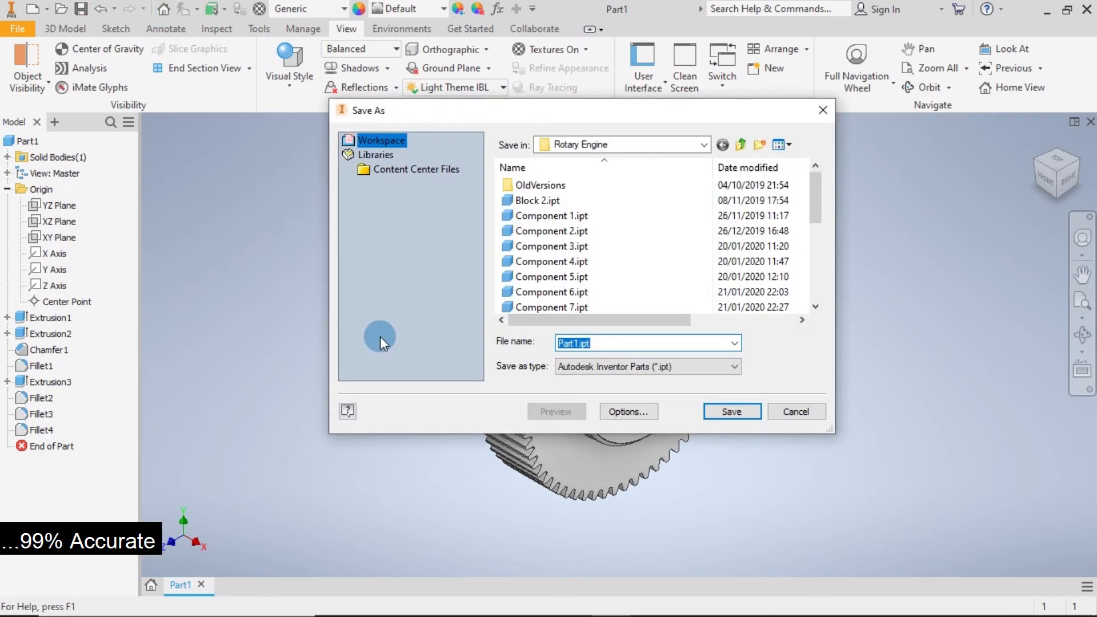
type("Component")
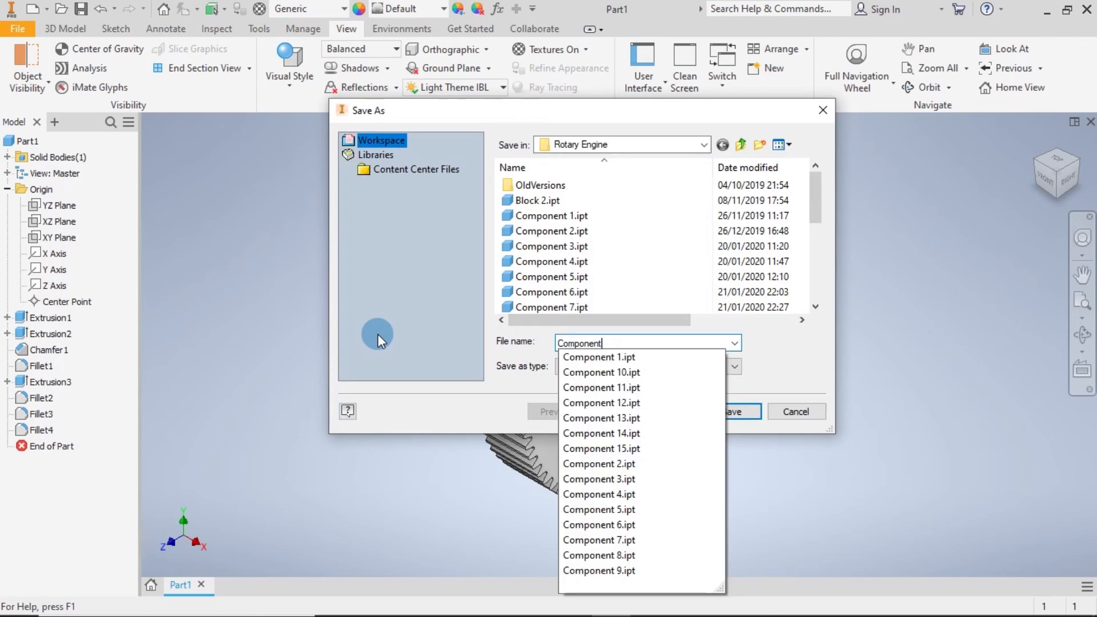
type(" 16")
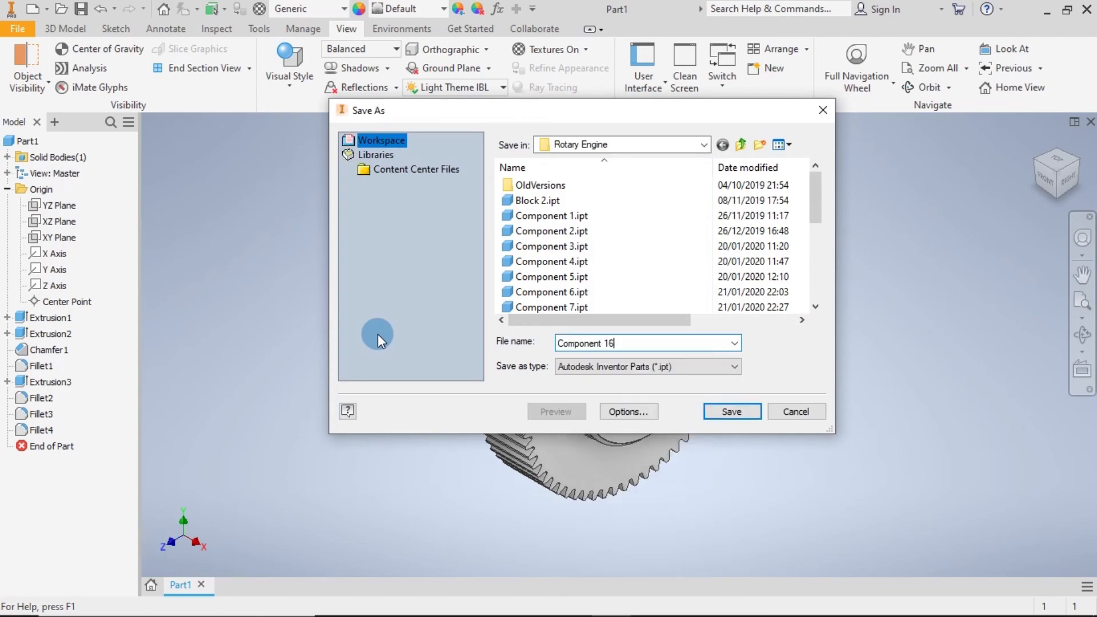
key("Return")
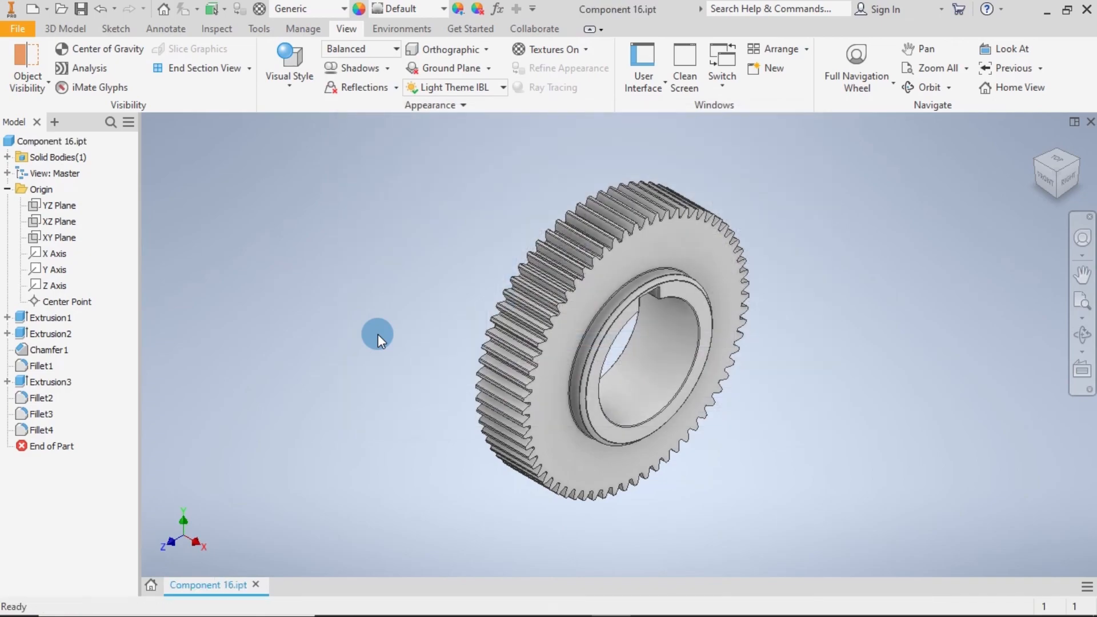
left_click(1087, 9)
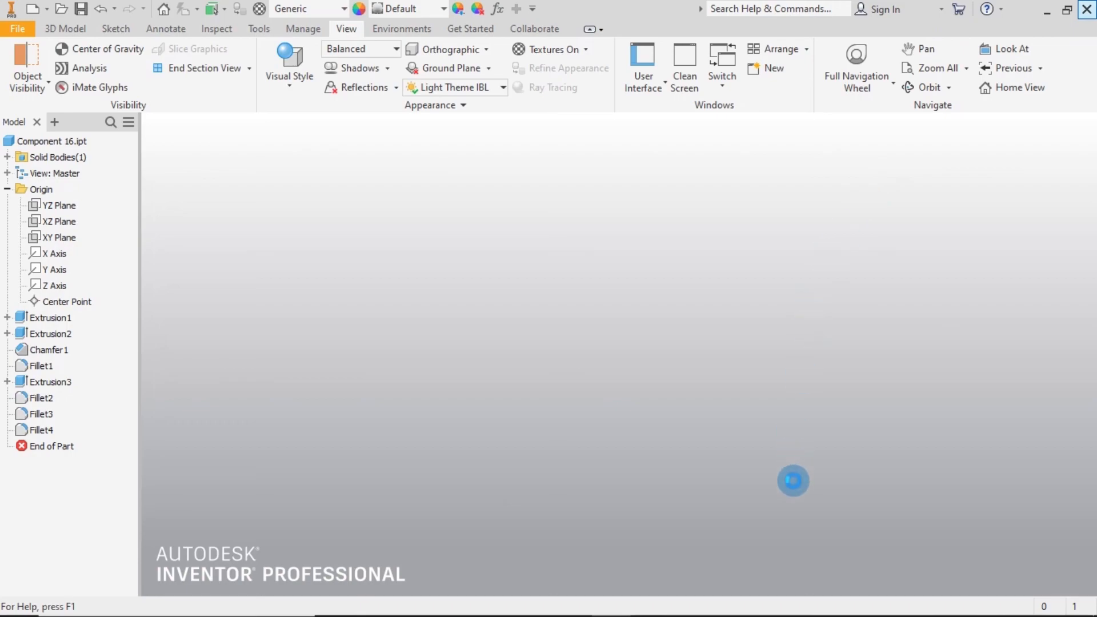